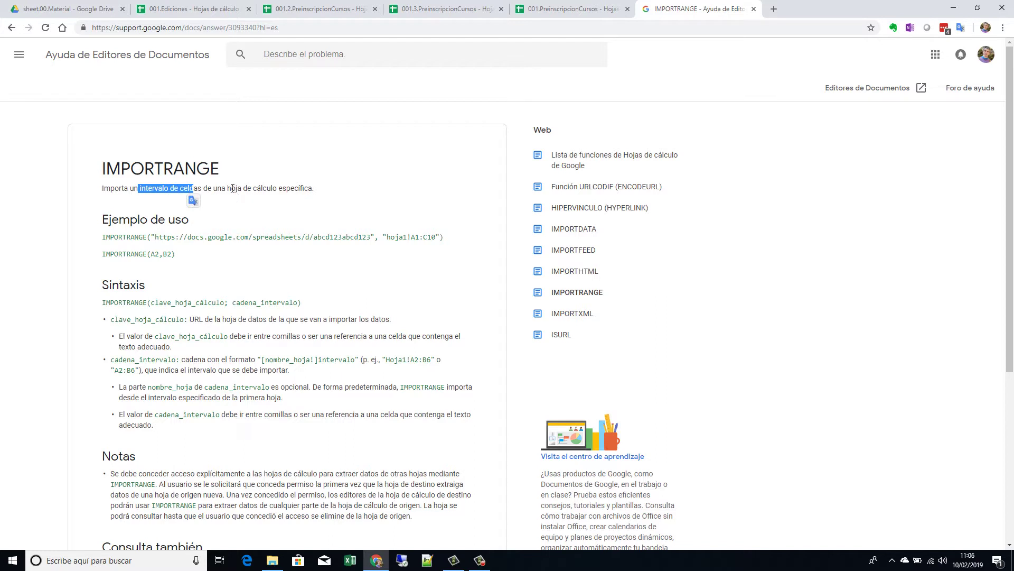
Step: Highlight the specific-spreadsheet phrase, the hoja1!A1:C10 range and the example URL in the IMPORTRANGE help
left_click_drag(231, 189, 312, 186)
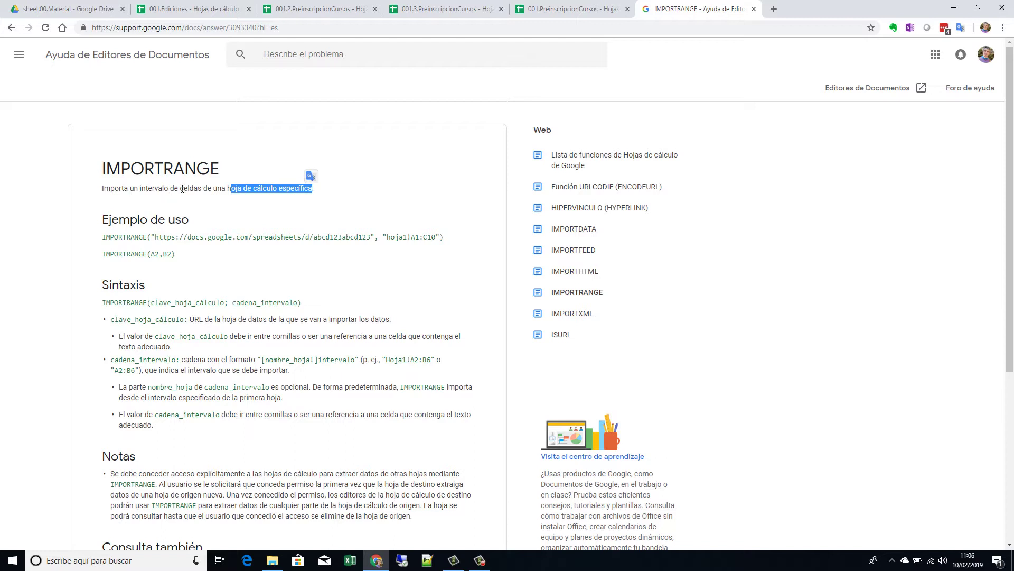
left_click_drag(383, 236, 441, 238)
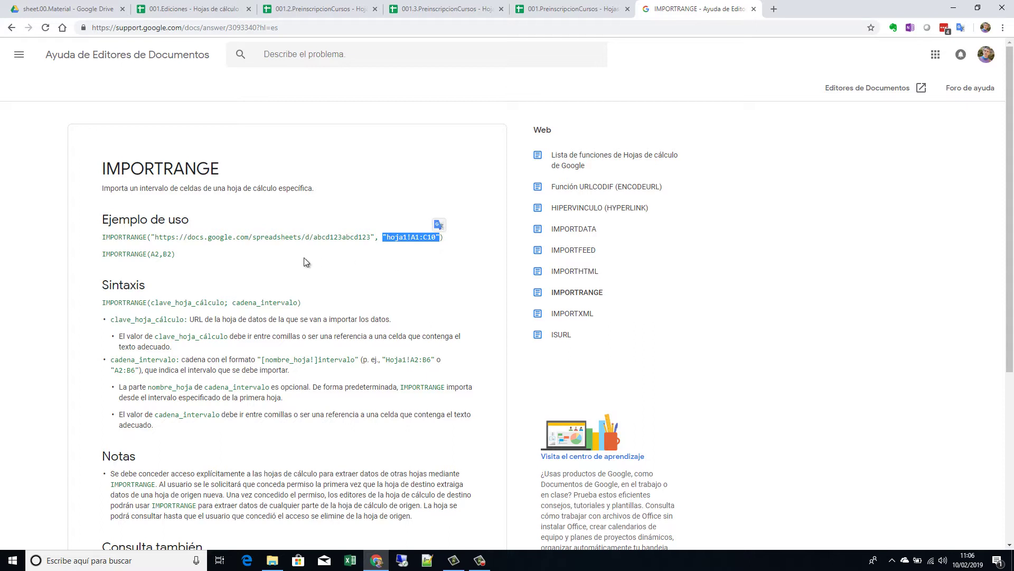
left_click_drag(152, 236, 375, 235)
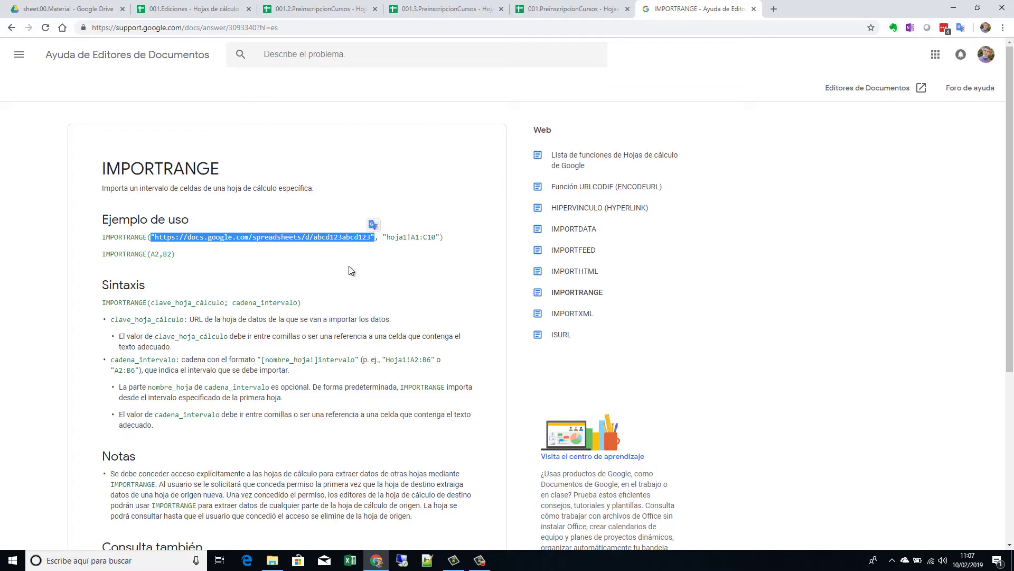
Step: Re-highlight the example URL and the hoja1!A1:C10 range, then go to 001.2.PreinscripcionCursos
left_click(347, 262)
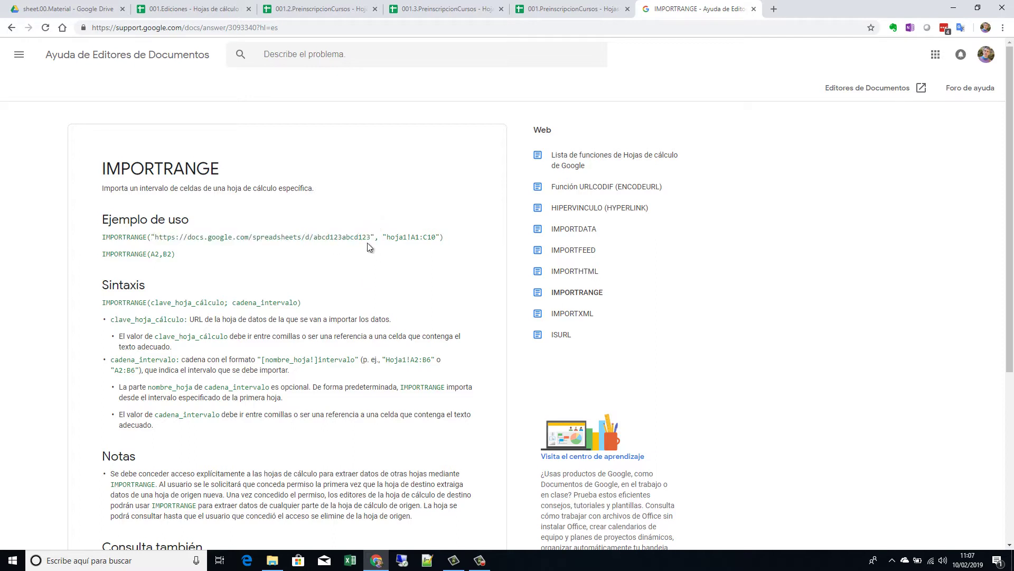
left_click_drag(375, 236, 154, 236)
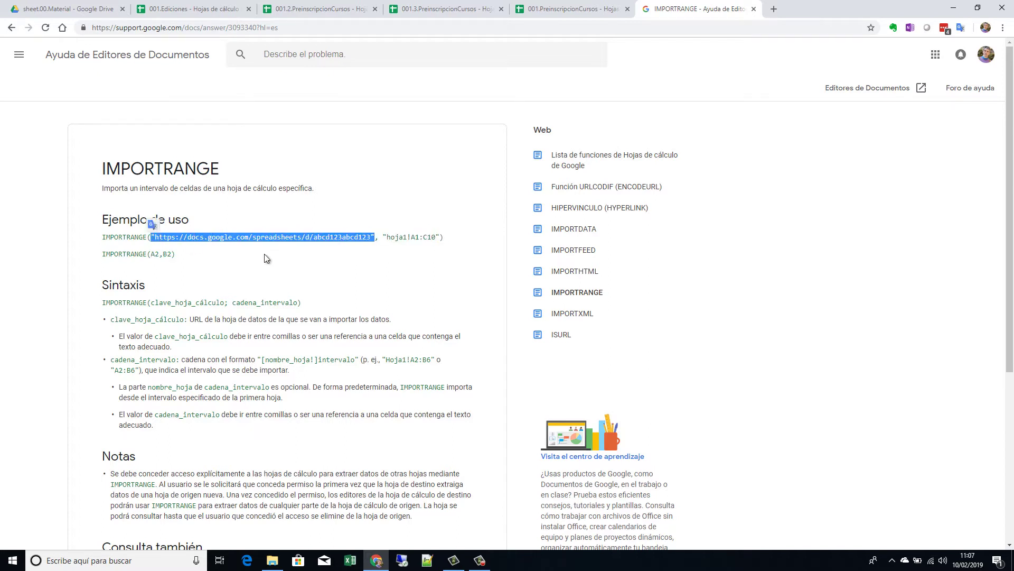
left_click_drag(441, 237, 382, 237)
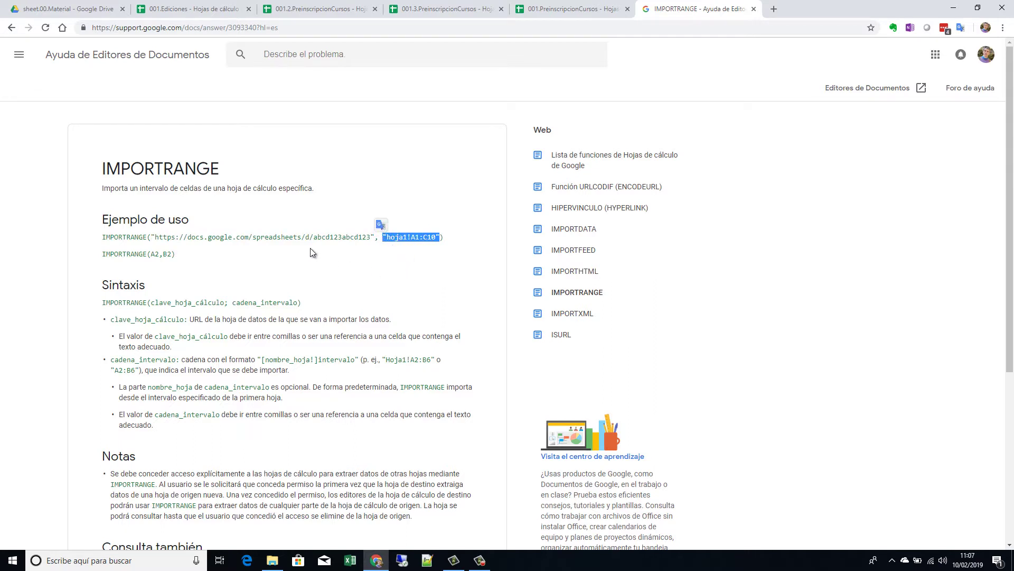
left_click(318, 11)
left_click(438, 9)
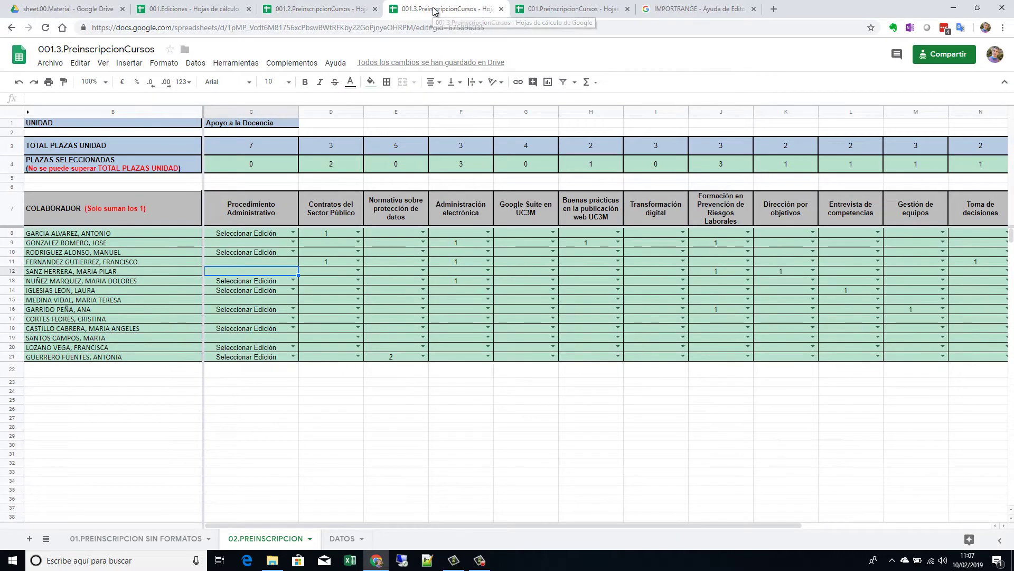
left_click(560, 8)
left_click(448, 10)
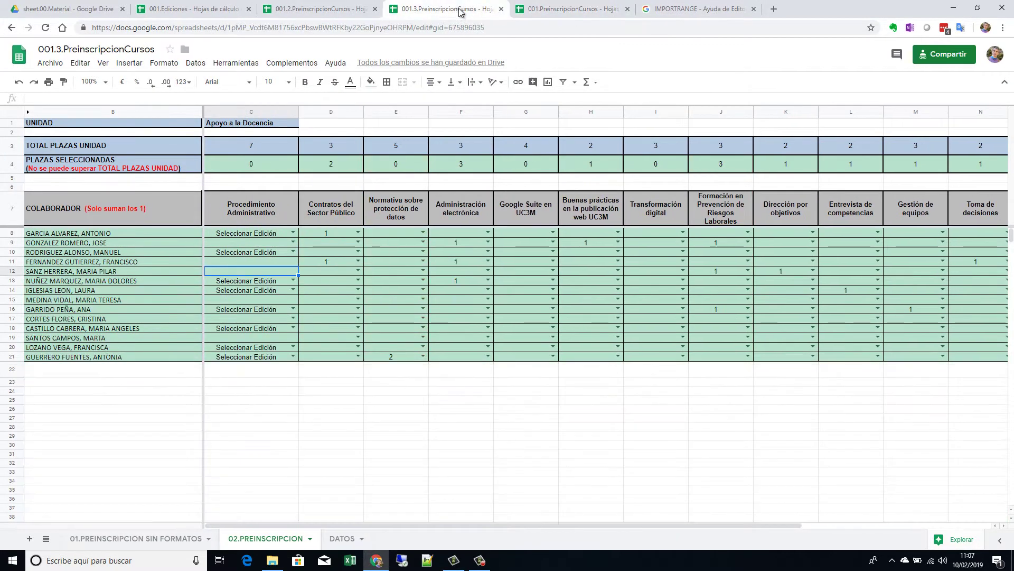
left_click(321, 11)
left_click(434, 10)
left_click(558, 9)
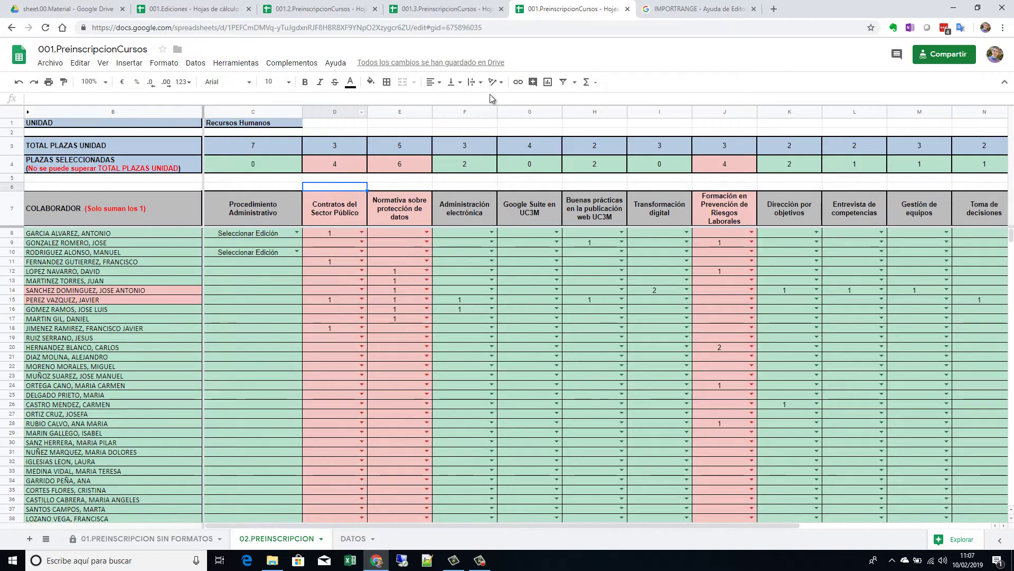
left_click(450, 11)
left_click(326, 11)
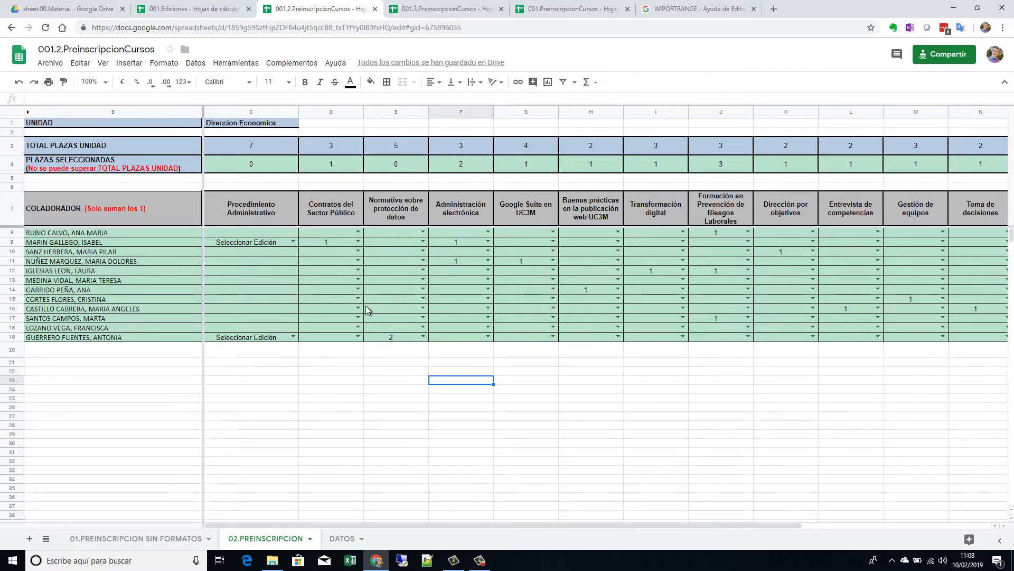
left_click(507, 14)
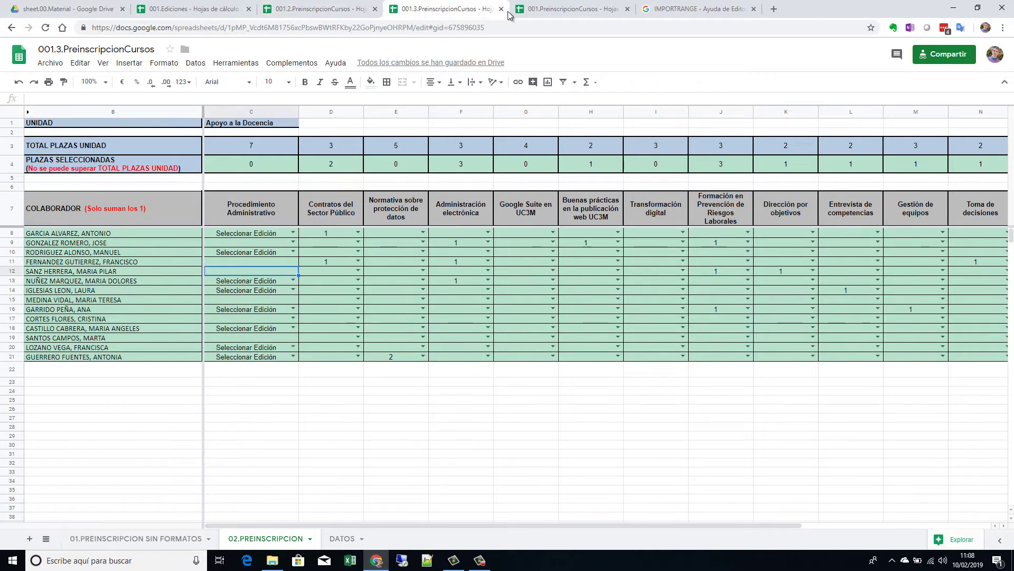
left_click(528, 11)
left_click(296, 9)
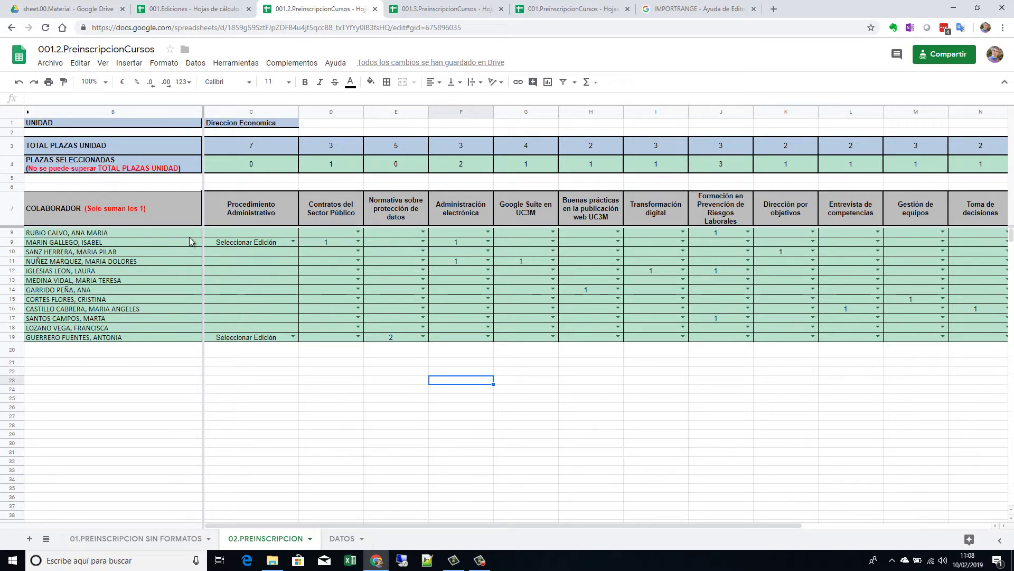
Step: View the C9 edition choices in 001.2, then the C8 edition choices in 001.3, without selecting
left_click(292, 242)
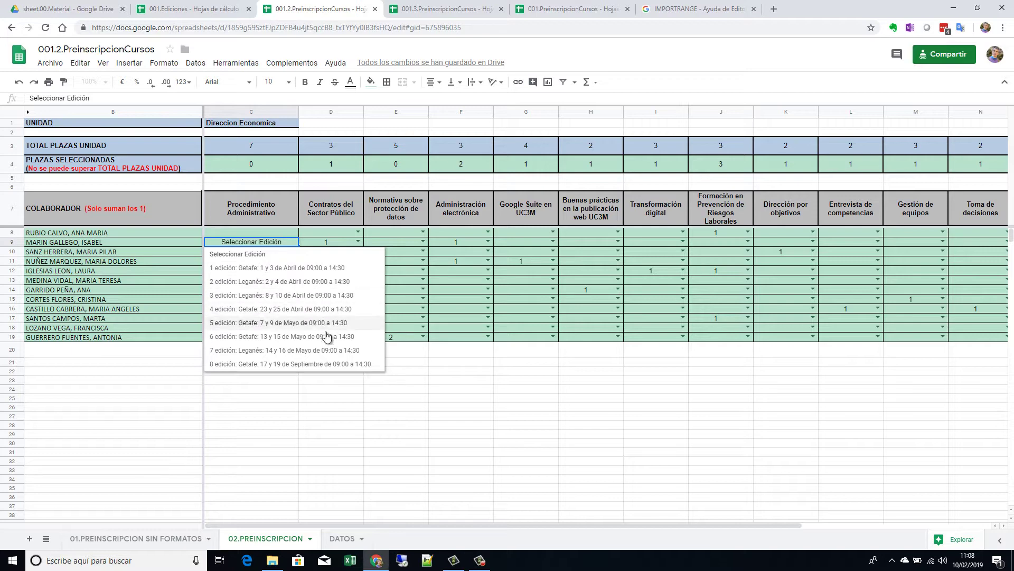
left_click(459, 395)
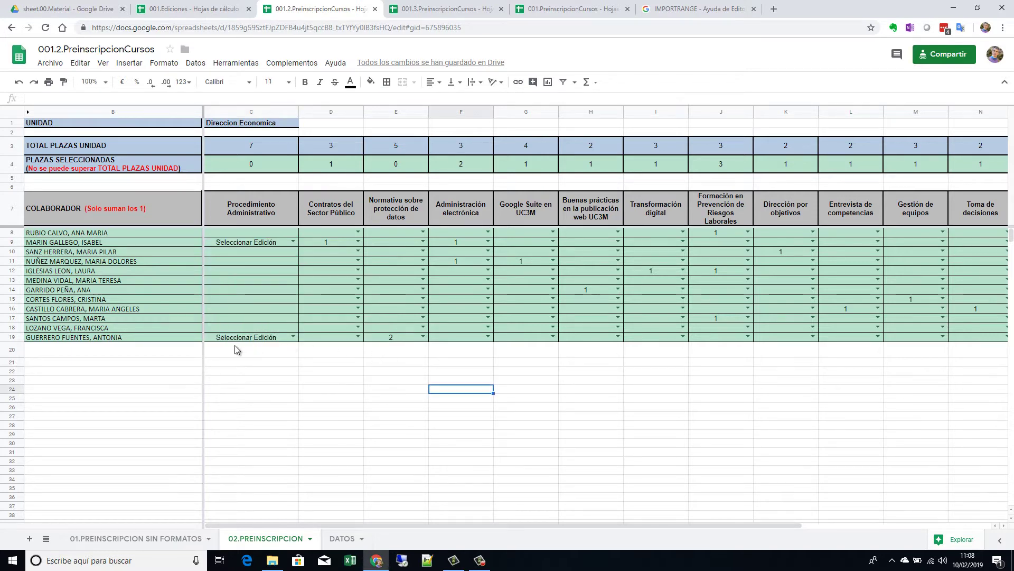
left_click(431, 10)
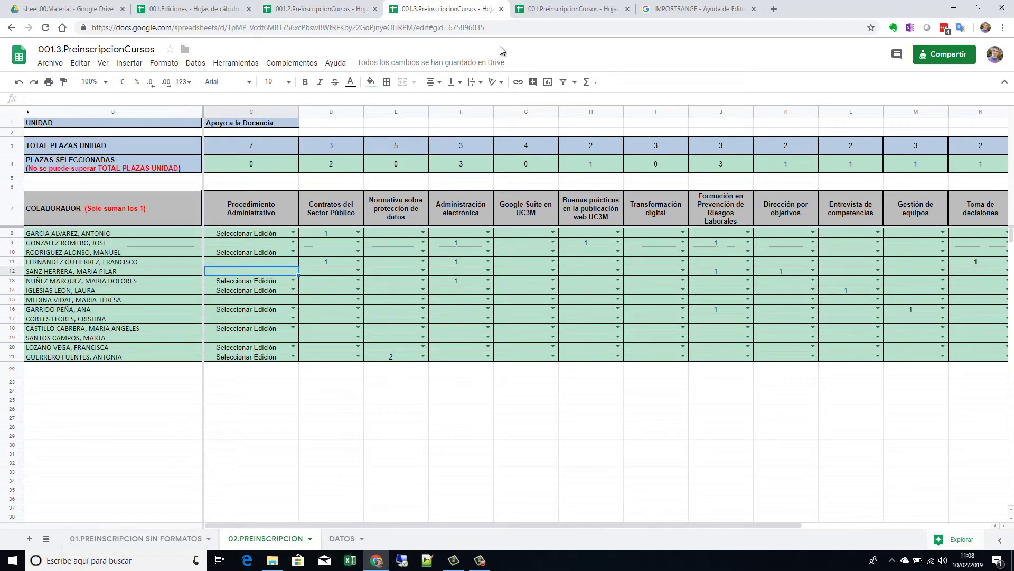
left_click(293, 233)
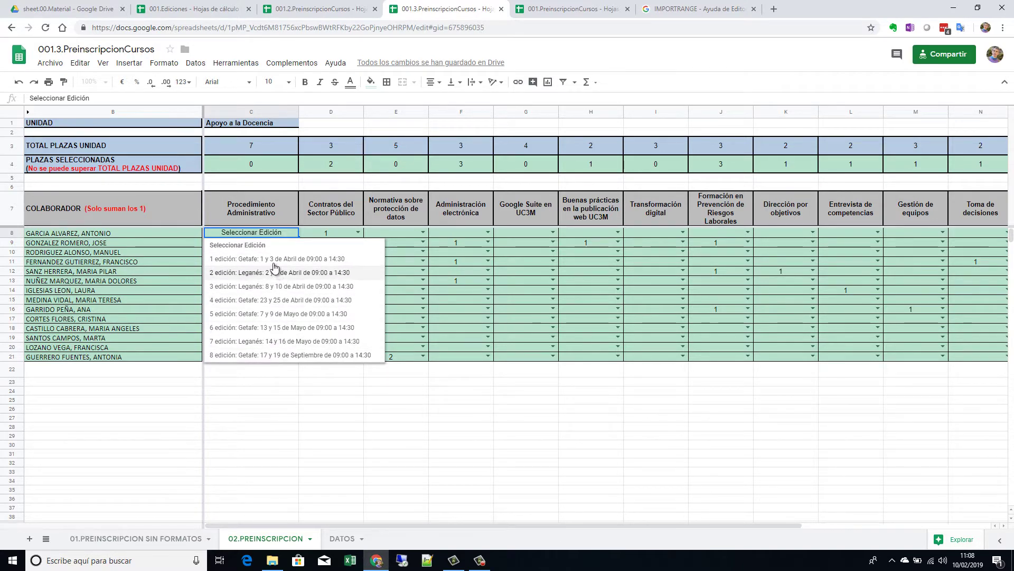
Step: Cycle through the three preinscription spreadsheets and recheck the C9 edition list in 001.2
left_click(566, 15)
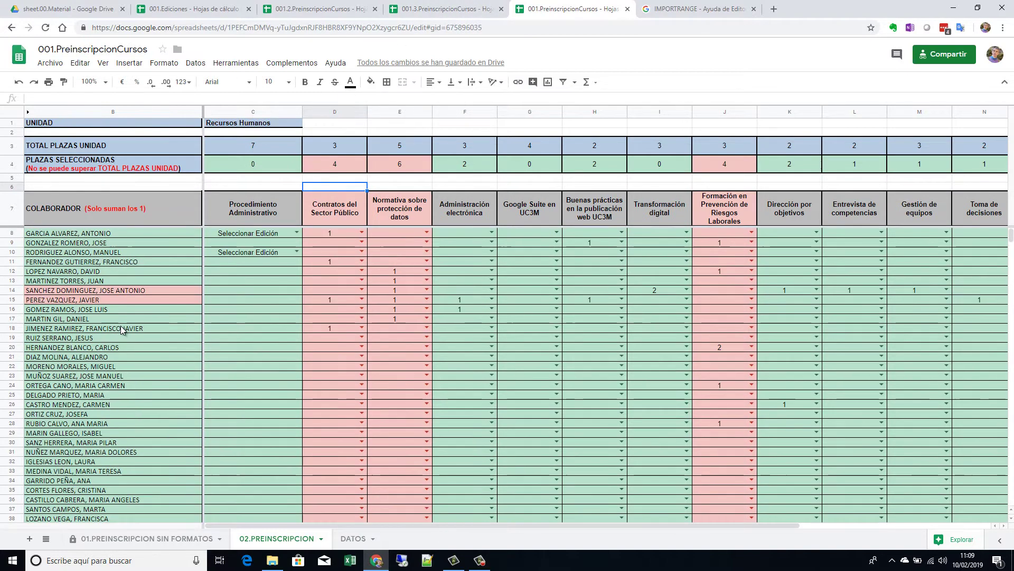
left_click(443, 9)
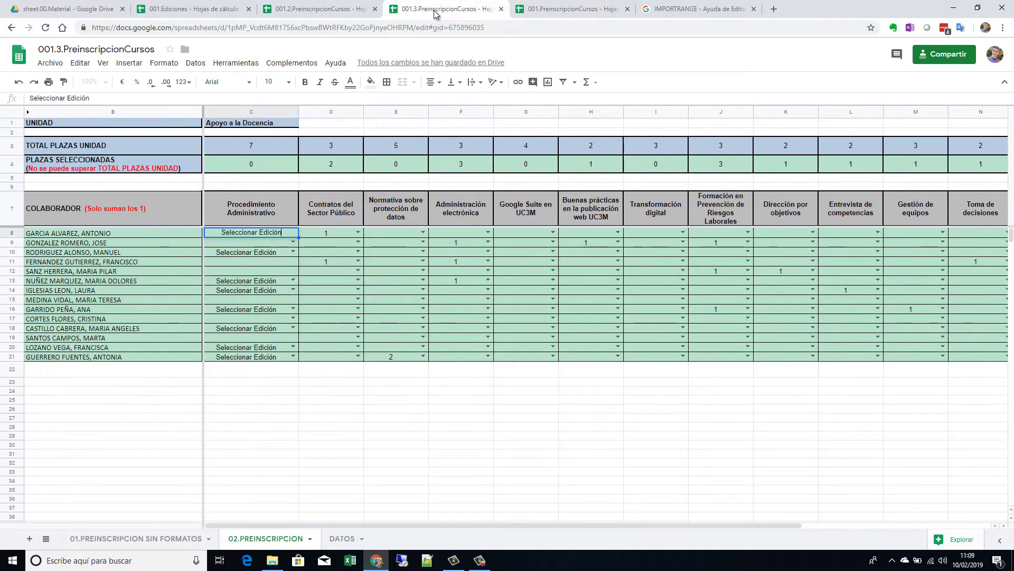
left_click(328, 10)
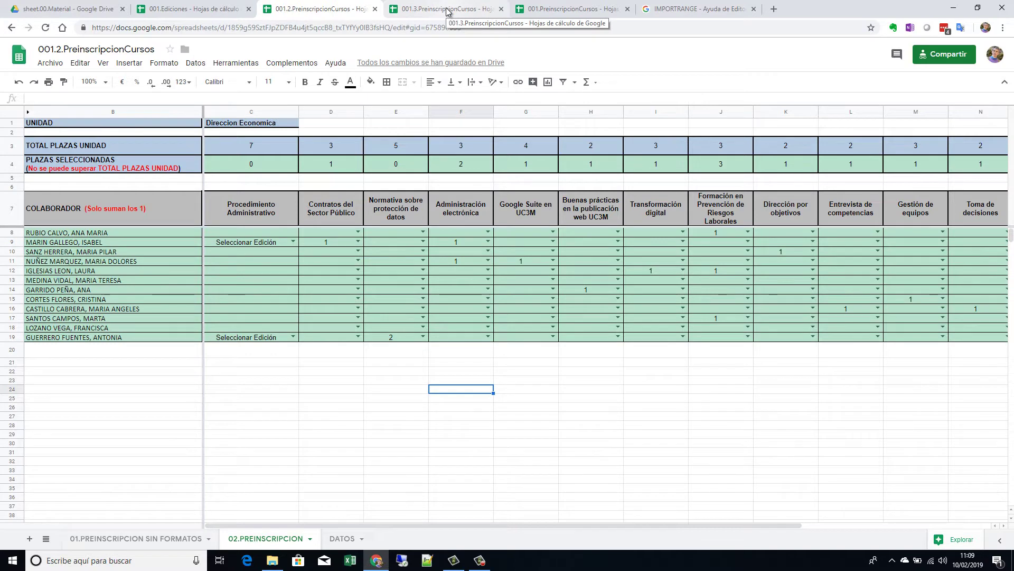
left_click(446, 10)
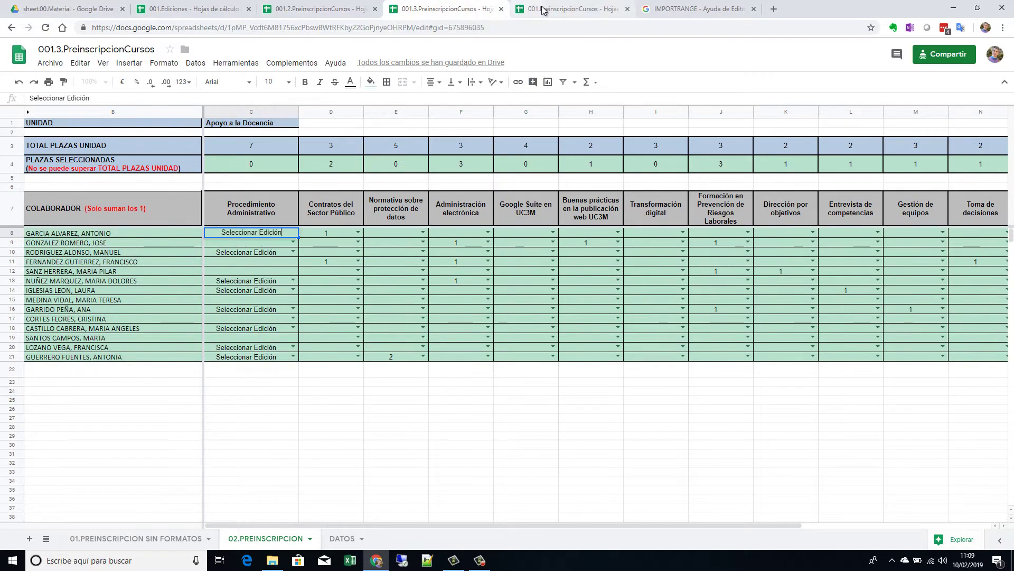
left_click(515, 13)
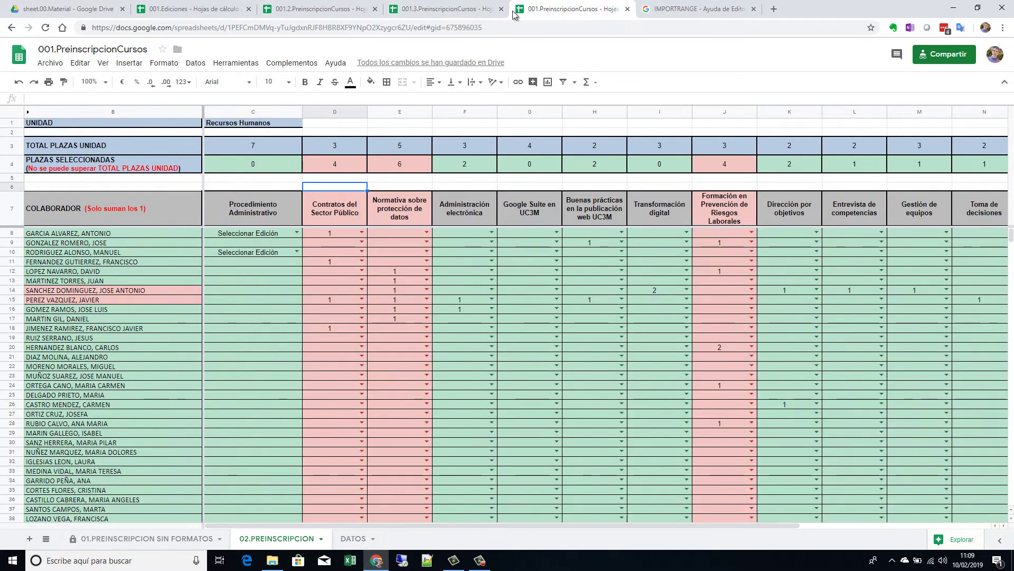
left_click(452, 15)
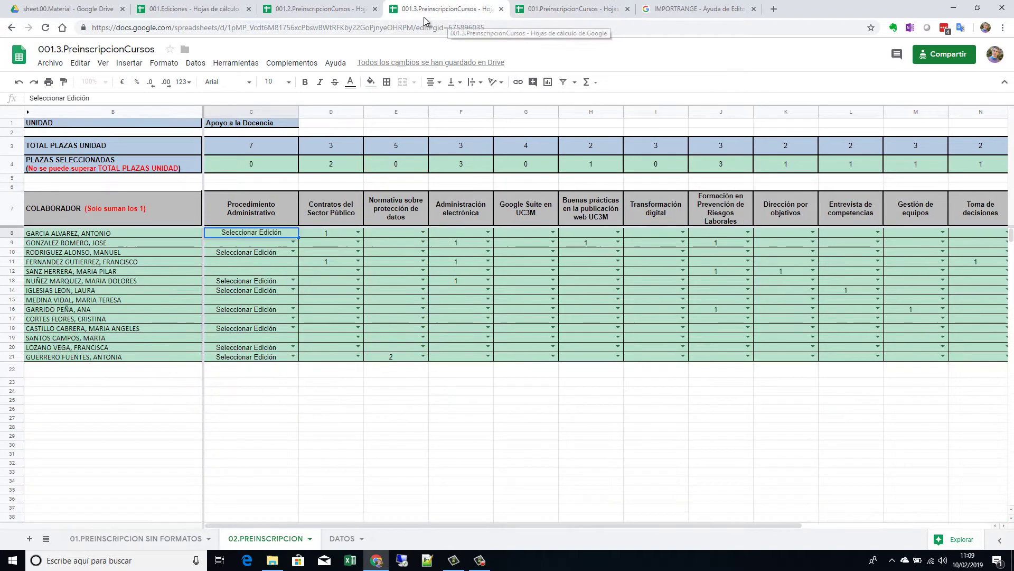
left_click(339, 10)
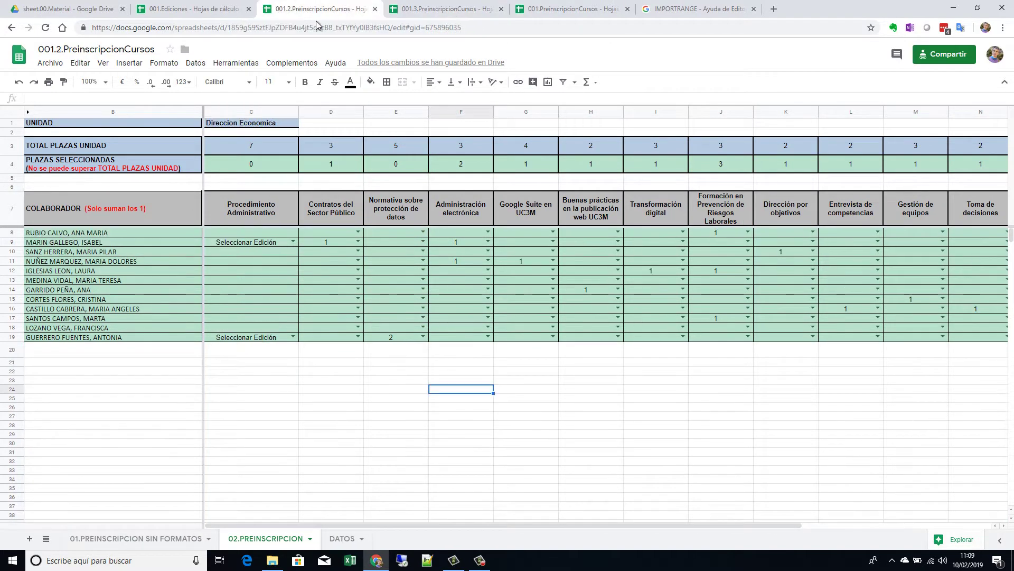
left_click(293, 242)
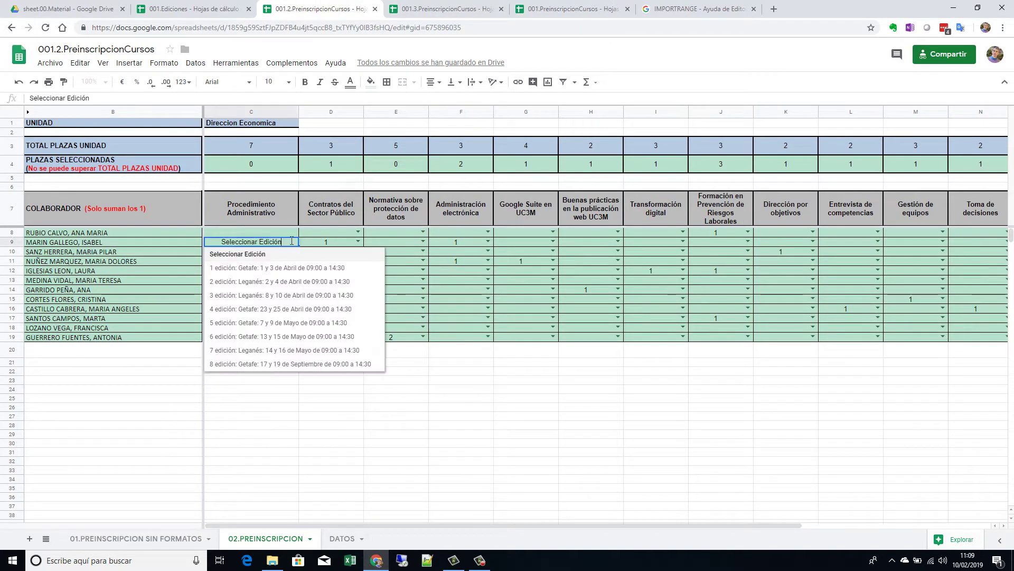
left_click(437, 465)
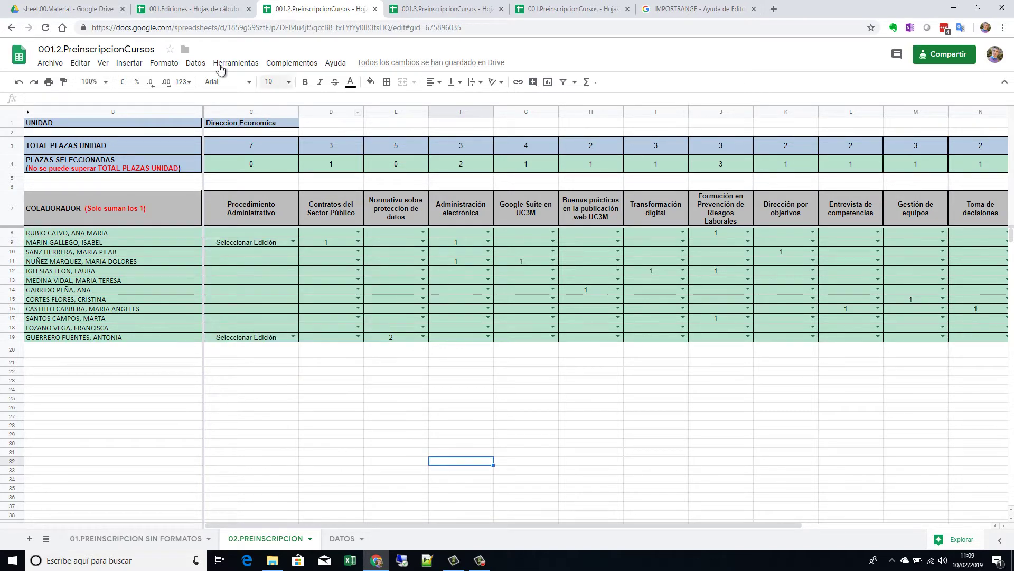
left_click(199, 67)
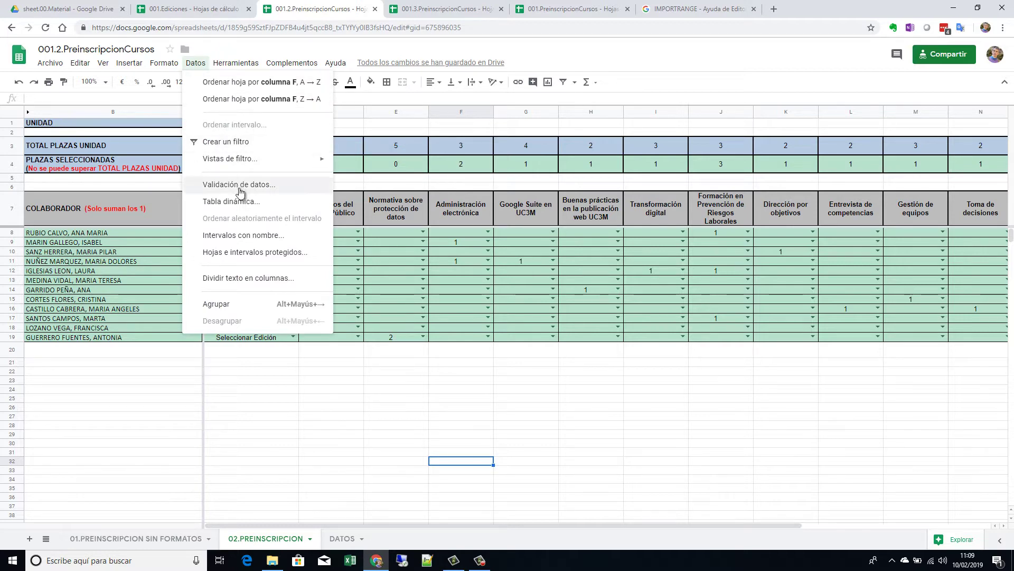
Step: Review the list-from-a-range validation rule on the edition dropdowns, then go to 001.PreinscripcionCursos
left_click(239, 189)
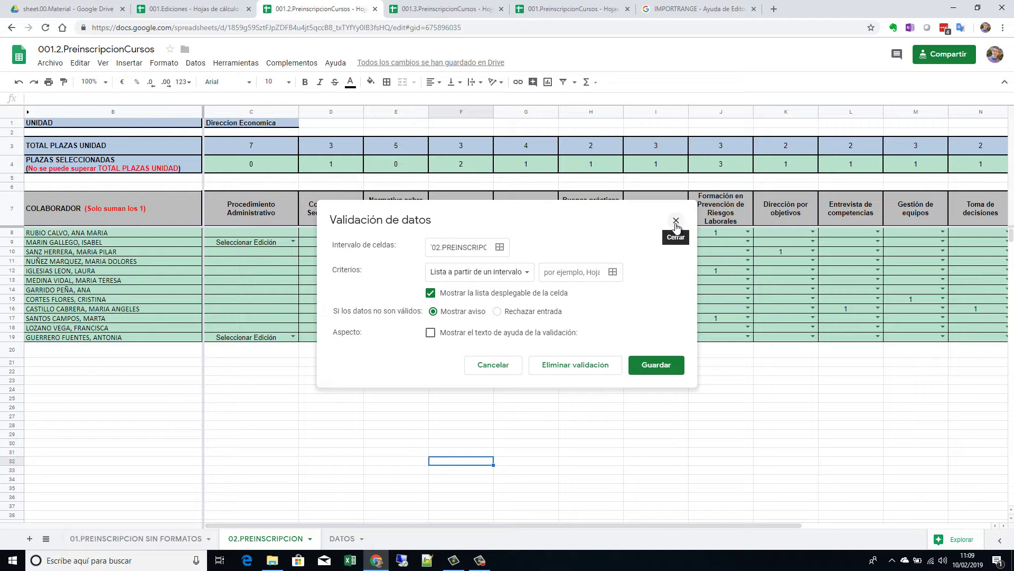
left_click(676, 221)
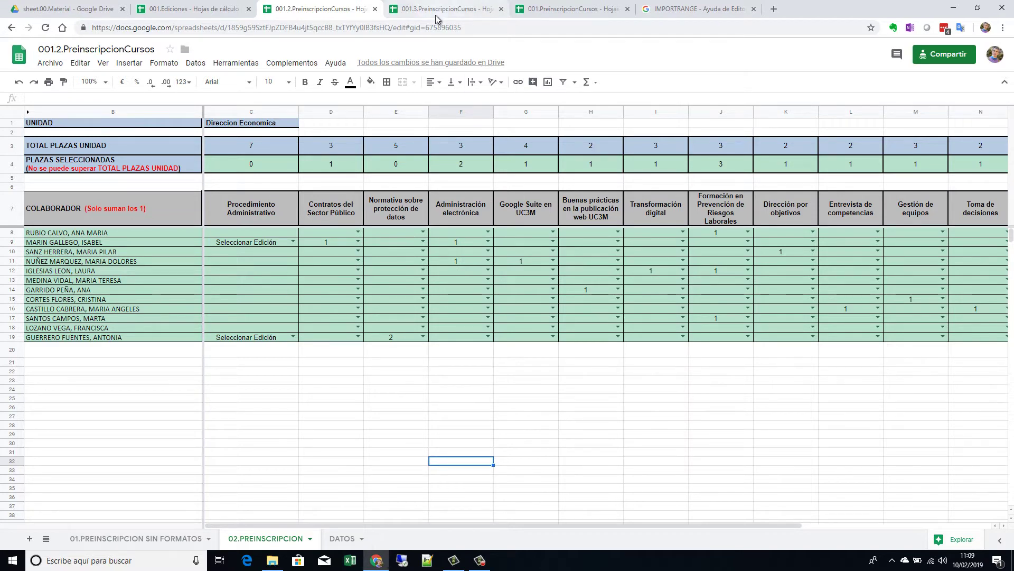
left_click(560, 10)
Step: Bring up the DATOS sheet in the 001.2, 001.3 and 001 preinscription spreadsheets
left_click(431, 9)
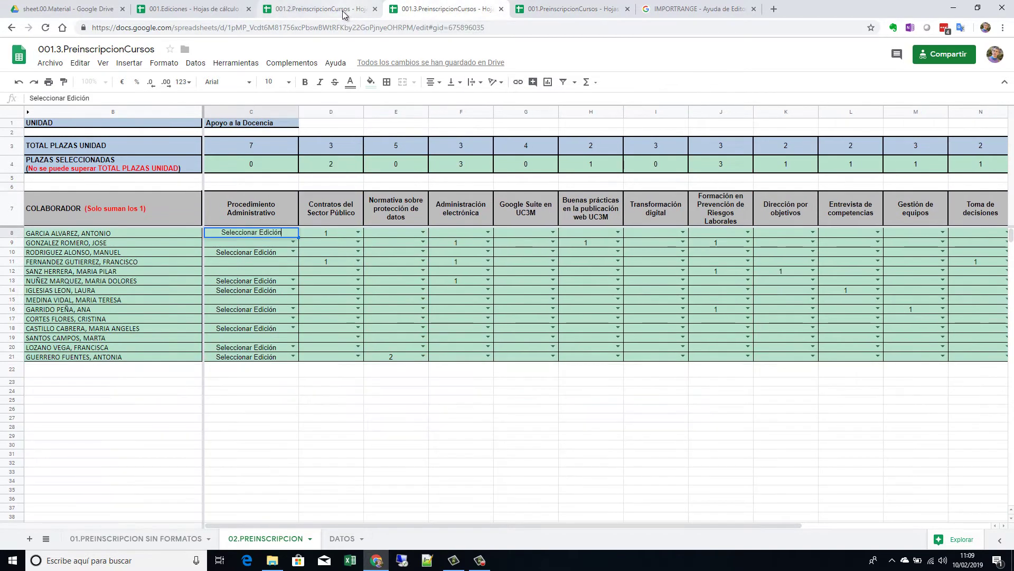
left_click(333, 9)
left_click(338, 539)
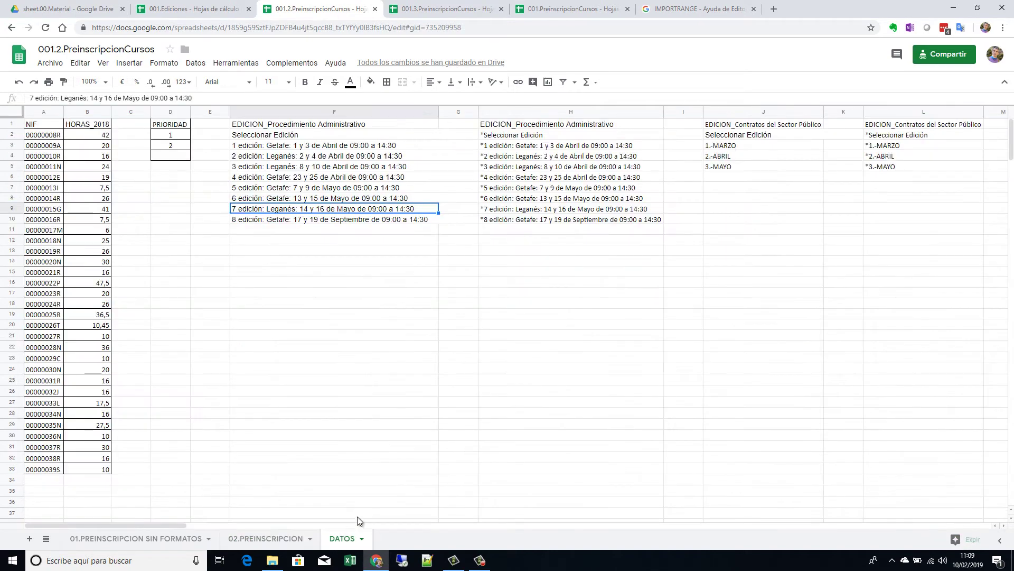
key("ctrl+Tab")
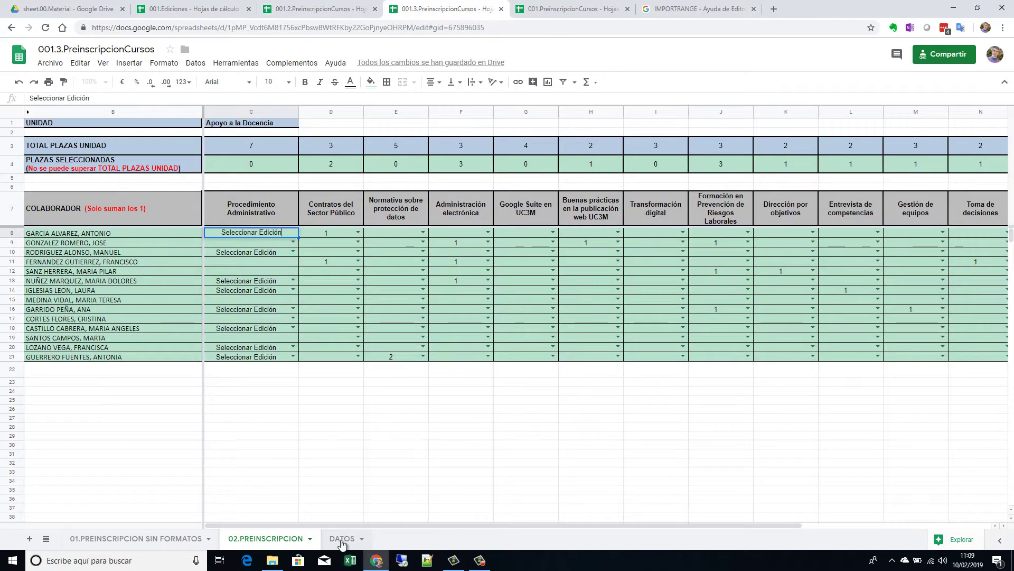
left_click(342, 539)
left_click(585, 8)
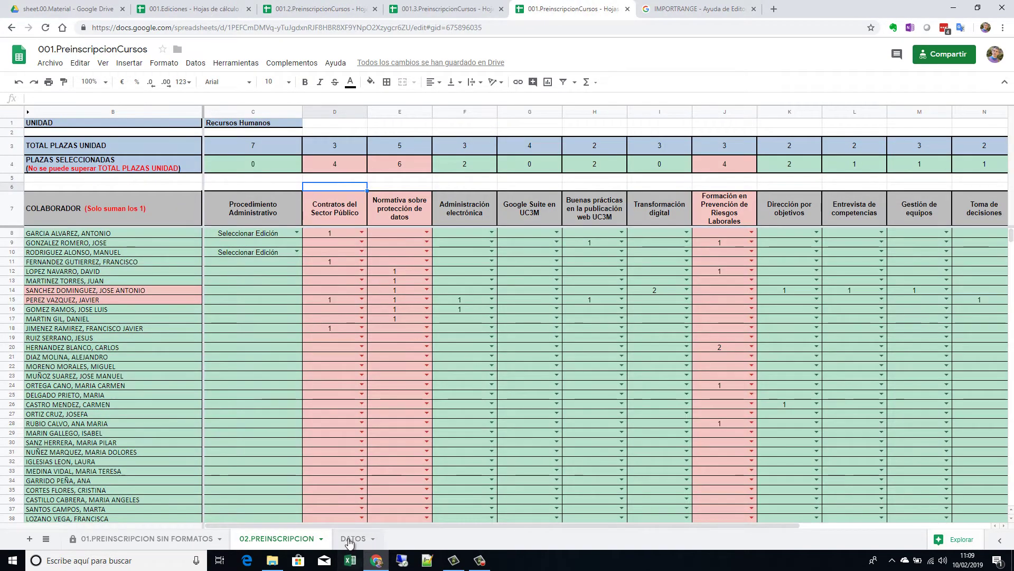
left_click(353, 539)
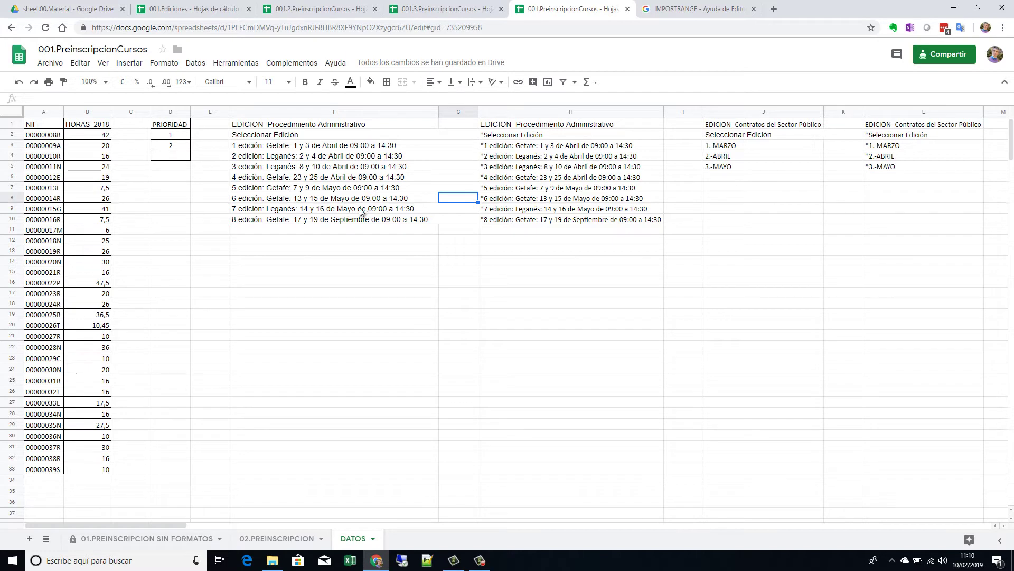
Step: In 001.2, compare the column F edition list on DATOS with the C9 dropdown choices
left_click(326, 11)
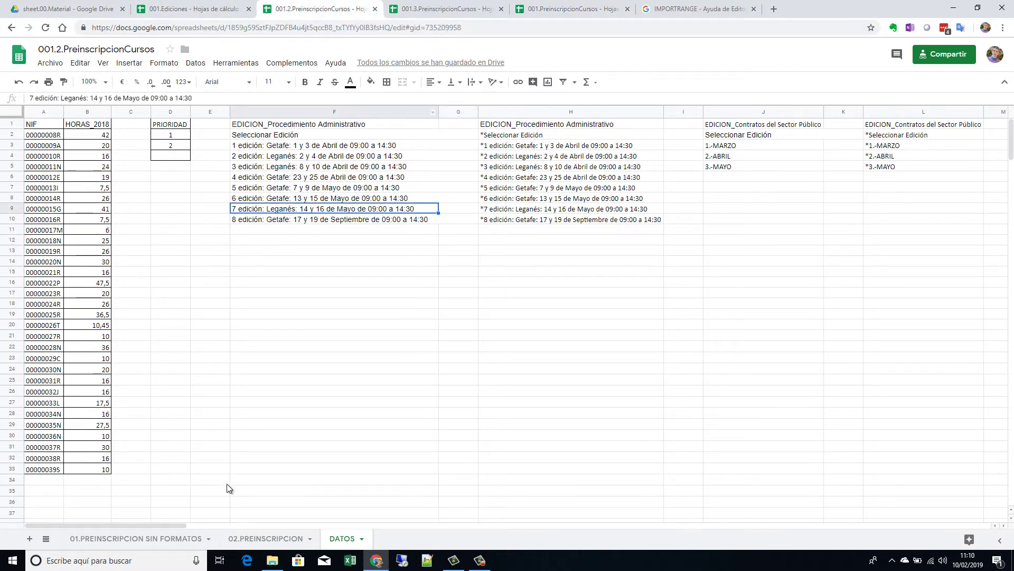
left_click(271, 539)
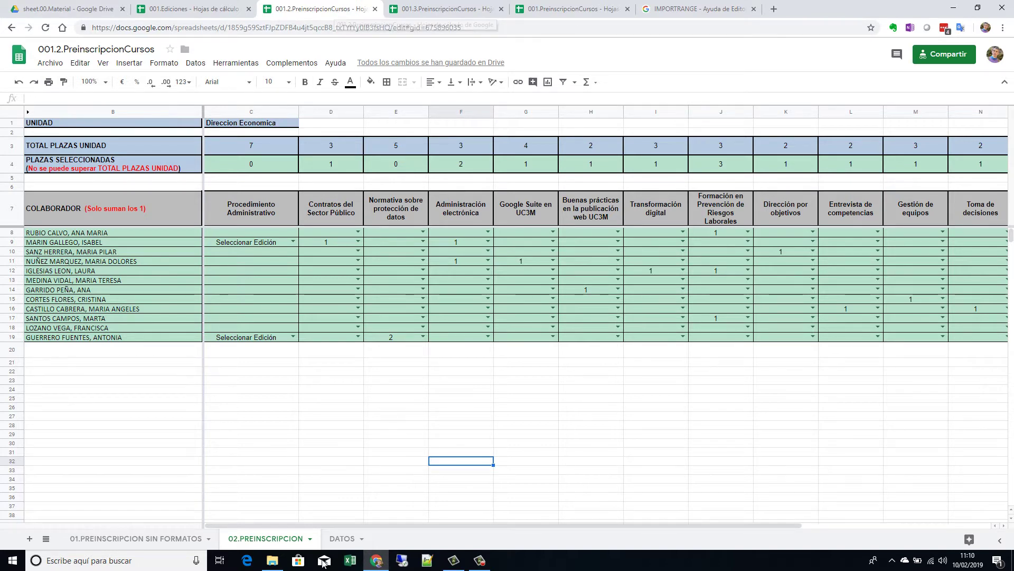
left_click(343, 538)
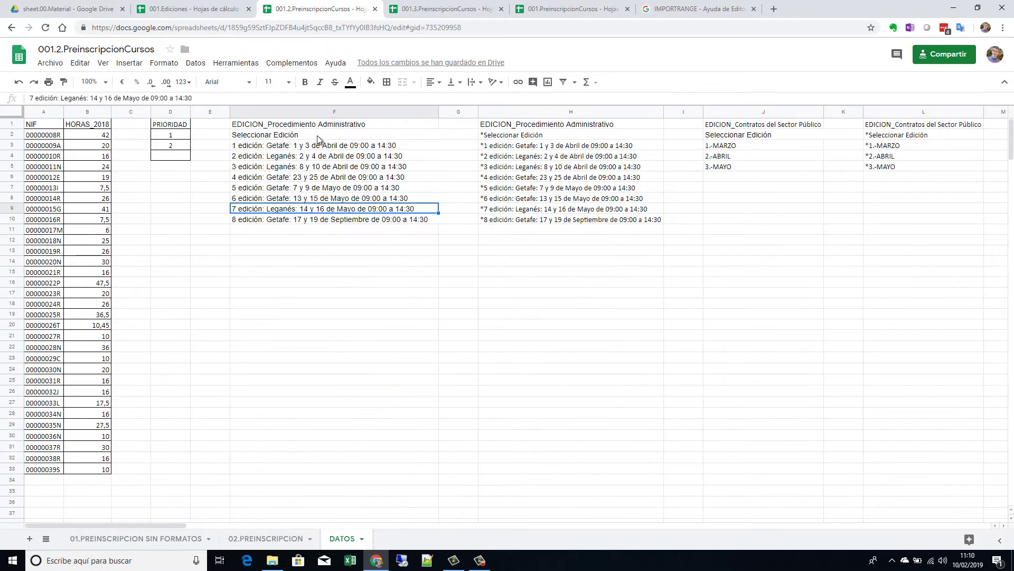
left_click_drag(319, 135, 308, 221)
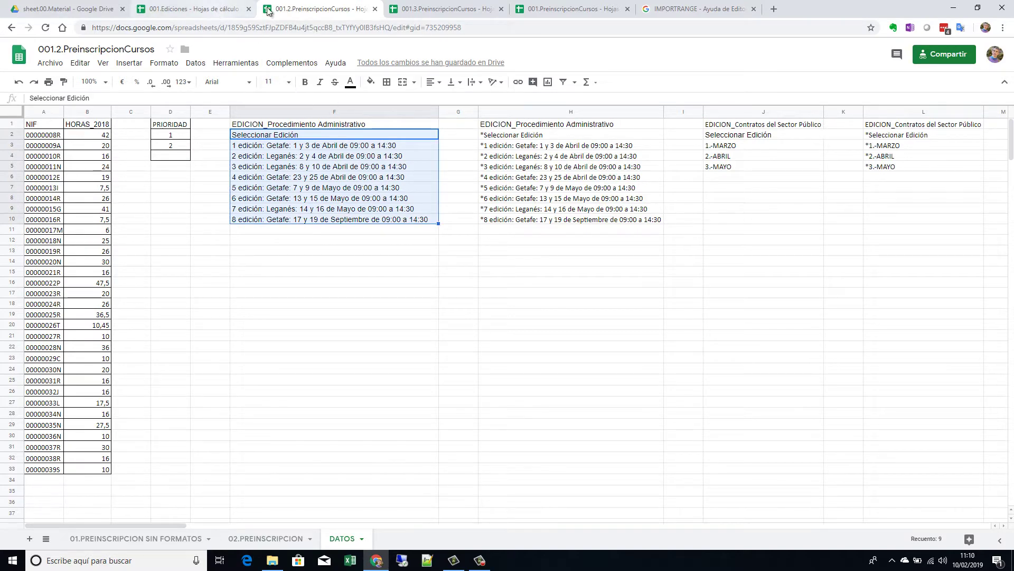
left_click(272, 538)
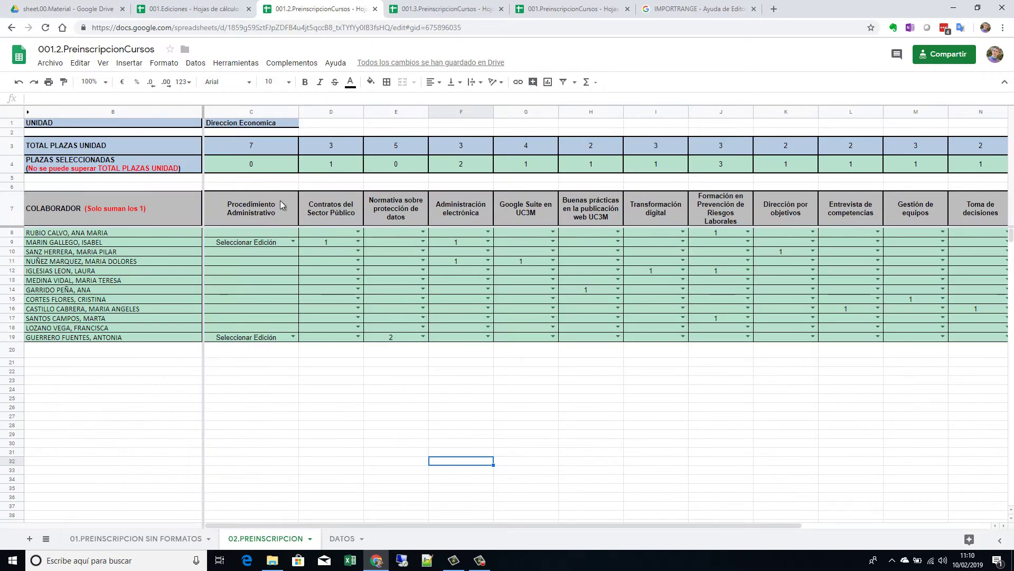
left_click(293, 242)
left_click(460, 380)
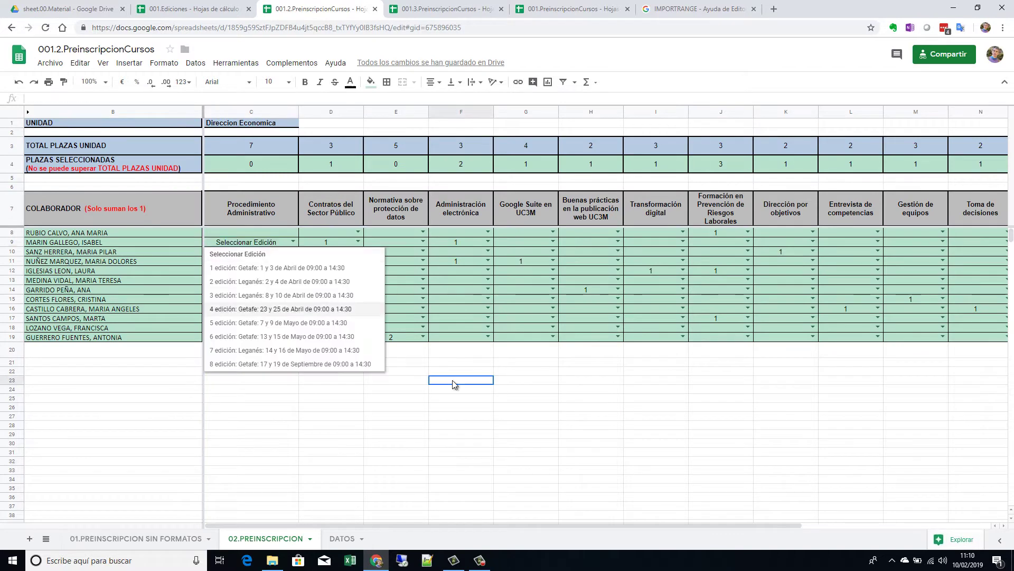
Step: In 001.3, select the '1 edición' entry in F3 and check the 02.PREINSCRIPCION grid
left_click(451, 9)
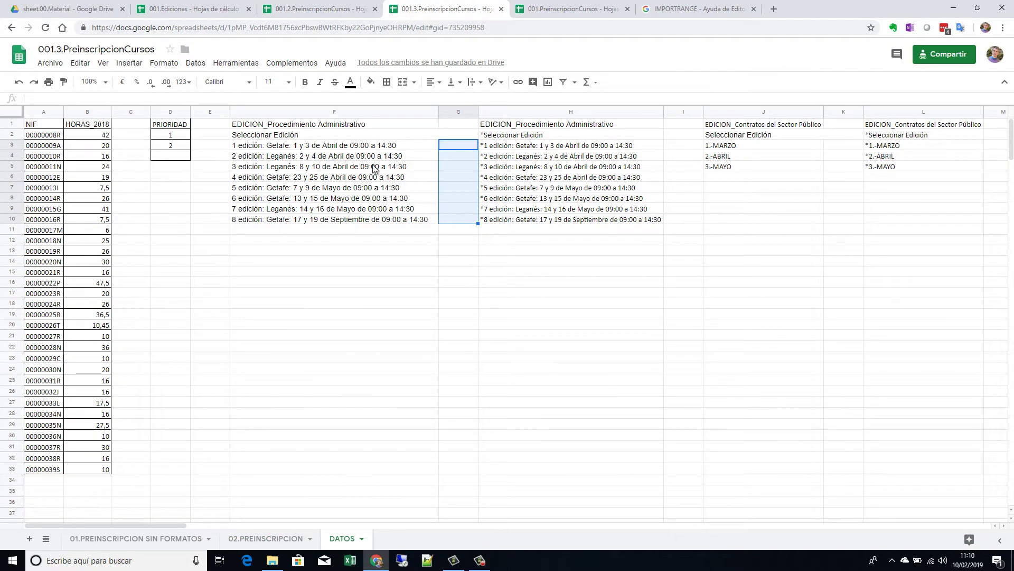
left_click(365, 145)
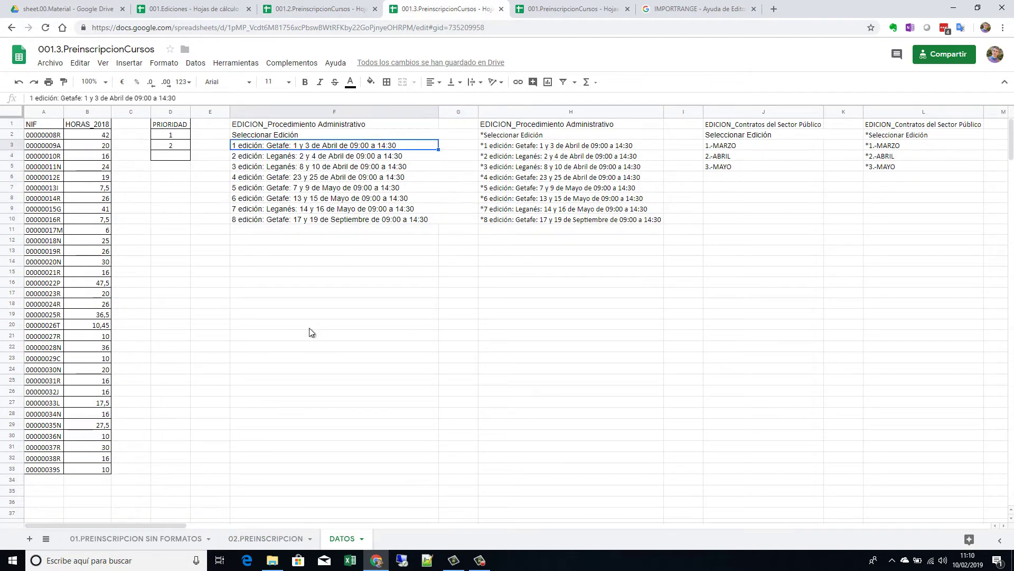
left_click(270, 538)
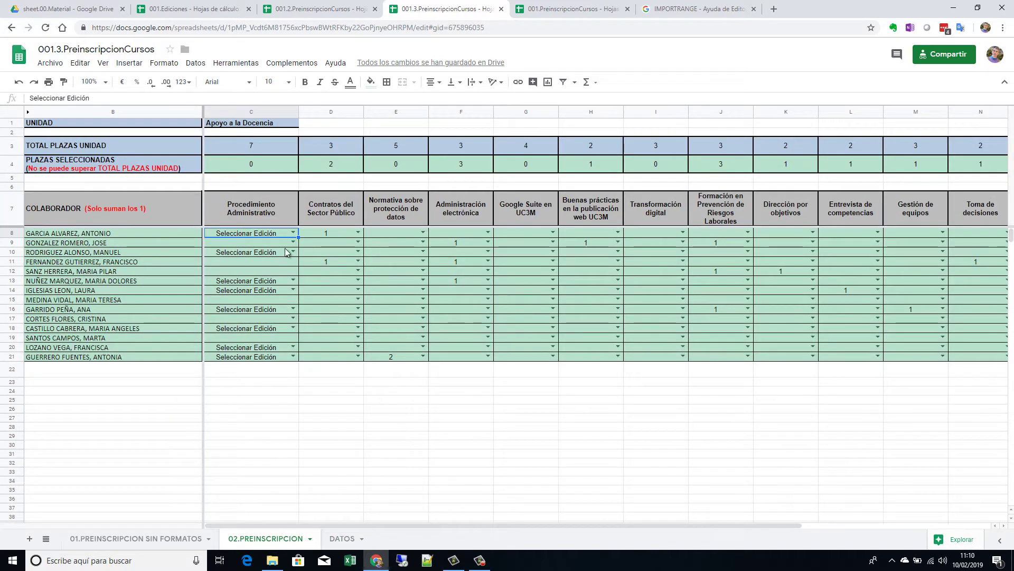
left_click(342, 539)
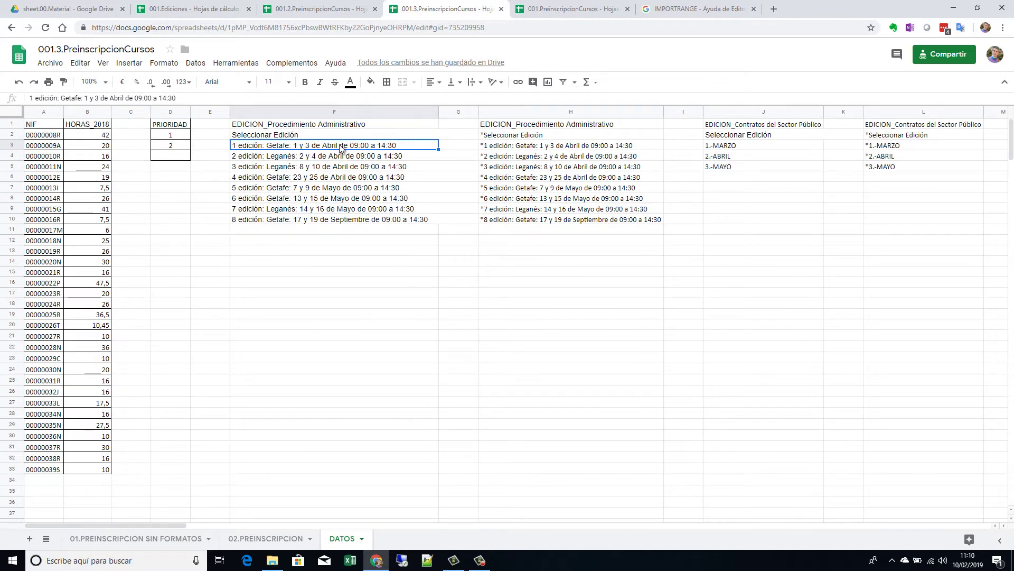
Step: Cycle through the preinscription files and select the F2:F10 edition list in 001.PreinscripcionCursos
left_click(341, 9)
left_click(449, 9)
left_click(574, 9)
left_click(449, 6)
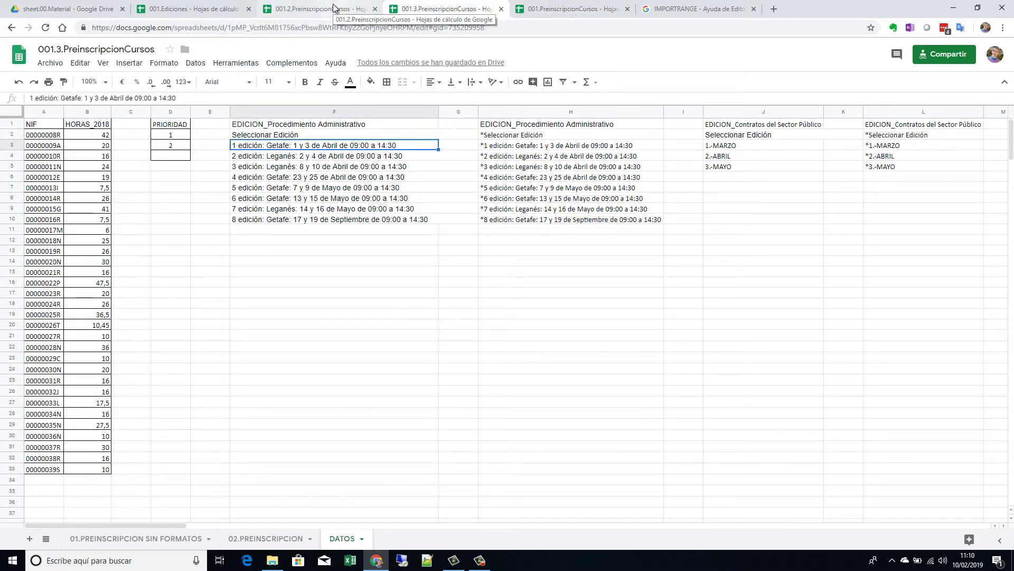
left_click(333, 9)
left_click(443, 6)
left_click(558, 10)
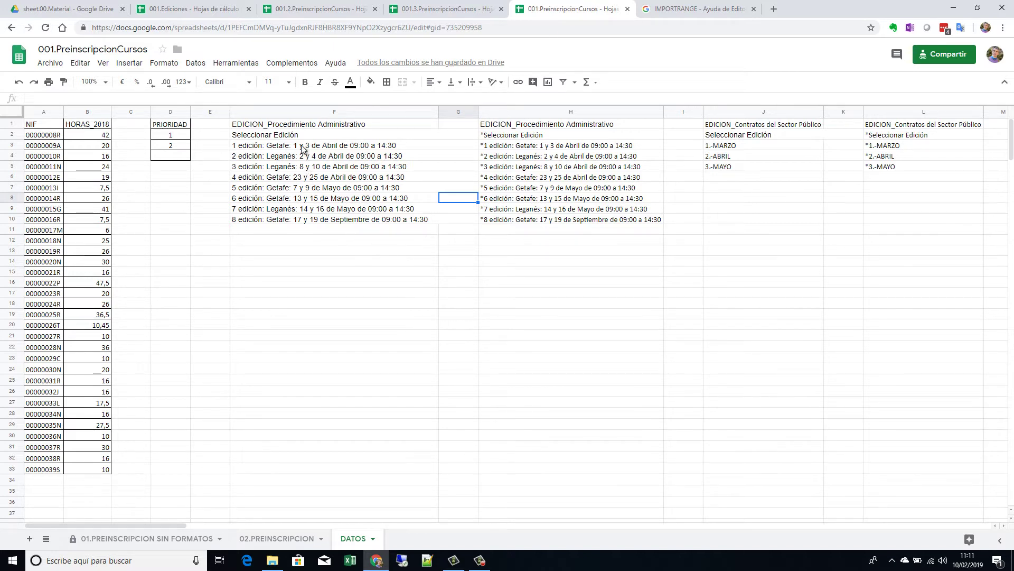
left_click_drag(303, 136, 311, 221)
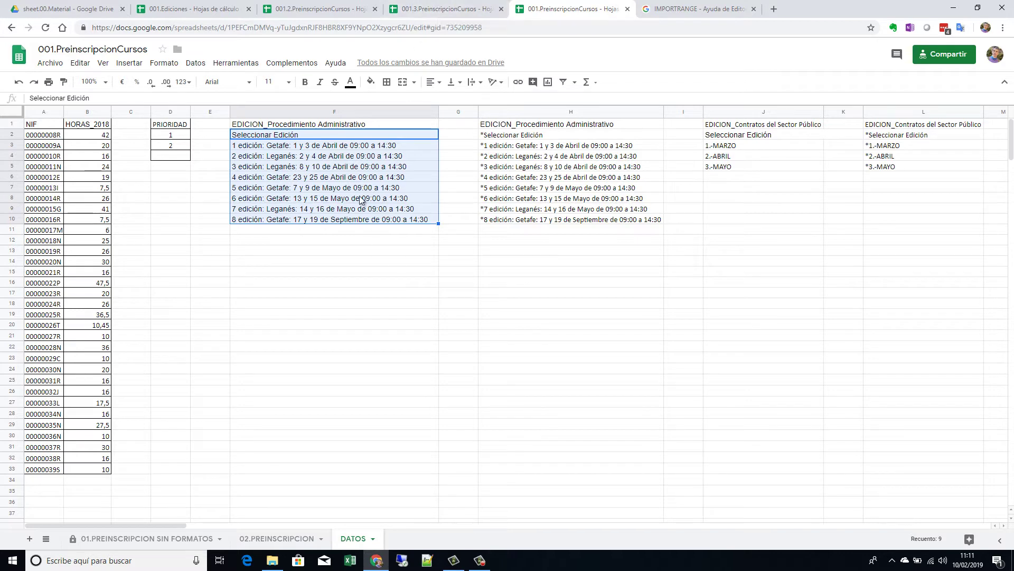
Step: In 001.PreinscripcionCursos, inspect the F5 '3 edición', empty F11 and F10 '8 edición' cells
left_click(434, 9)
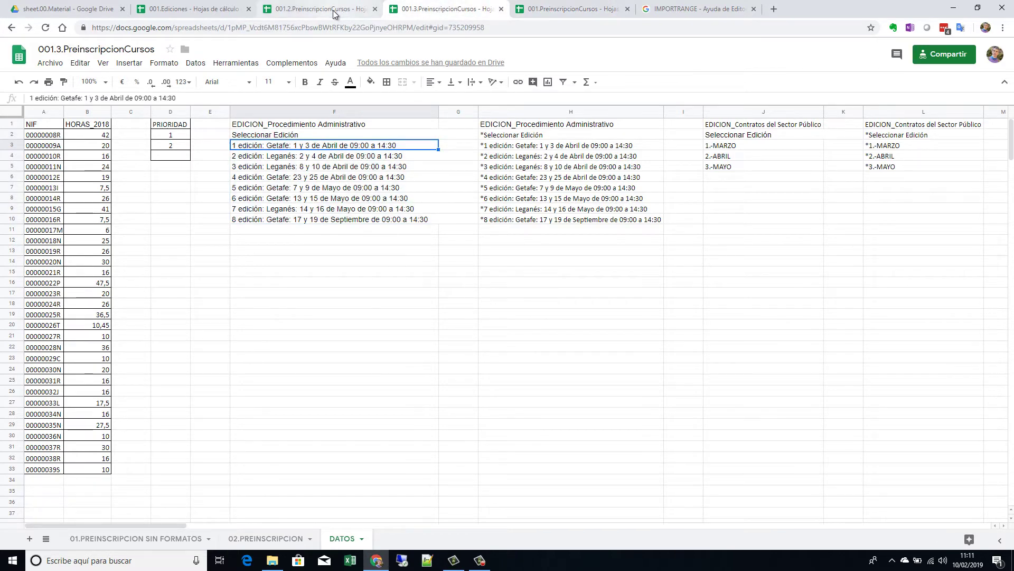
left_click(335, 12)
left_click(421, 15)
left_click(565, 15)
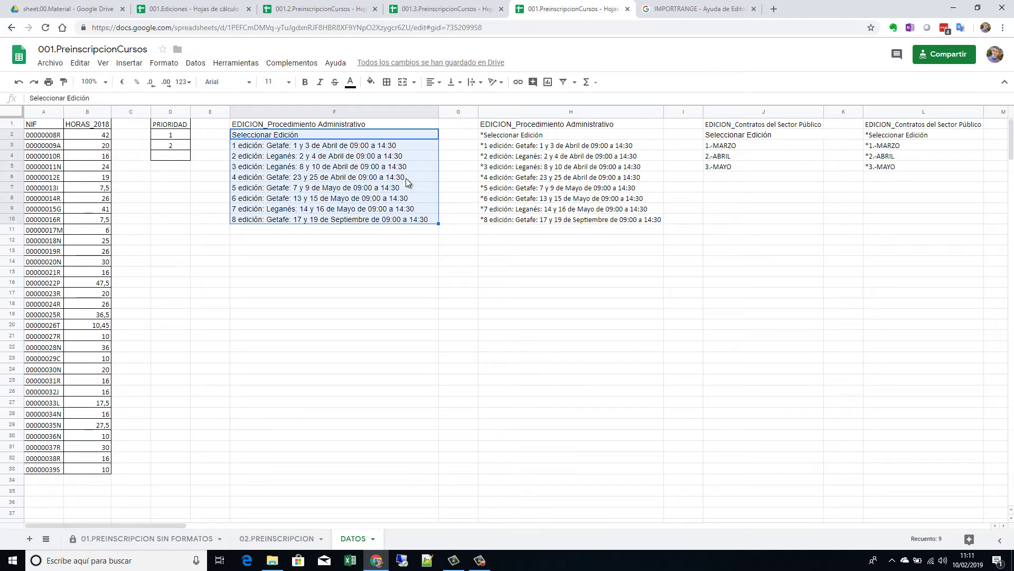
left_click(264, 169)
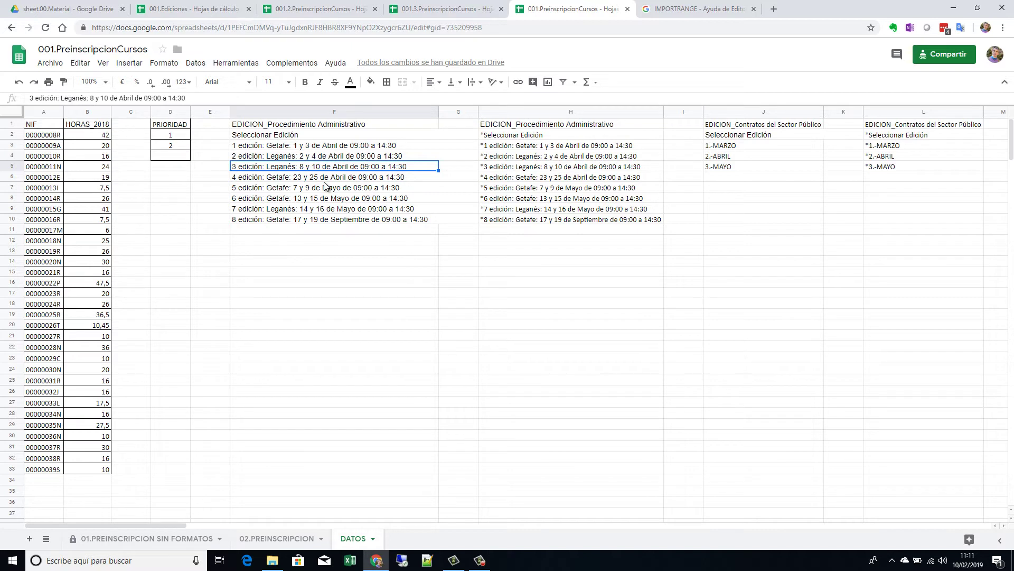
left_click(347, 231)
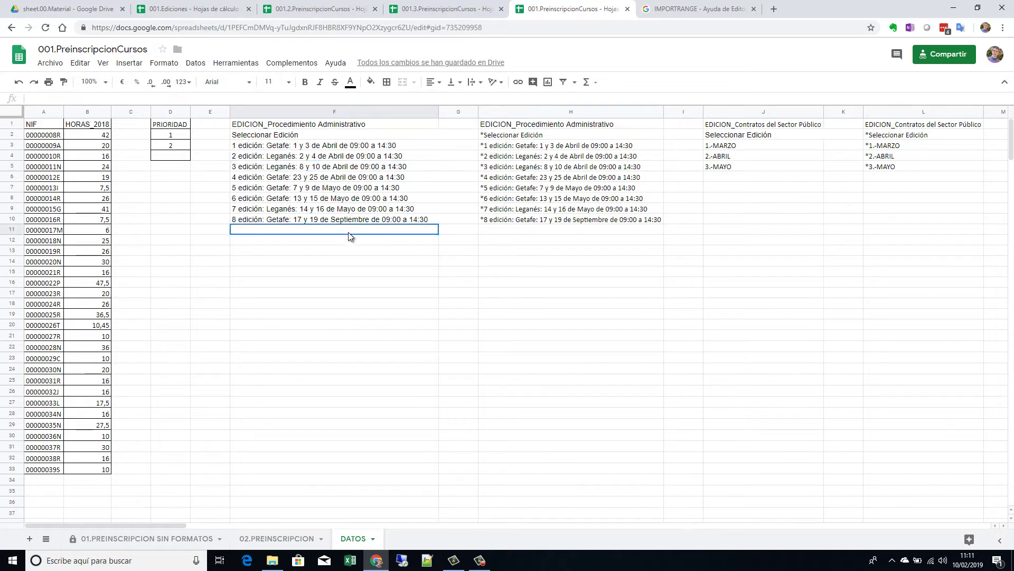
left_click(341, 218)
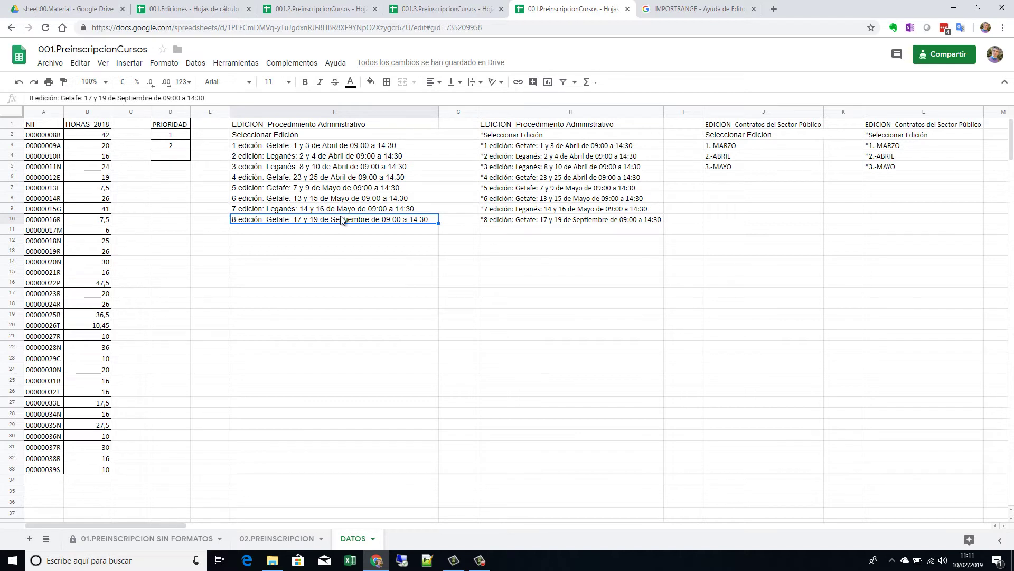
Step: Cycle through the files again, ending on 001.3 DATOS with the F10 '8 edición' entry selected
left_click(444, 9)
left_click(334, 8)
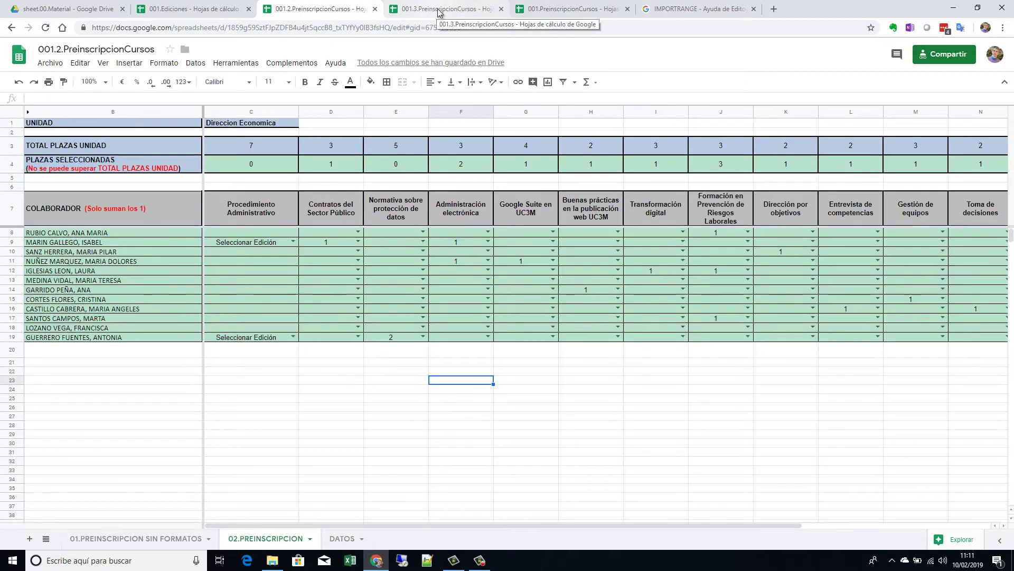
left_click(444, 9)
left_click(547, 14)
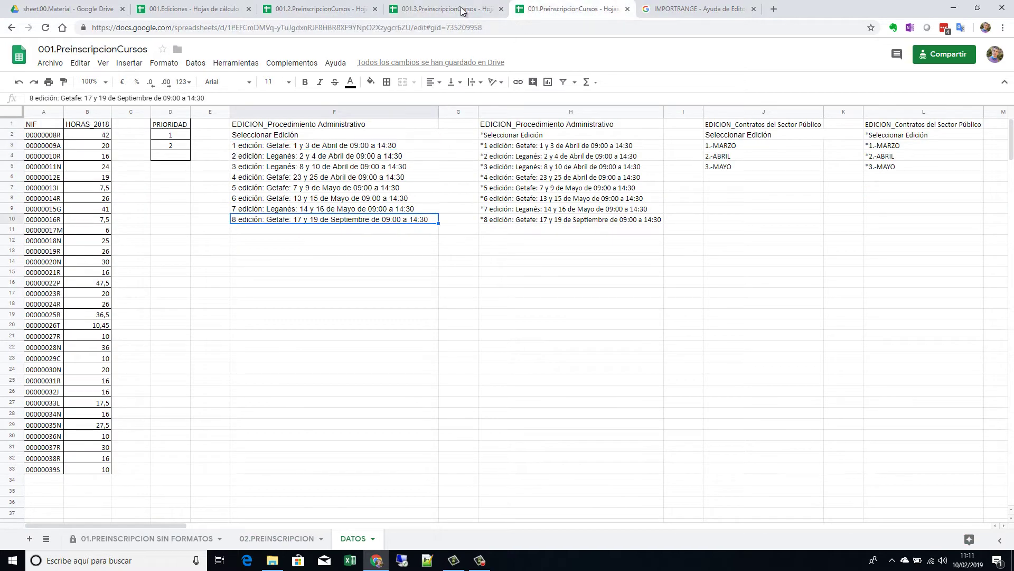
left_click(449, 9)
left_click(341, 16)
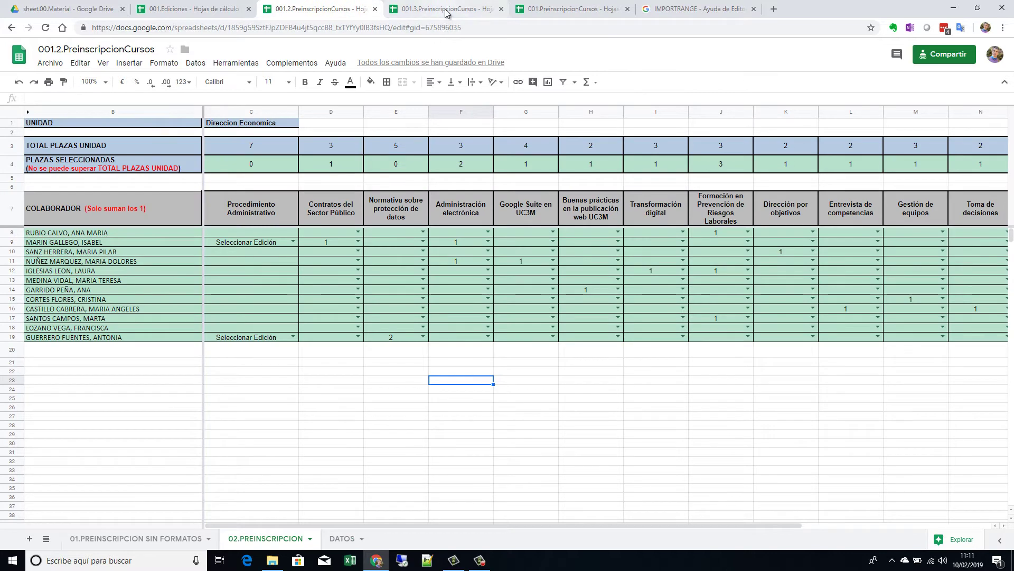
left_click(446, 10)
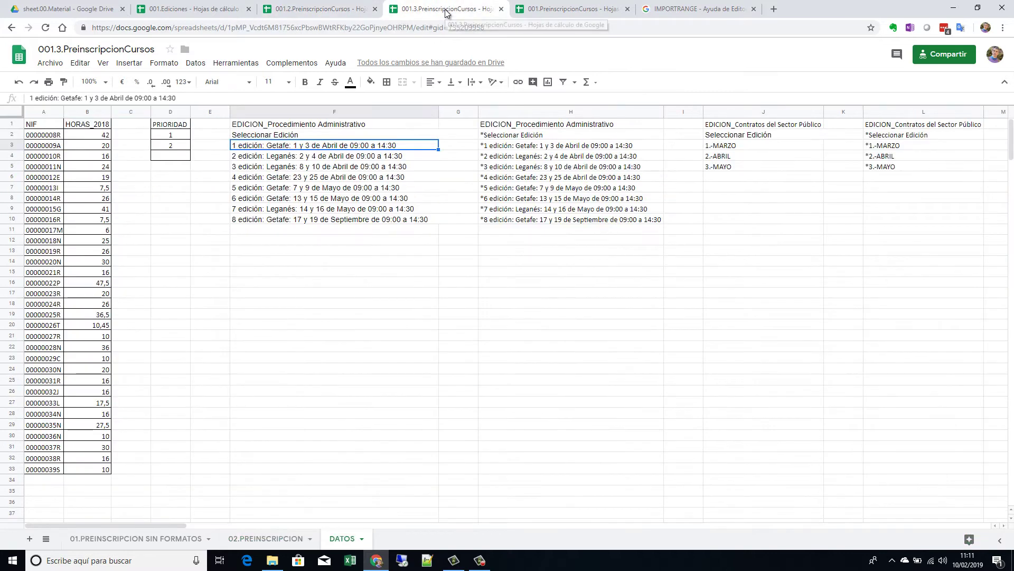
left_click(331, 221)
Step: Delete '8 edición' from F10, check the remaining C8 edition choices, and return to DATOS
key("Delete")
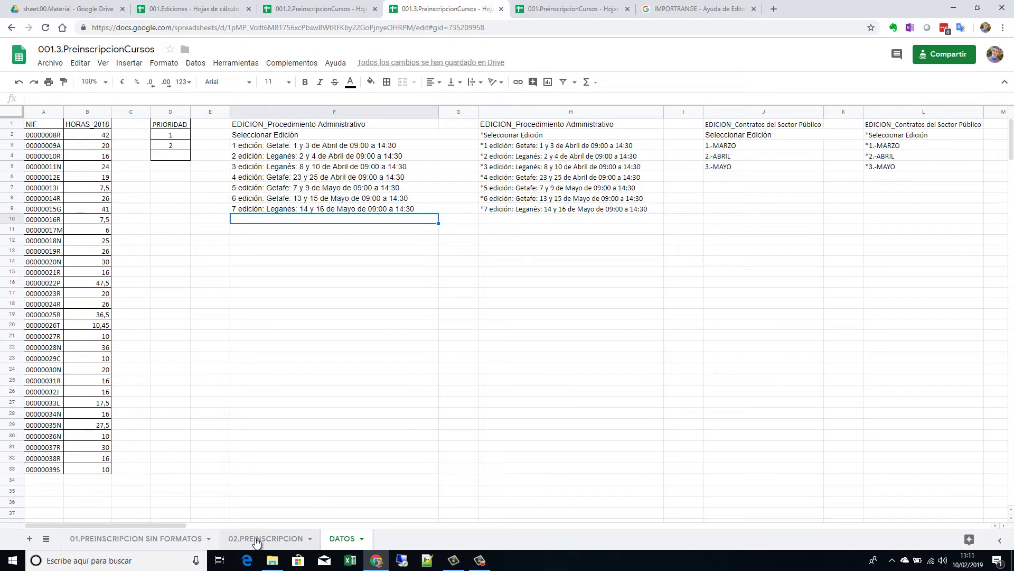
left_click(255, 539)
left_click(293, 233)
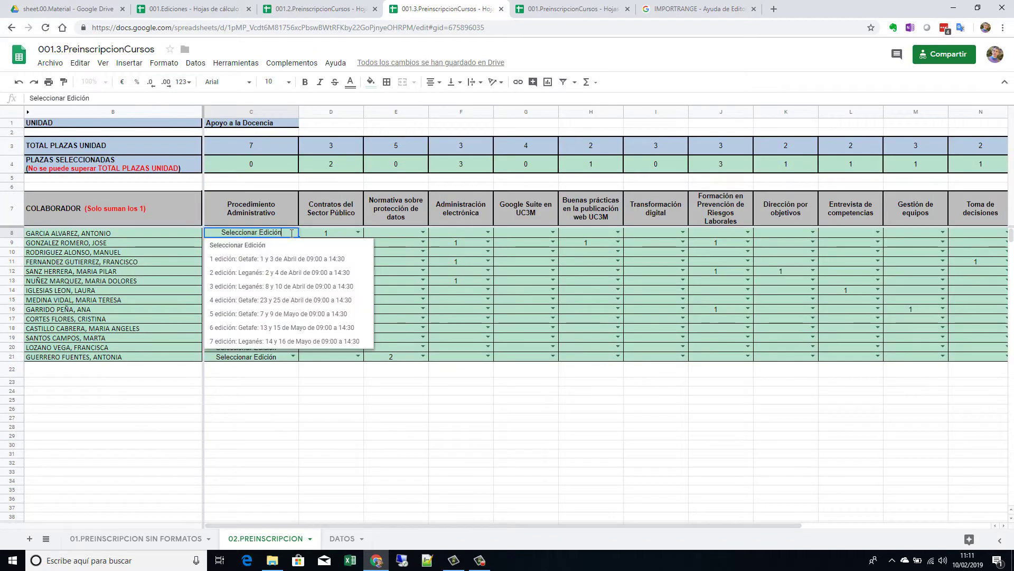
left_click(341, 455)
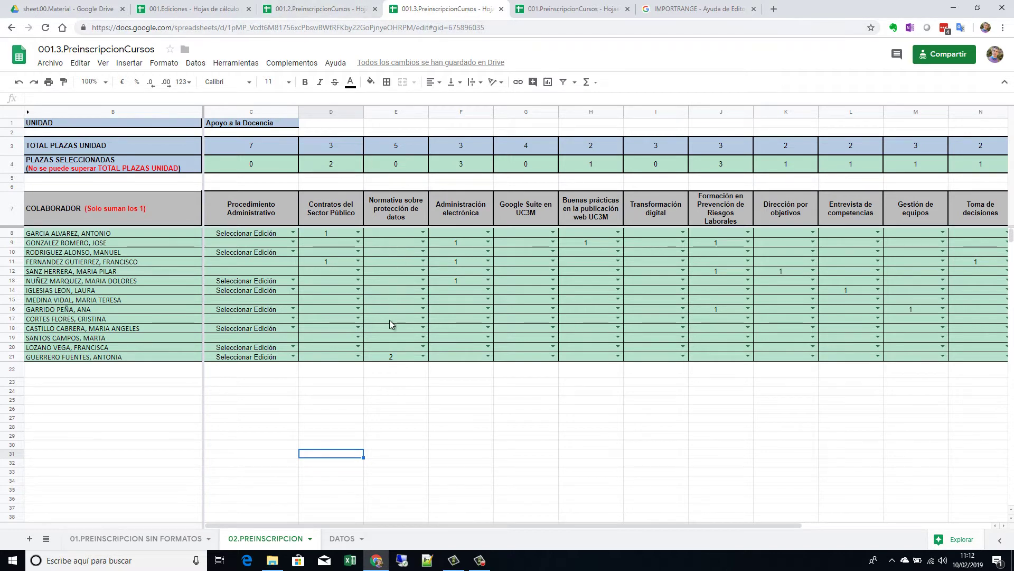
left_click(367, 539)
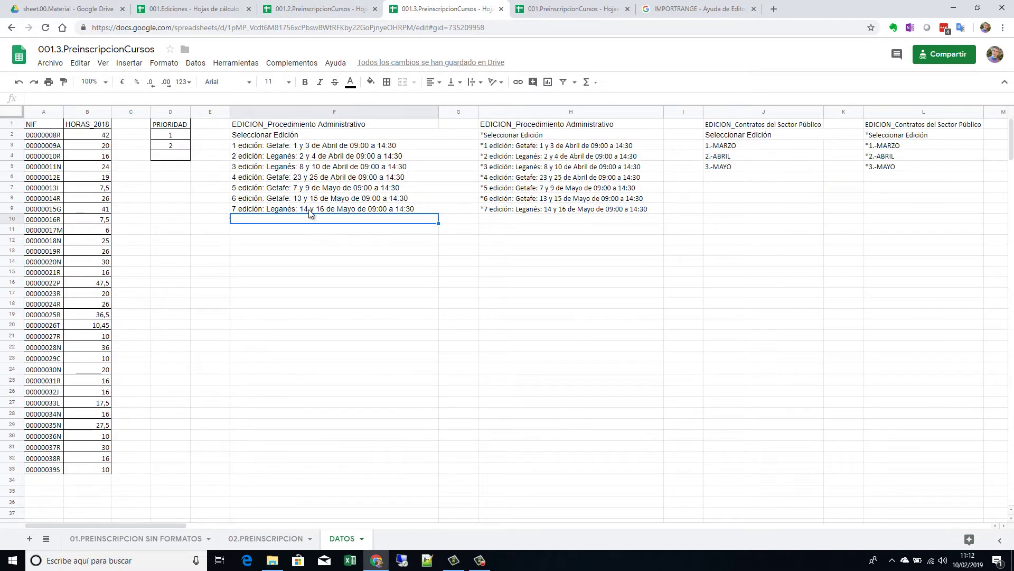
Step: Delete the 8th edition entry in F10 of 001.PreinscripcionCursos DATOS, then go to 001.Ediciones
left_click(557, 9)
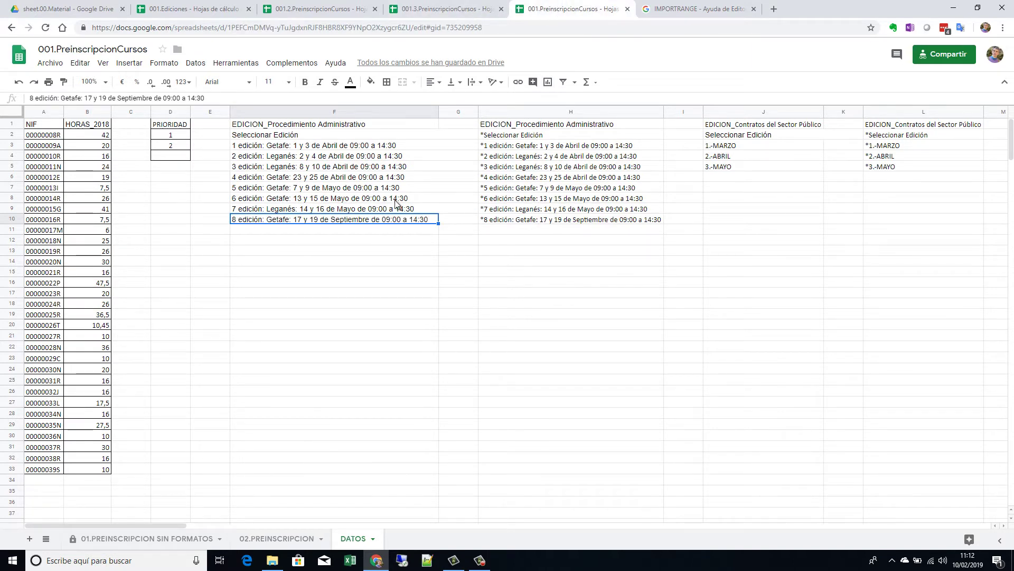
key("Delete")
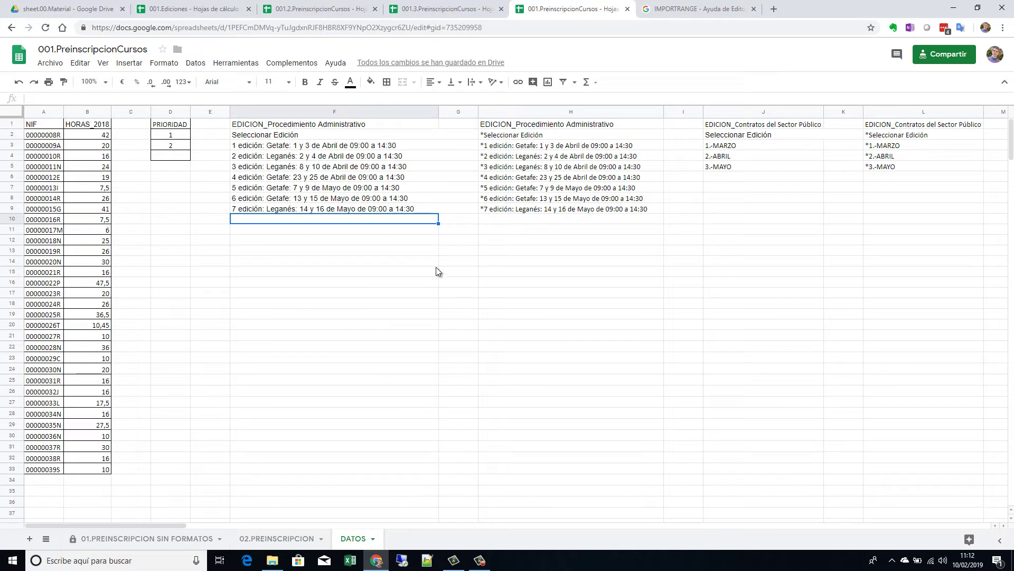
left_click(204, 16)
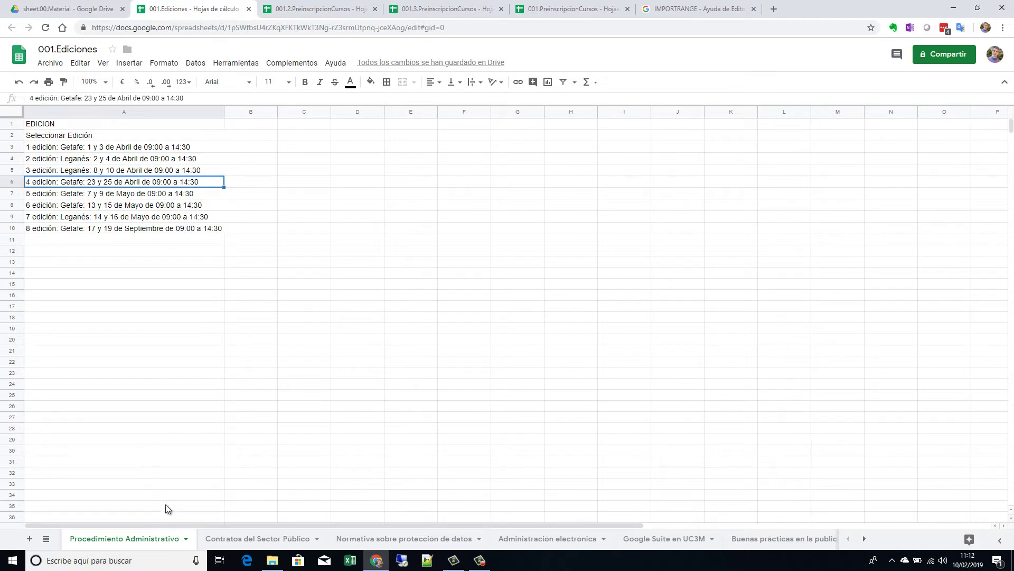
Step: Look over the Contratos del Sector Publico and Normativa sheets, returning to Procedimiento Administrativo
left_click(245, 539)
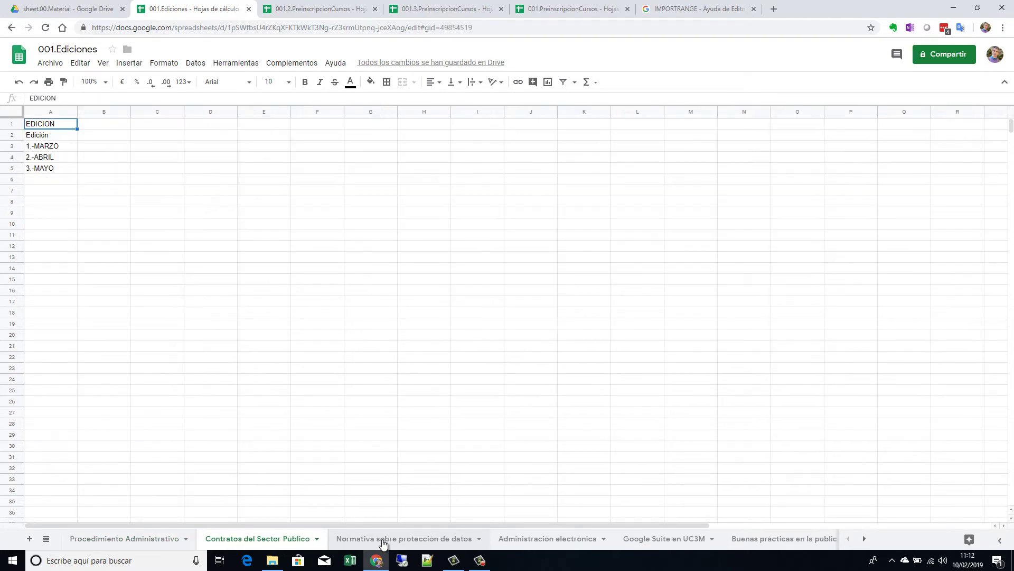
left_click(384, 544)
left_click(282, 542)
left_click(158, 542)
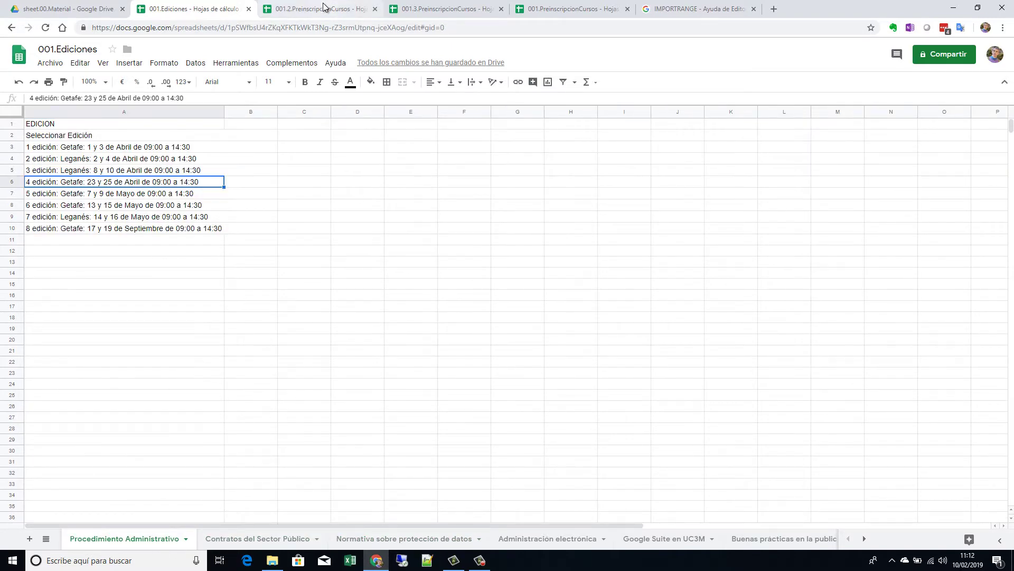
Step: Glance at the preinscription files, then inspect rows 10, 11 and the 6th edition in 001.Ediciones
left_click(351, 9)
left_click(425, 9)
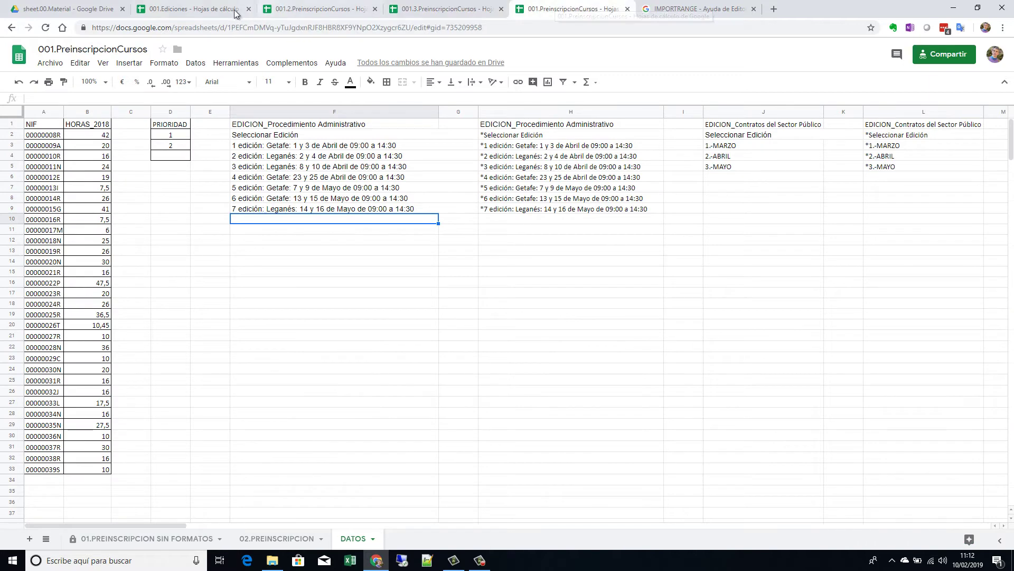
left_click(223, 9)
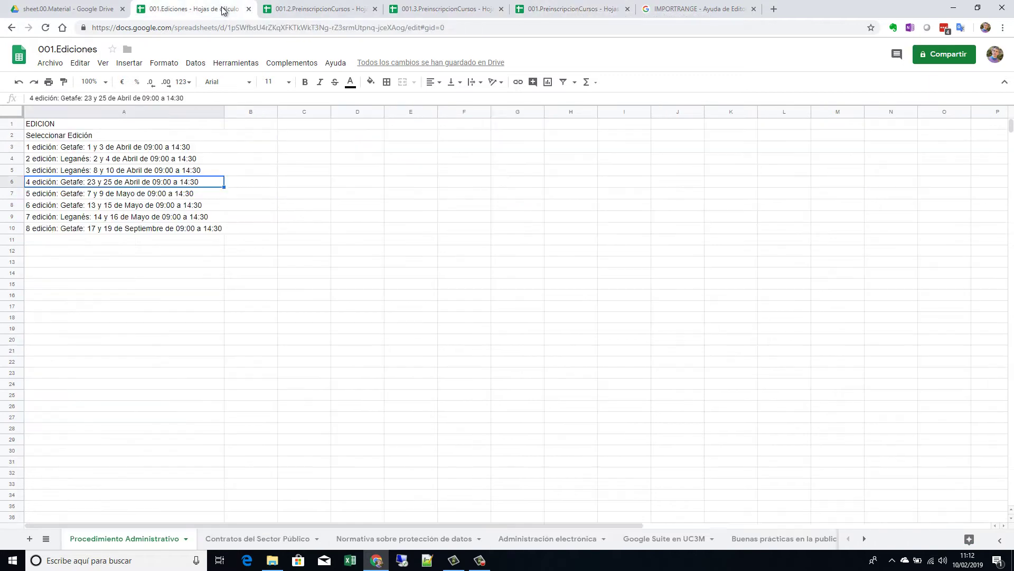
left_click(145, 233)
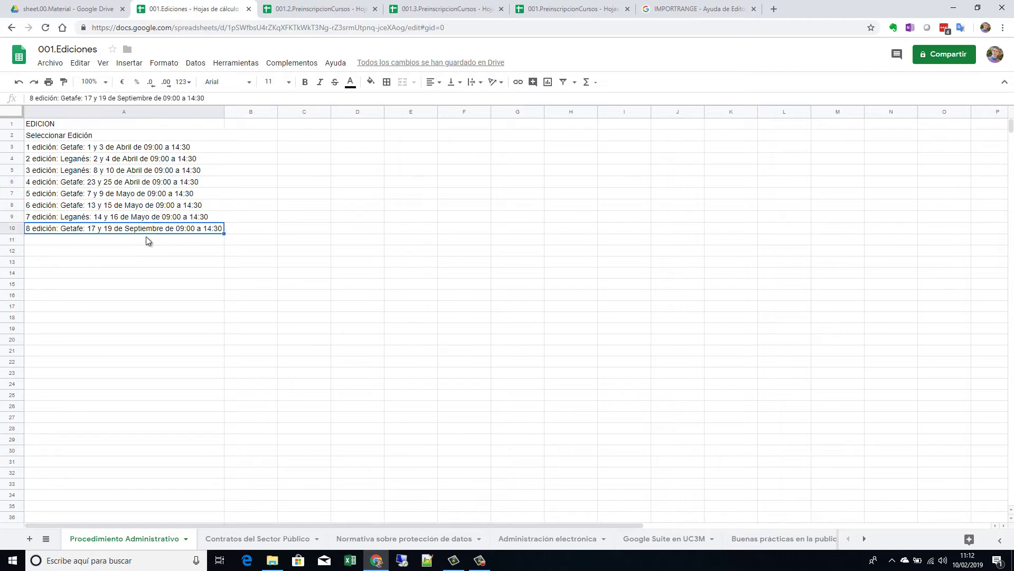
left_click(146, 238)
left_click(145, 209)
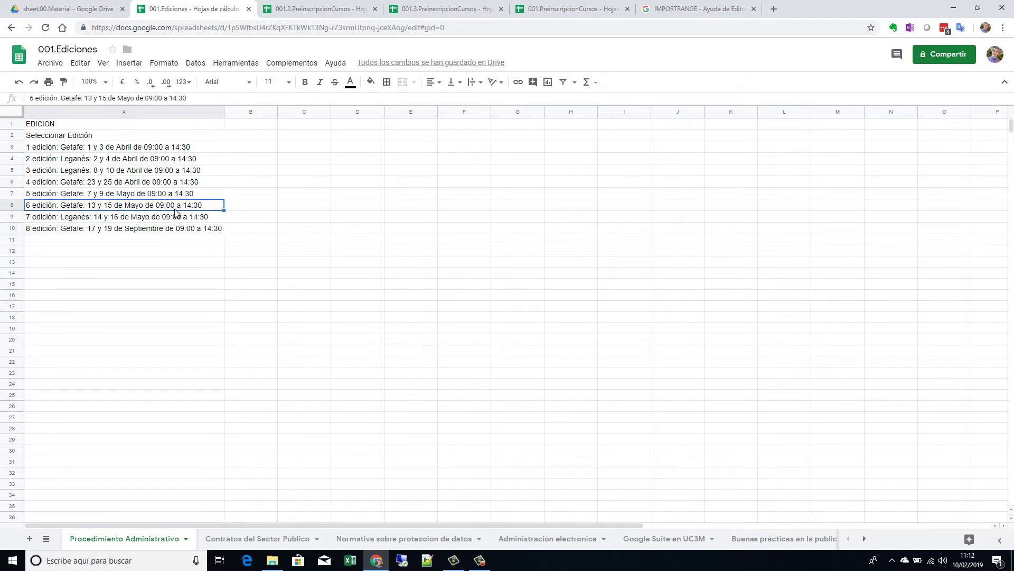
Step: Cycle through 001.2, 001.3 and 001 preinscription files, returning to 001.Ediciones
left_click(319, 9)
left_click(426, 9)
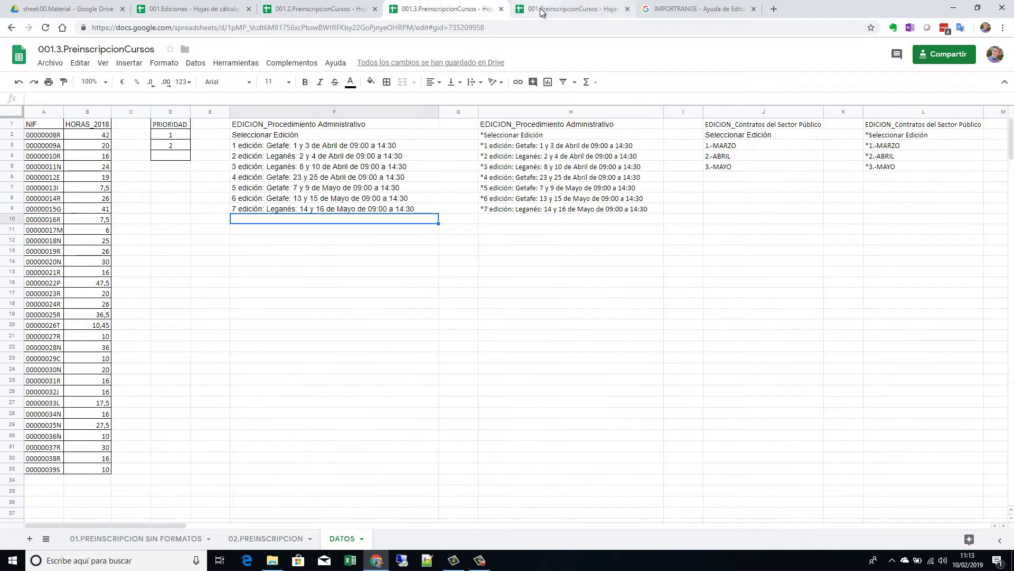
left_click(544, 12)
left_click(461, 8)
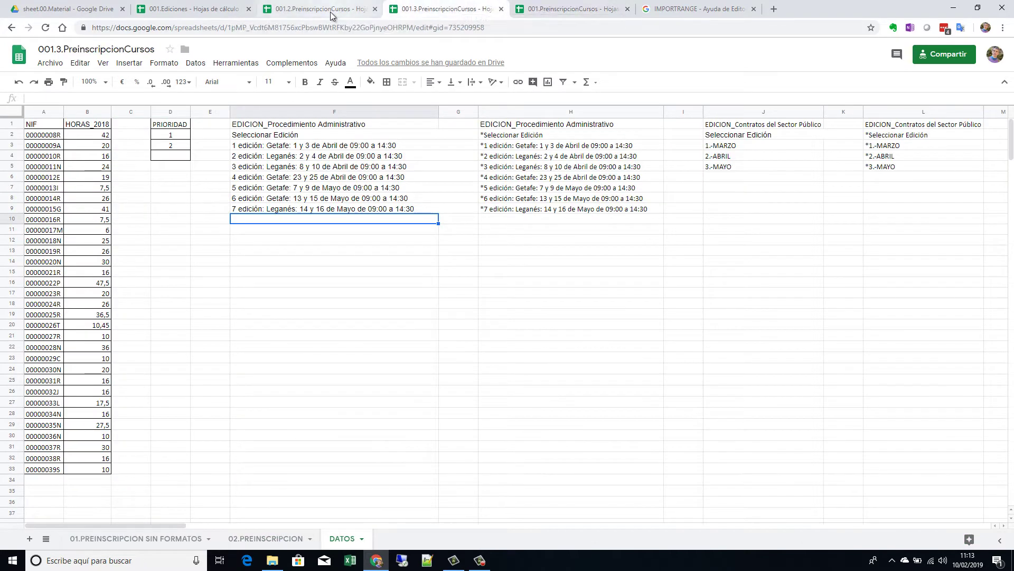
left_click(330, 12)
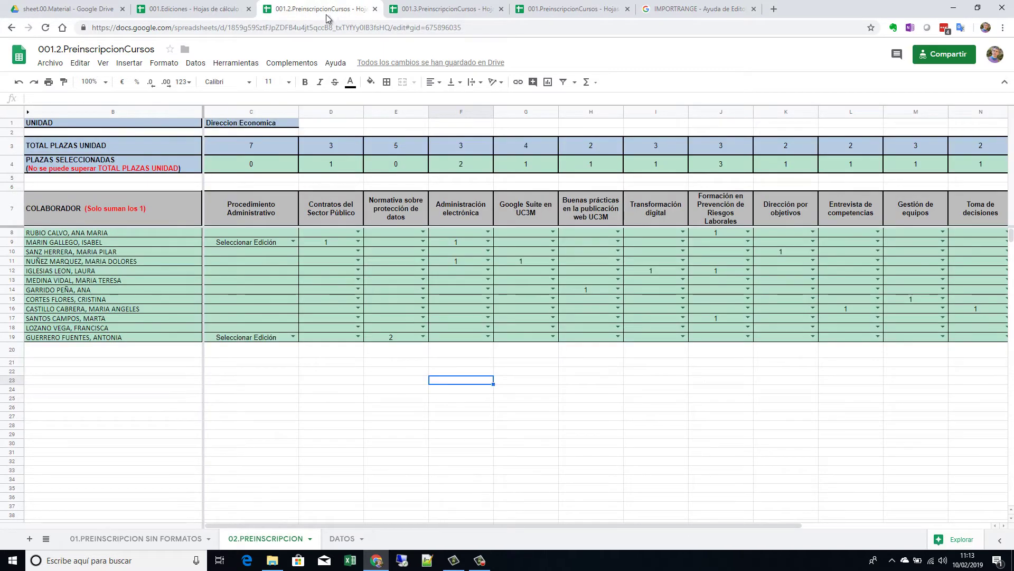
left_click(217, 10)
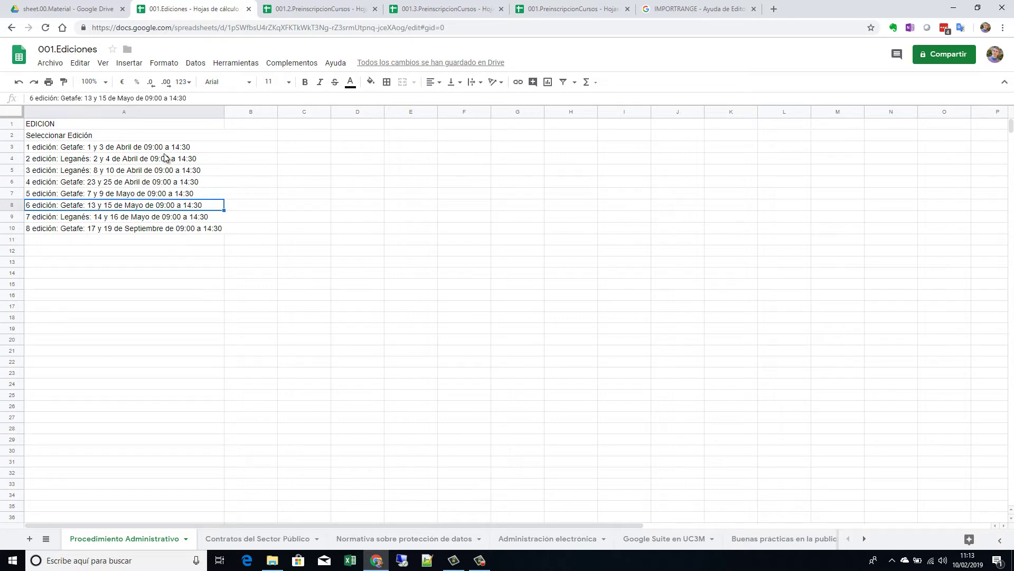
Step: Select the eight Procedimiento Administrativo edition entries in A2:A10 of 001.Ediciones
left_click_drag(100, 136, 132, 230)
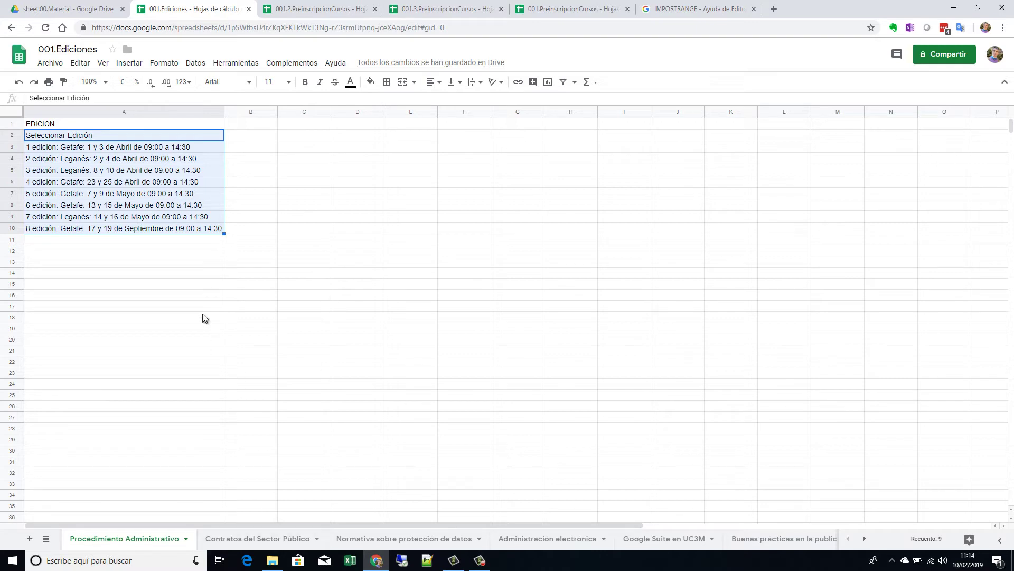
left_click(164, 243)
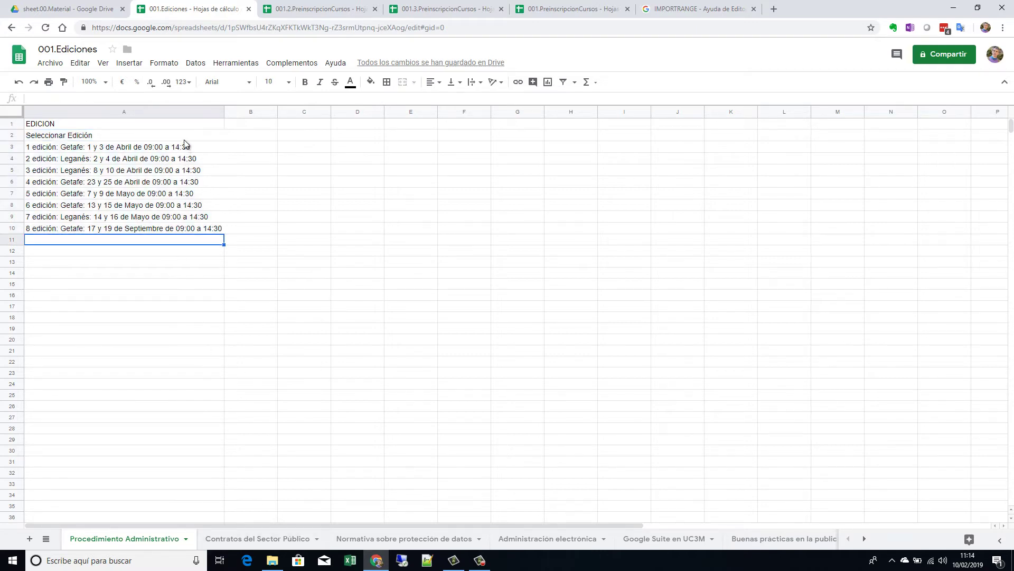
left_click_drag(185, 136, 200, 227)
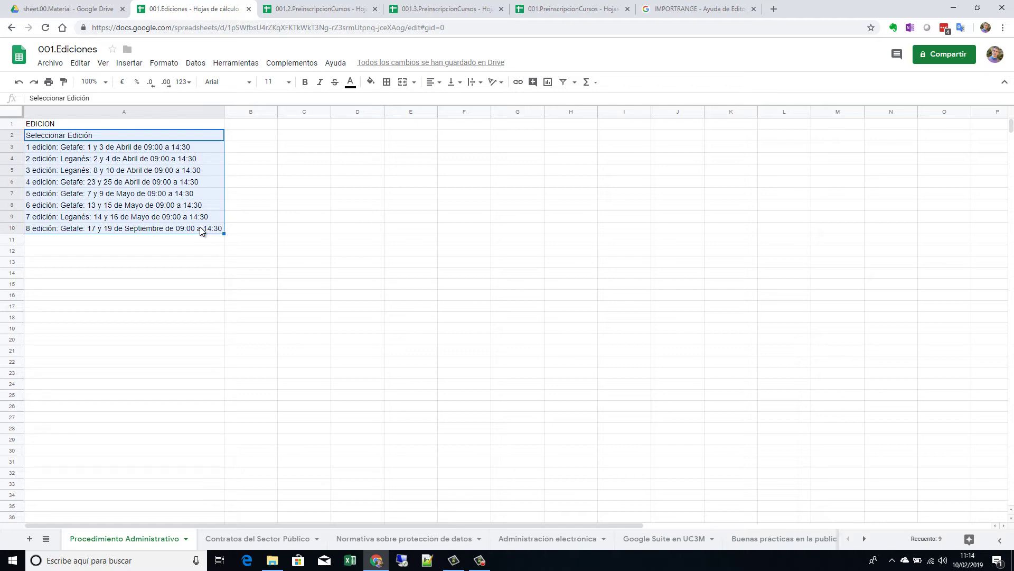
Step: Open Datos > Intervalos con nombre and scroll through the named ranges such as NR_PRO_ADM
left_click(197, 64)
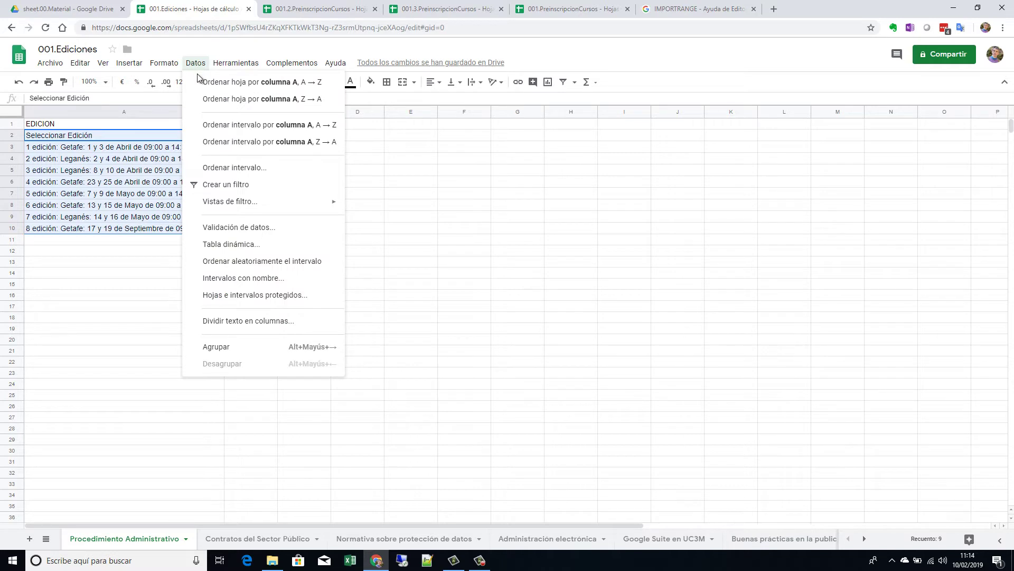
left_click(284, 278)
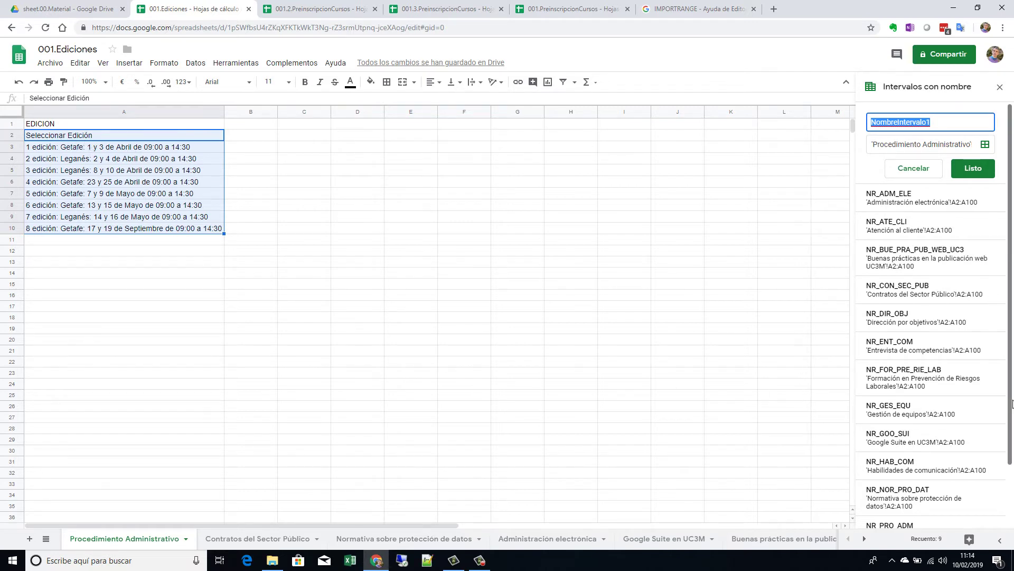
scroll(943, 400, "down", 2)
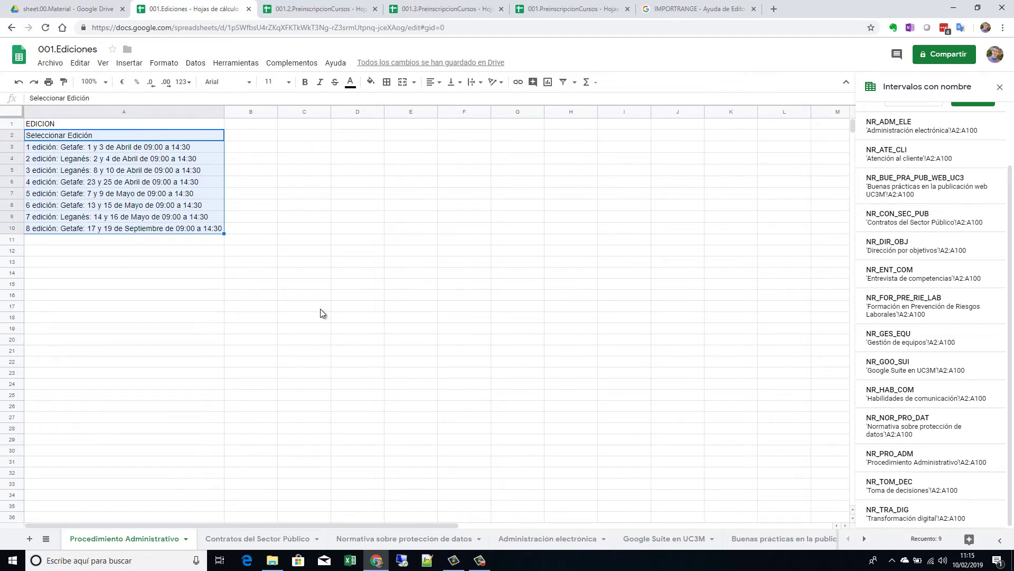
Step: Alternate between 001.2, 001.3 and 001.Ediciones to compare their edition lists
left_click(325, 9)
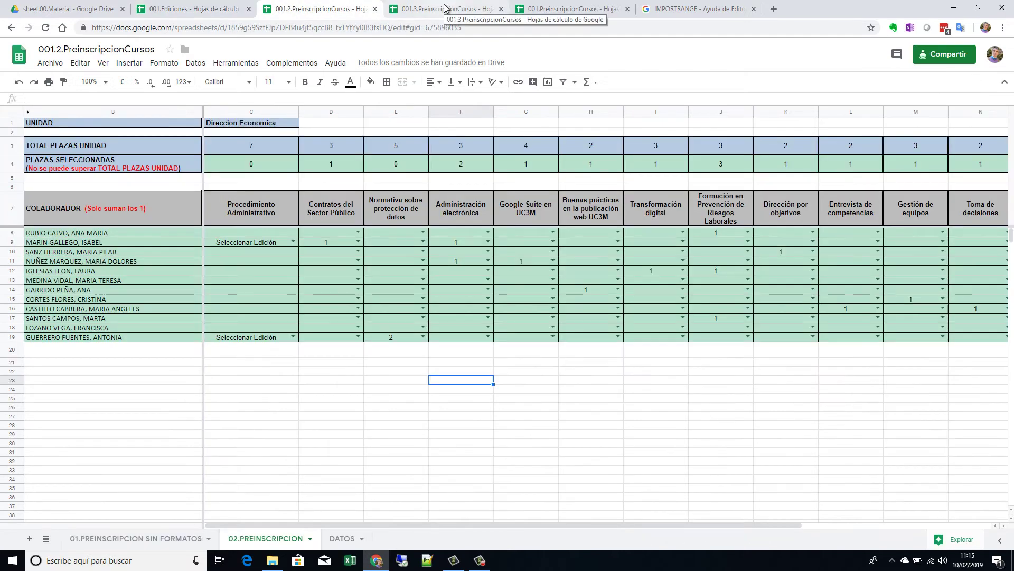
left_click(447, 8)
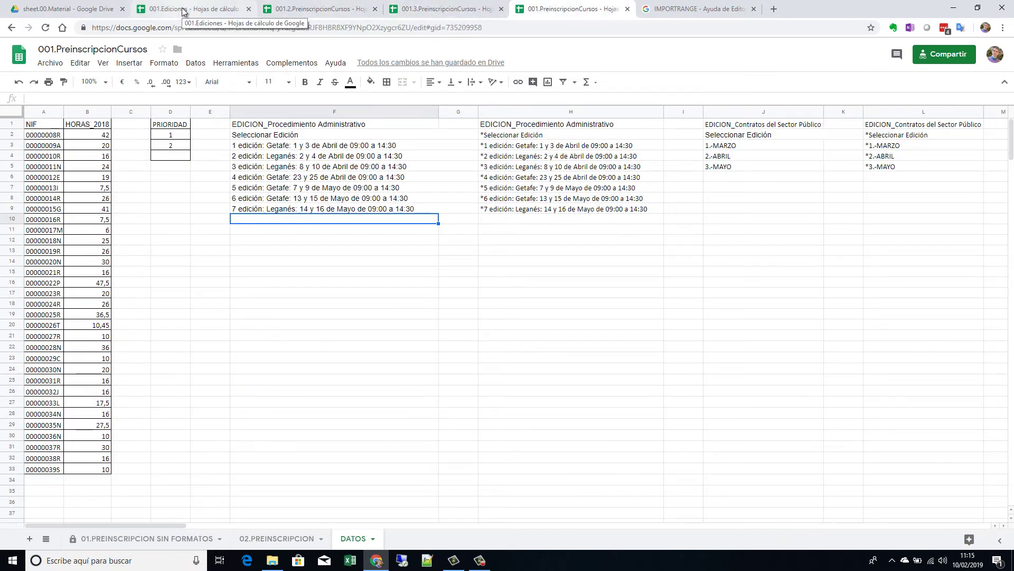
left_click(185, 11)
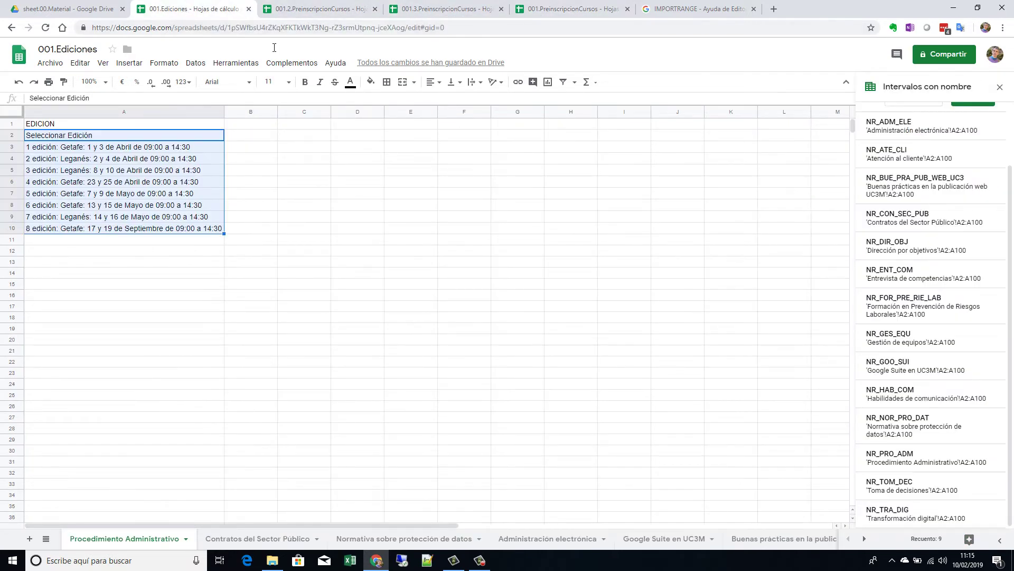
left_click(312, 8)
left_click(485, 11)
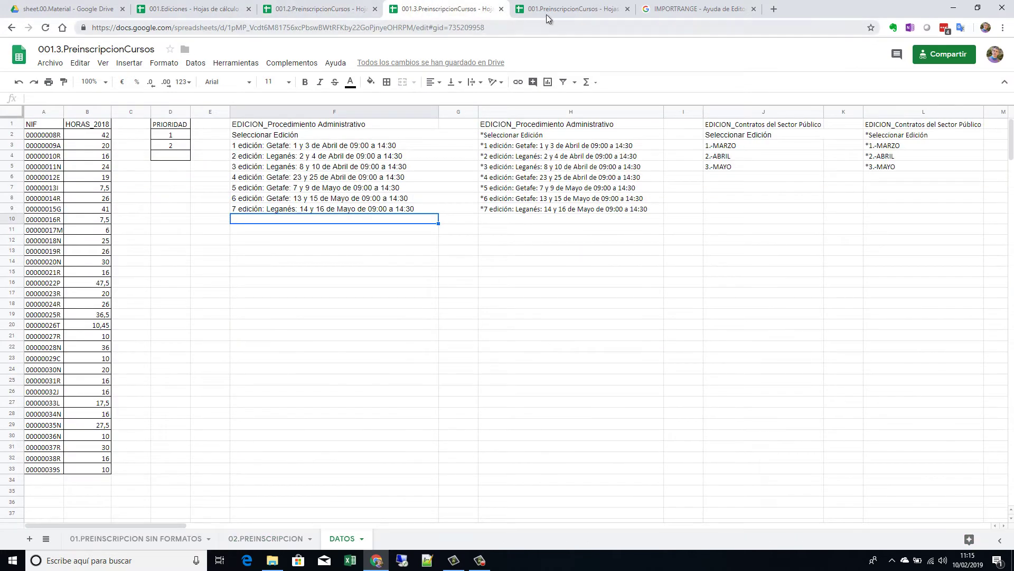
left_click(338, 16)
left_click(442, 13)
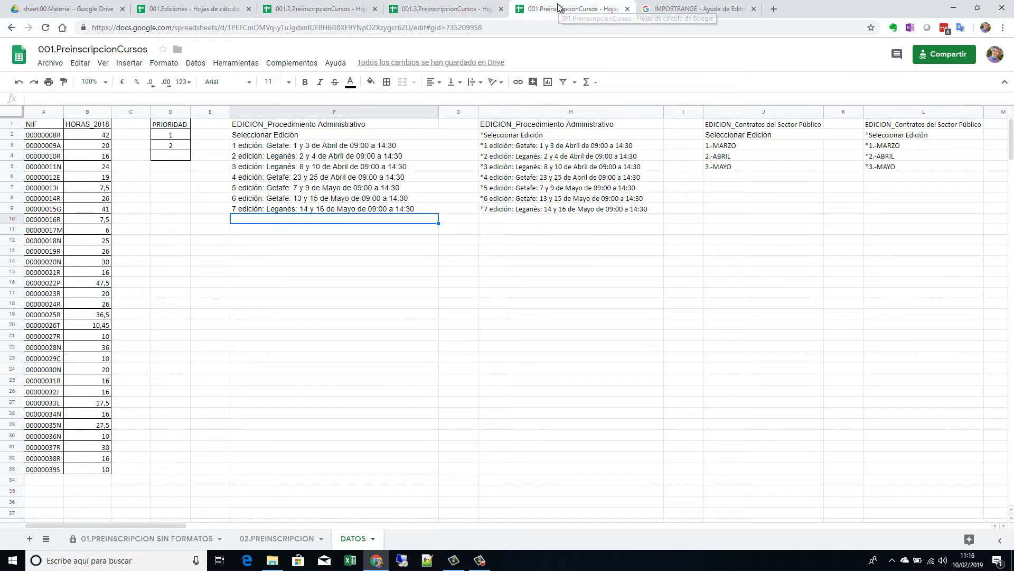
left_click(328, 12)
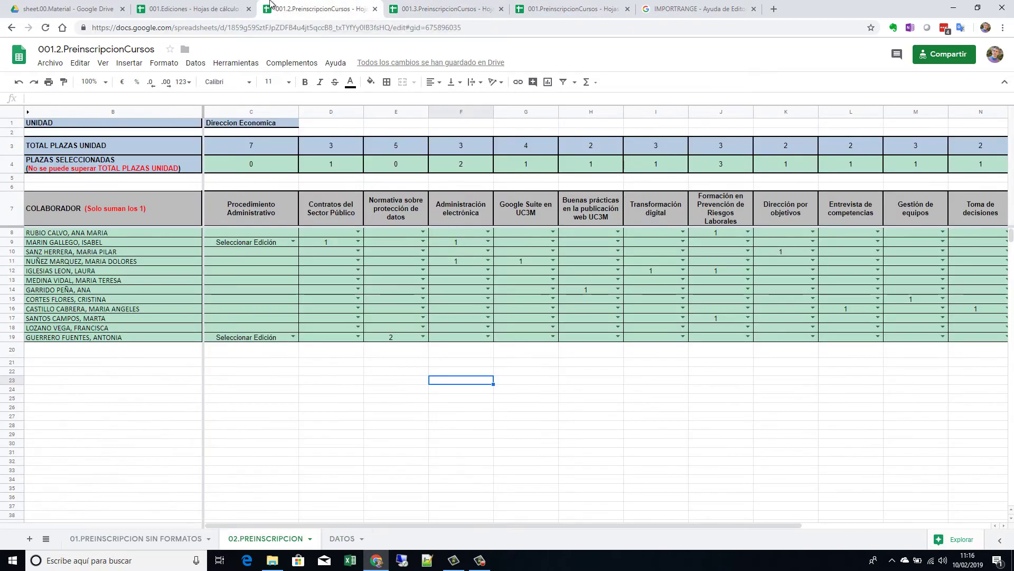
left_click(196, 11)
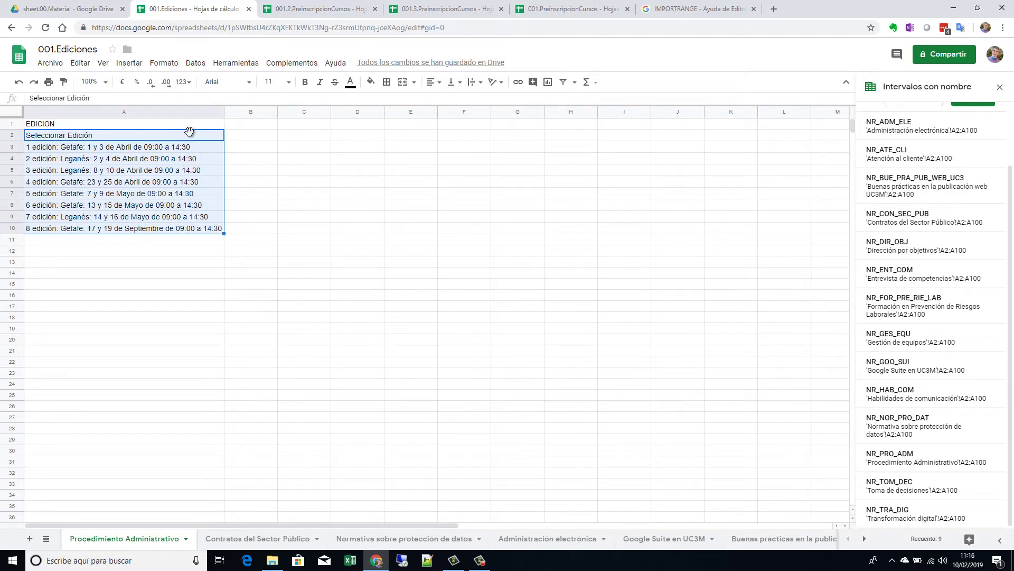
Step: Cycle through all four spreadsheets again, ending on the DATOS sheet of 001.PreinscripcionCursos
left_click(309, 13)
left_click(460, 13)
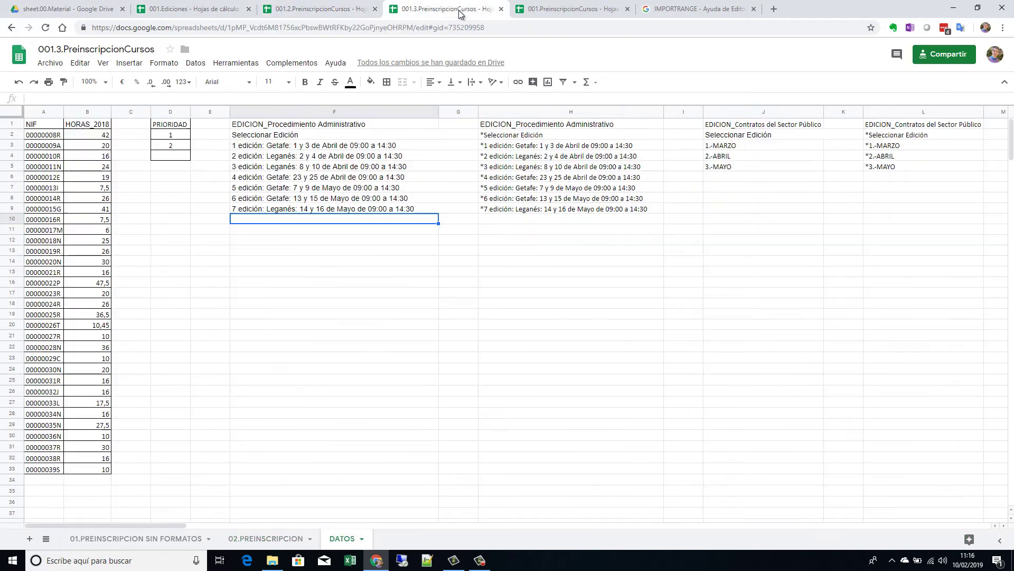
left_click(557, 11)
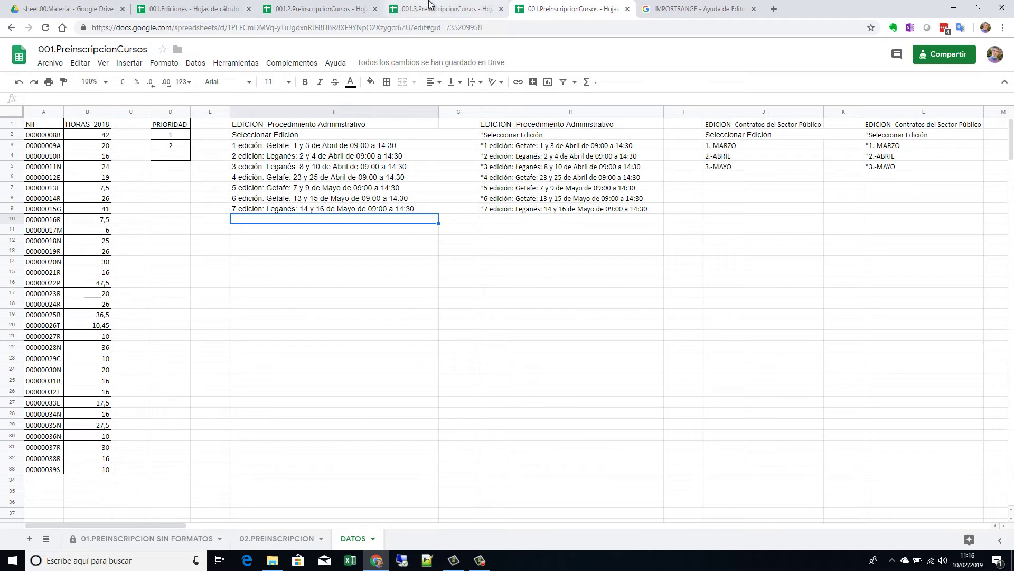
left_click(449, 11)
left_click(332, 12)
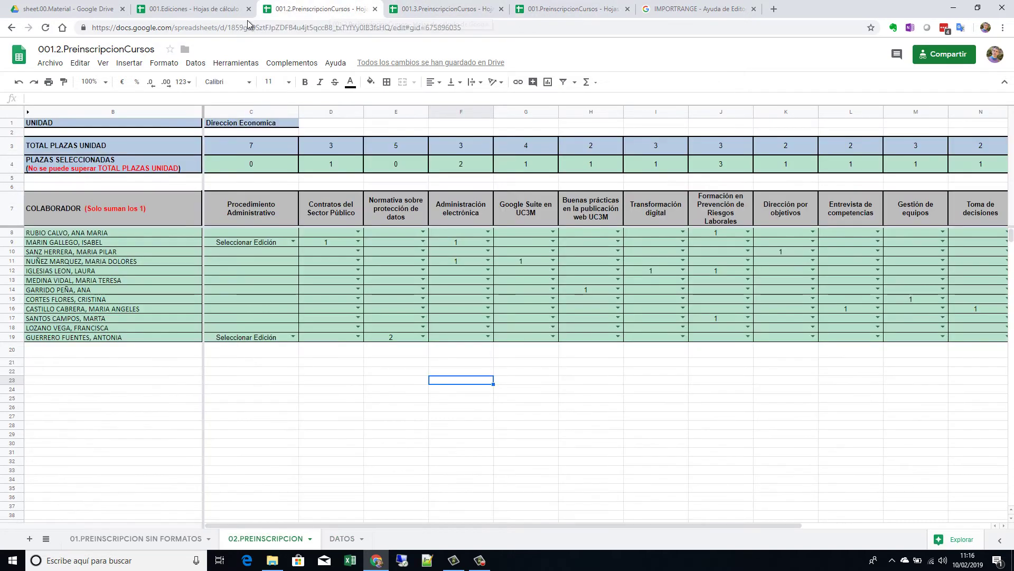
left_click(201, 11)
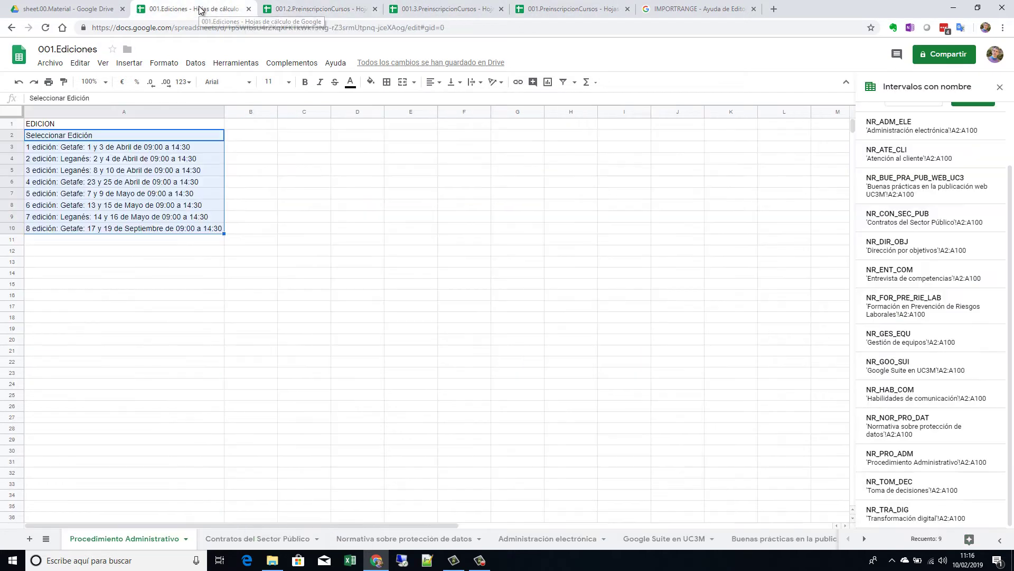
left_click(321, 7)
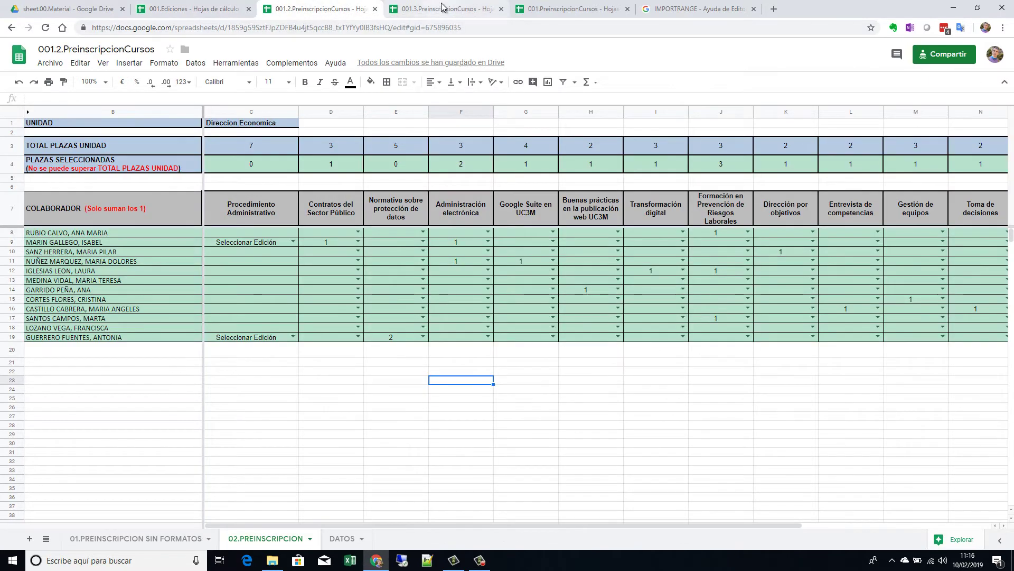
left_click(465, 10)
left_click(573, 9)
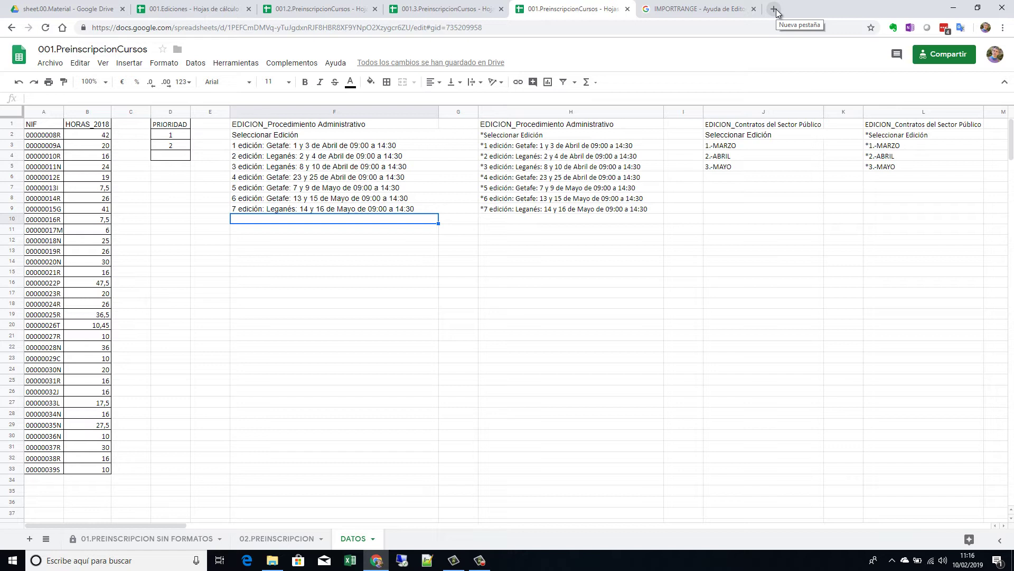
Step: From a new tab, go to Google Drive and create a blank Google Sheets spreadsheet
left_click(774, 9)
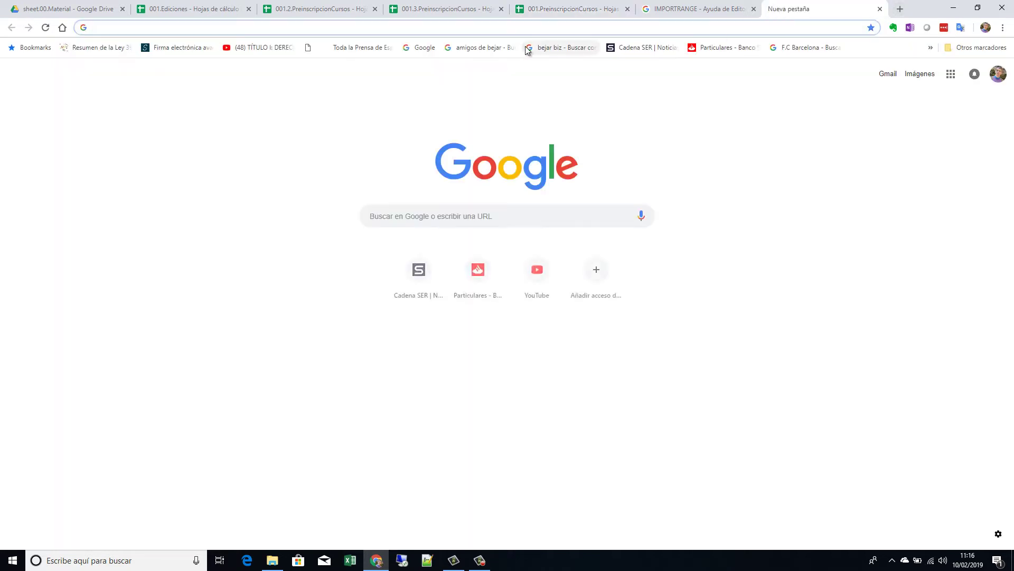
left_click(952, 74)
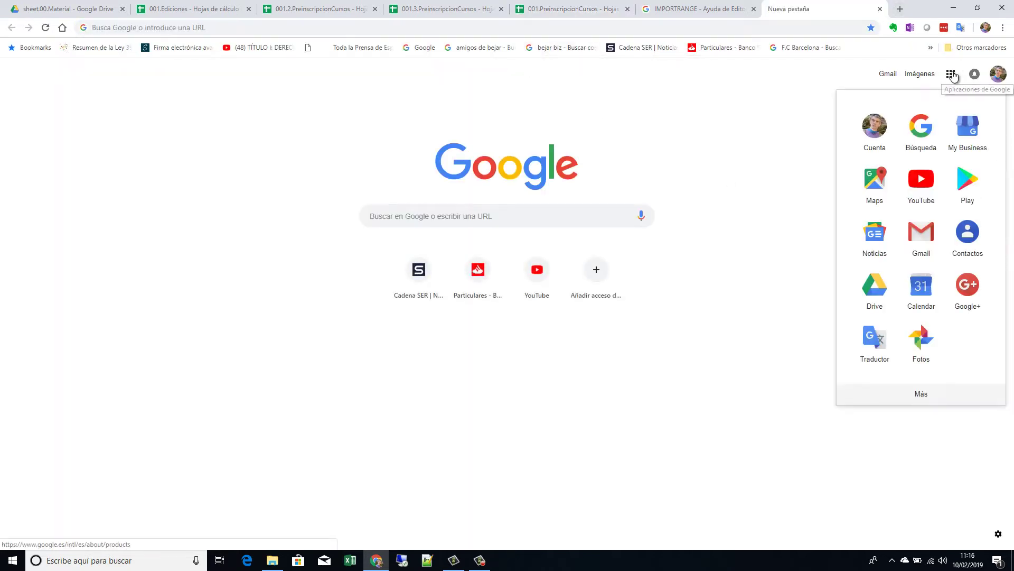
left_click(882, 291)
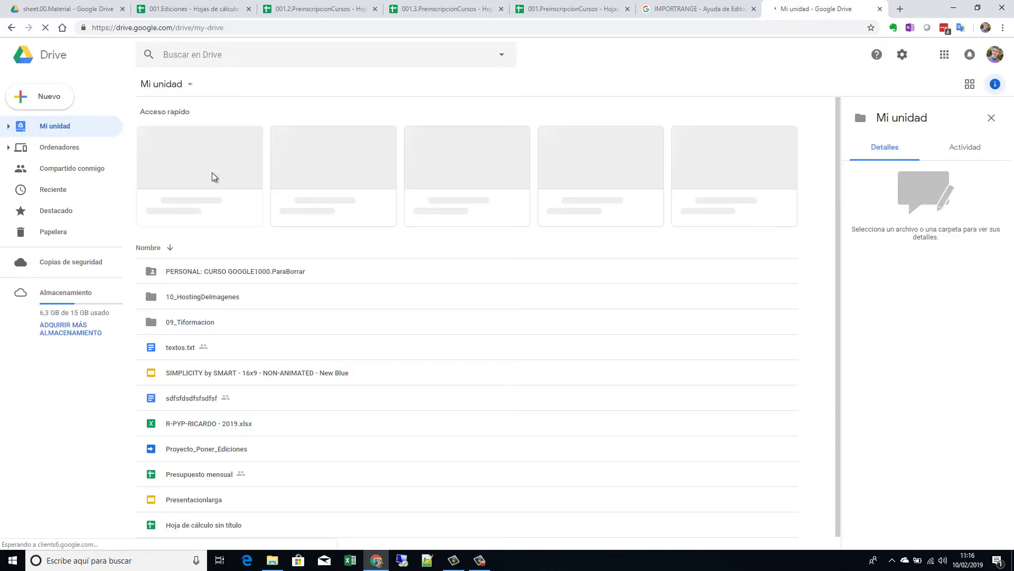
left_click(49, 96)
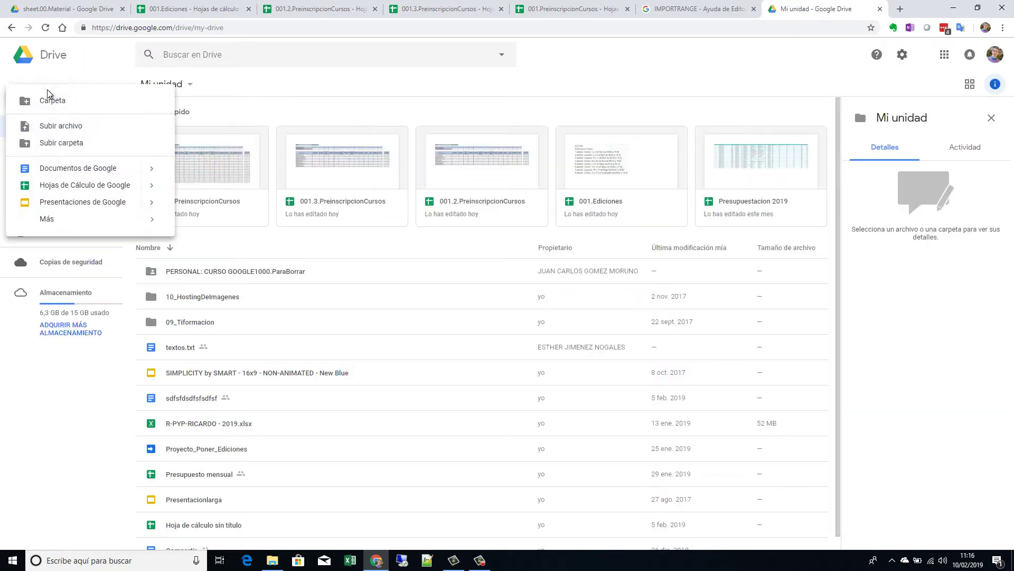
left_click(85, 184)
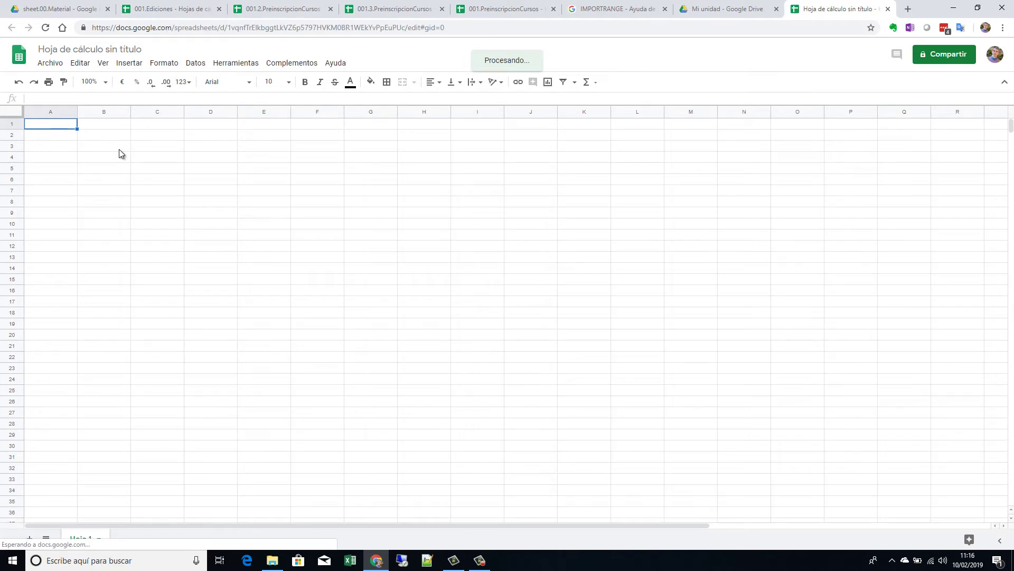
Step: Start an =IMPORTRANGE( formula in A1 of the untitled spreadsheet
left_click(169, 8)
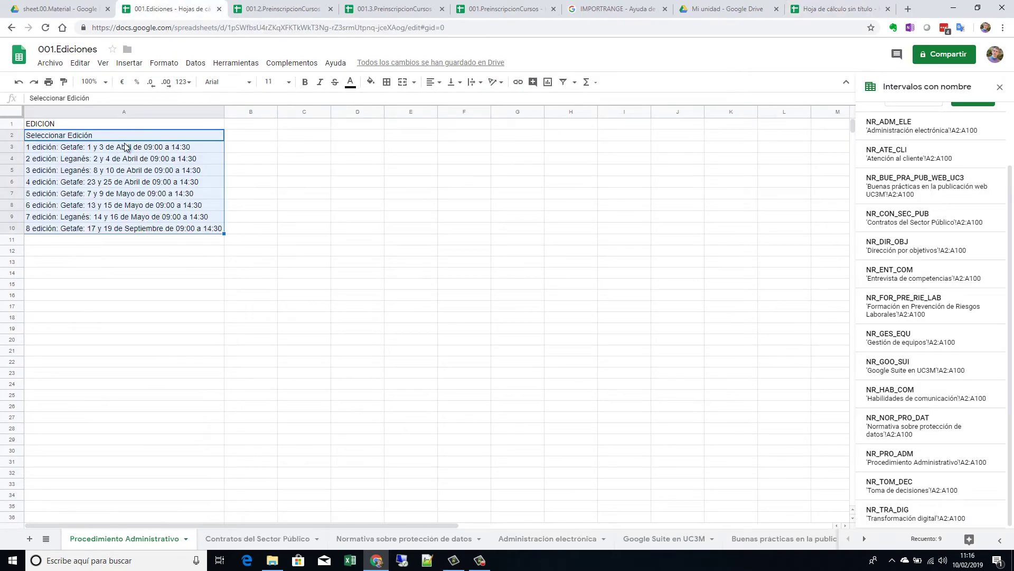
left_click(818, 10)
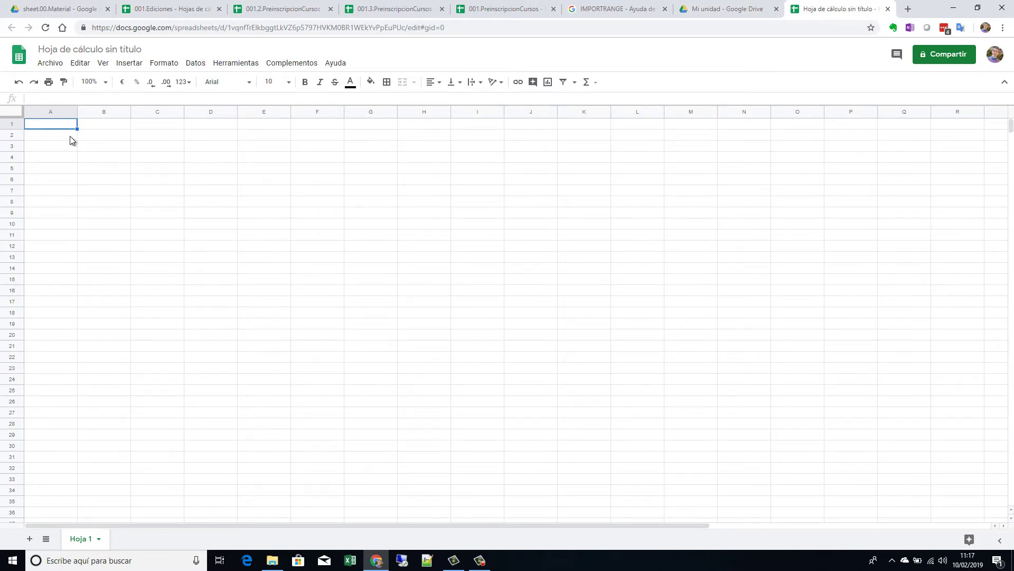
type("=impo")
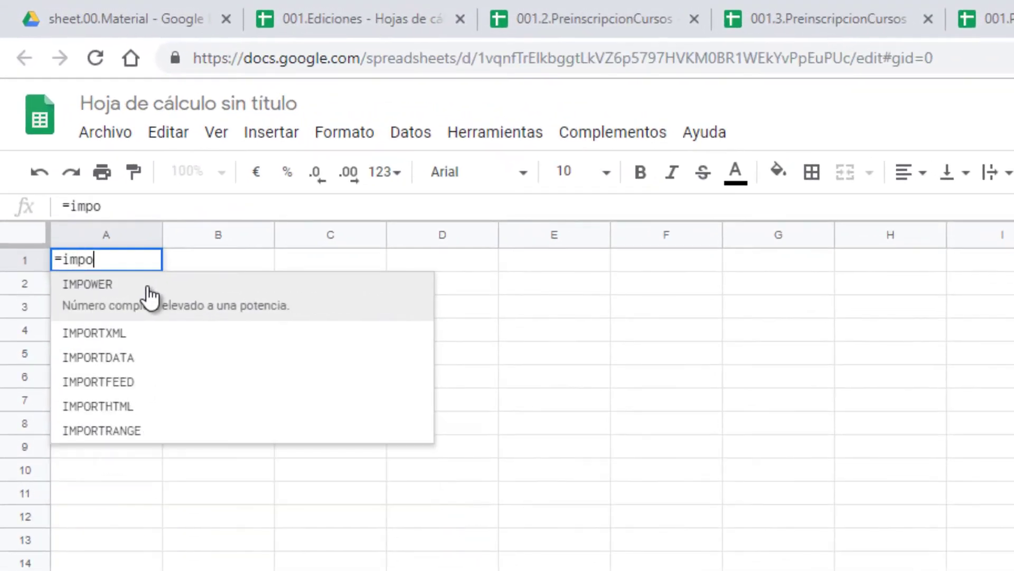
type("r")
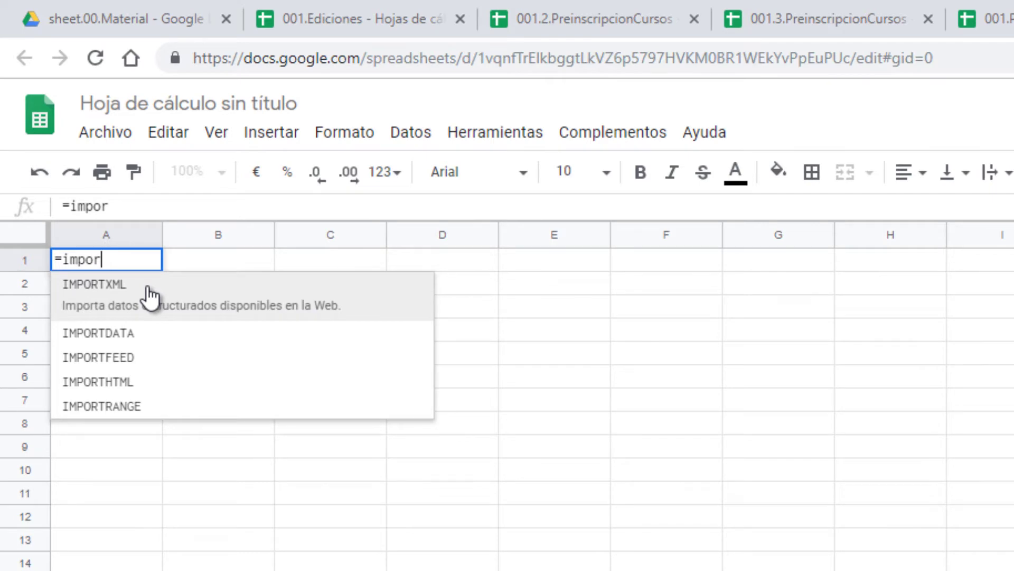
left_click(131, 401)
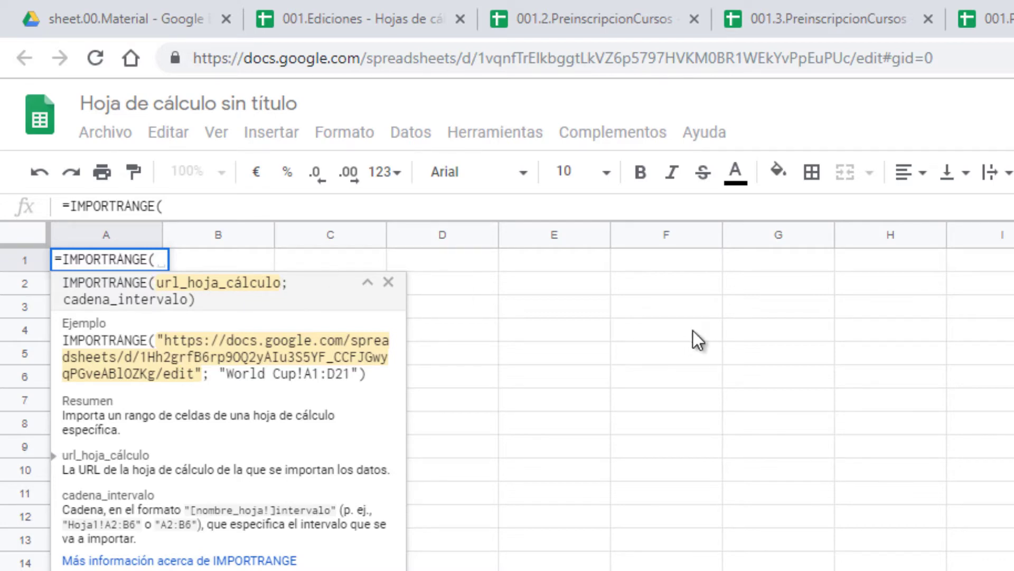
Step: Select the spreadsheet key in the 001.Ediciones web address
left_click(376, 13)
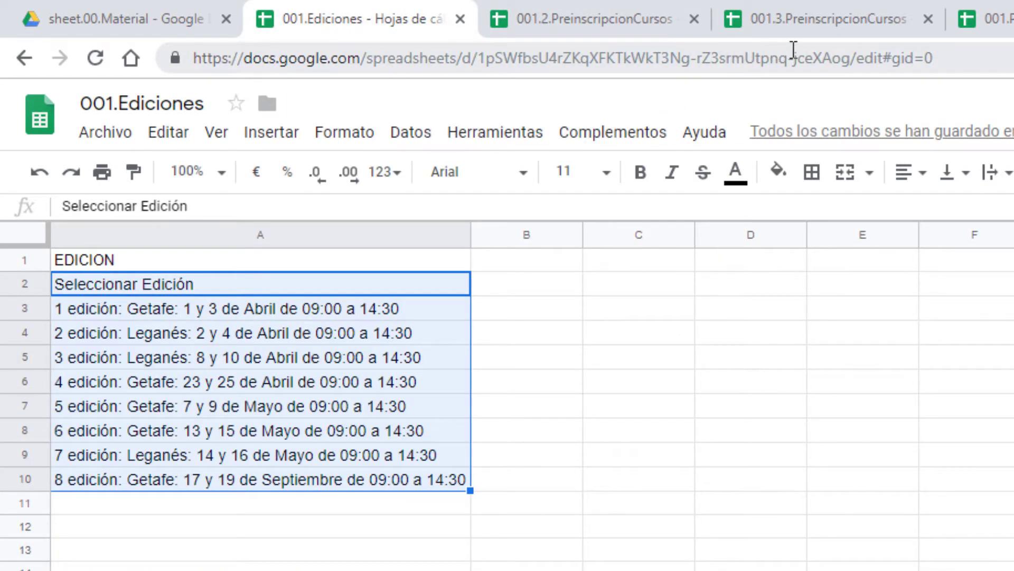
left_click(853, 58)
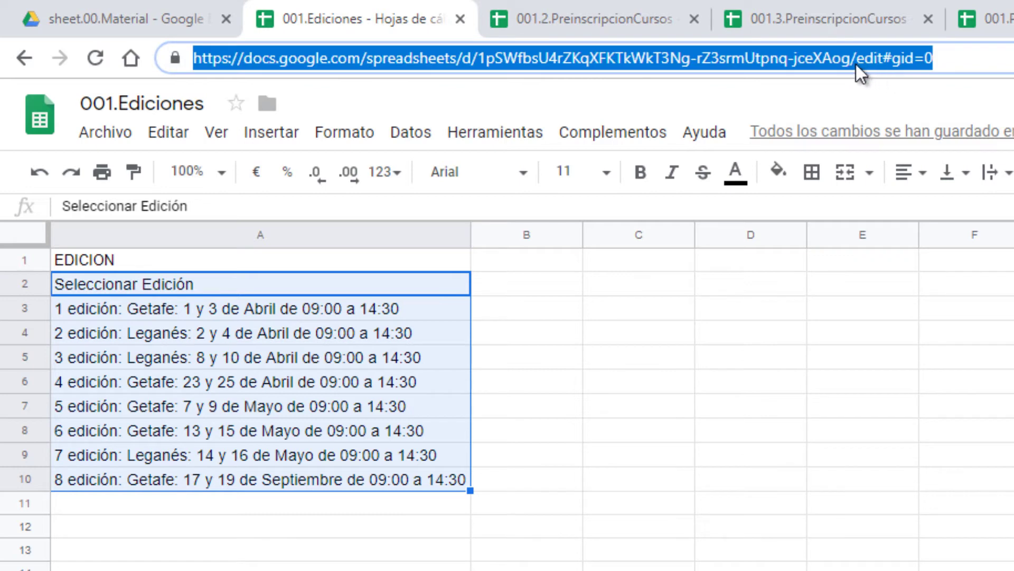
left_click_drag(854, 59, 176, 66)
key("ctrl+c")
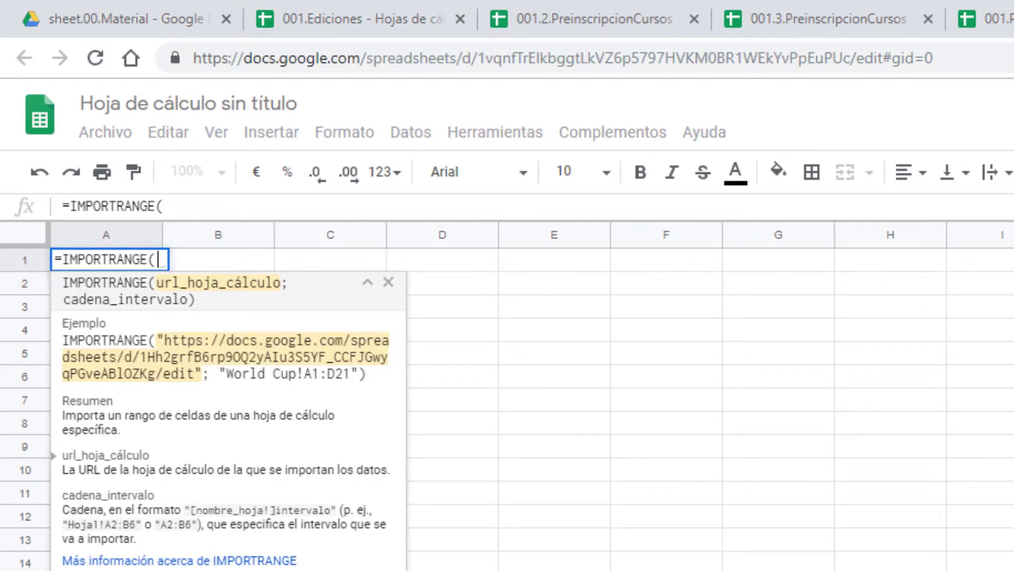
Step: Complete A1 as =IMPORTRANGE("<pasted 001.Ediciones key>";"nr_pro_adm") and commit it
left_click(182, 204)
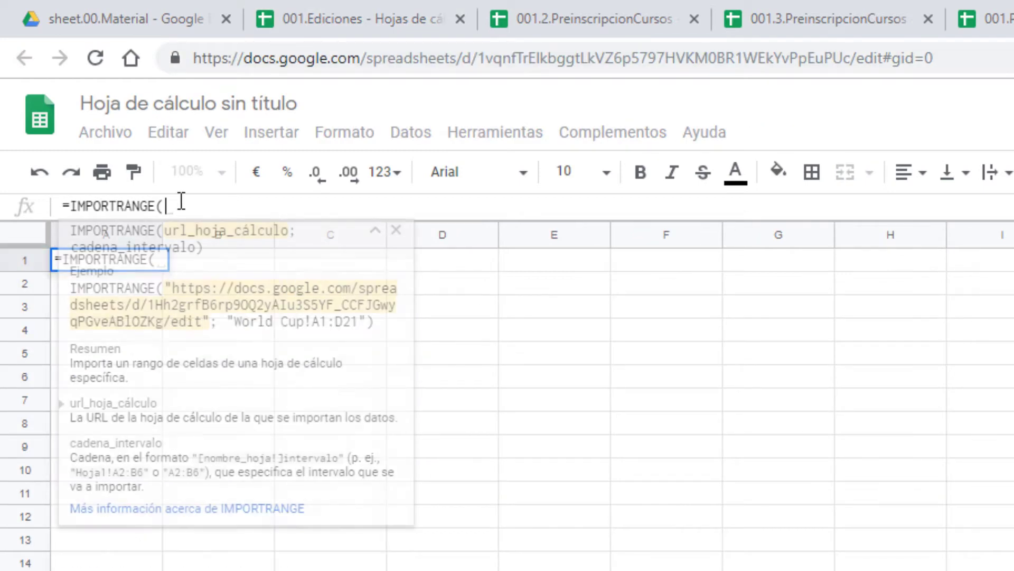
type("\"")
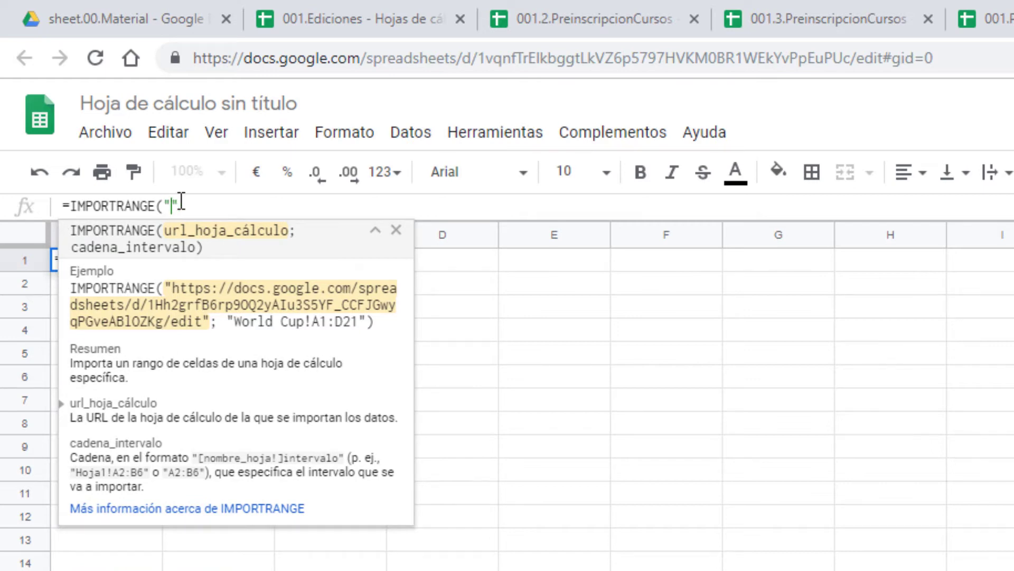
key("ctrl+v")
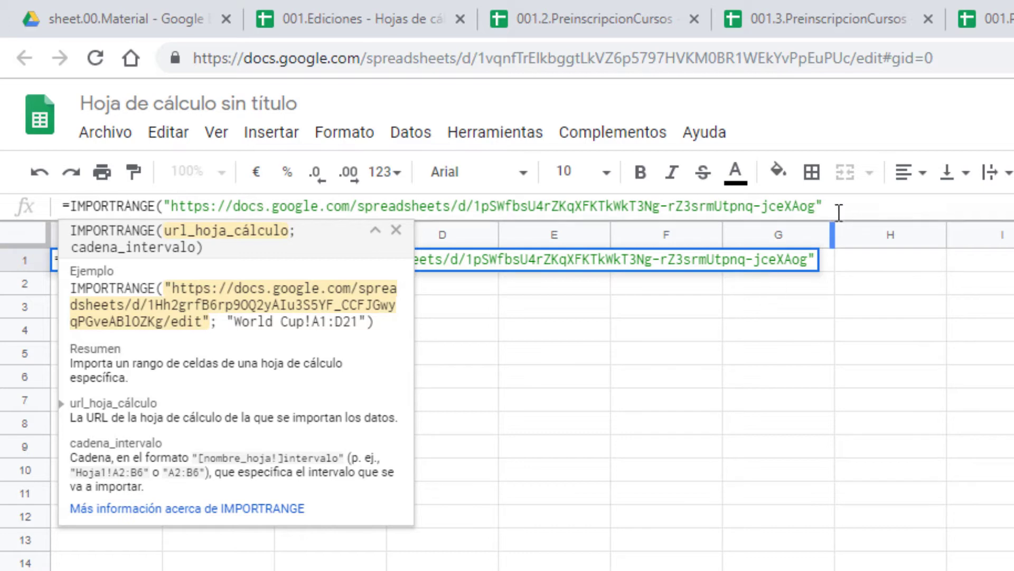
left_click(845, 206)
type(";")
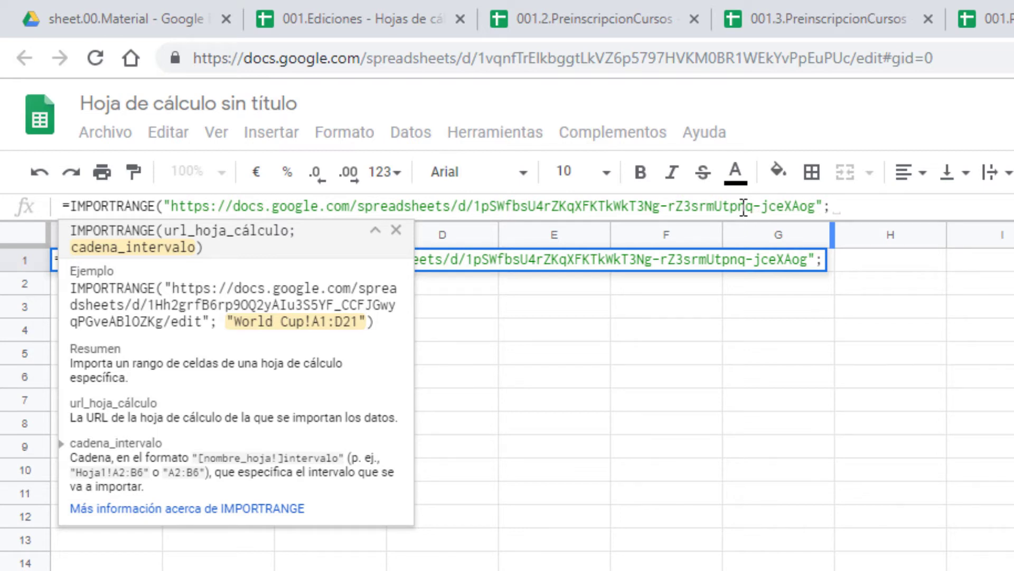
type("\"")
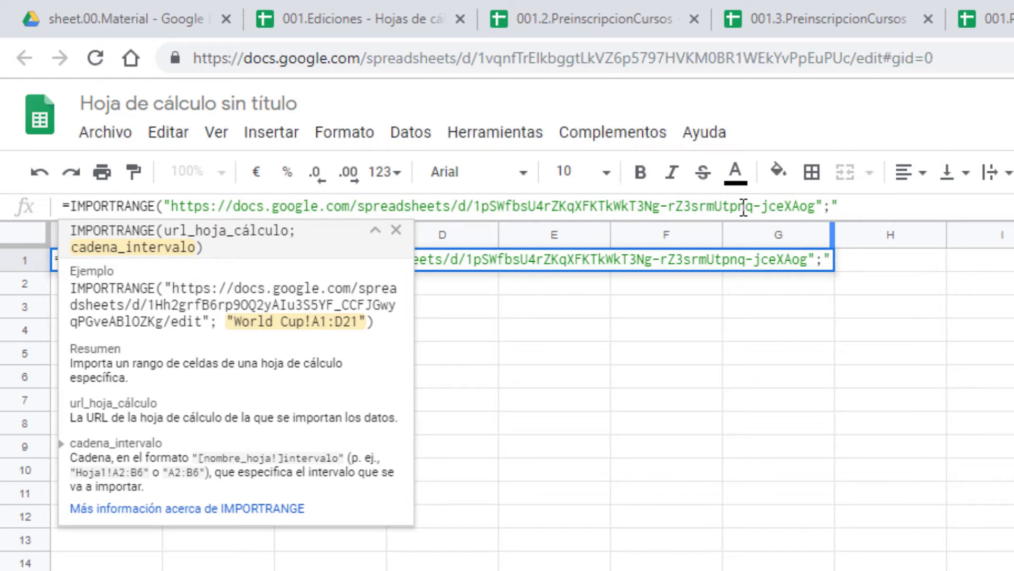
type("nr_")
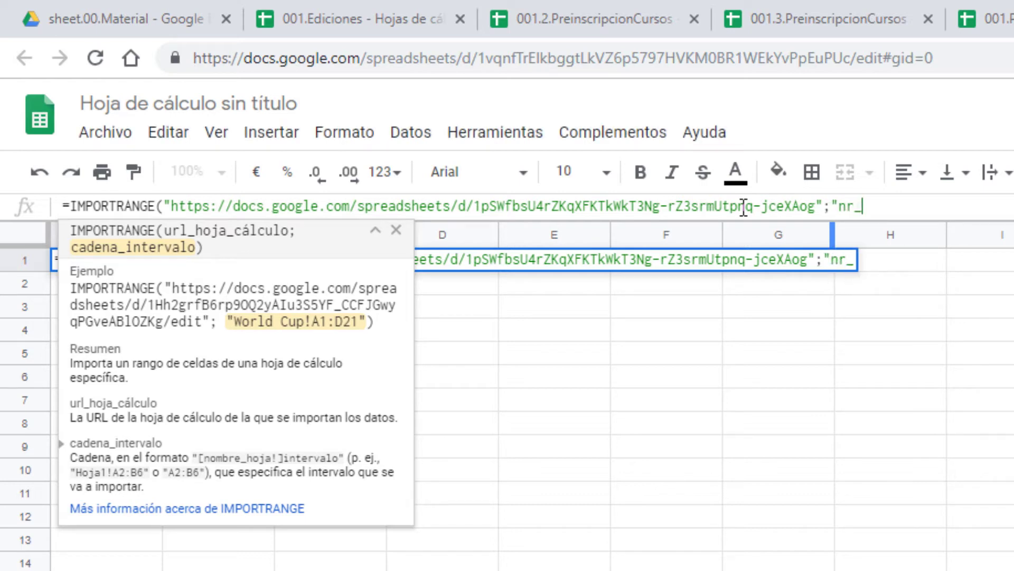
type("pe")
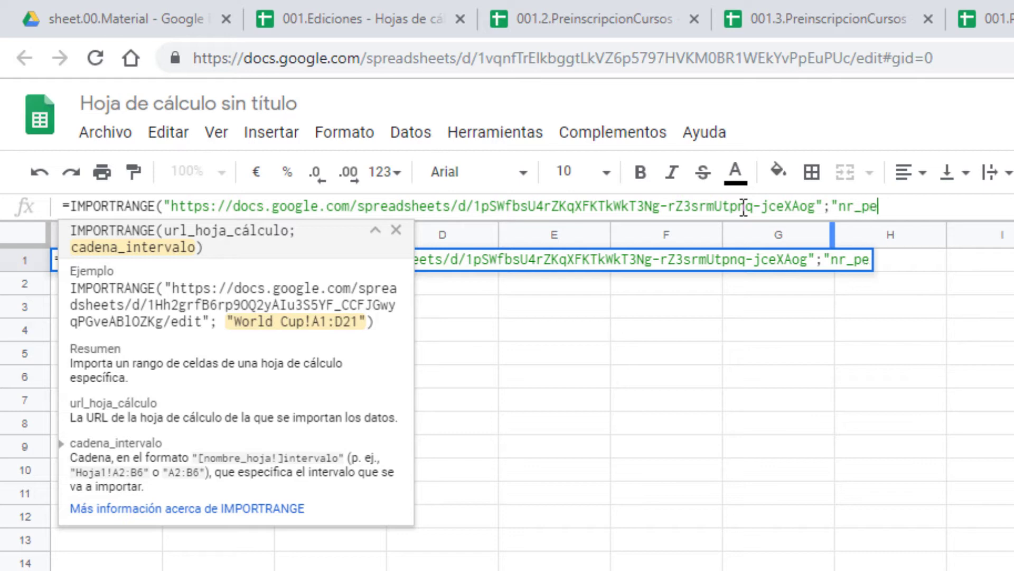
key("BackSpace")
type("r")
type("o_ad")
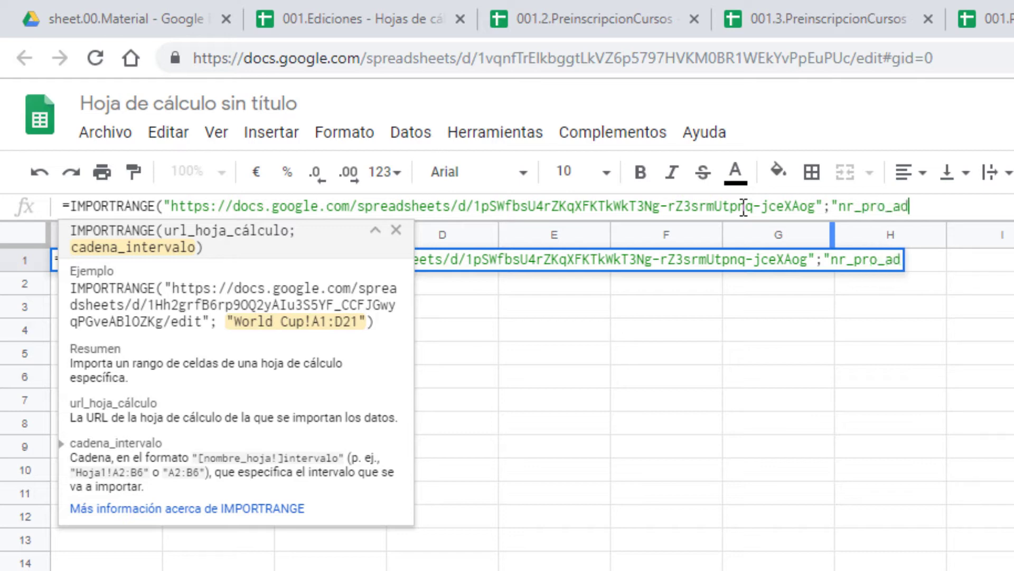
type("m\"")
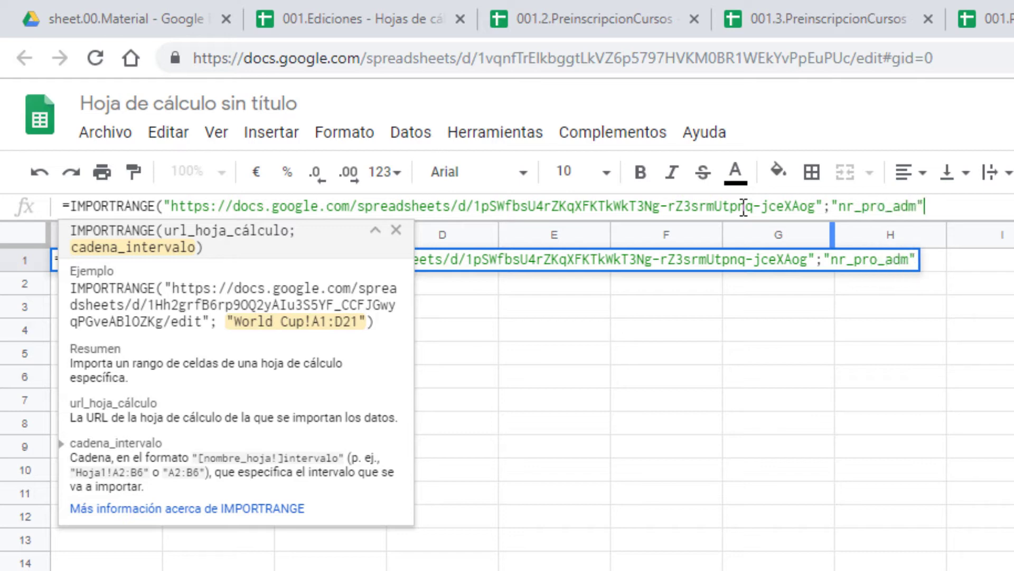
type(")")
key("Return")
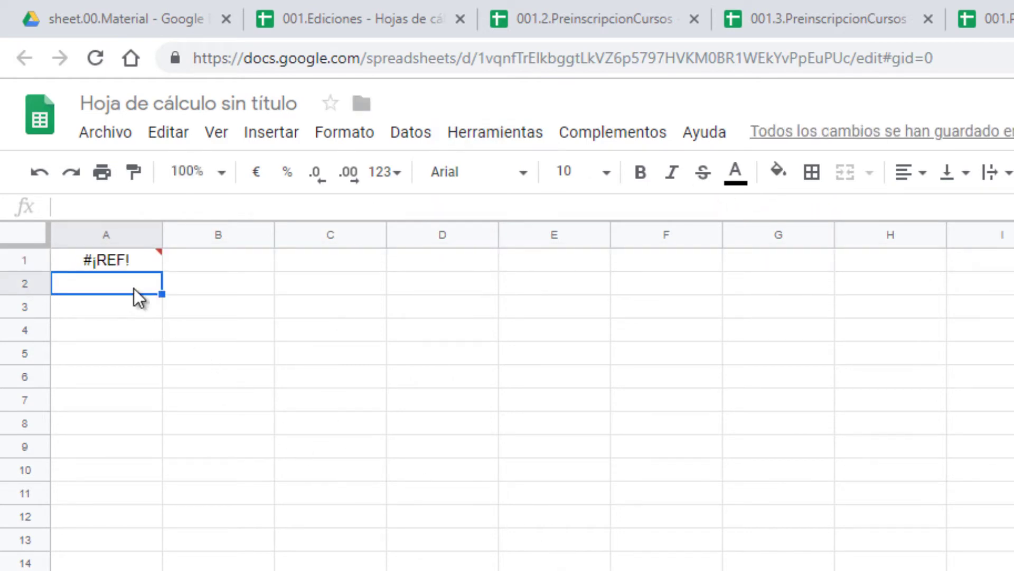
Step: Select the #¡REF! cell A1 and allow access to the 001.Ediciones spreadsheet
mouse_move(117, 267)
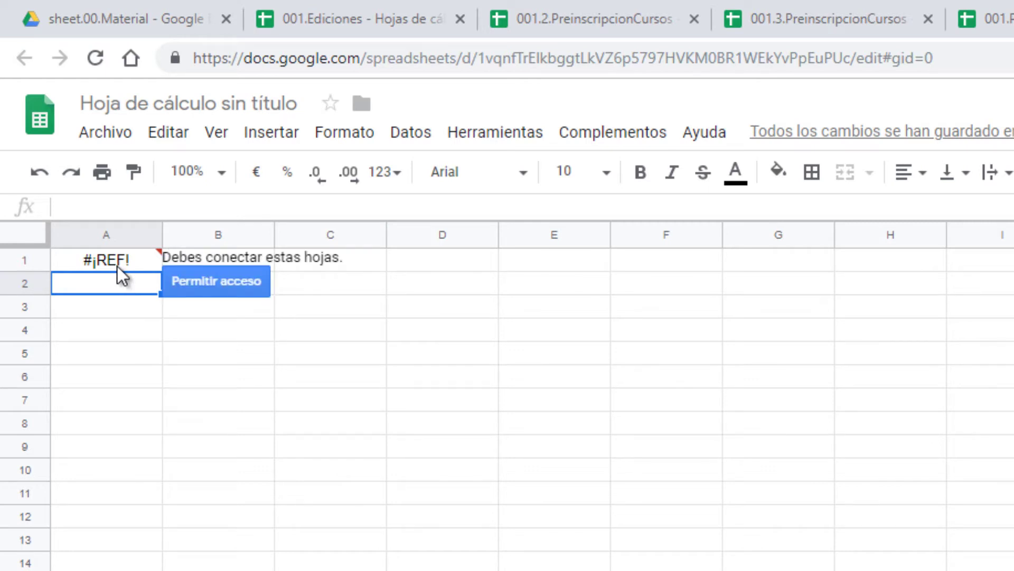
left_click(118, 266)
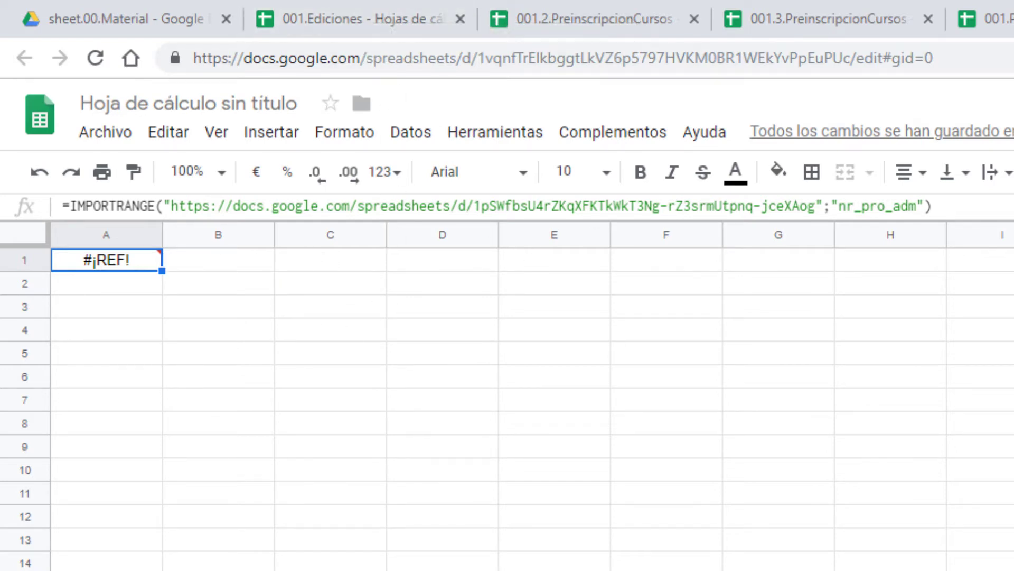
mouse_move(96, 262)
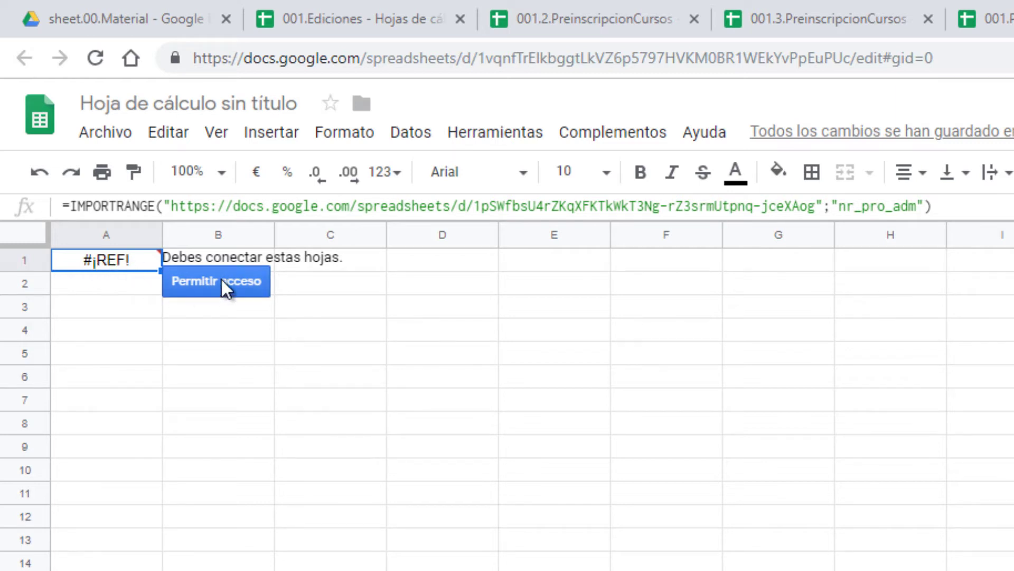
left_click(208, 297)
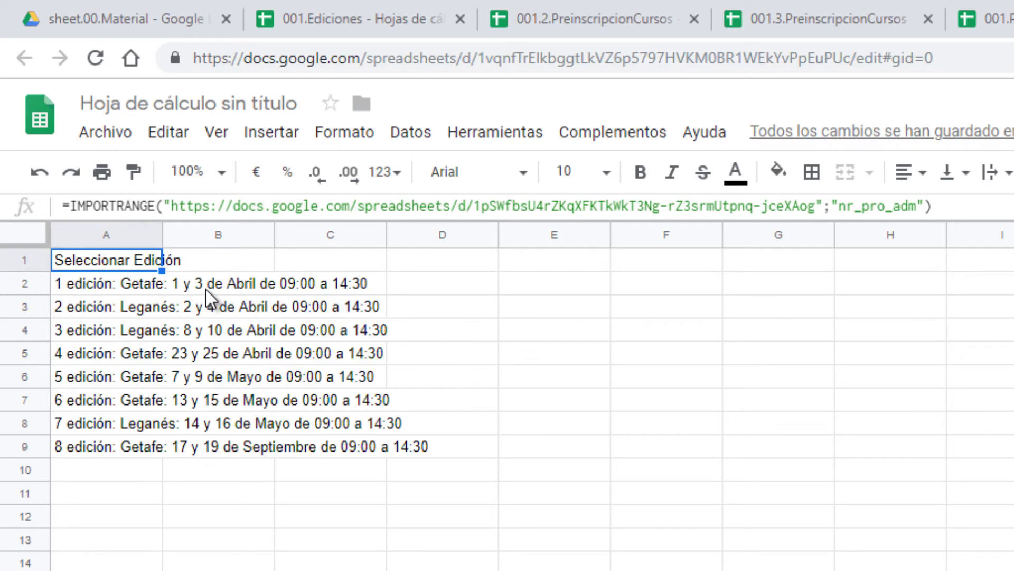
Step: In 001.Ediciones, copy the 8th edition entry from A10 into A11
left_click(349, 19)
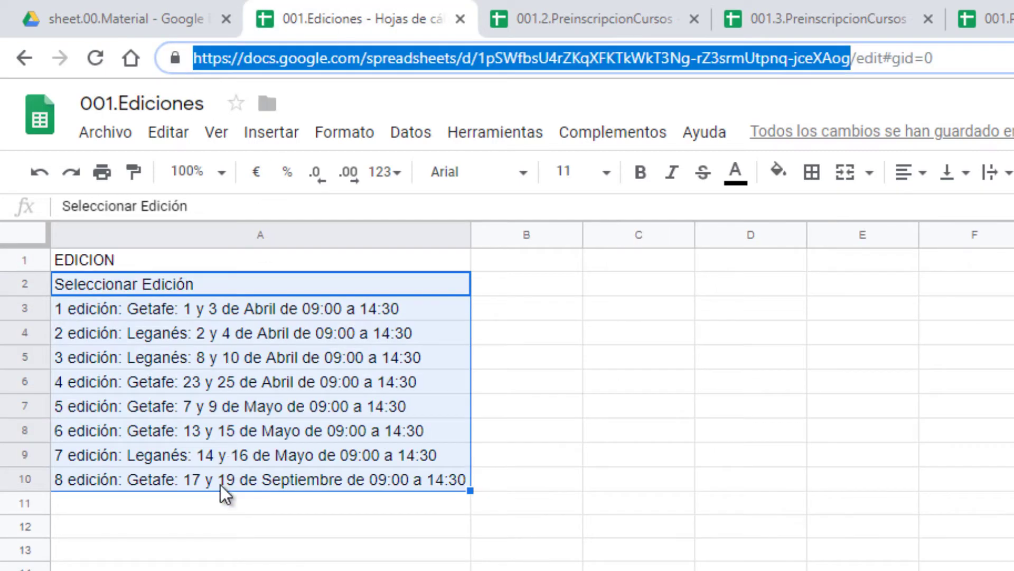
left_click(203, 527)
left_click(179, 484)
key("ctrl+c")
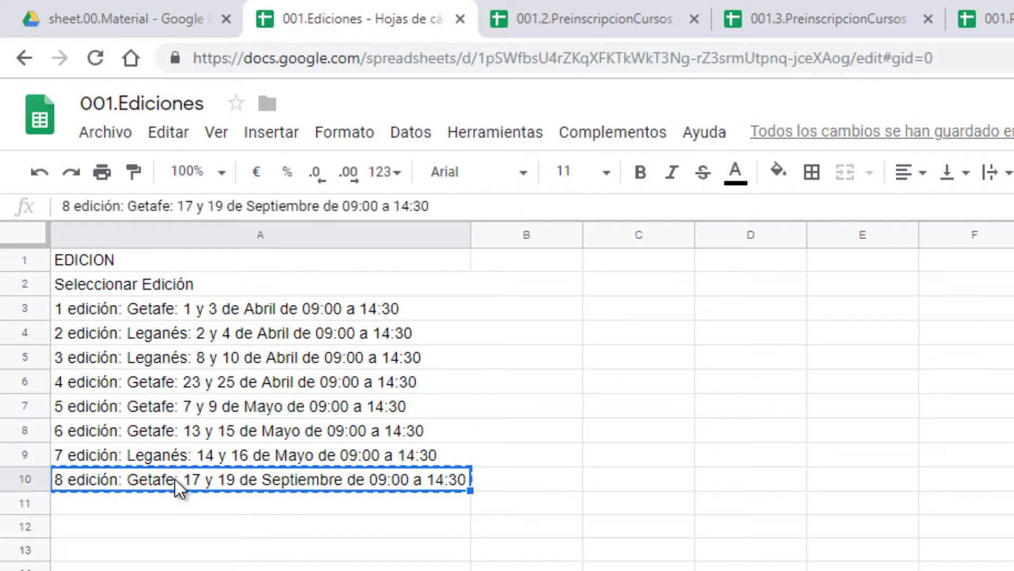
key("Down")
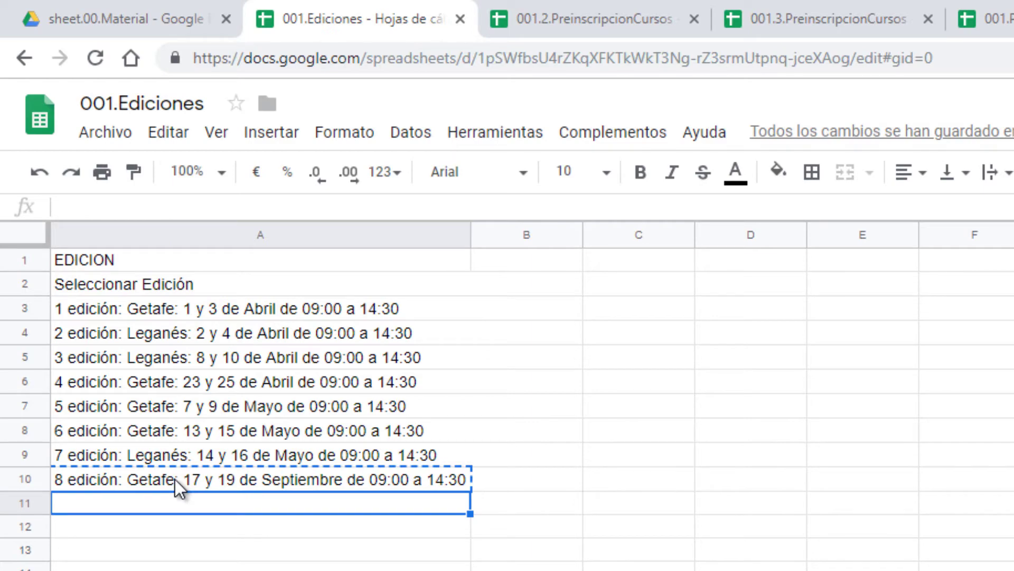
key("ctrl+v")
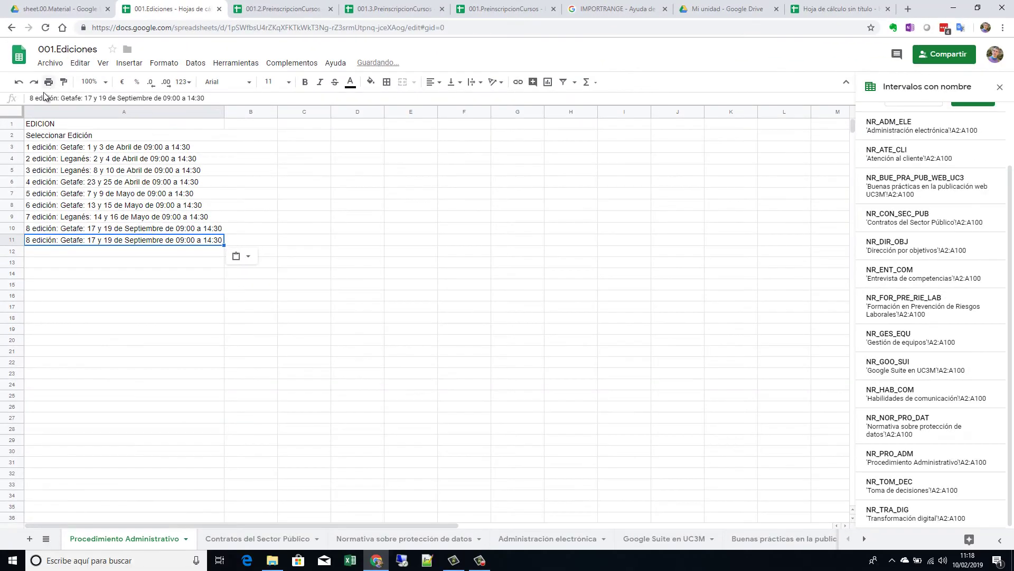
Step: Change A11 to the 9th edition in octubre, then check it in the untitled sheet's import
key("Delete")
type("9")
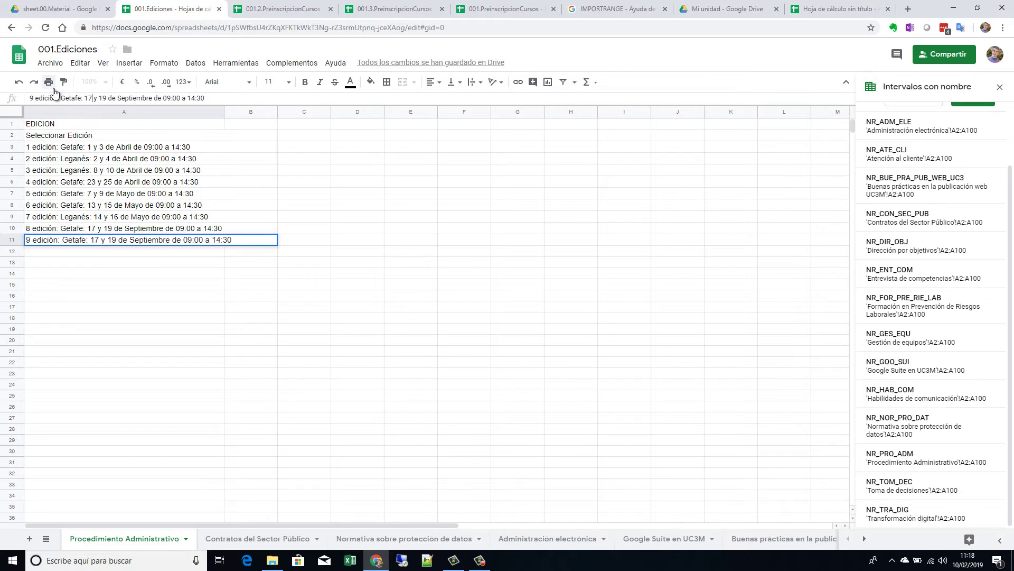
key("Delete")
key("Delete")
key("Delete")
key("Delete")
key("Delete")
key("Delete")
key("Delete")
key("Delete")
key("Delete")
key("Delete")
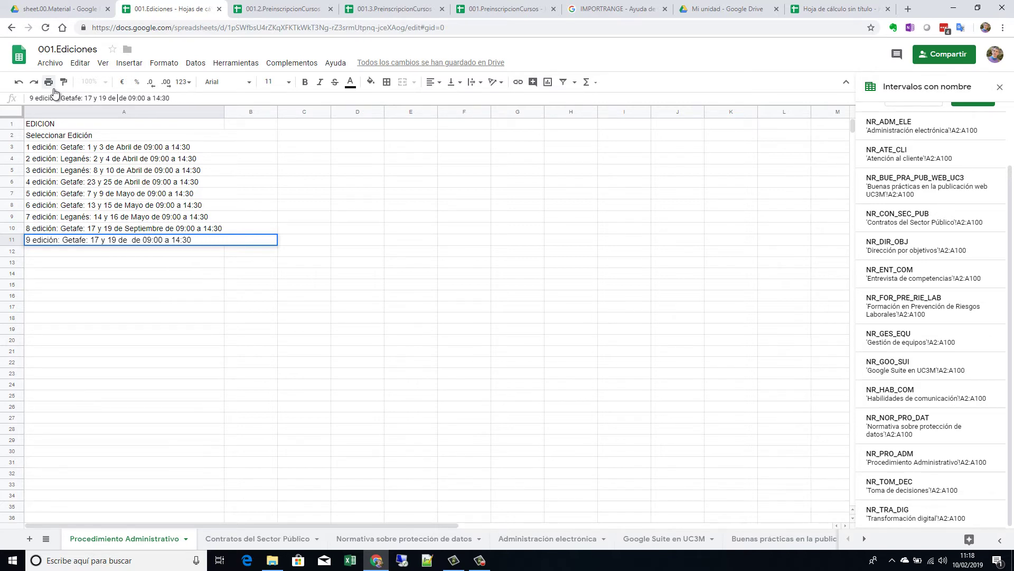
type("octubre")
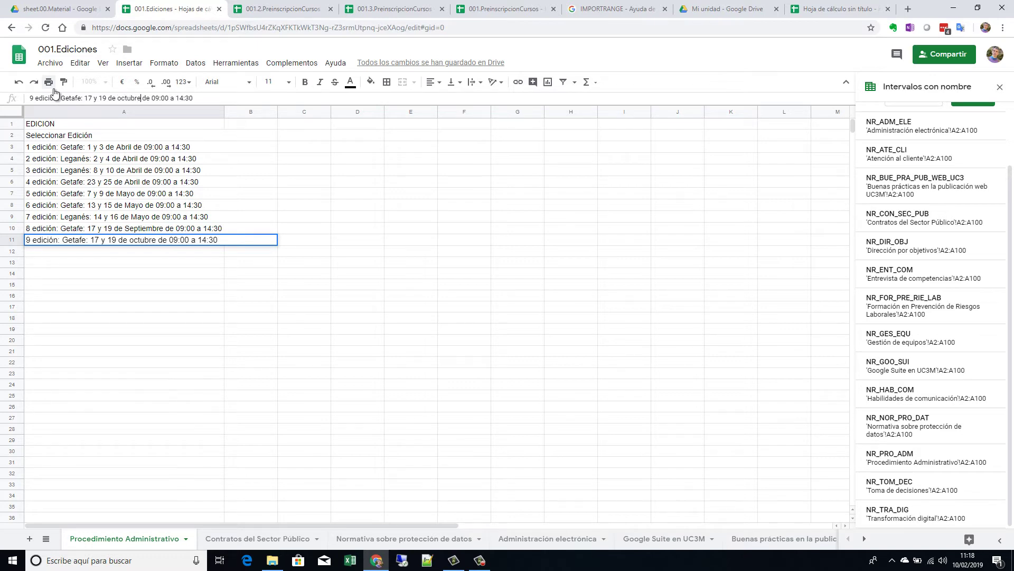
key("Return")
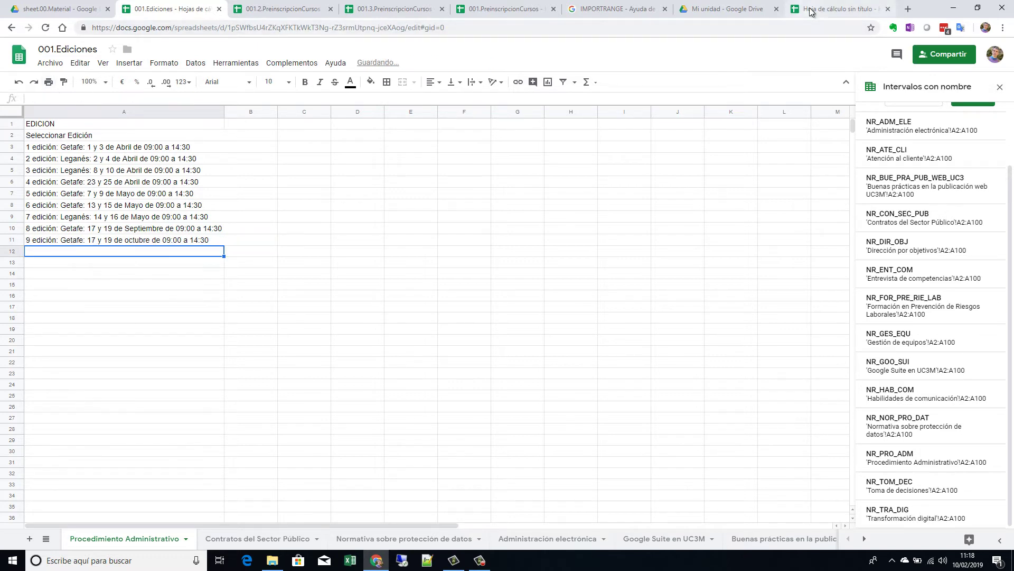
left_click(811, 12)
left_click(64, 226)
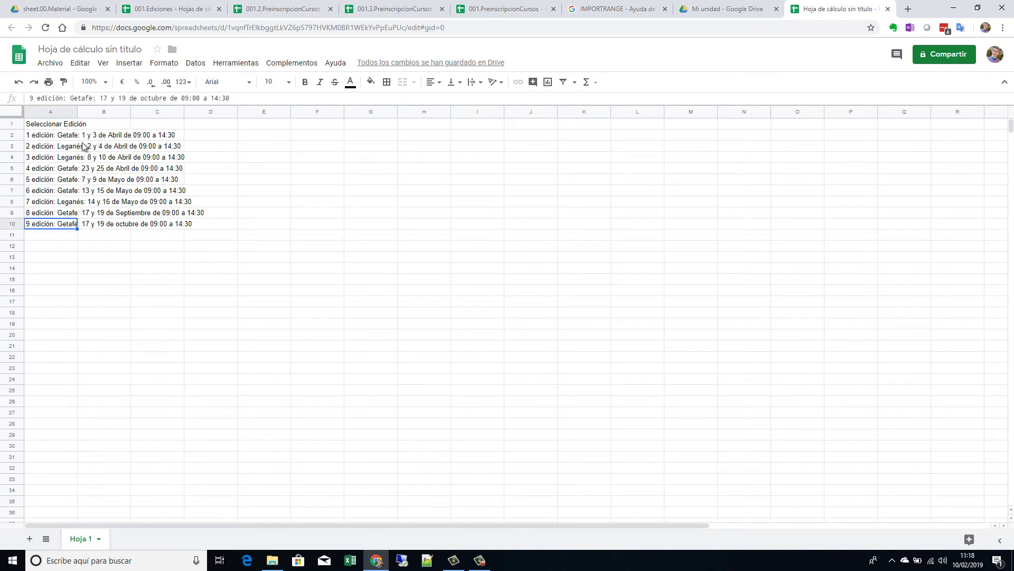
Step: Widen column A of the untitled sheet, then switch back to 001.Ediciones
left_click_drag(78, 112, 108, 114)
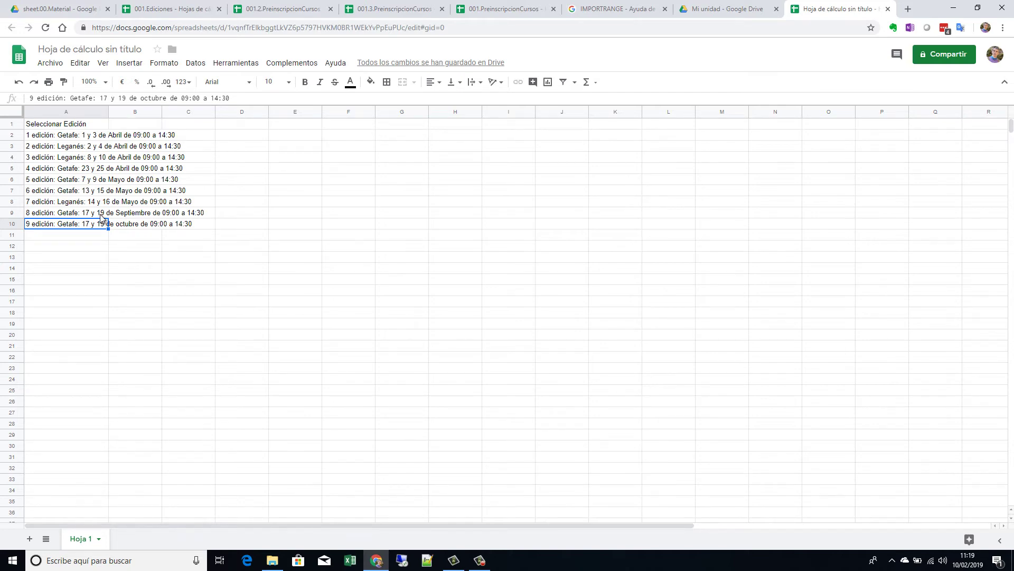
left_click(177, 11)
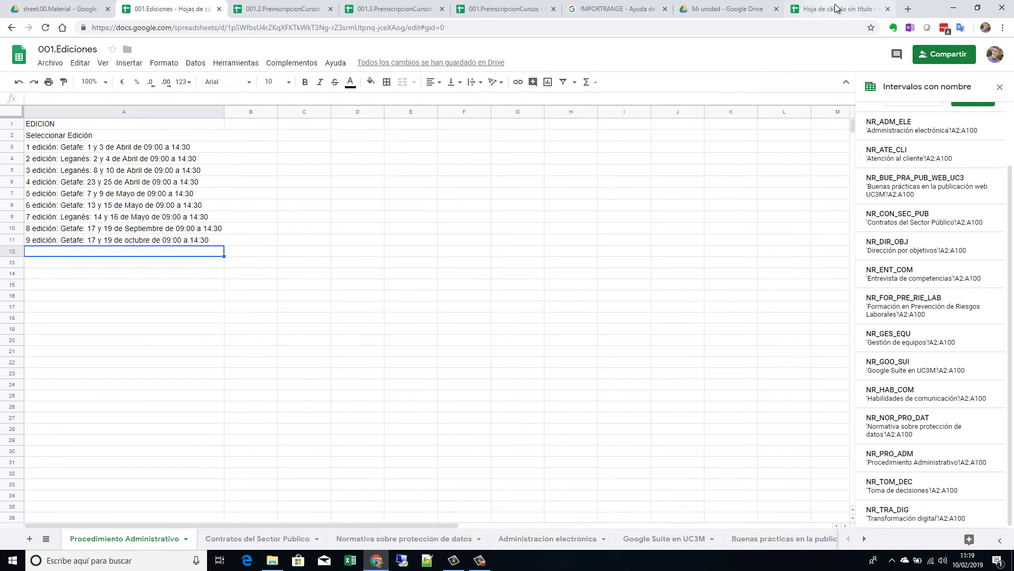
left_click(837, 9)
left_click(174, 9)
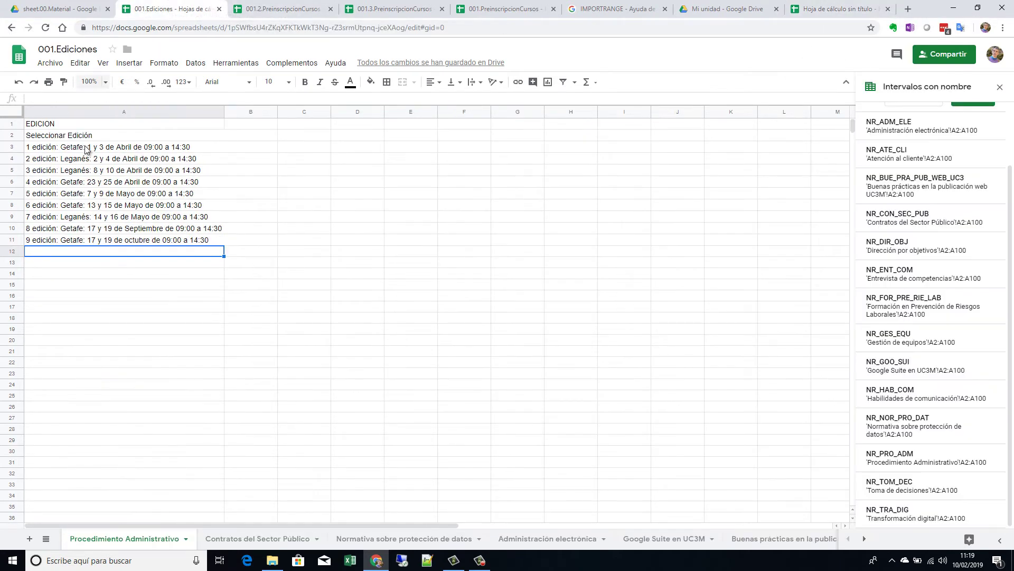
Step: Delete the 9th edition entry in A11 of 001.Ediciones and return to the untitled sheet
left_click(159, 230)
left_click(163, 241)
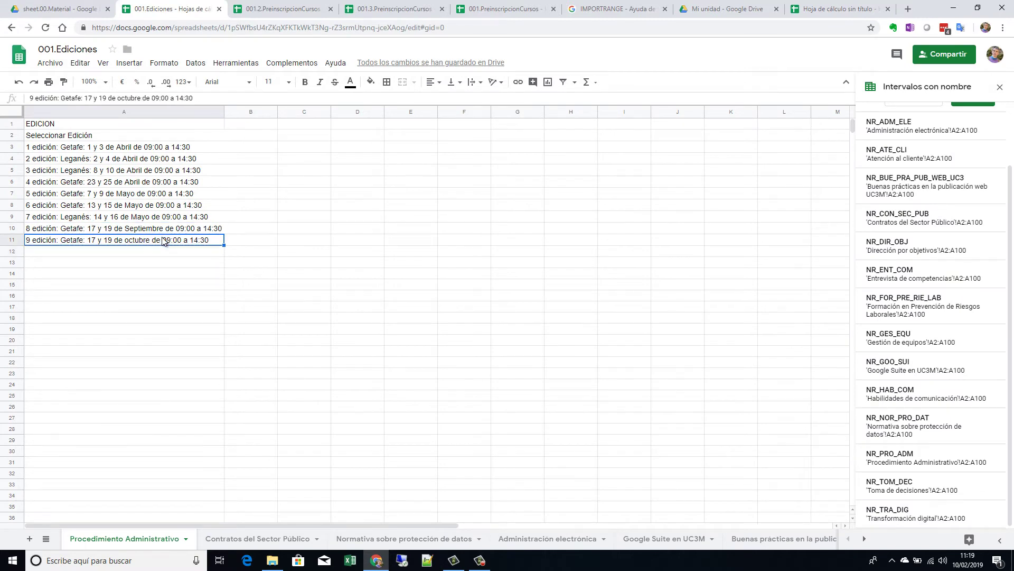
key("Delete")
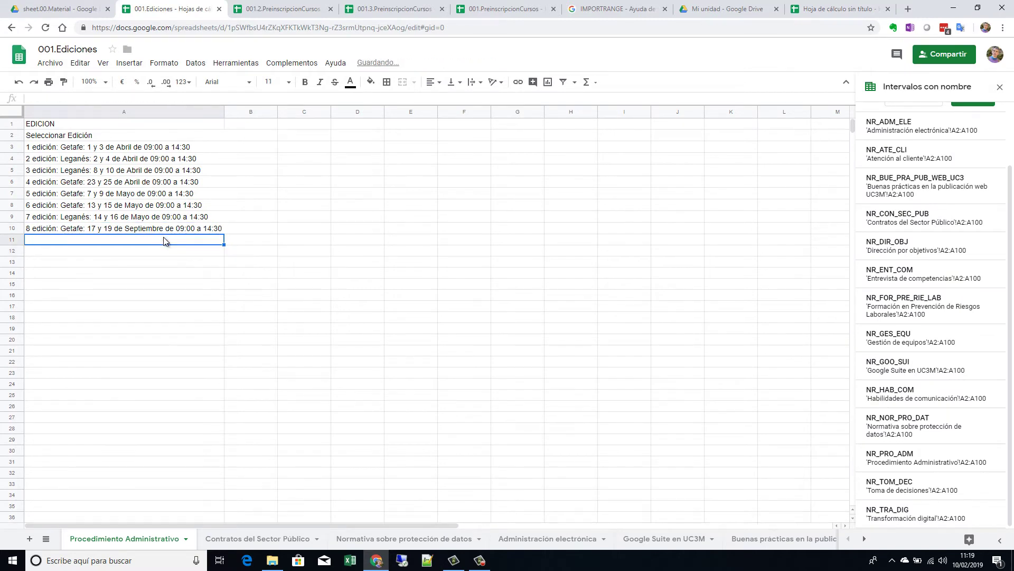
left_click(800, 10)
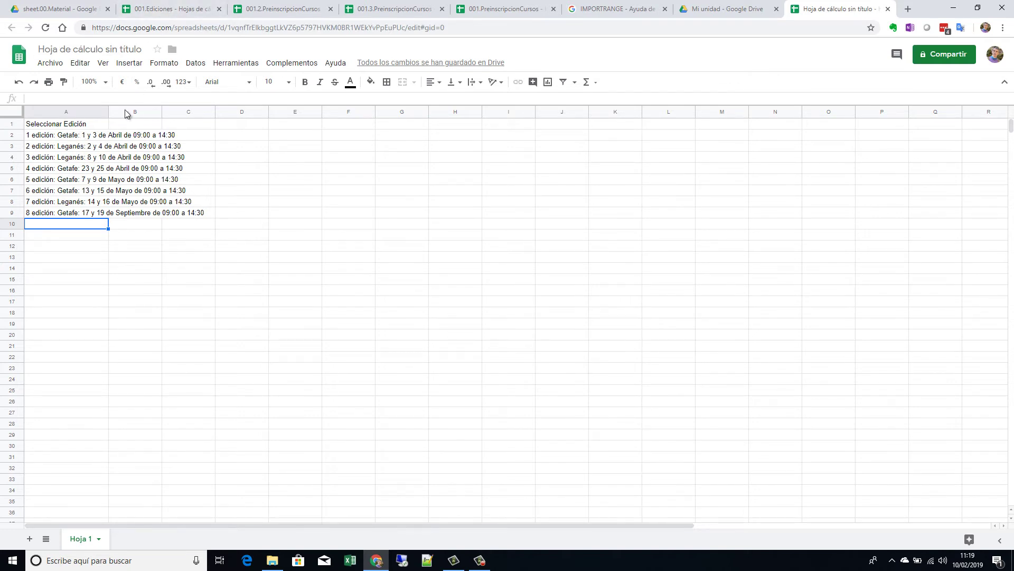
Step: Widen column A further, then overwrite A3 with 'gg' and undo it
left_click_drag(109, 111, 215, 111)
left_click(118, 151)
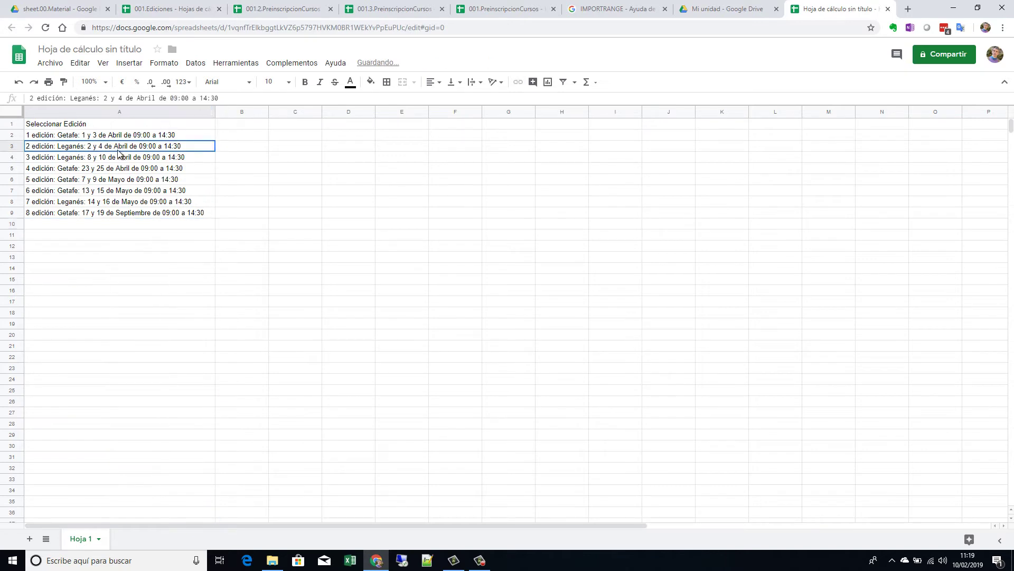
type("gg")
key("Return")
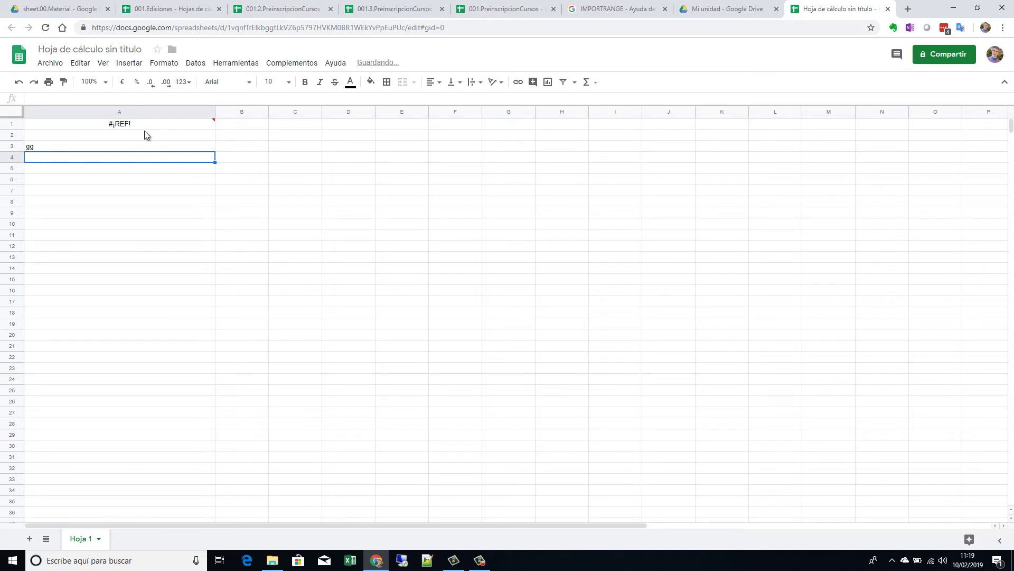
left_click(18, 83)
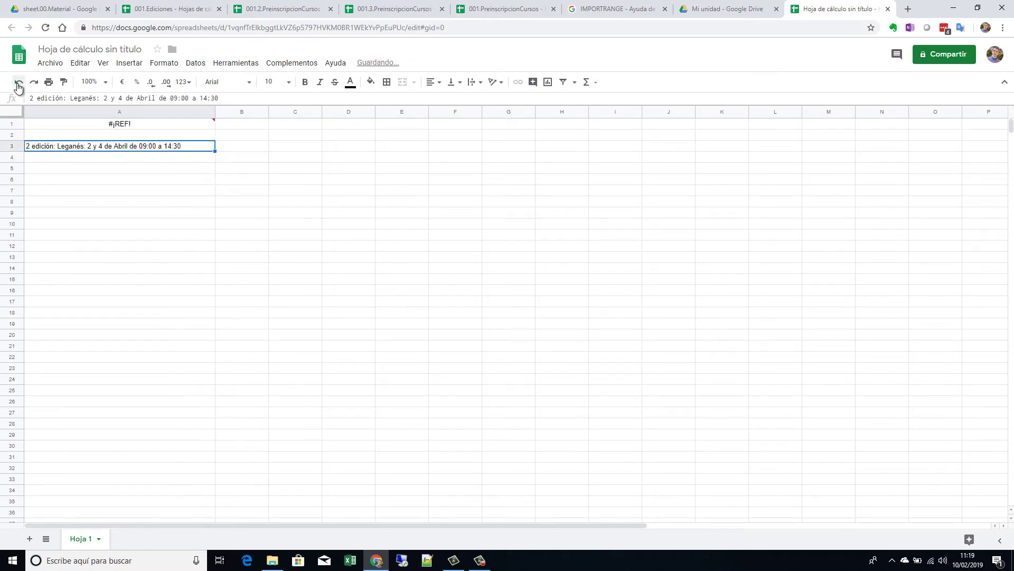
Step: Select and copy the imported edition list in A1:A9
left_click(174, 213)
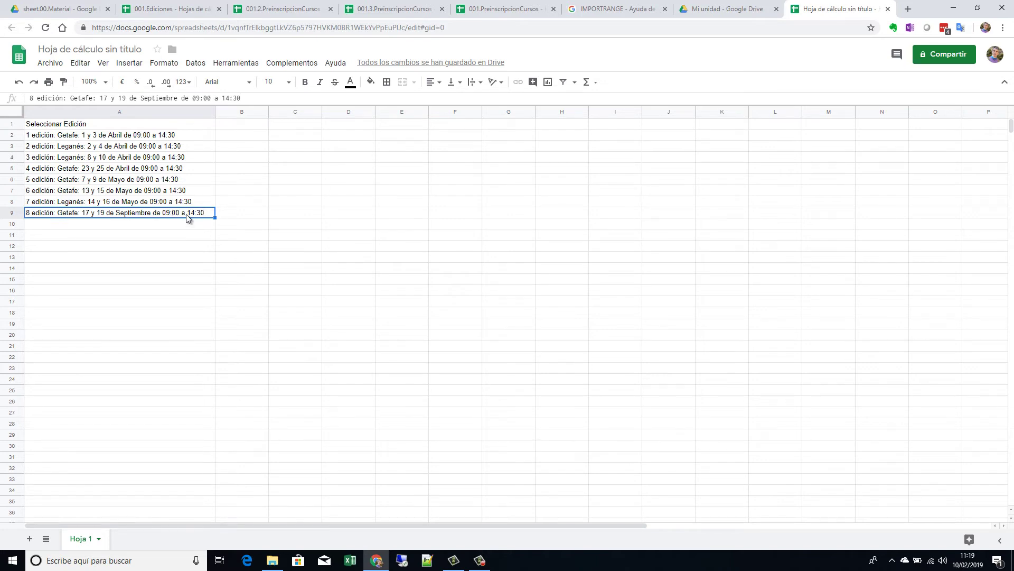
left_click(167, 125)
left_click_drag(168, 220, 167, 220)
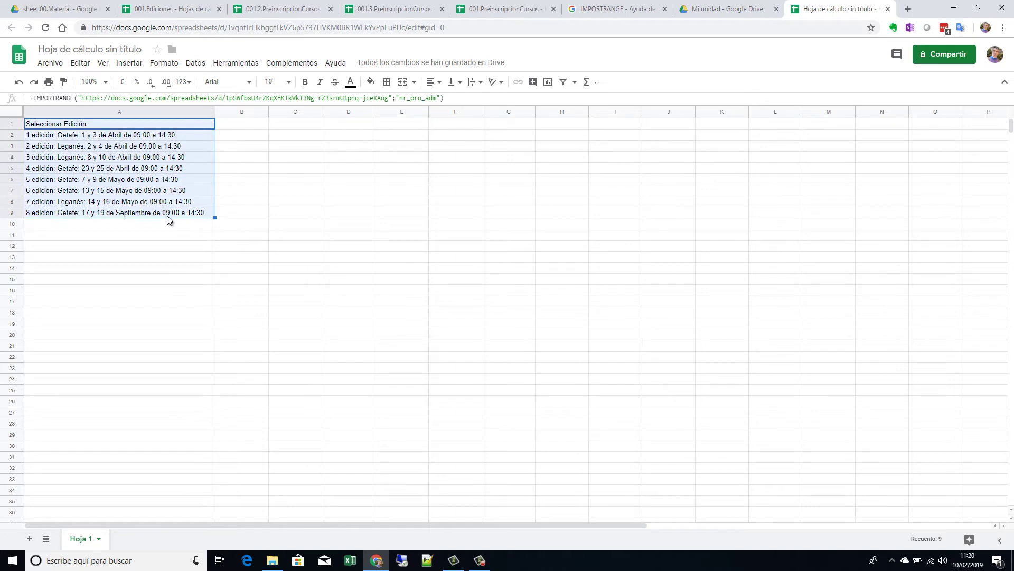
key("ctrl+c")
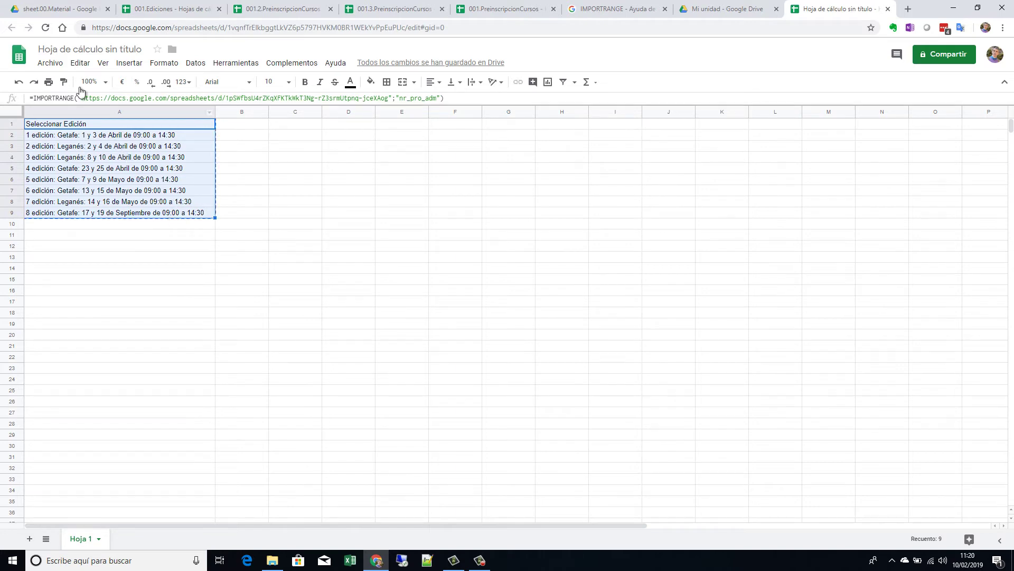
left_click(82, 64)
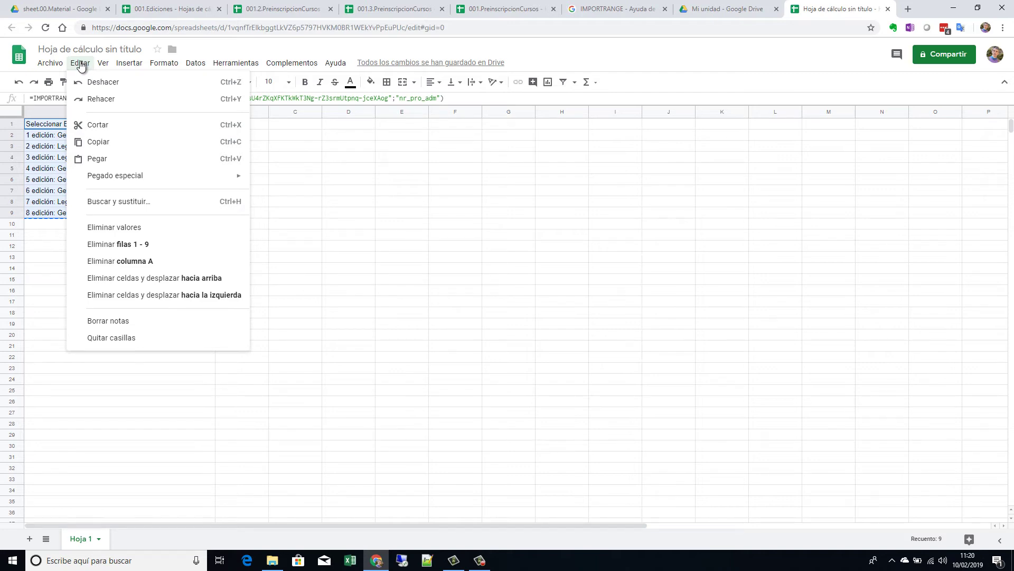
Step: Paste the copied edition list into column A as plain values and inspect A8, A5, A2
mouse_move(143, 177)
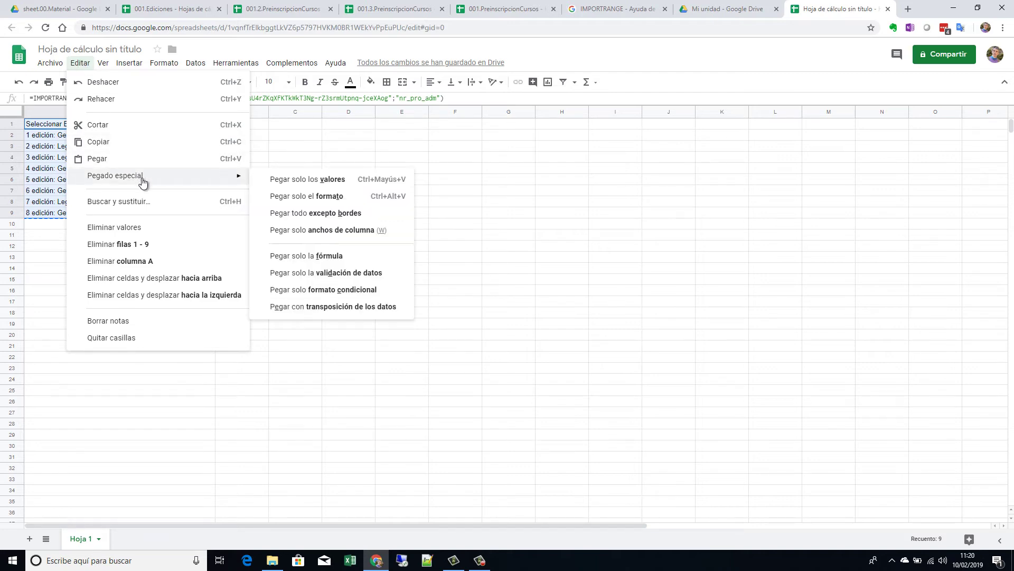
left_click(304, 180)
left_click(169, 201)
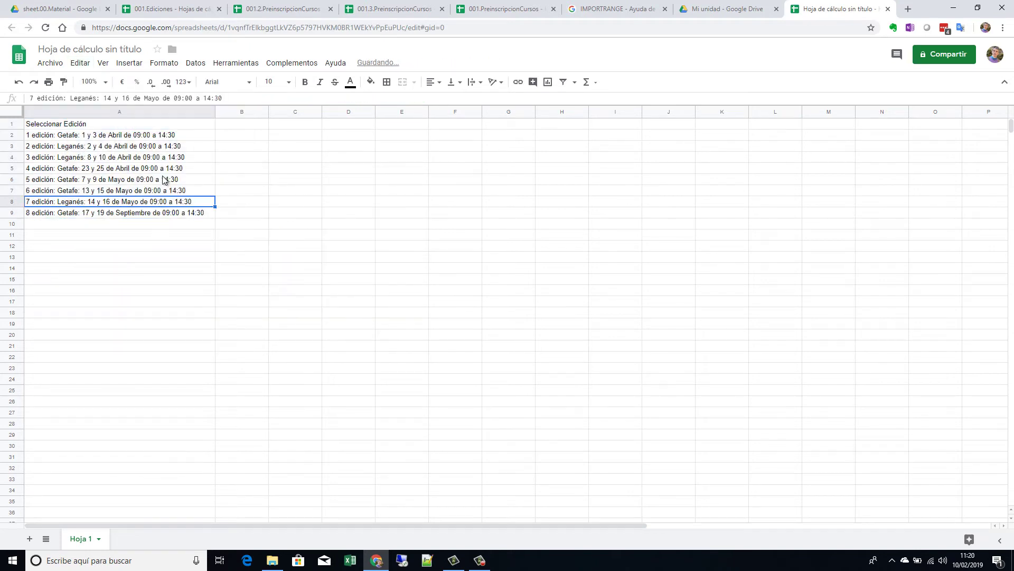
left_click(167, 168)
left_click(168, 136)
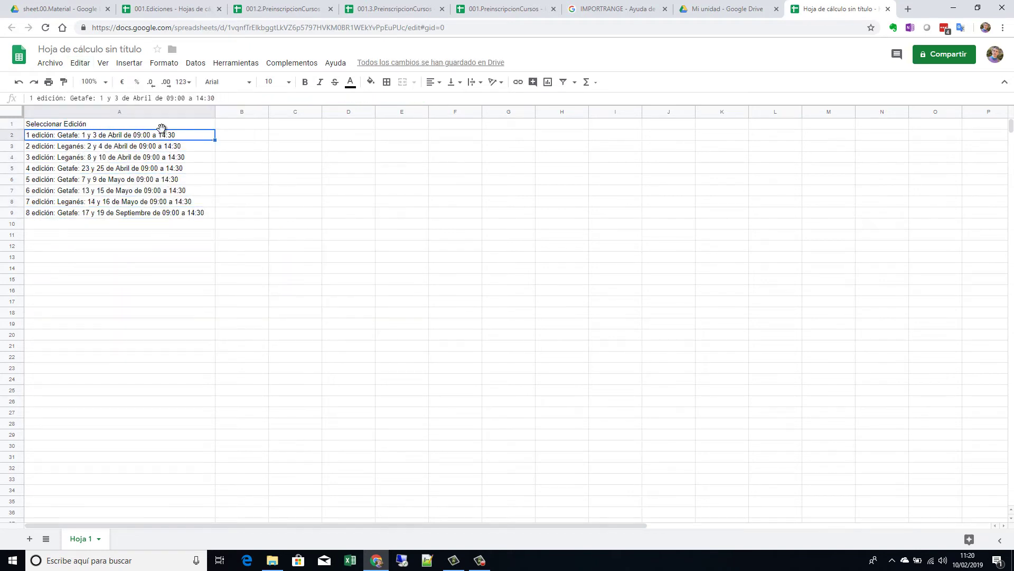
Step: Undo the paste to restore the IMPORTRANGE formula and step through the imported rows
left_click(19, 83)
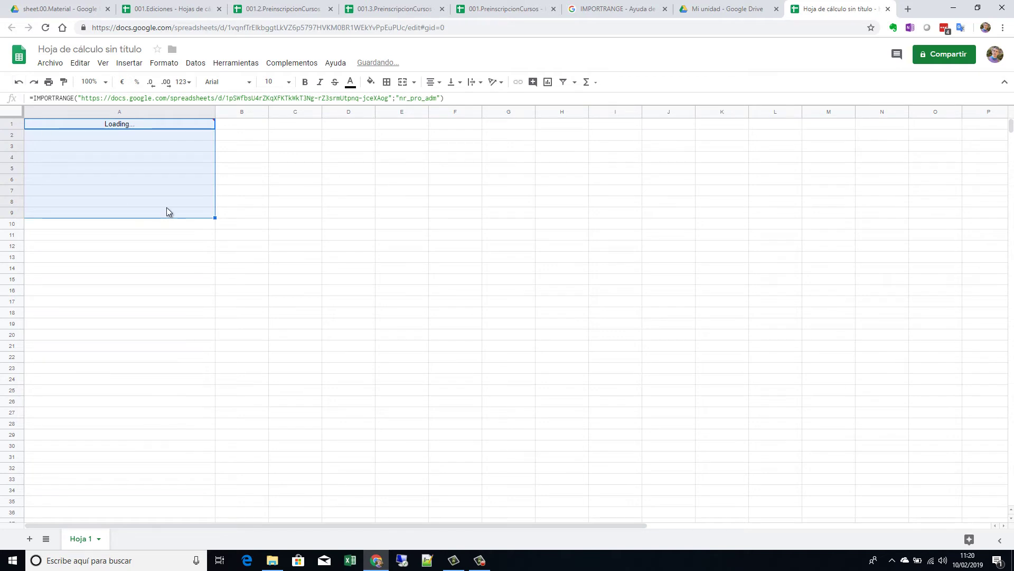
left_click(158, 169)
key("Up")
key("Up")
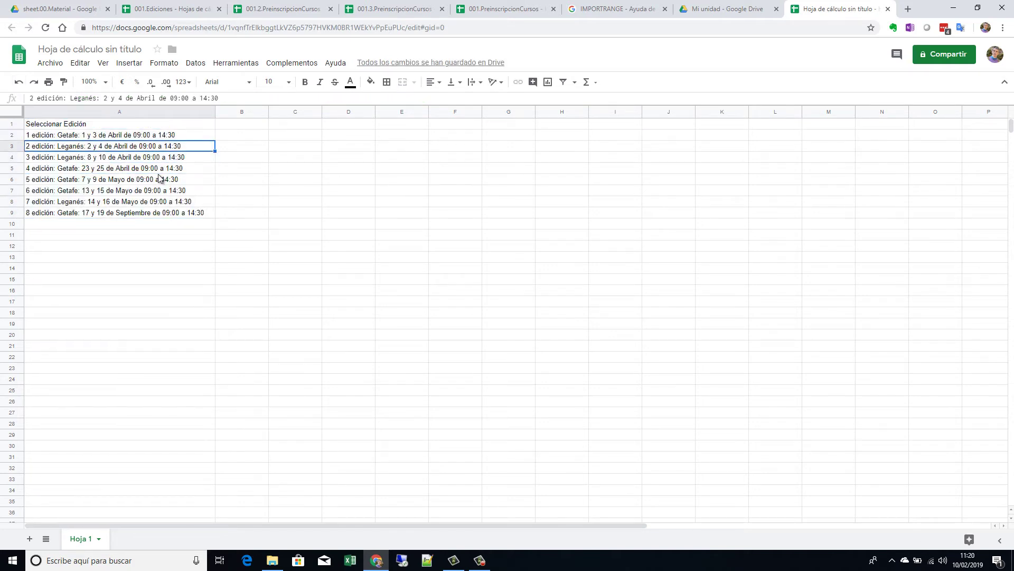
key("Down")
key("Down")
key("Up")
key("Down")
key("Up")
key("Down")
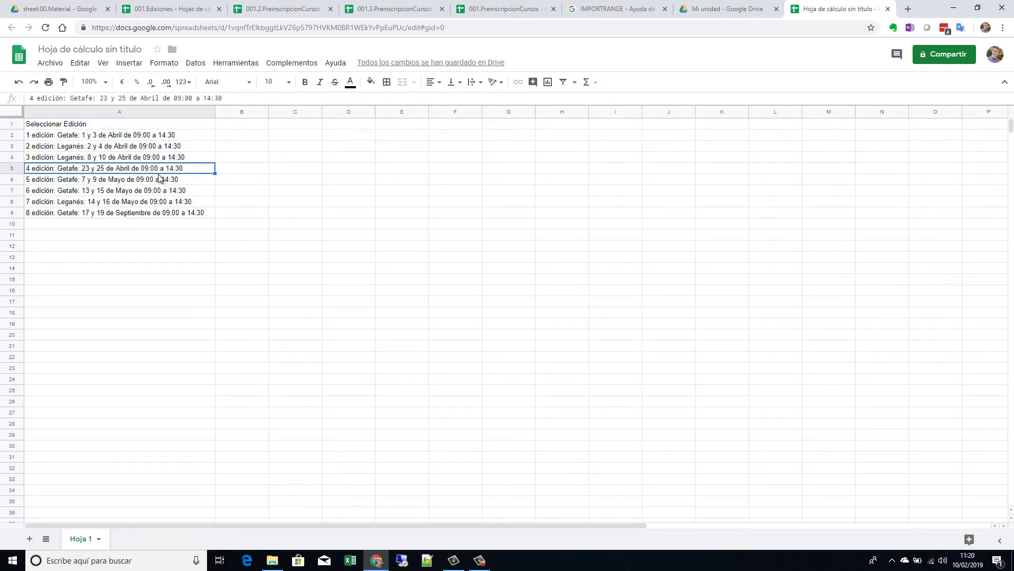
key("Up")
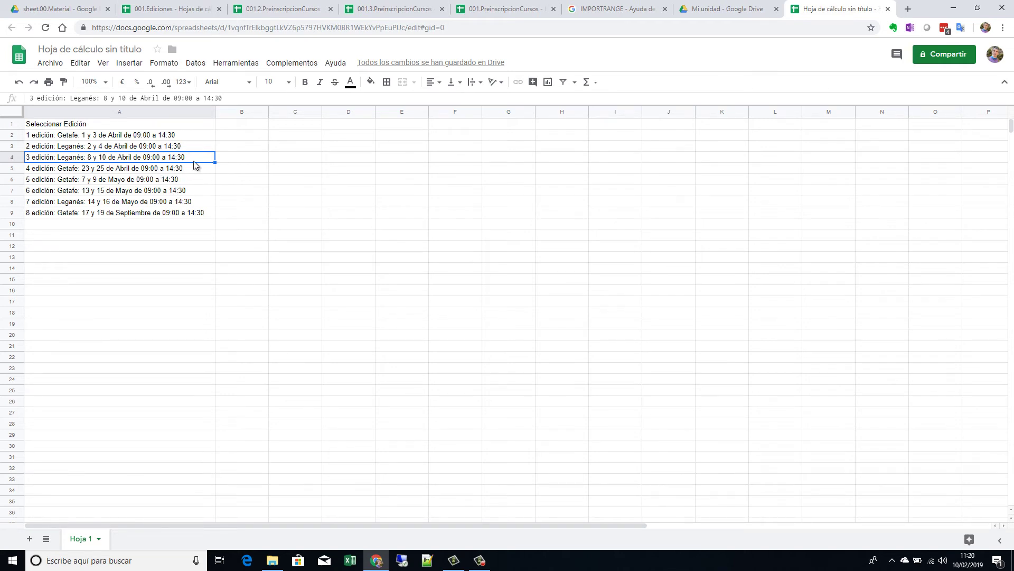
Step: Switch to 001.2.PreinscripcionCursos, open its DATOS sheet and select the editions list F2:F10
left_click(279, 8)
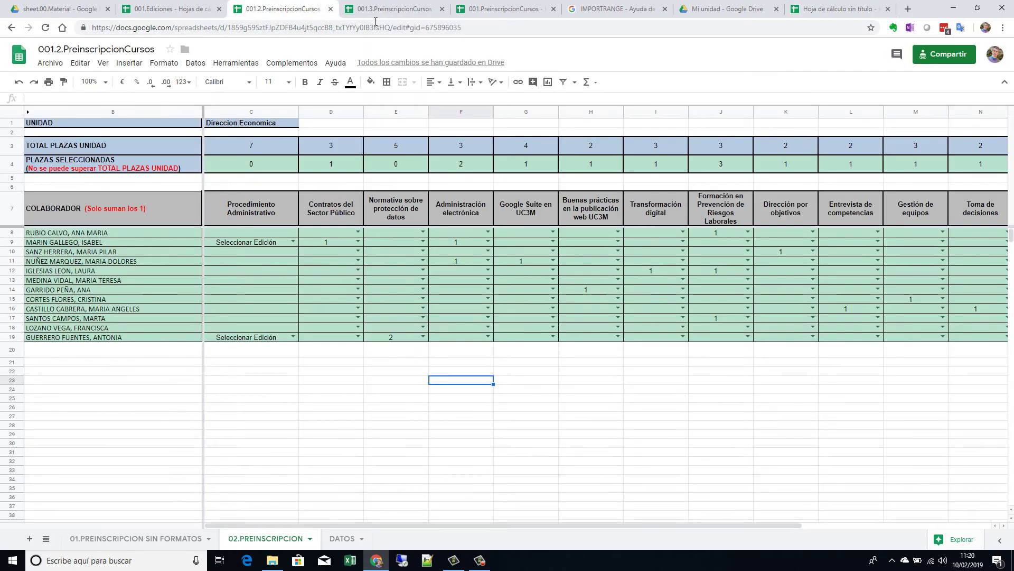
left_click(419, 8)
key("ctrl+Tab")
left_click(412, 7)
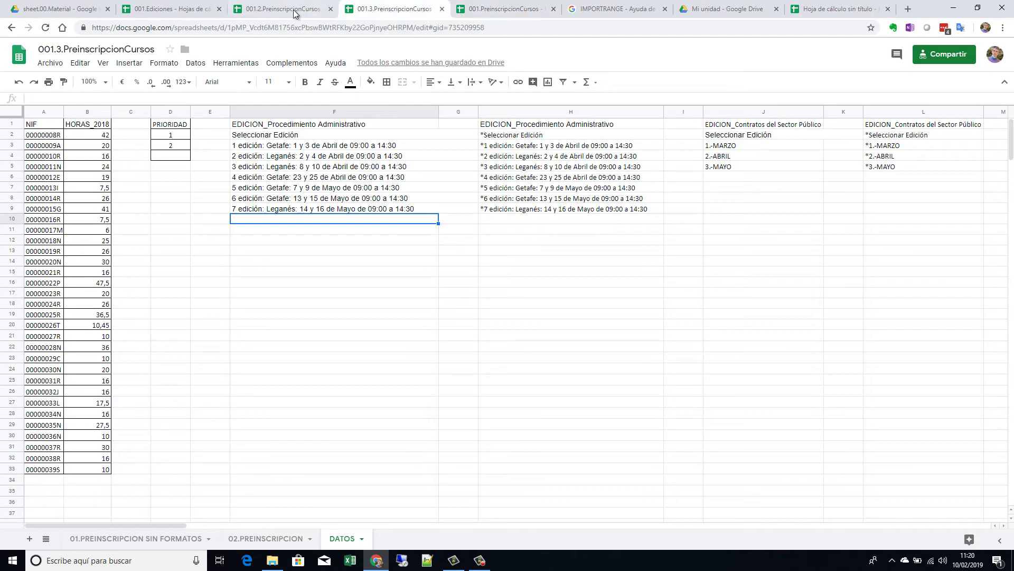
key("ctrl+shift+Tab")
left_click(499, 9)
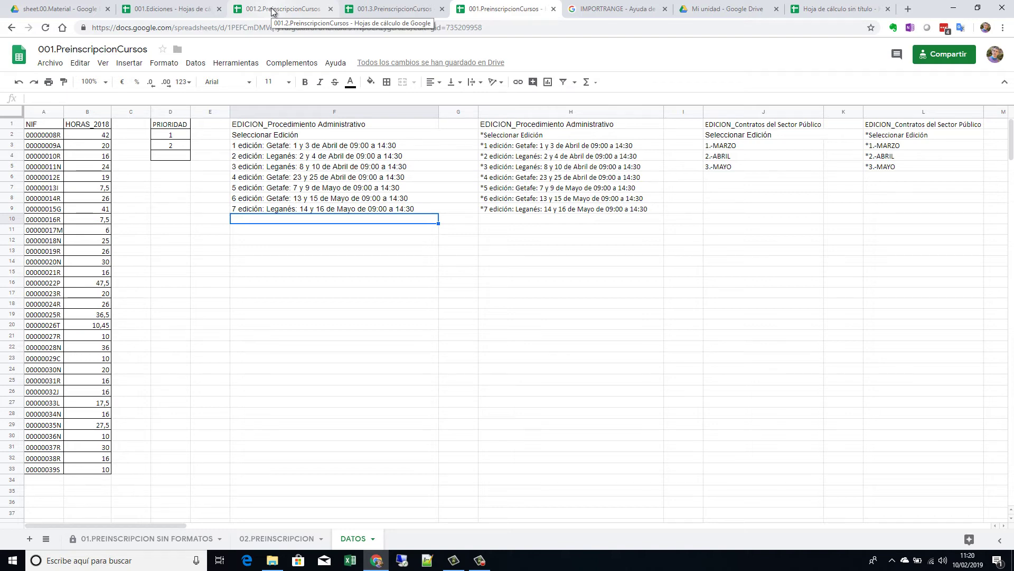
left_click(183, 8)
left_click(288, 8)
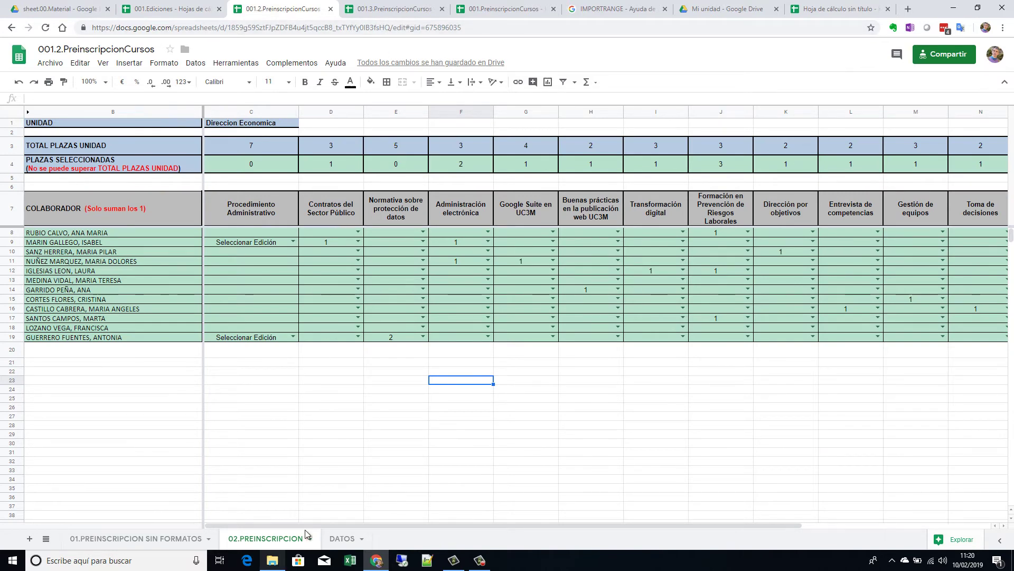
left_click(342, 538)
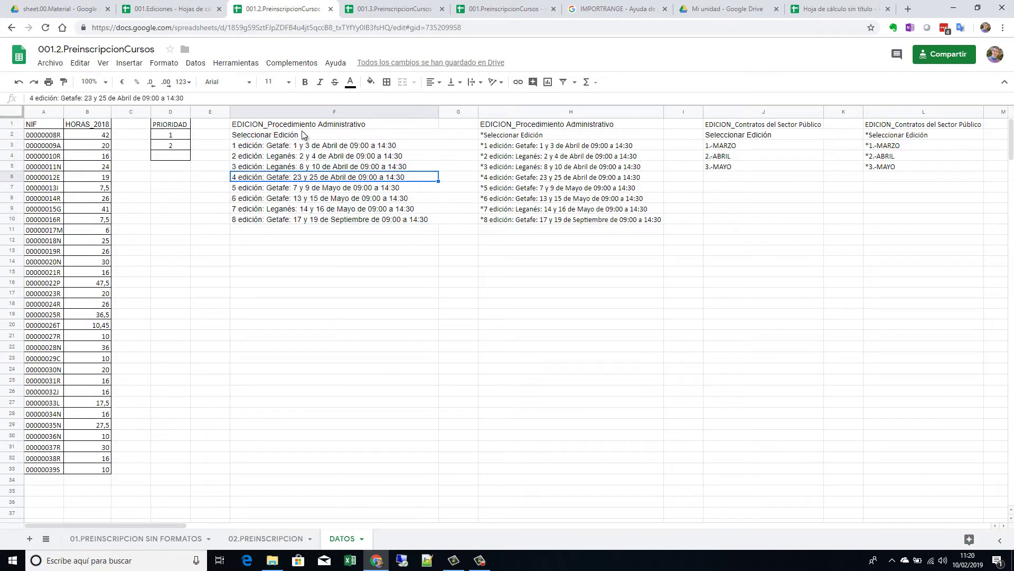
left_click_drag(303, 135, 330, 226)
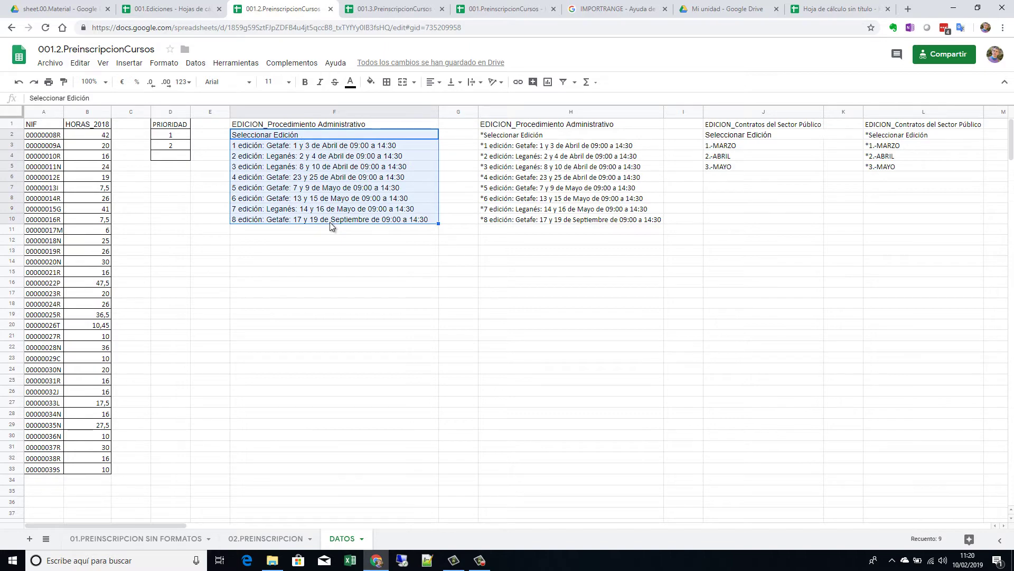
Step: Clear the typed editions list in F2:F10 and copy the IMPORTRANGE formula from the untitled sheet's A1
key("Delete")
left_click(310, 134)
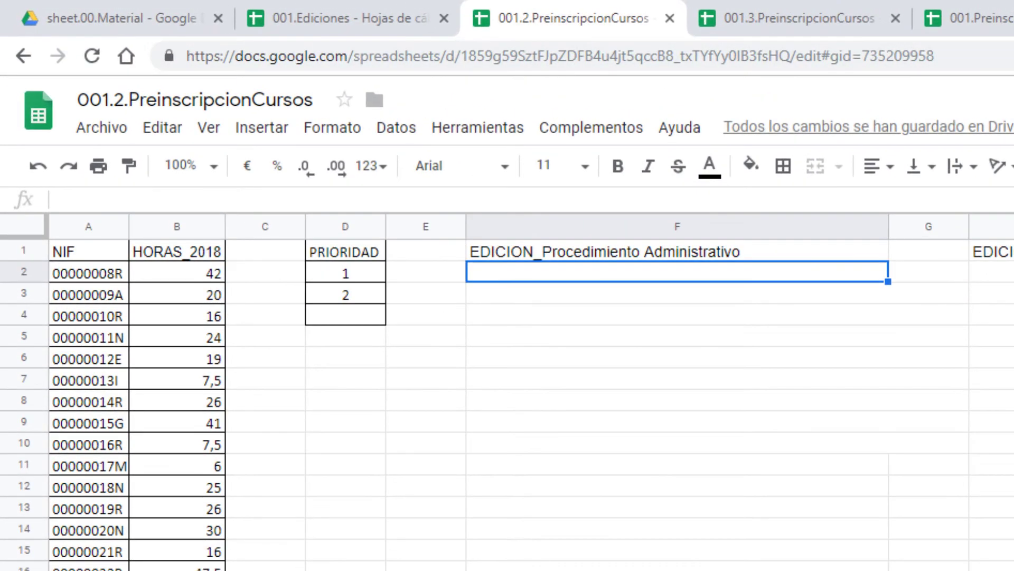
left_click(1012, 18)
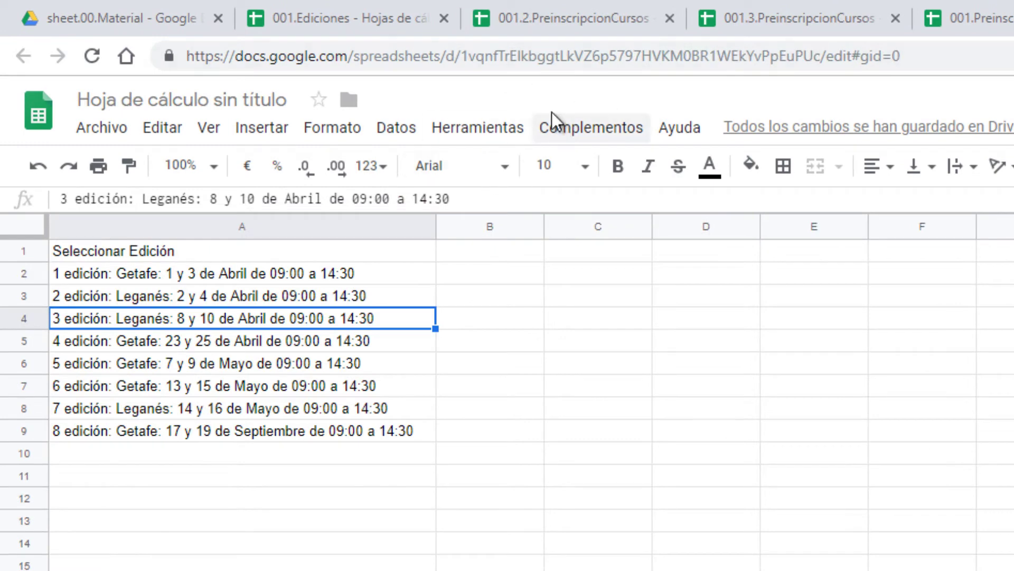
left_click(361, 253)
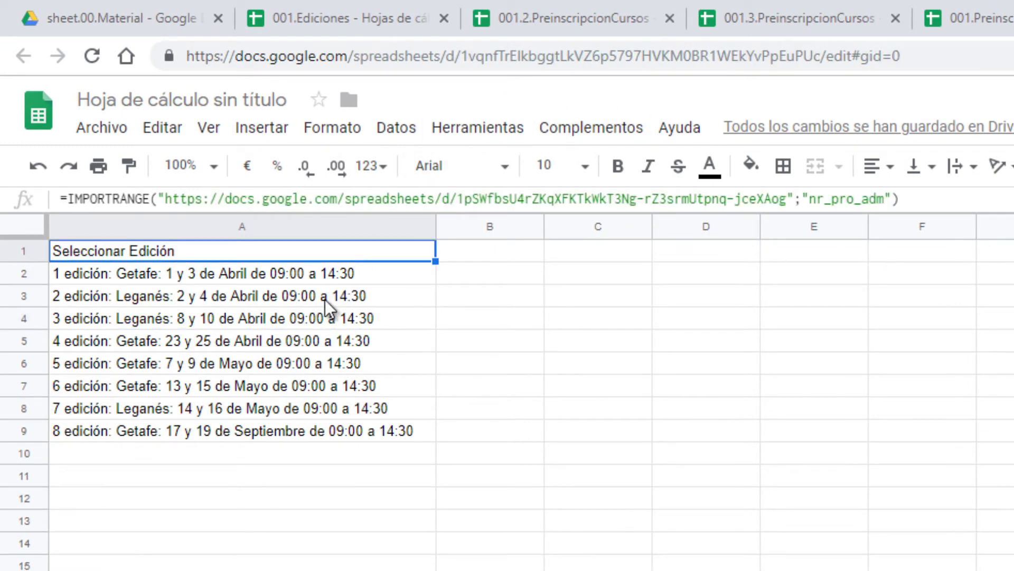
left_click(919, 199)
left_click_drag(918, 198, 435, 199)
left_click_drag(371, 232, 17, 203)
key("ctrl+c")
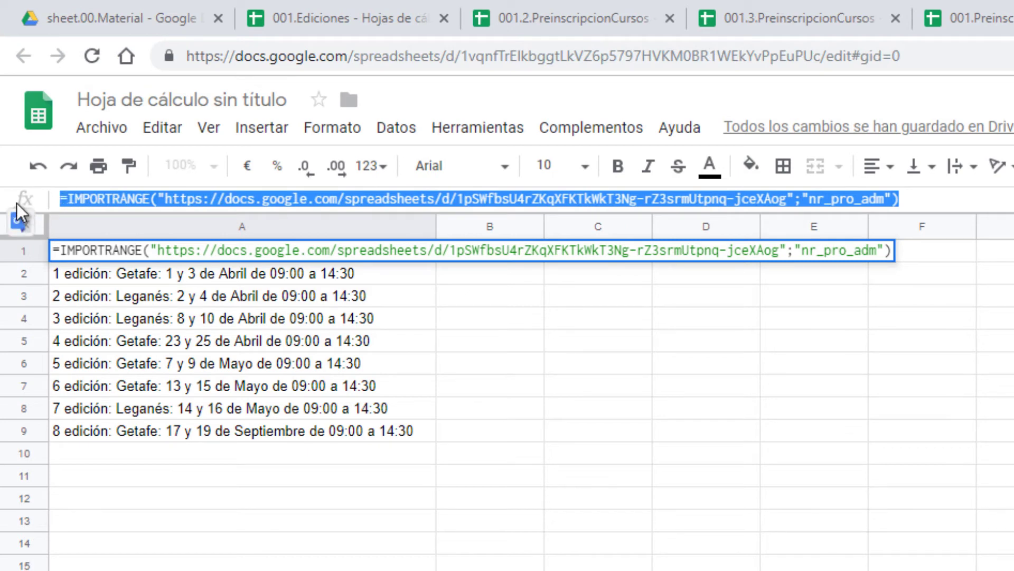
Step: Paste the IMPORTRANGE formula into DATOS F2 and allow access so it lists eight editions
left_click(588, 24)
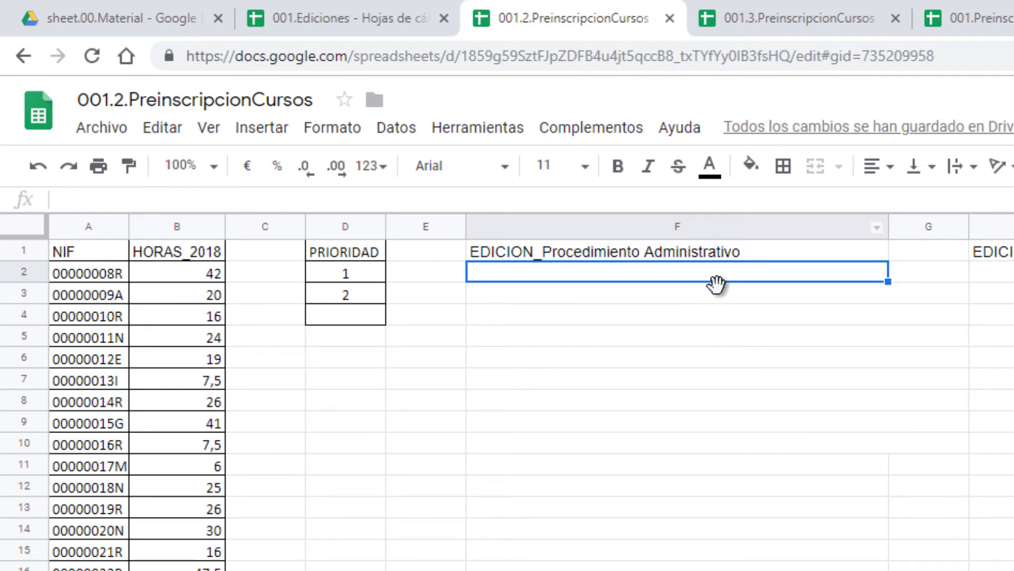
left_click(120, 197)
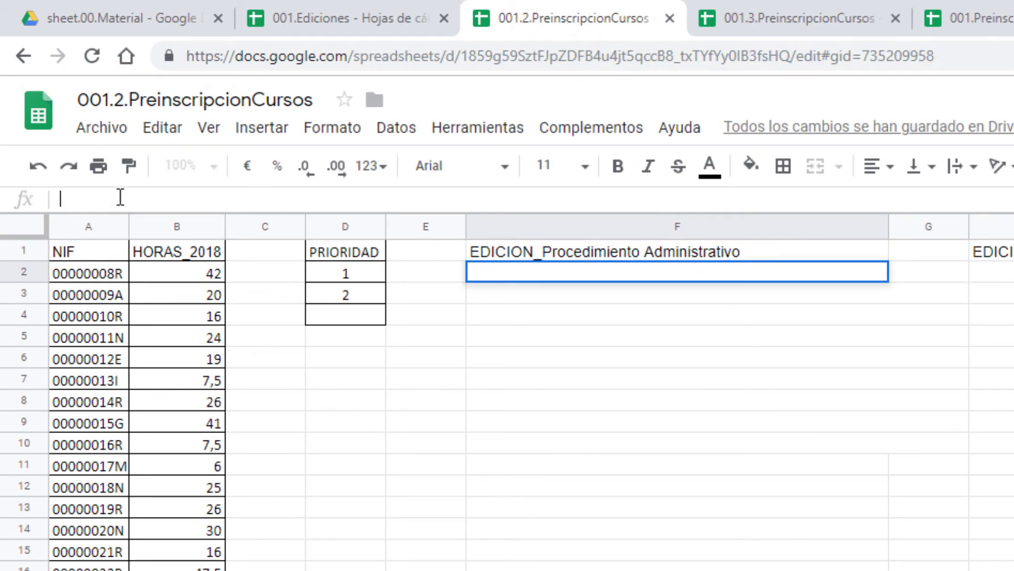
key("ctrl+v")
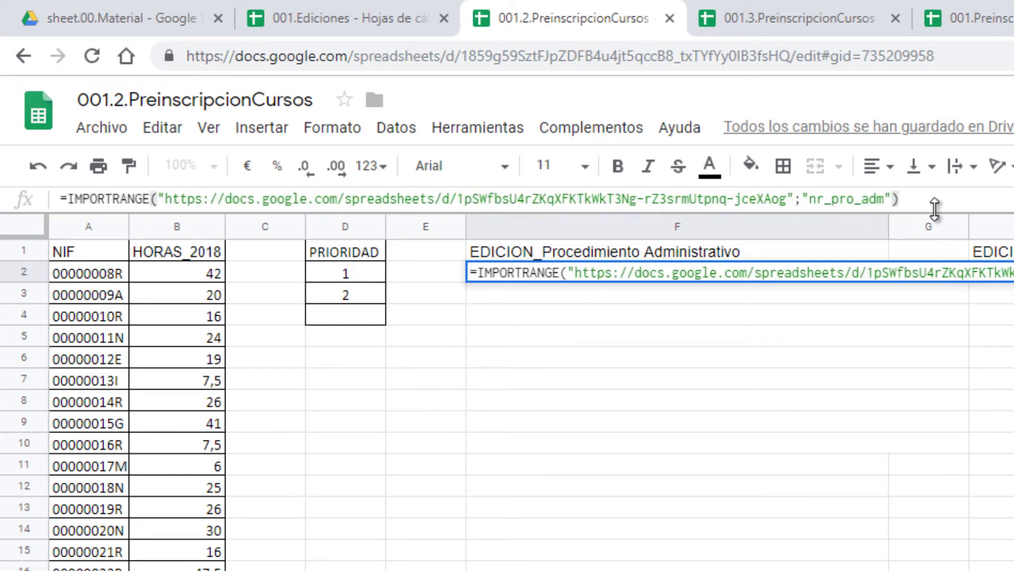
key("Return")
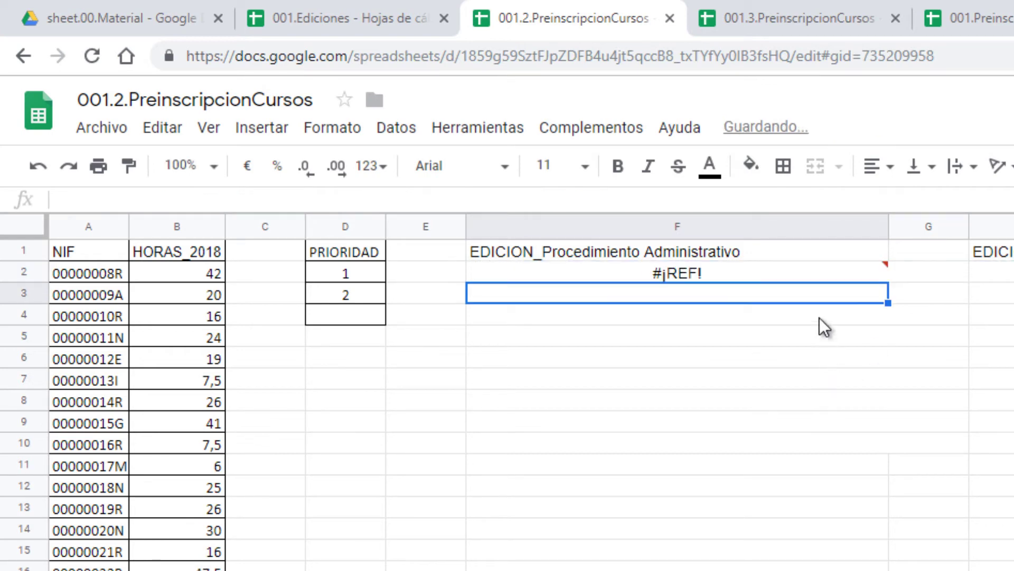
left_click(811, 274)
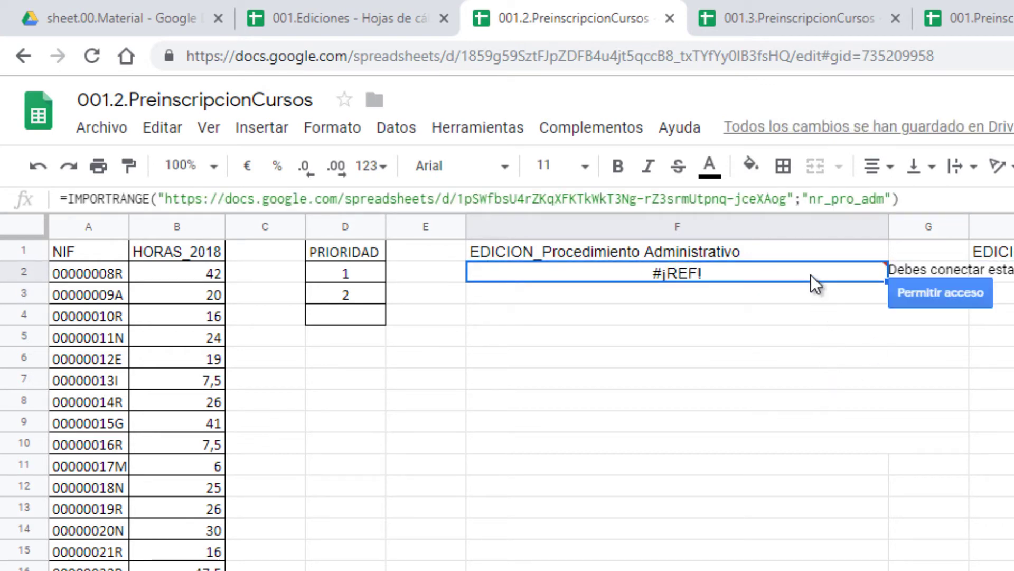
left_click(957, 303)
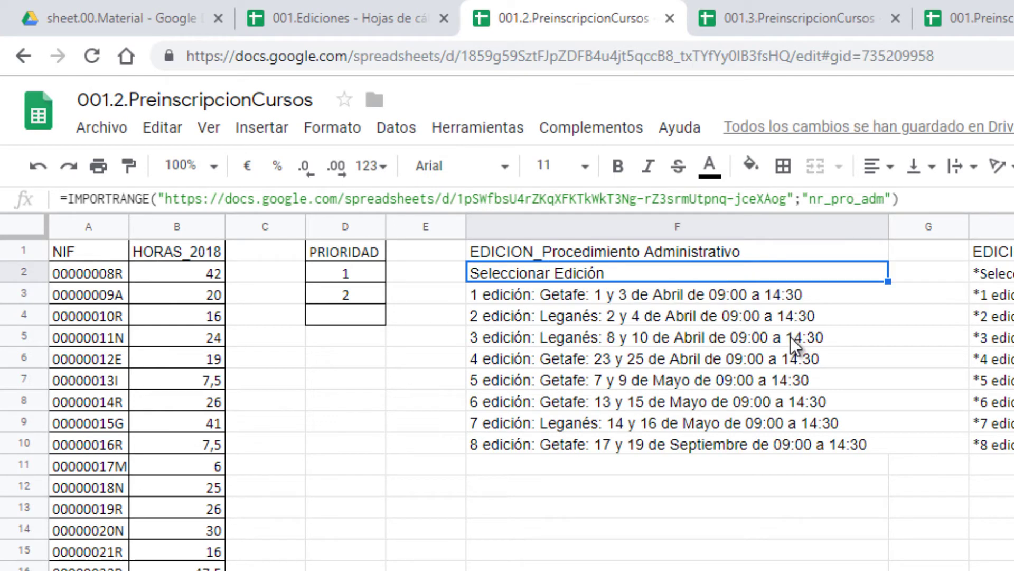
Step: In 001.3.PreinscripcionCursos, clear the old F2:F9 editions and paste the IMPORTRANGE formula into F2
left_click(798, 17)
left_click_drag(626, 271, 636, 426)
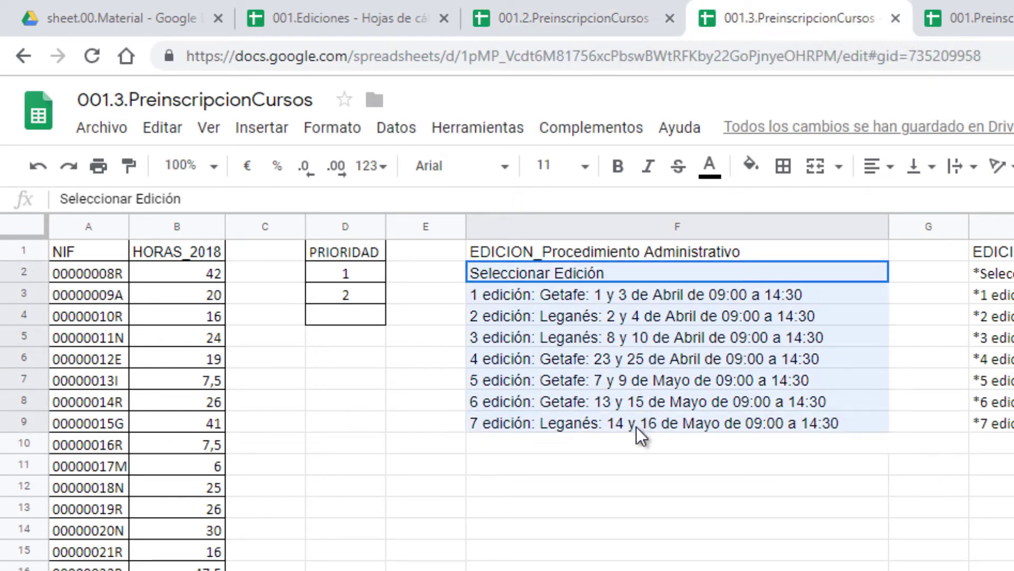
key("Delete")
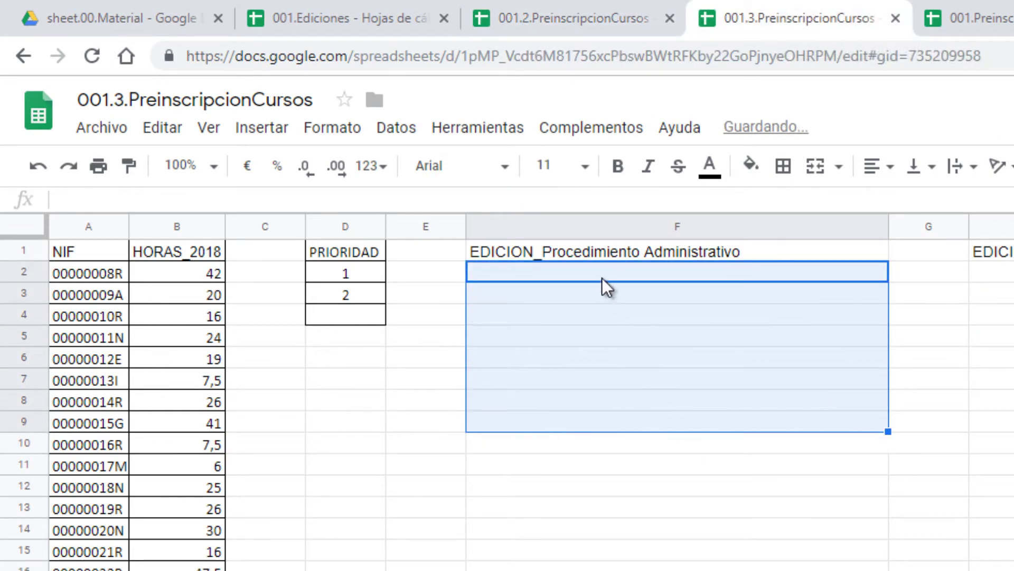
left_click(601, 276)
left_click(252, 197)
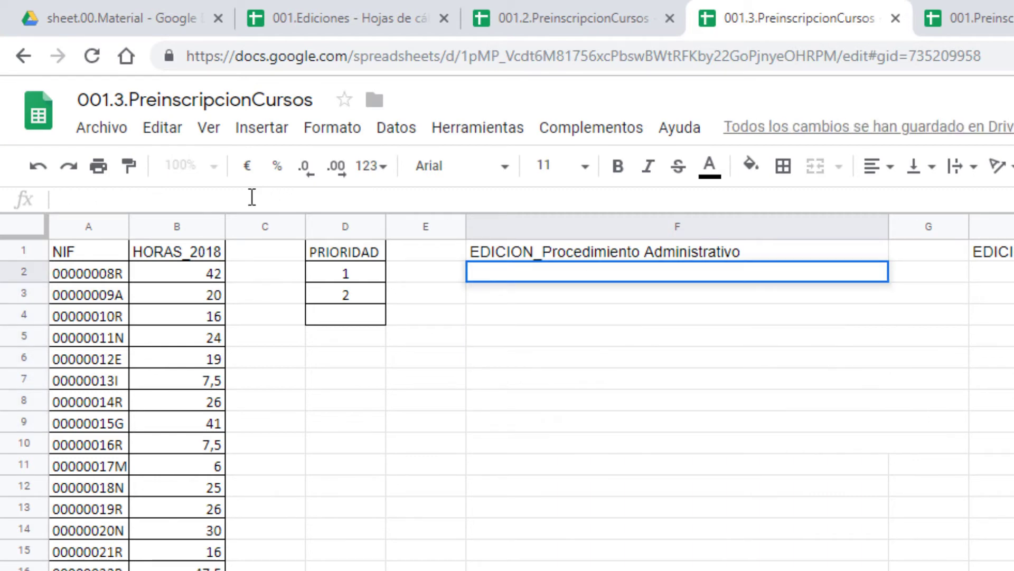
key("ctrl+v")
key("Return")
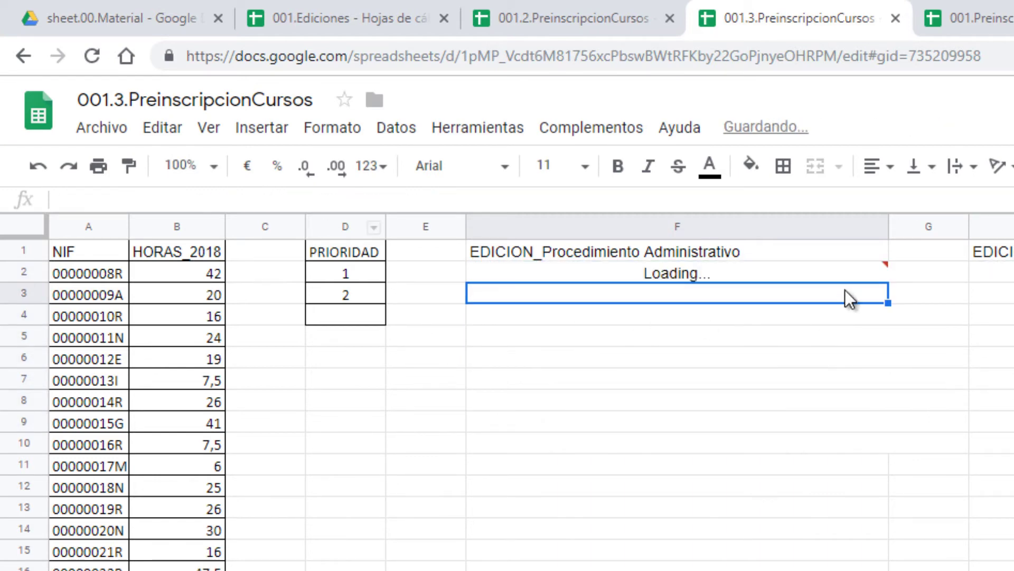
left_click(841, 271)
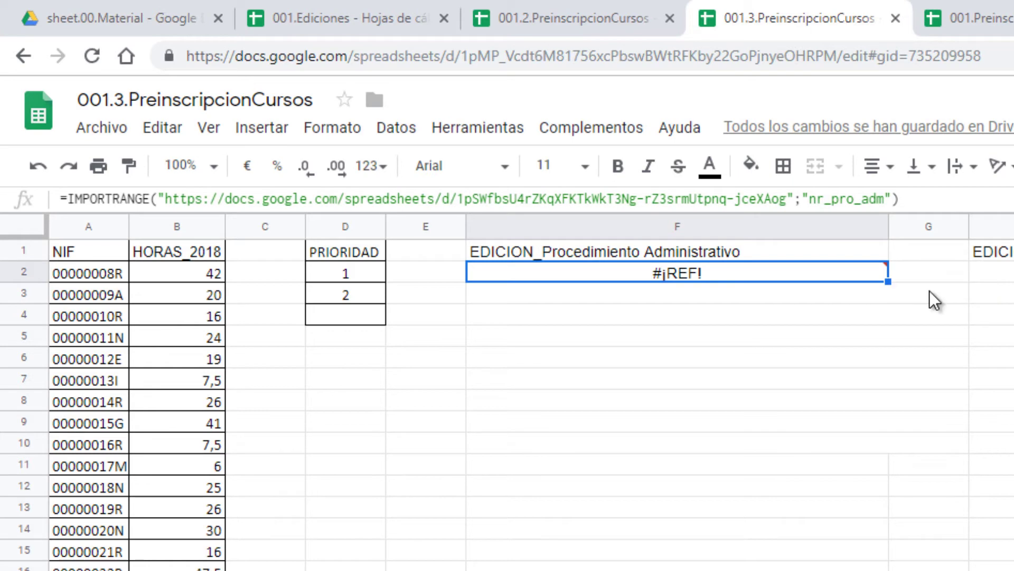
left_click(1010, 21)
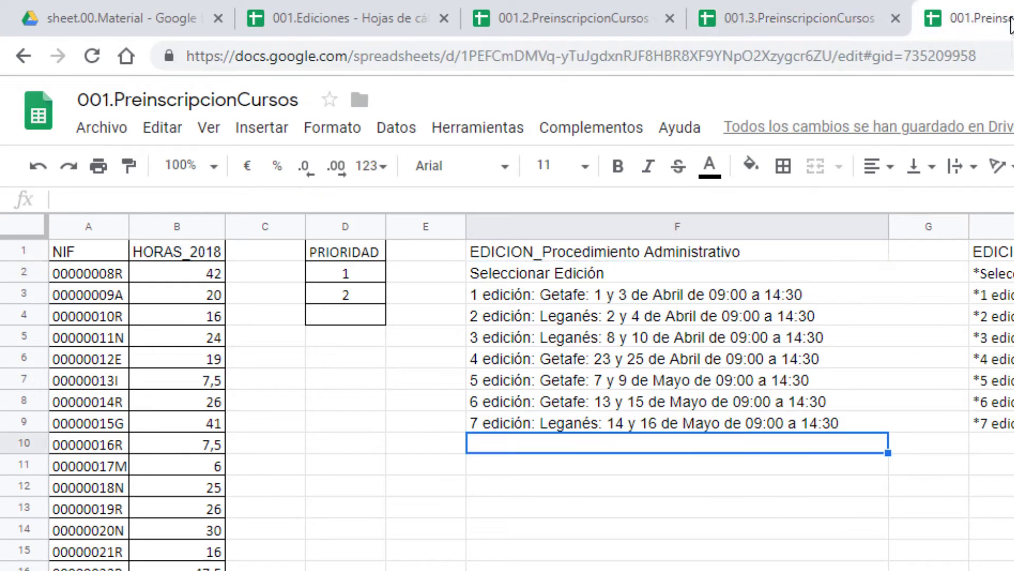
Step: Clear the DATOS editions list in 001.PreinscripcionCursos and paste the IMPORTRANGE formula into F2
left_click(578, 275)
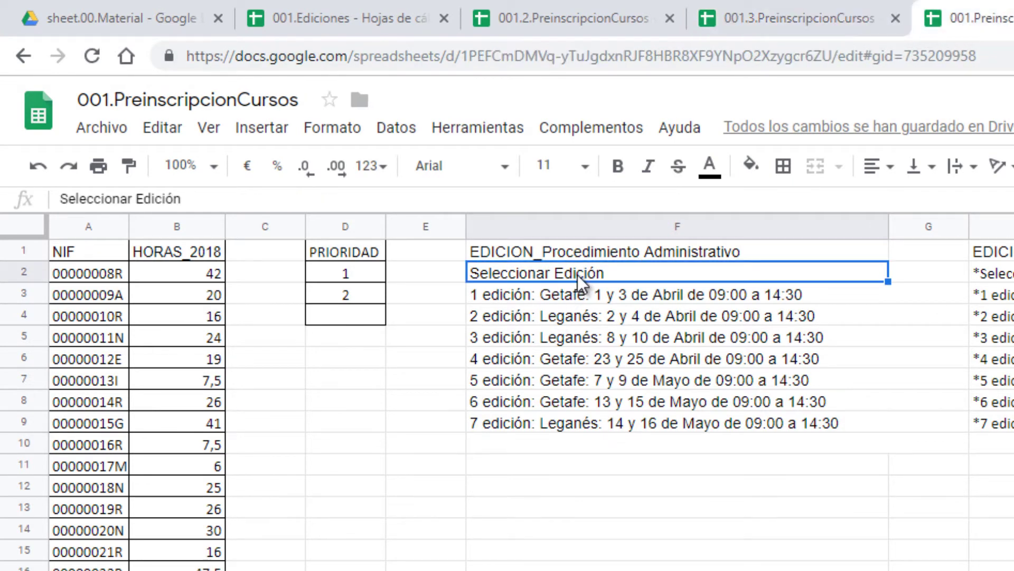
key("Delete")
left_click_drag(578, 275, 589, 426)
key("Delete")
left_click(133, 199)
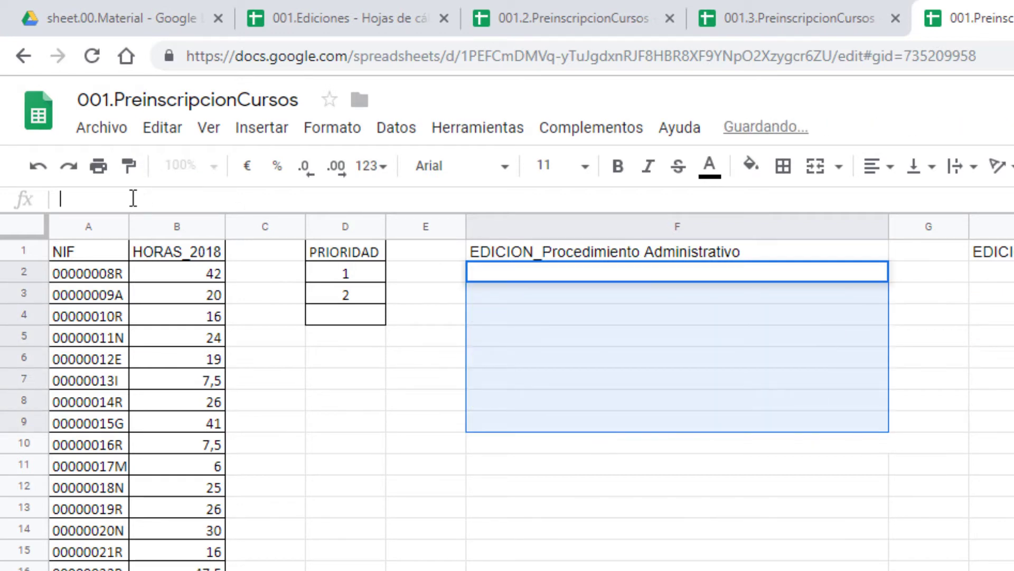
key("Return")
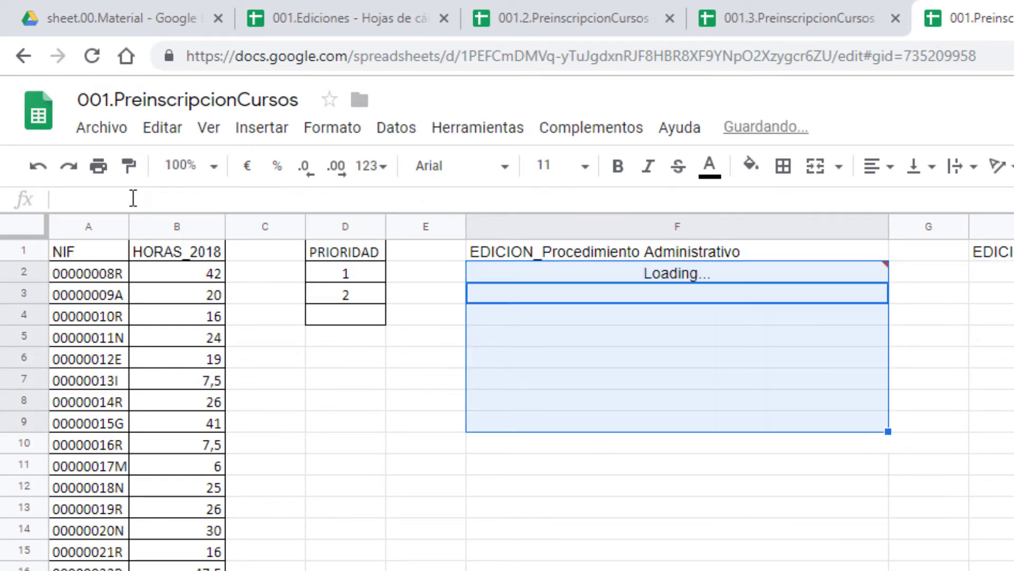
left_click(689, 275)
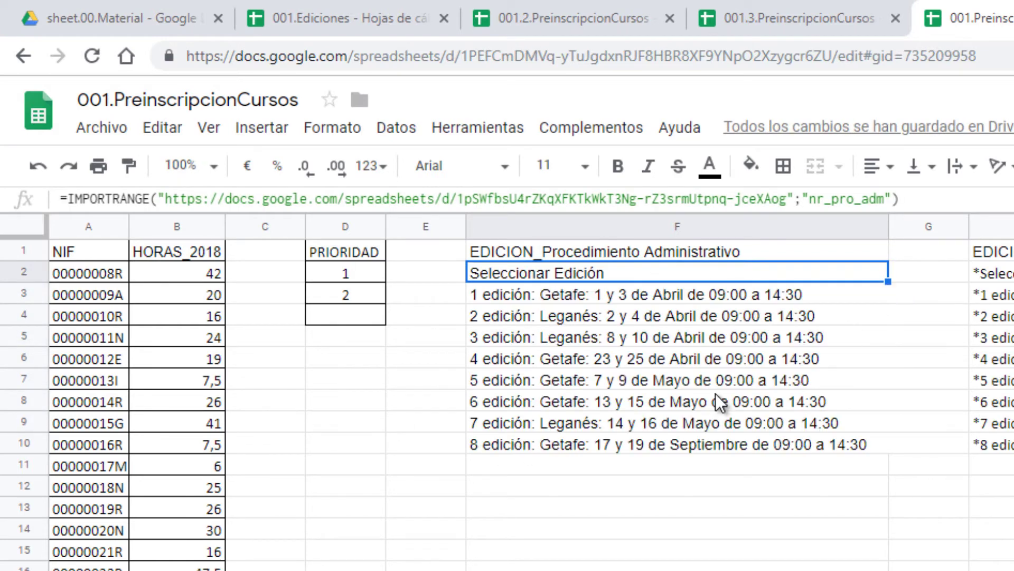
Step: Review the eight imported editions in F2:F10, then move through the files to 001.Ediciones
left_click(727, 353)
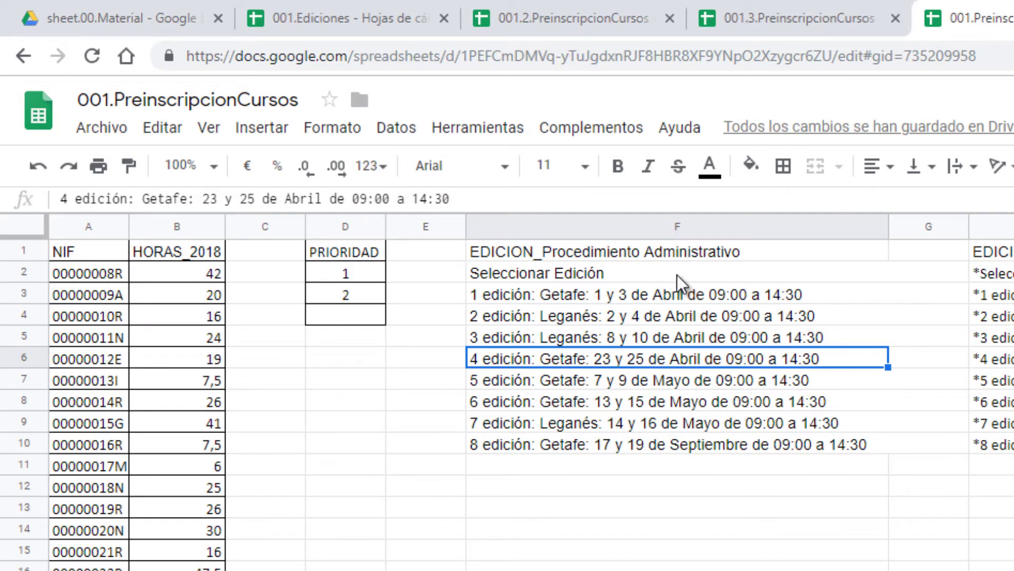
left_click_drag(677, 274, 683, 446)
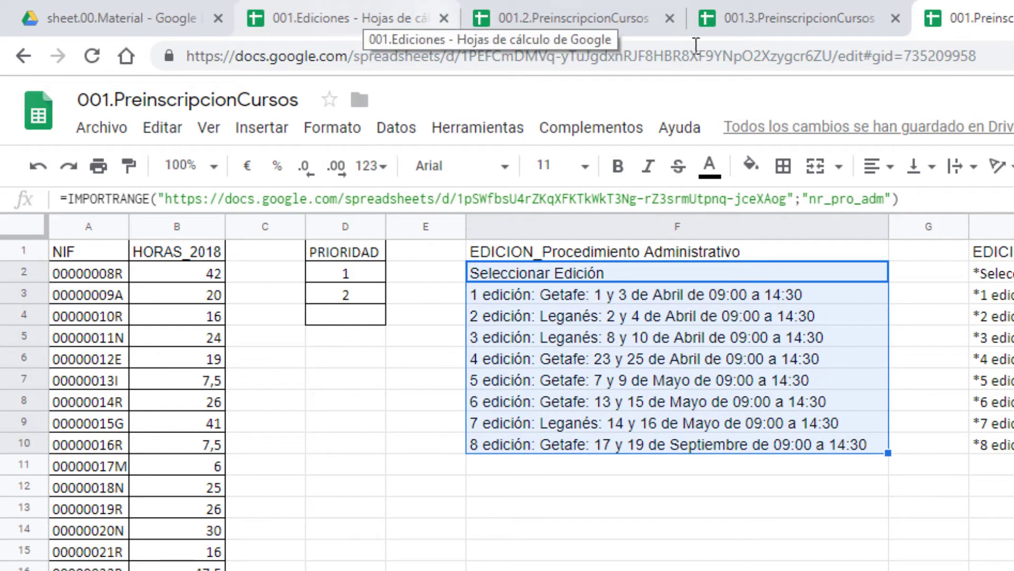
left_click(765, 21)
left_click(547, 17)
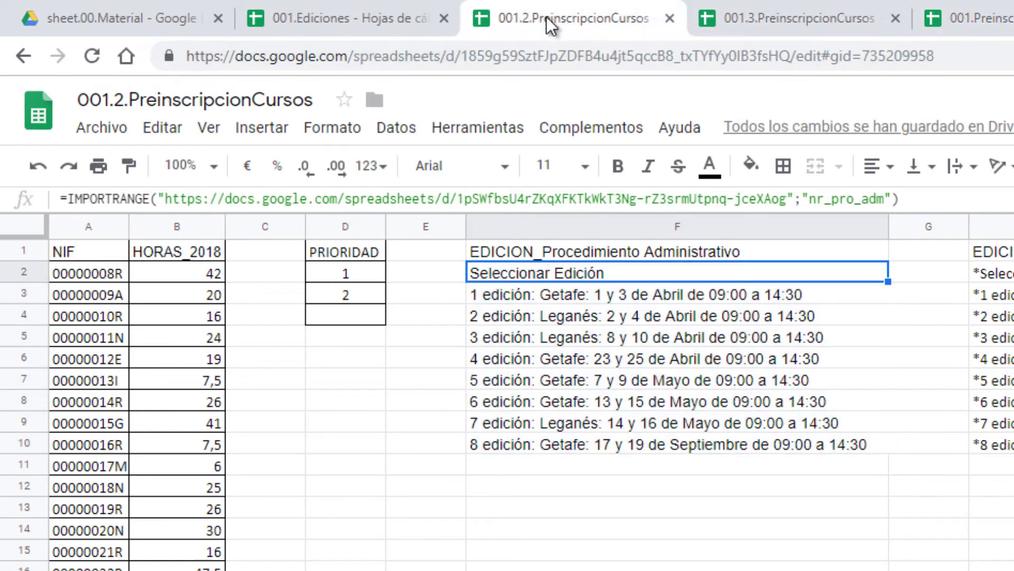
left_click(350, 9)
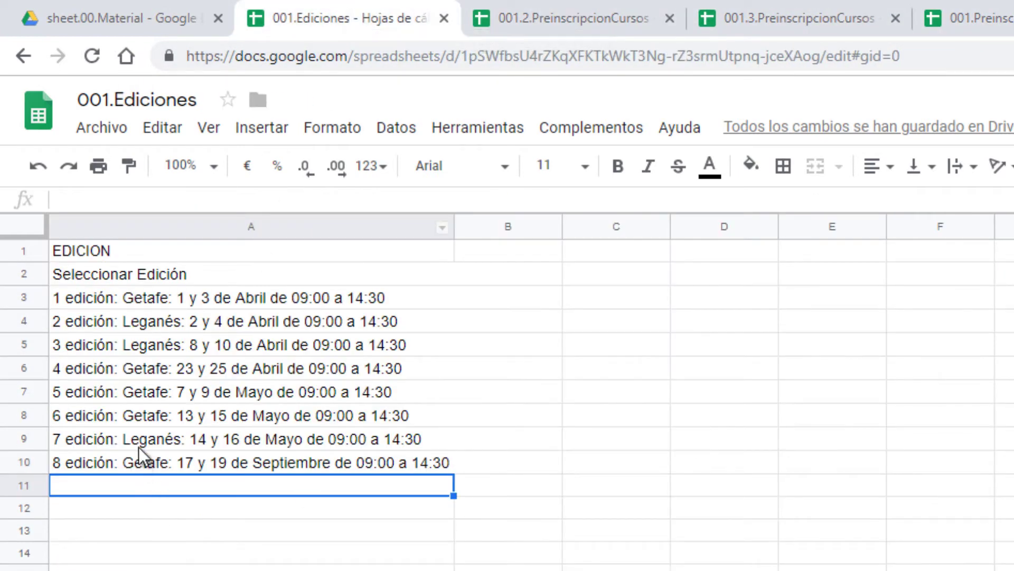
Step: Copy the 8th edition into A11 and change its number to make '9 edición' Getafe, 17 y 19 de Septiembre
left_click(129, 457)
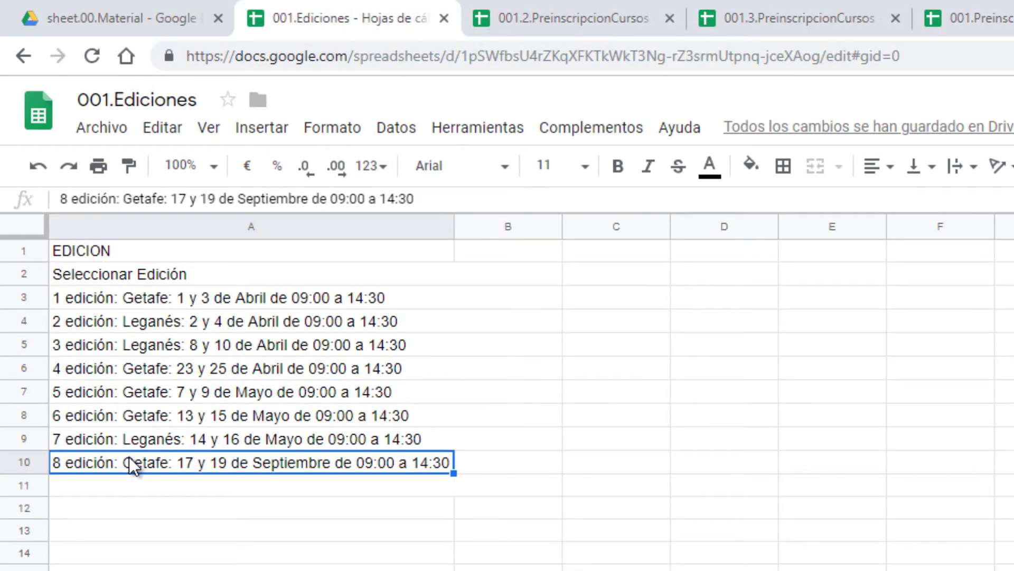
left_click(163, 493)
type("8 edición: Getafe: 17 y 19 de Septiembre de 09:00 a 14:30")
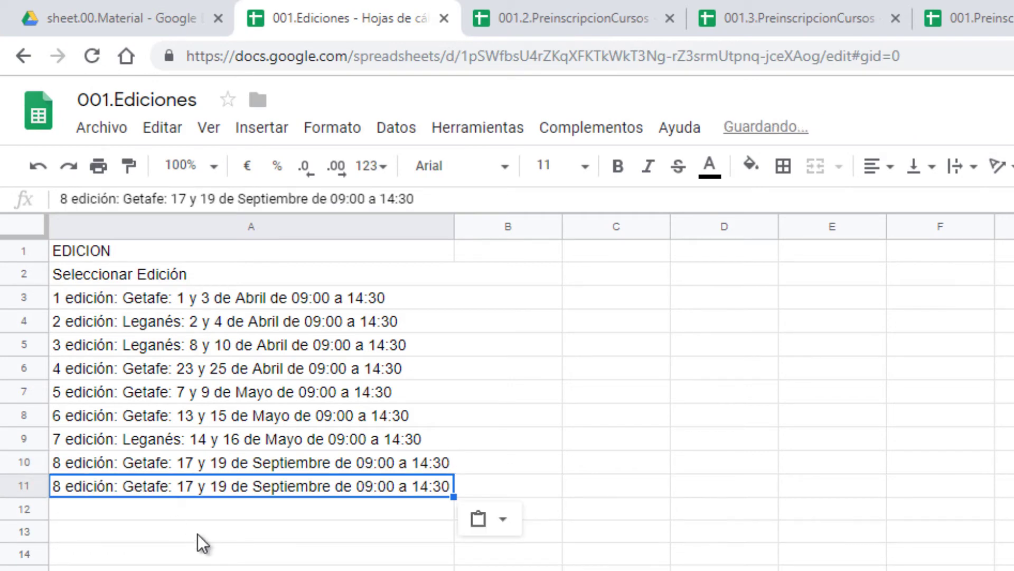
left_click(73, 203)
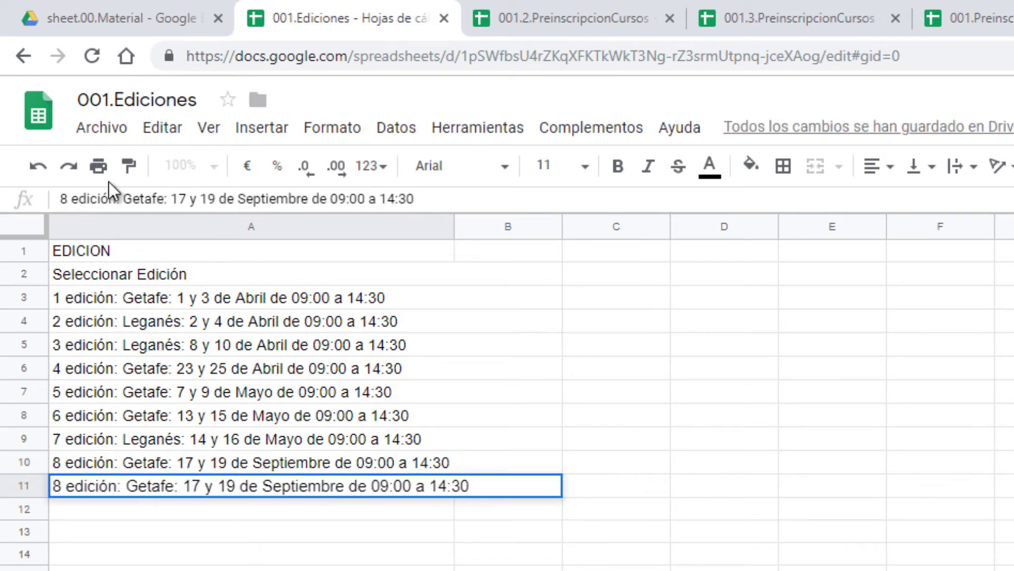
key("BackSpace")
key("BackSpace")
type("9")
key("Return")
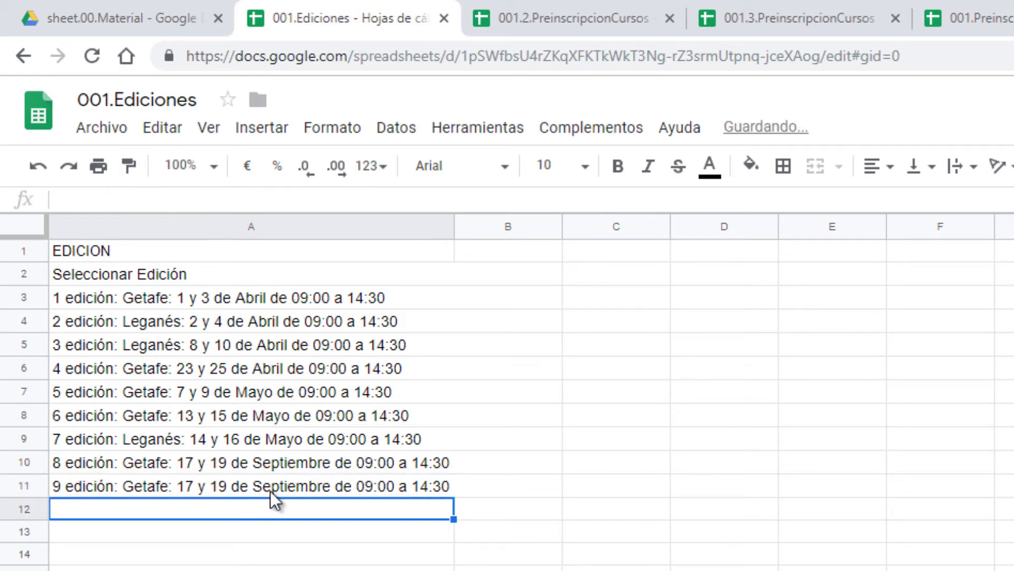
left_click(270, 491)
left_click(560, 16)
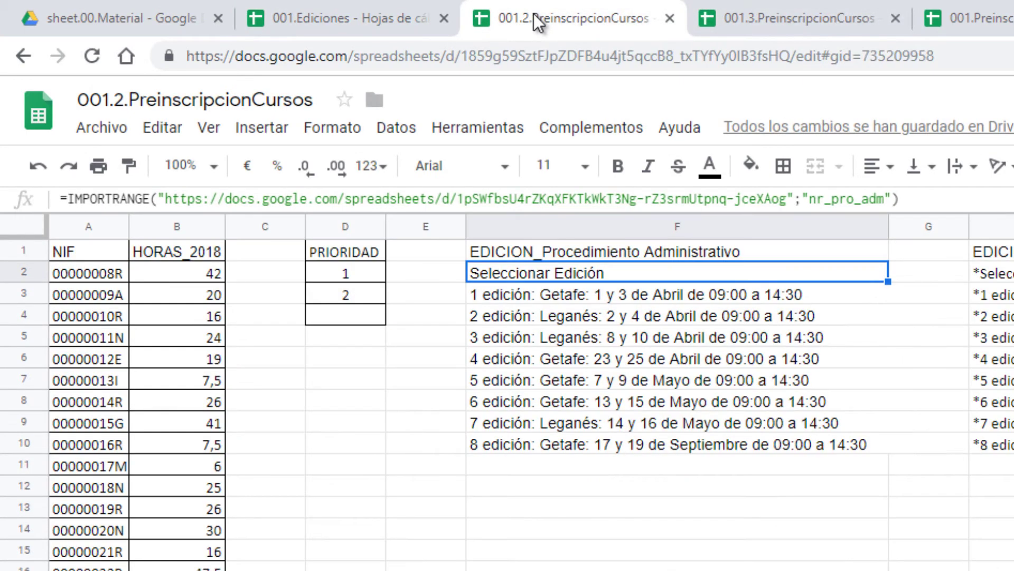
Step: Confirm the 9th Getafe September edition appears in F11 of 001.PreinscripcionCursos' imported DATOS list
left_click(818, 21)
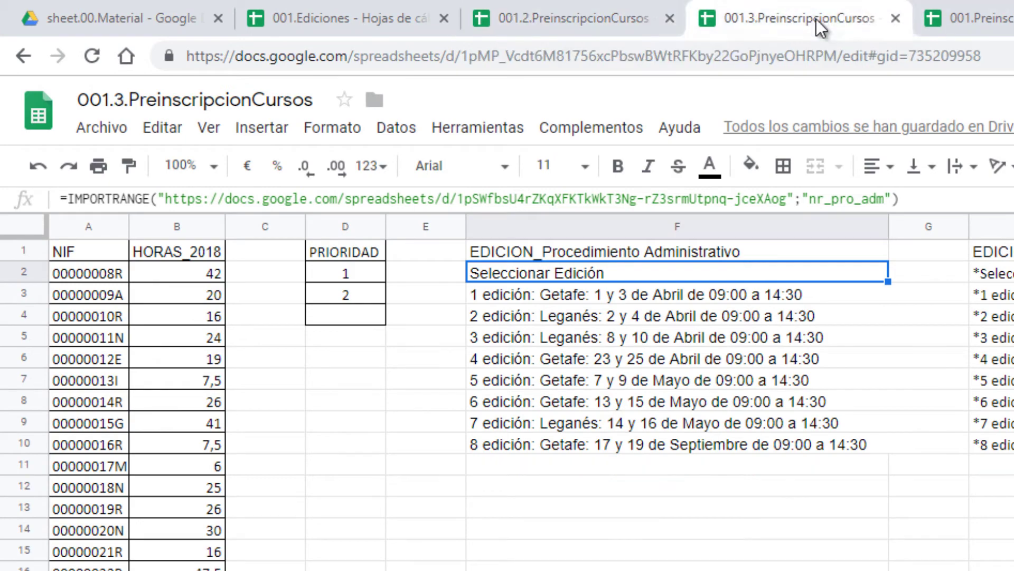
key("ctrl+Tab")
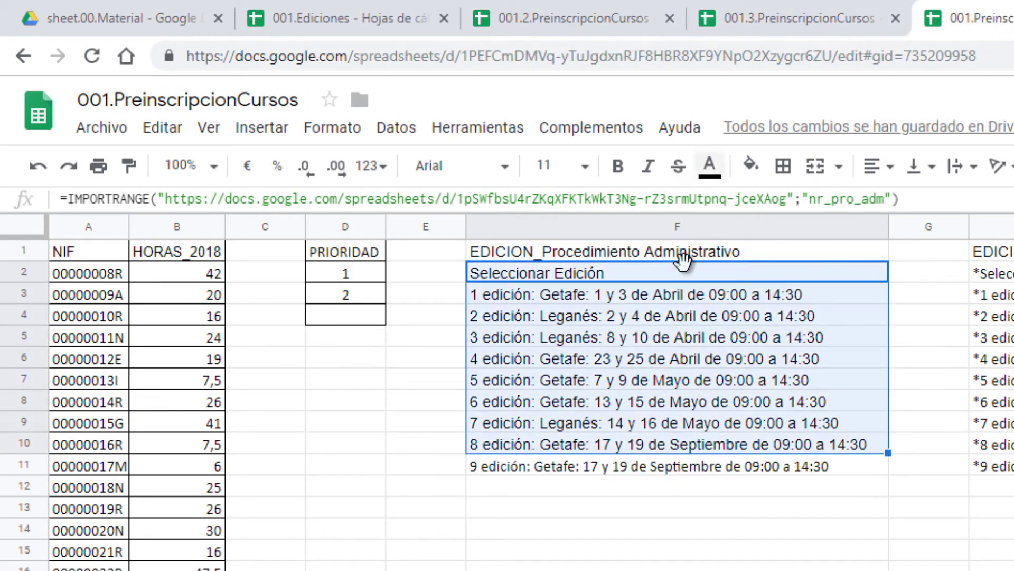
left_click(725, 470)
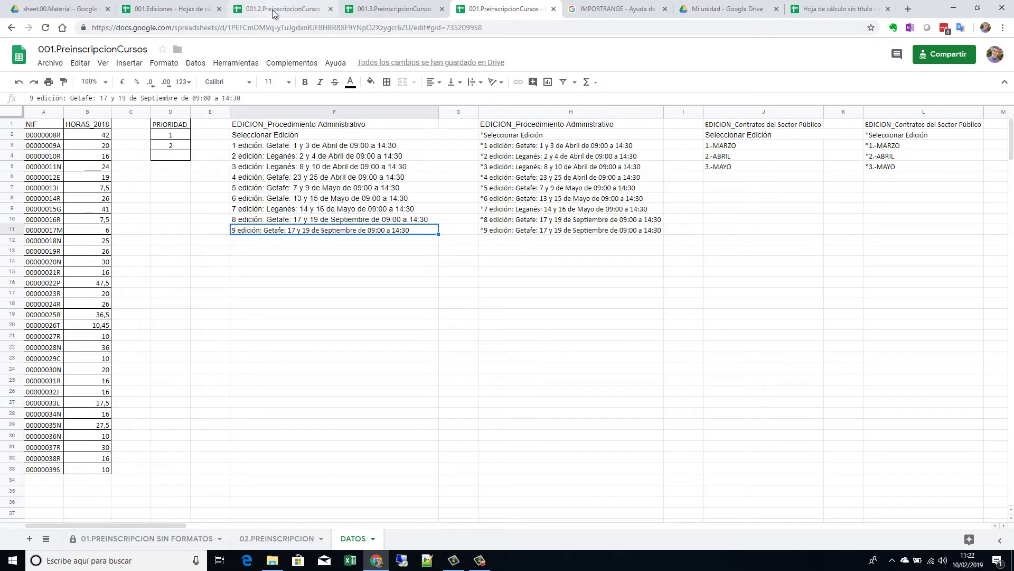
left_click(273, 10)
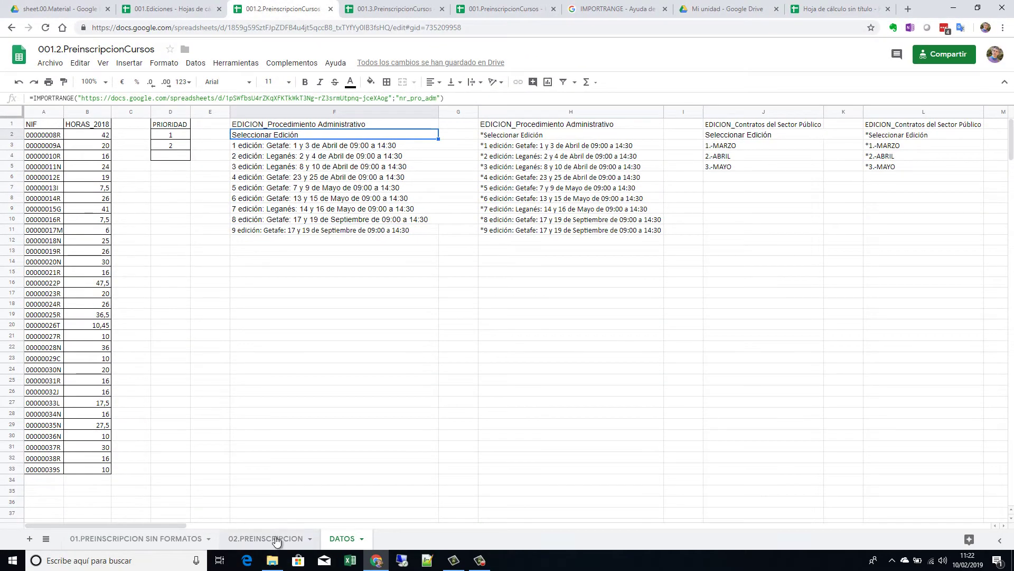
Step: Open the 02.PREINSCRIPCION sheet in 001.2, 001.3 and 001.PreinscripcionCursos
left_click(269, 538)
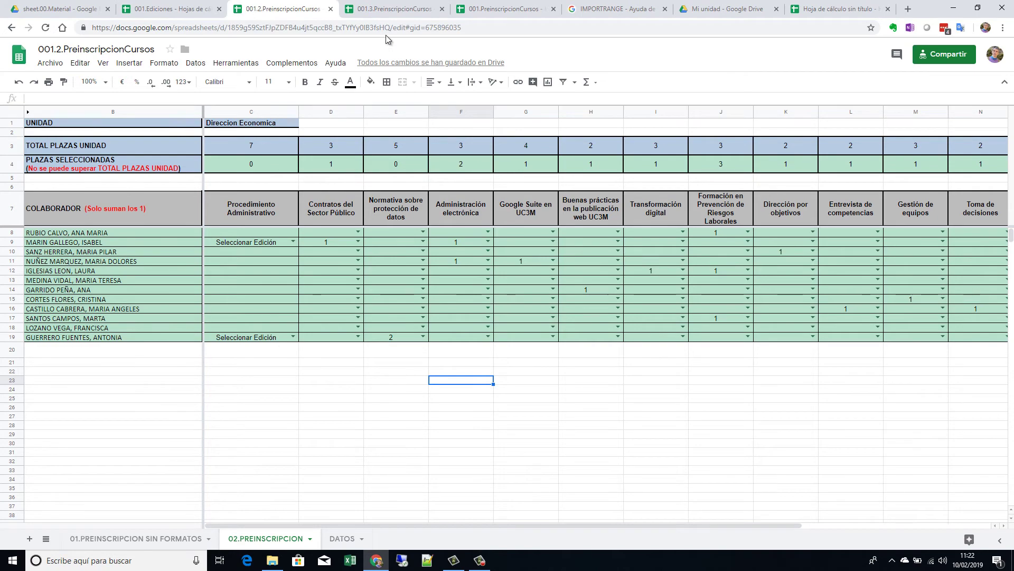
left_click(383, 9)
left_click(265, 539)
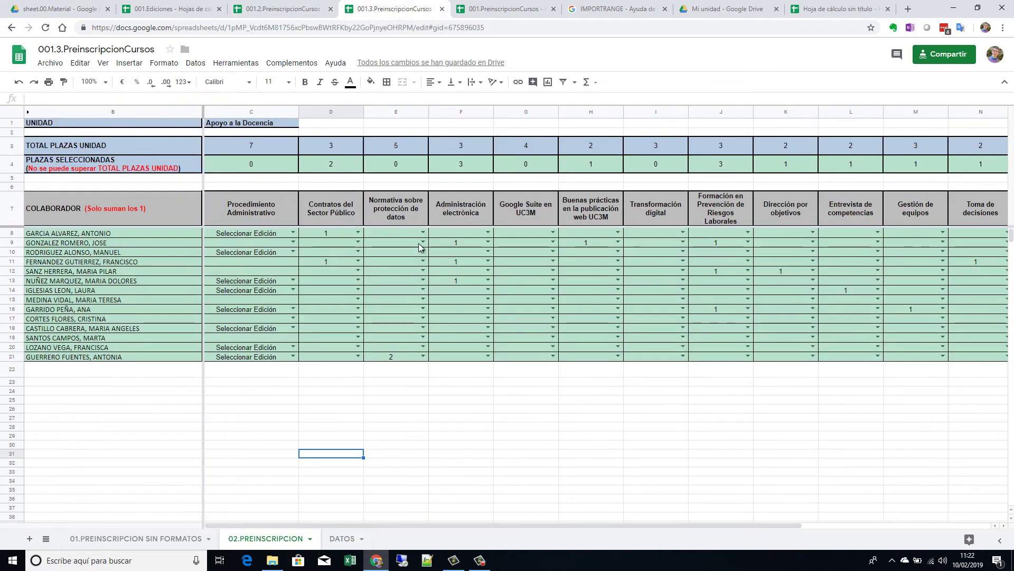
left_click(492, 9)
left_click(276, 538)
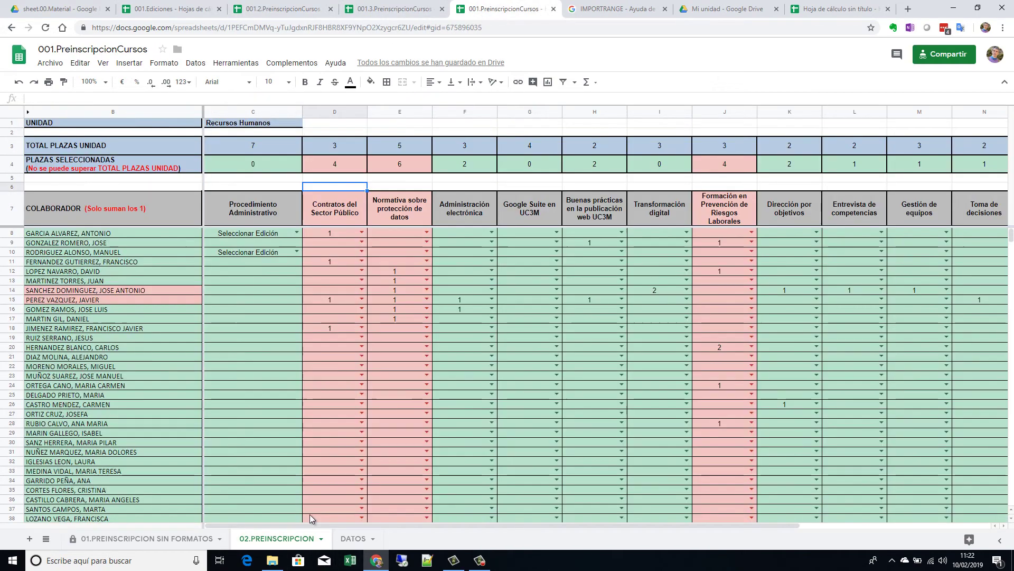
left_click(300, 11)
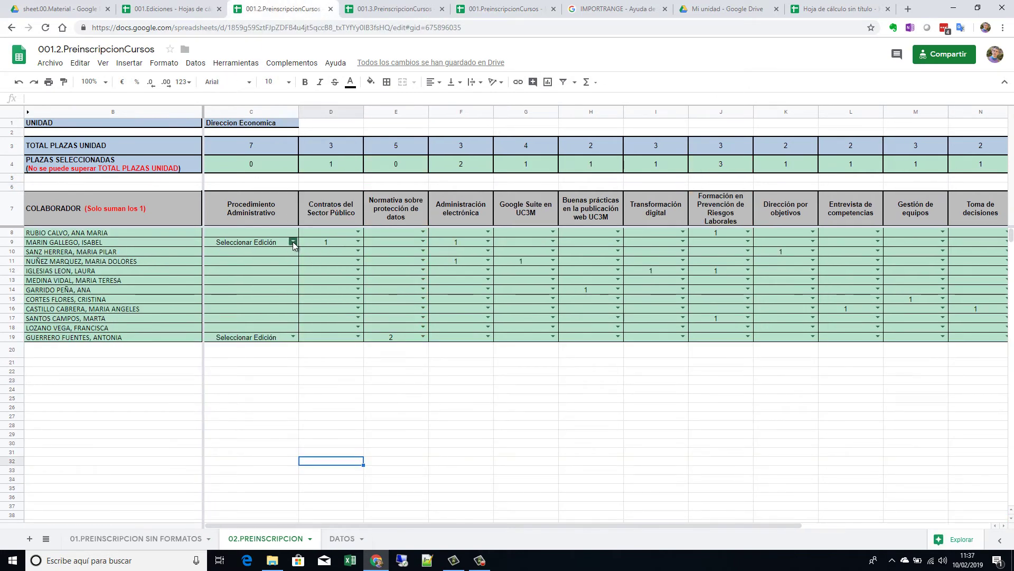
Step: Check that the C9 and C8 edition dropdowns offer the 9th edition, then go to DATOS
left_click(292, 242)
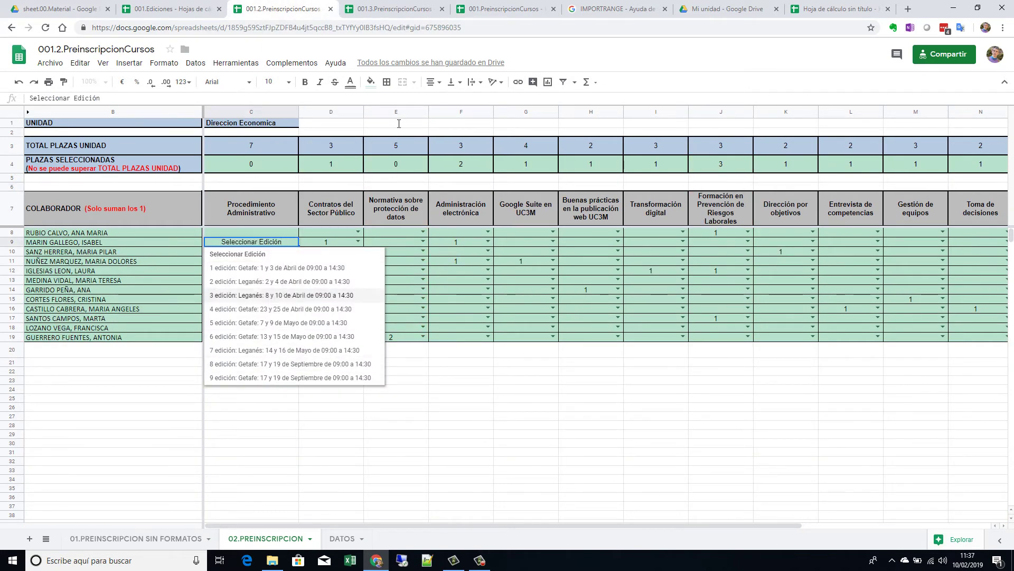
left_click(402, 14)
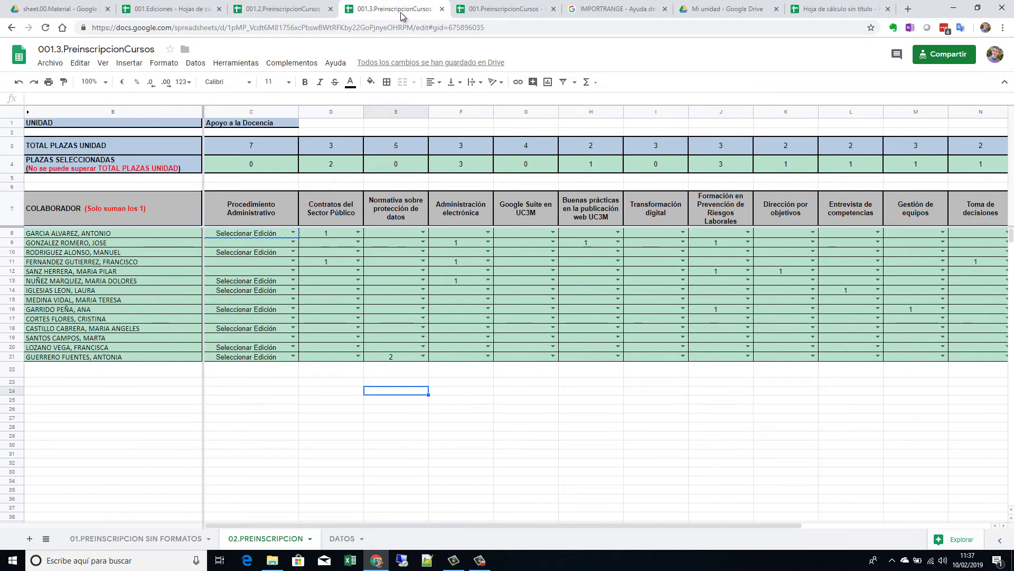
left_click(293, 233)
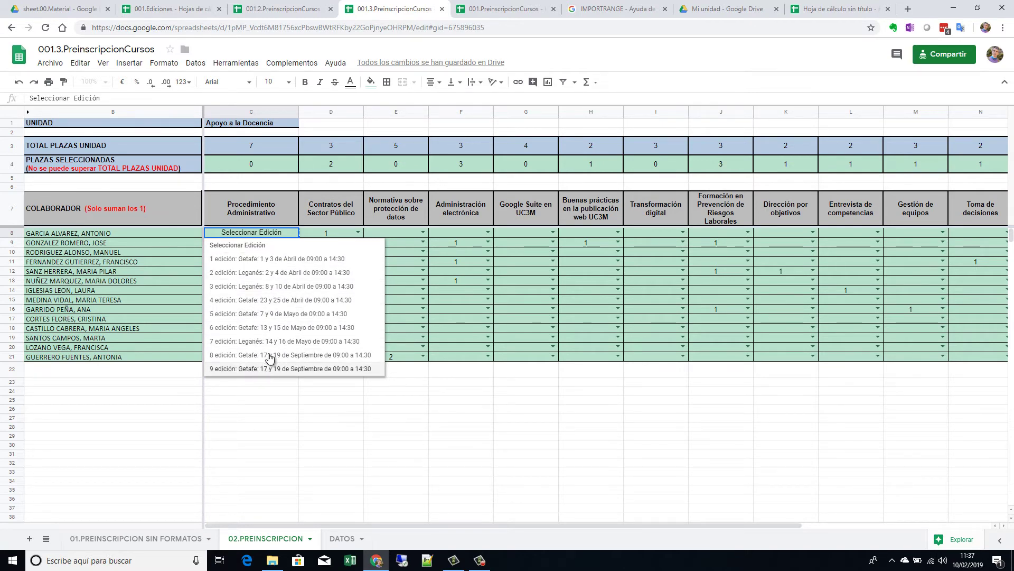
left_click(343, 538)
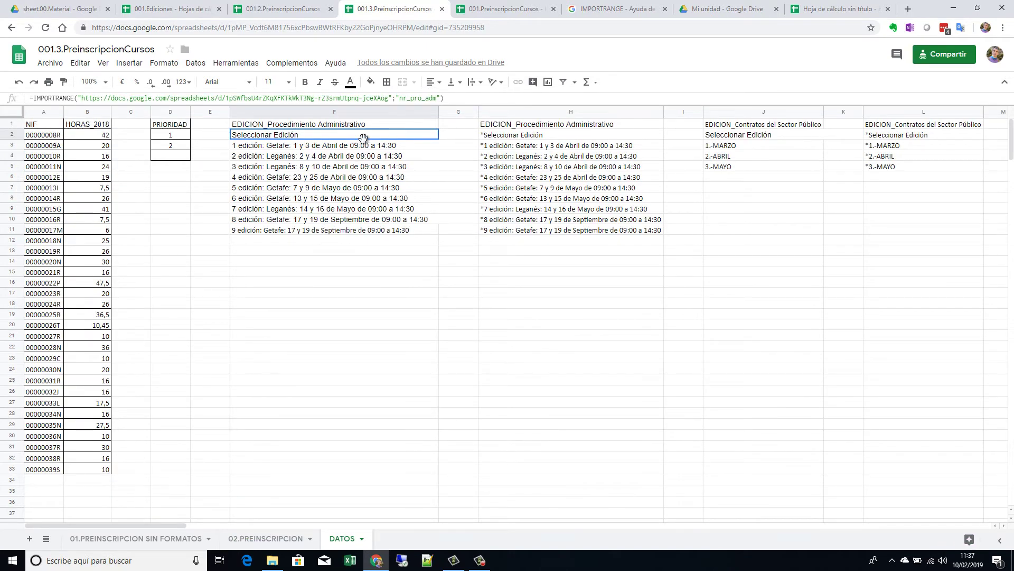
Step: Inspect the imported editions down column F on DATOS, then return to 001.Ediciones
left_click(418, 281)
left_click_drag(395, 136, 384, 311)
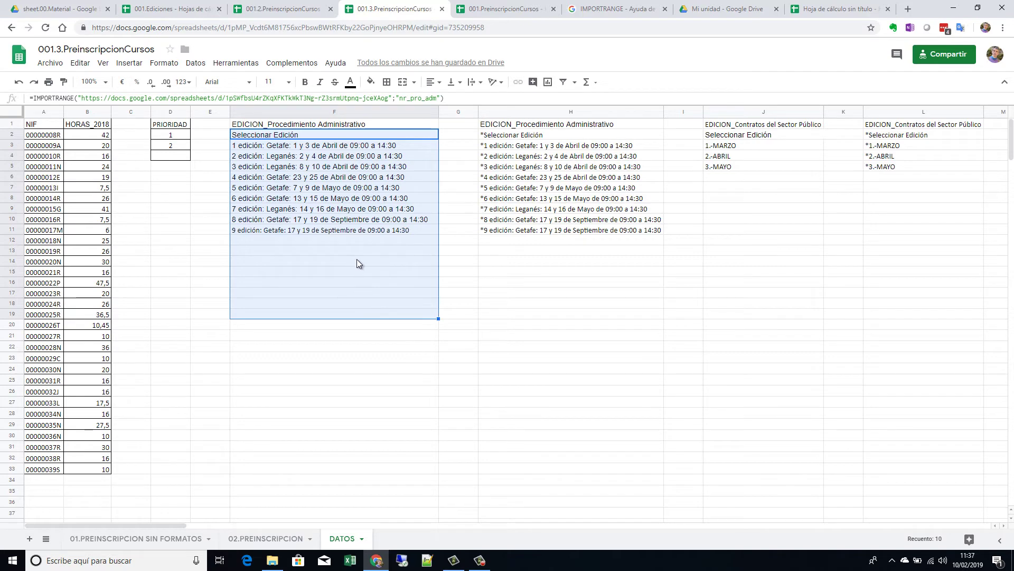
left_click(359, 239)
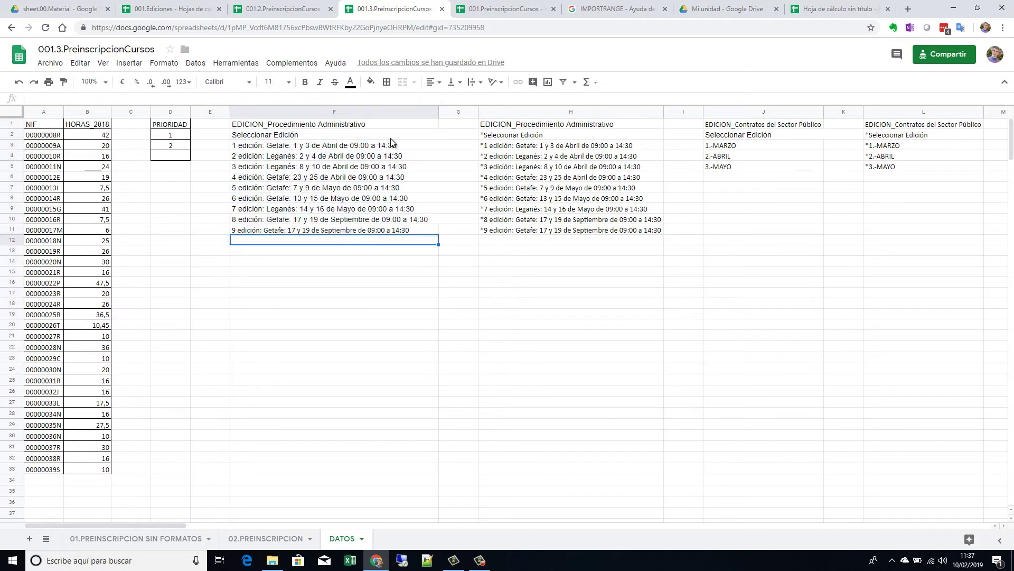
left_click_drag(391, 138, 374, 466)
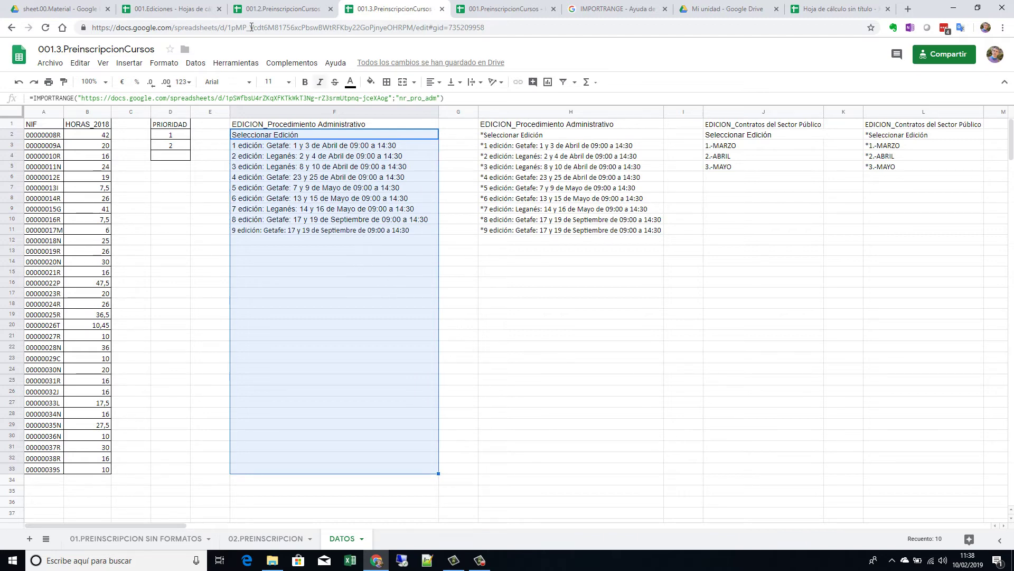
left_click(184, 9)
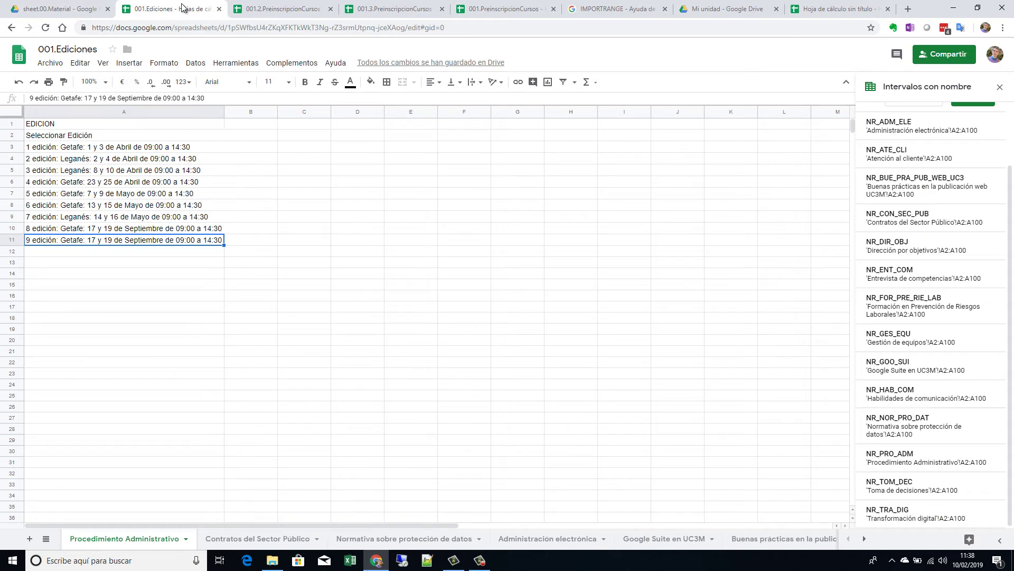
Step: Compare the C9 and C8 edition dropdowns in the preinscription files against the 001.Ediciones source
left_click(279, 8)
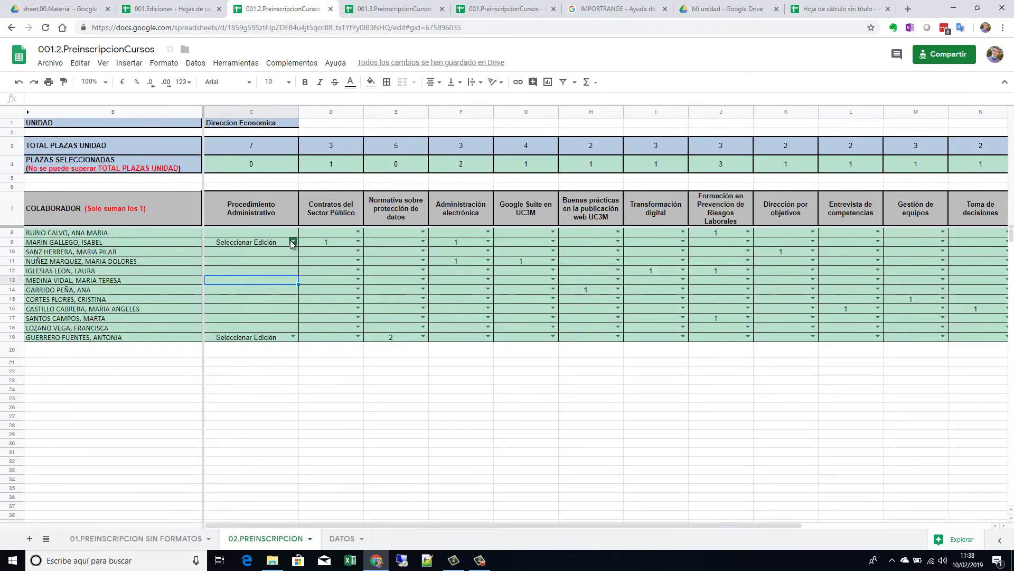
left_click(294, 242)
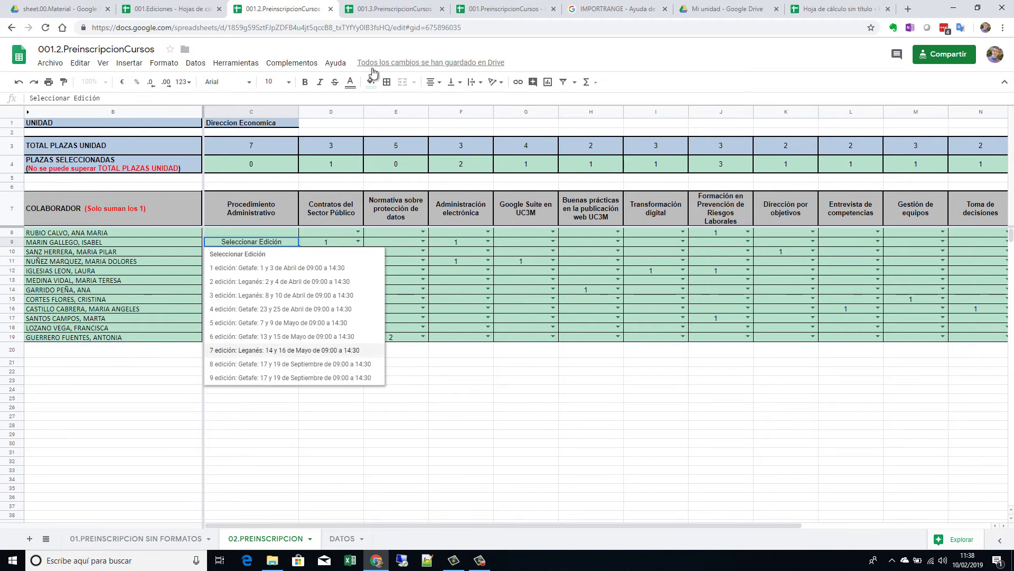
left_click(391, 9)
left_click(351, 210)
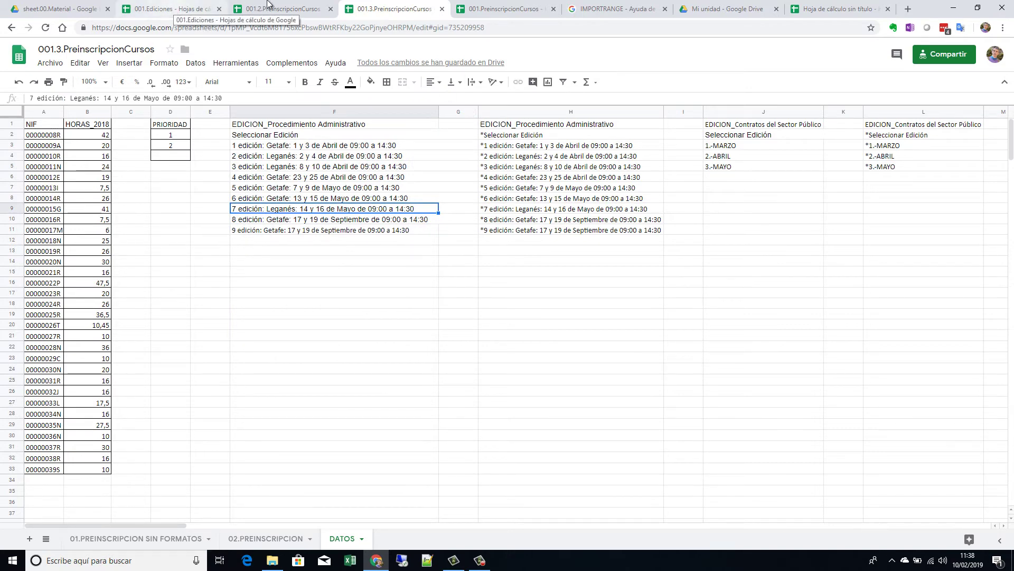
left_click(502, 9)
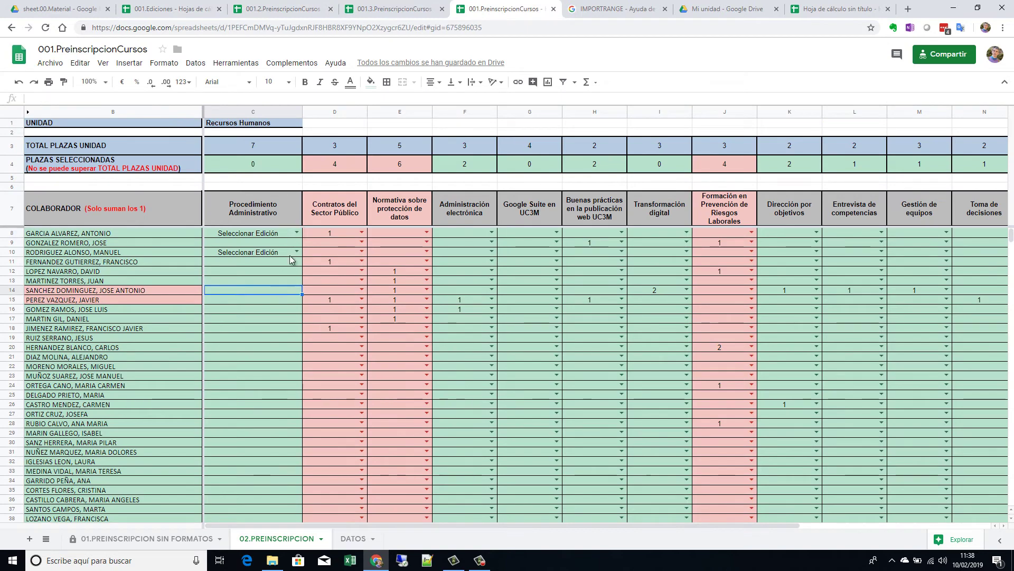
left_click(298, 232)
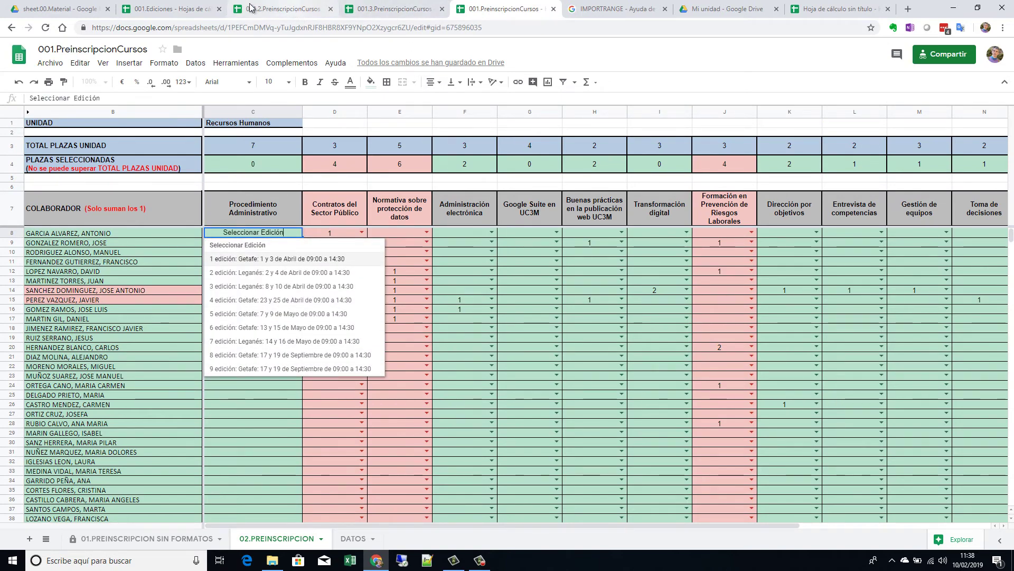
left_click(182, 10)
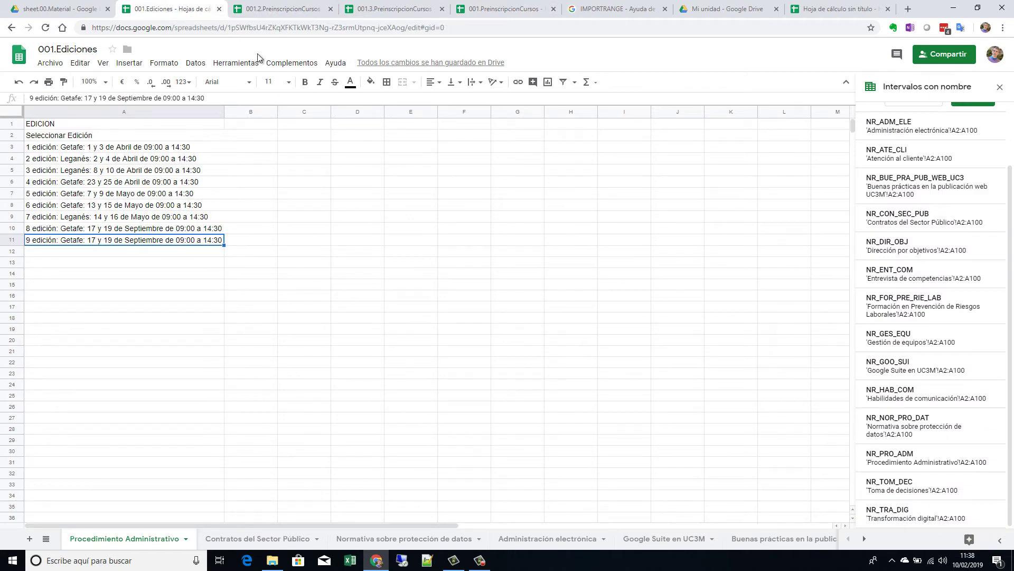
Step: Flip between the 001.2 and 001.3 files and inspect the IMPORTRANGE formula in 001.3's DATOS F2
left_click(275, 9)
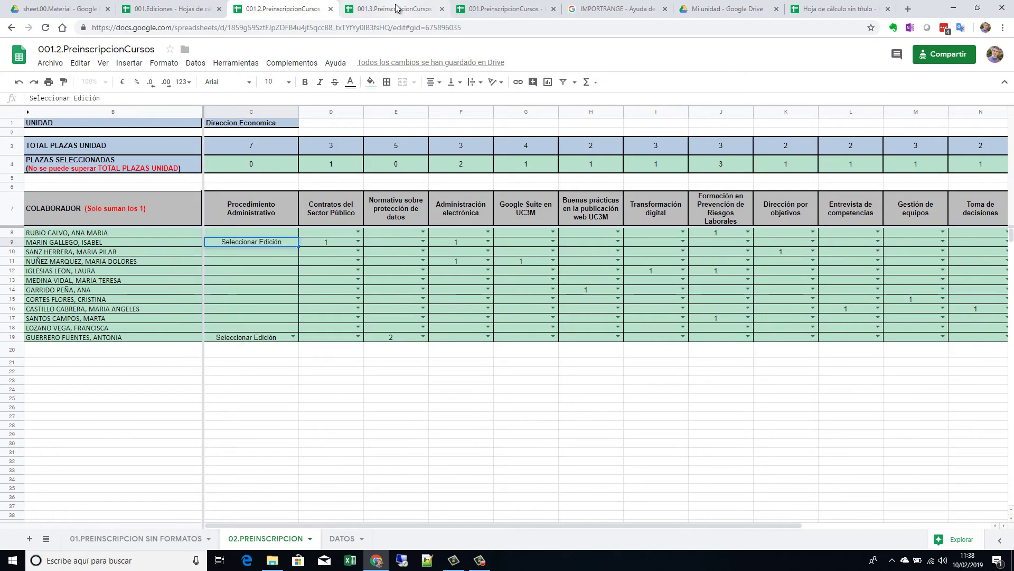
left_click(397, 9)
left_click(294, 11)
left_click(397, 9)
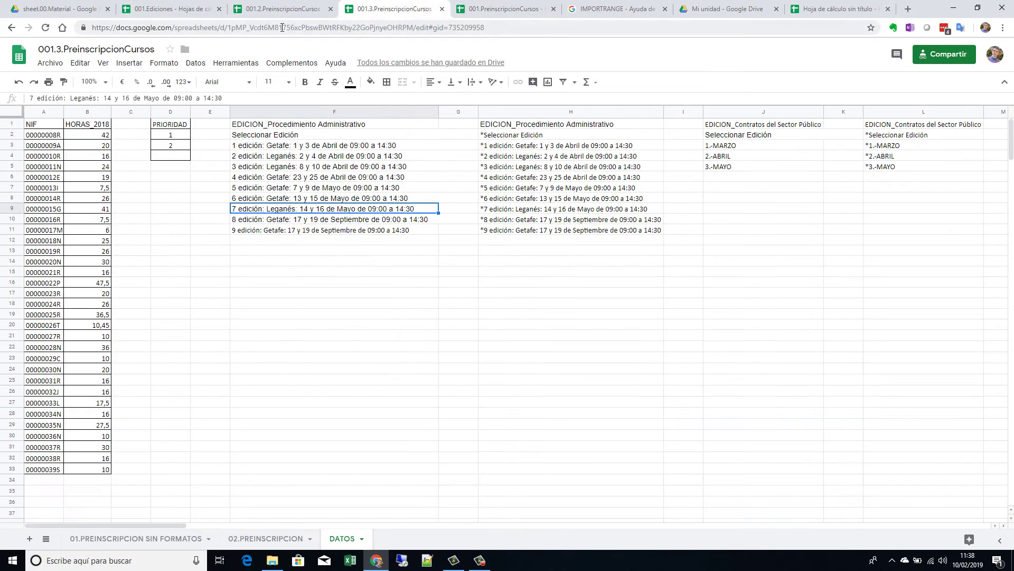
left_click(293, 11)
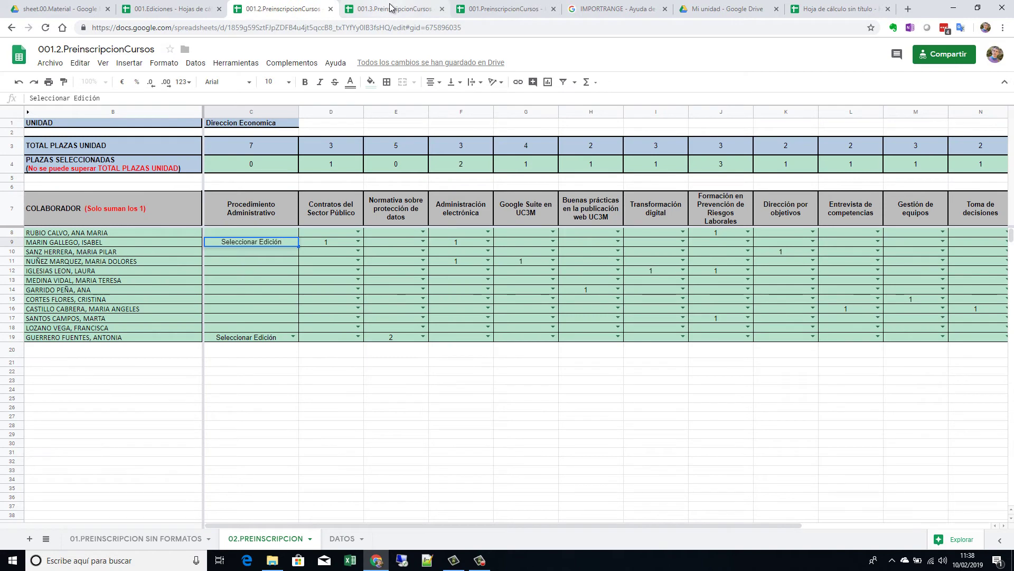
left_click(397, 9)
left_click(304, 136)
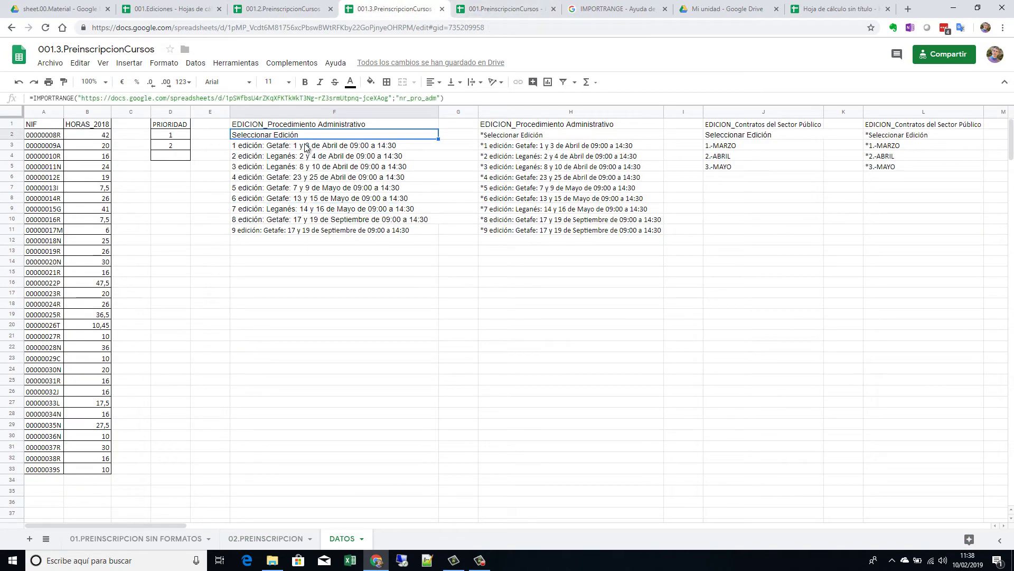
left_click(499, 9)
Step: View the DATOS edition list in 001.PreinscripcionCursos, then compare it with the 001.Ediciones source
left_click(353, 538)
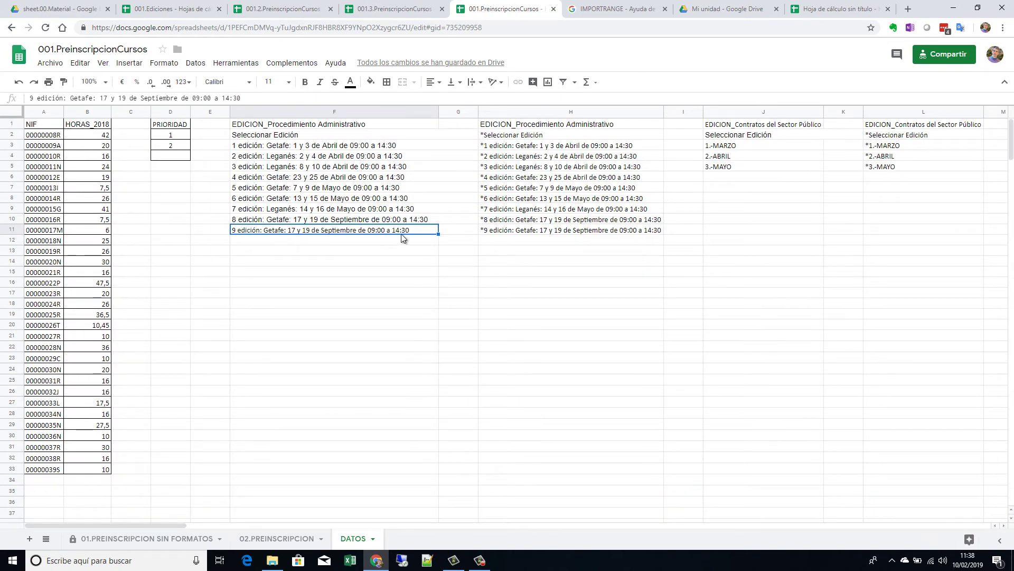
left_click(169, 11)
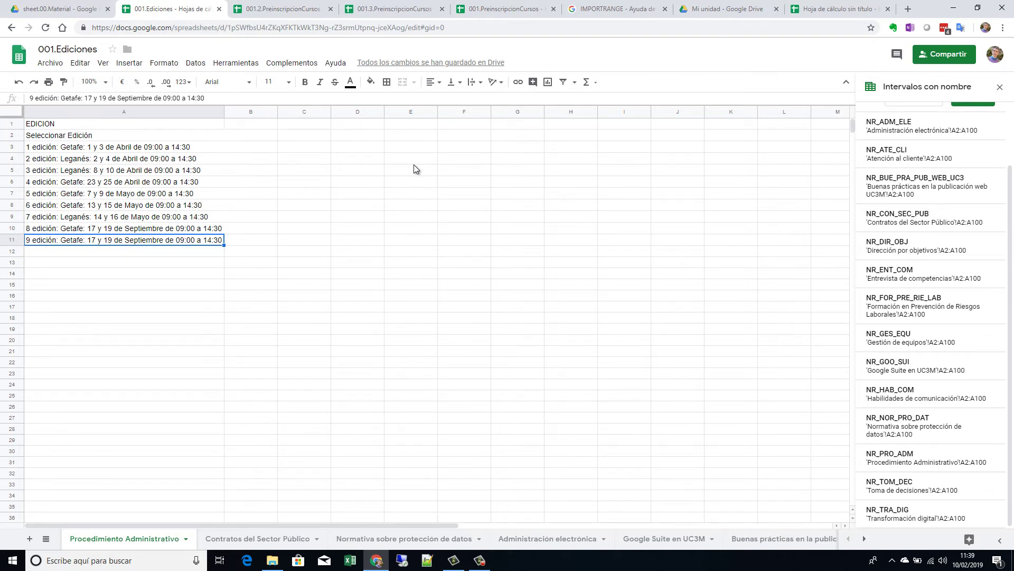
Step: Review the collaborator entries in 001.2.PreinscripcionCursos, comparing them with the other PreinscripcionCursos files
left_click(280, 8)
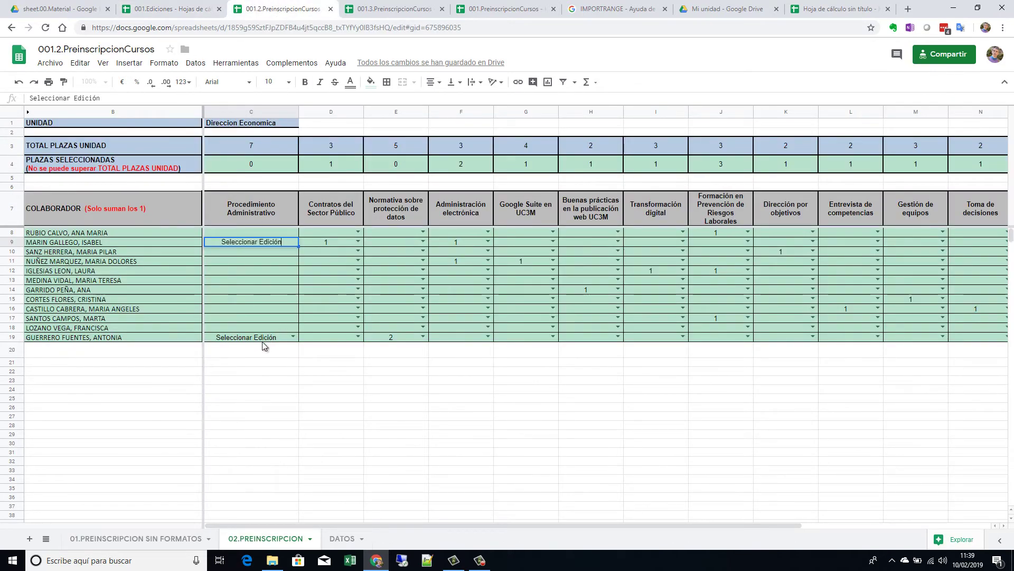
left_click(131, 233)
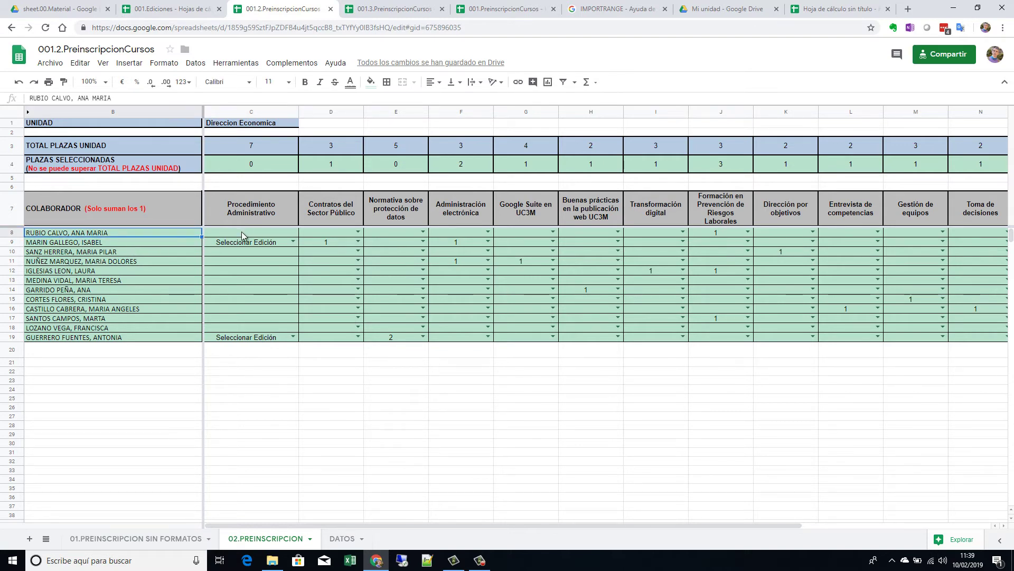
left_click(393, 14)
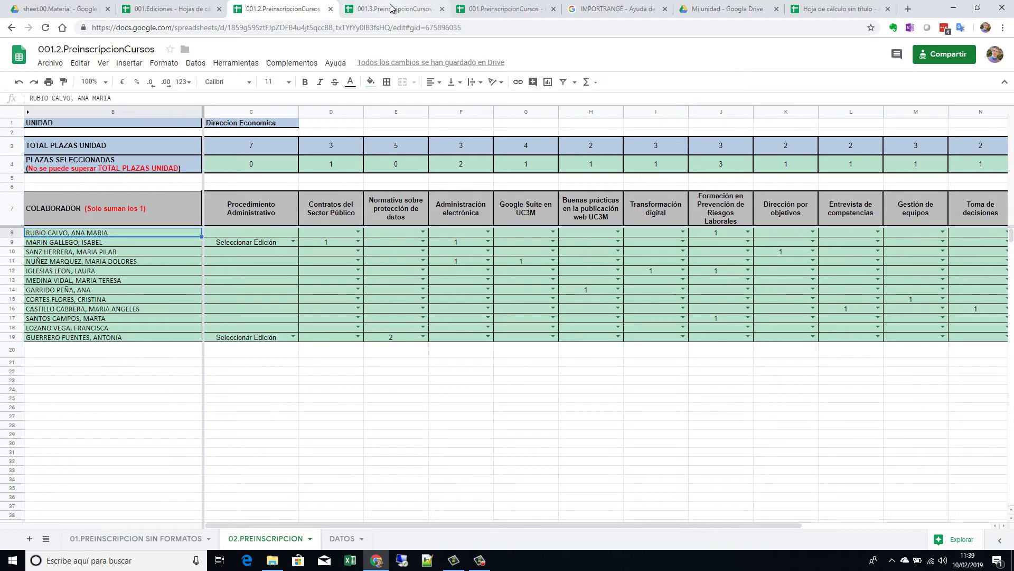
left_click(281, 9)
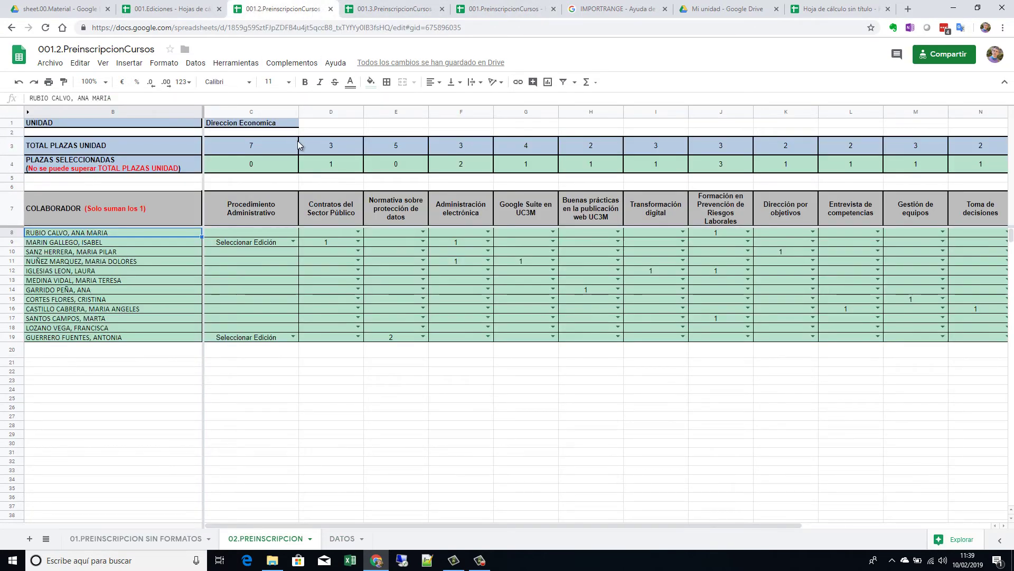
left_click(393, 9)
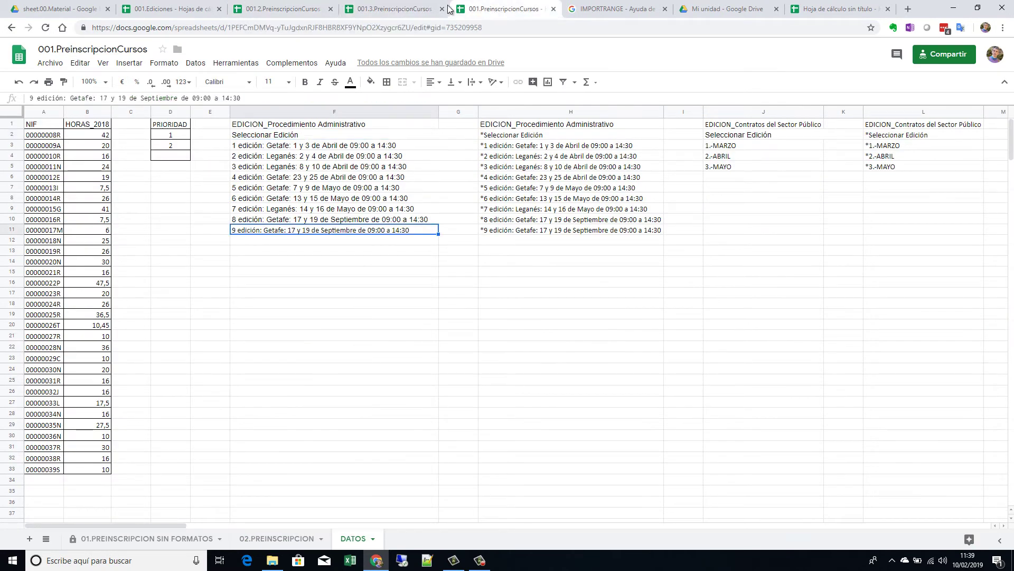
left_click(281, 9)
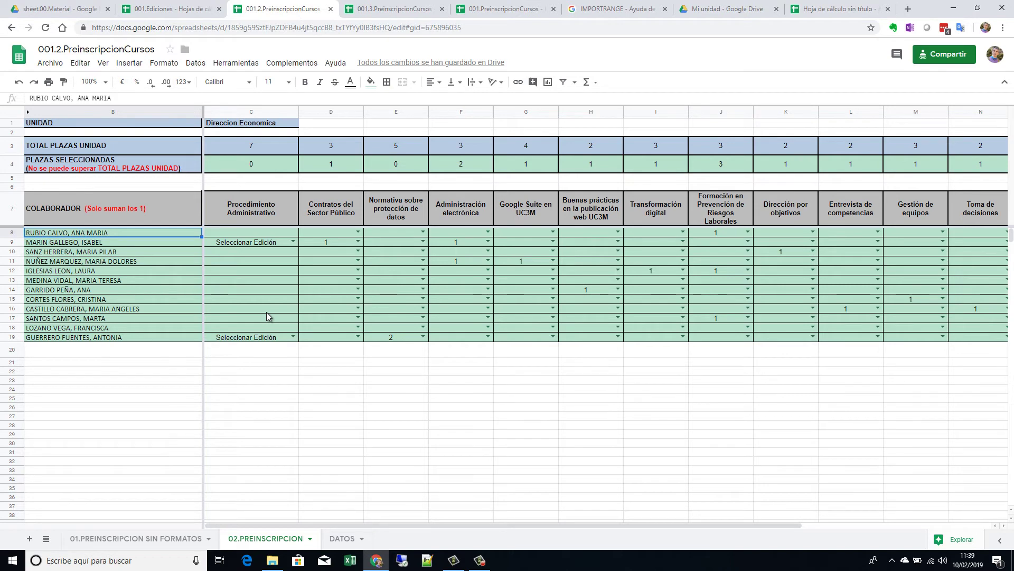
left_click(154, 250)
left_click(160, 232)
left_click(394, 9)
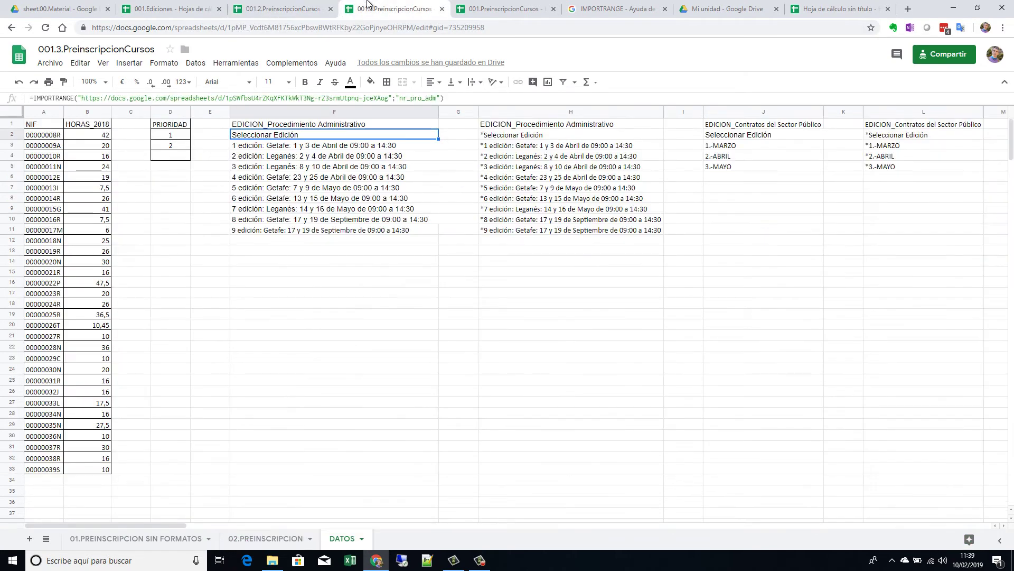
Step: Review the 02.PREINSCRIPCION sheets of 001.3 and 001.PreinscripcionCursos
left_click(277, 539)
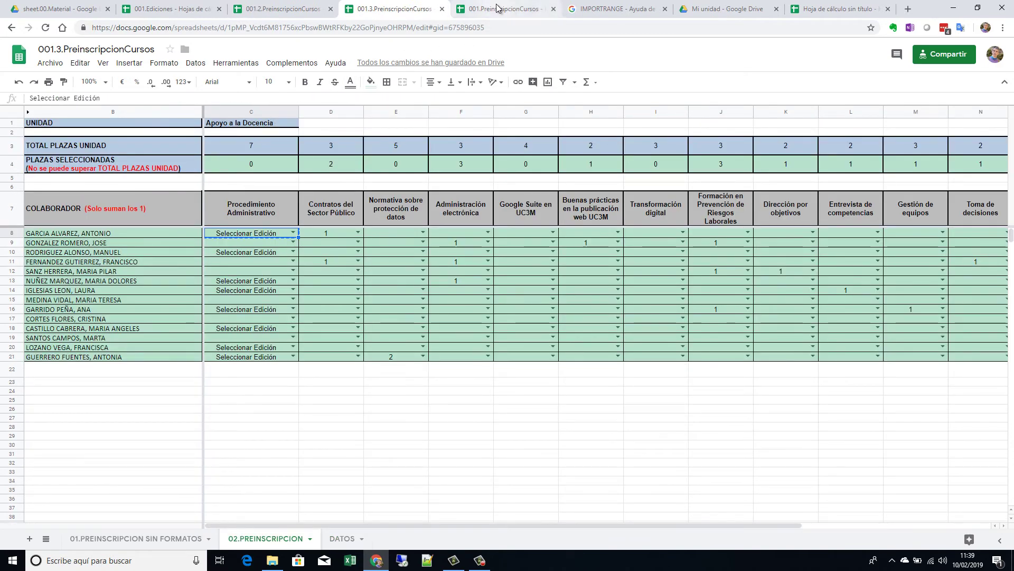
left_click(501, 8)
left_click(277, 538)
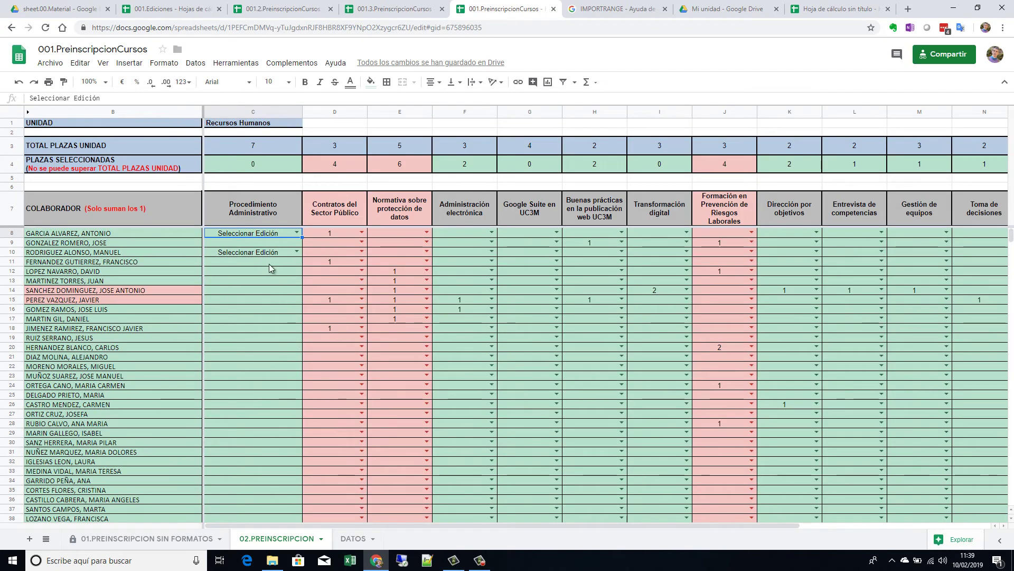
scroll(268, 264, "down", 2)
scroll(268, 264, "up", 2)
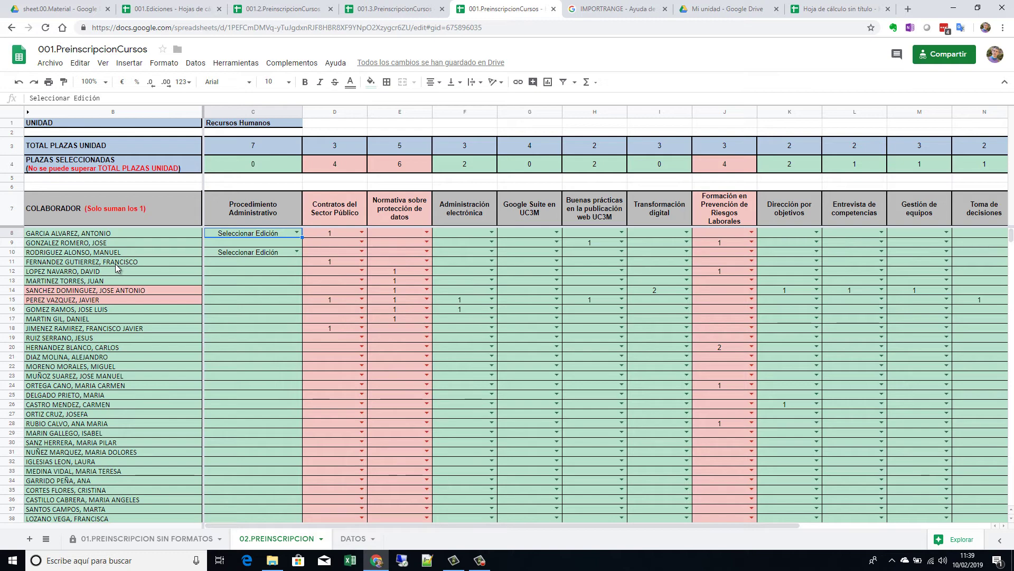
left_click(420, 7)
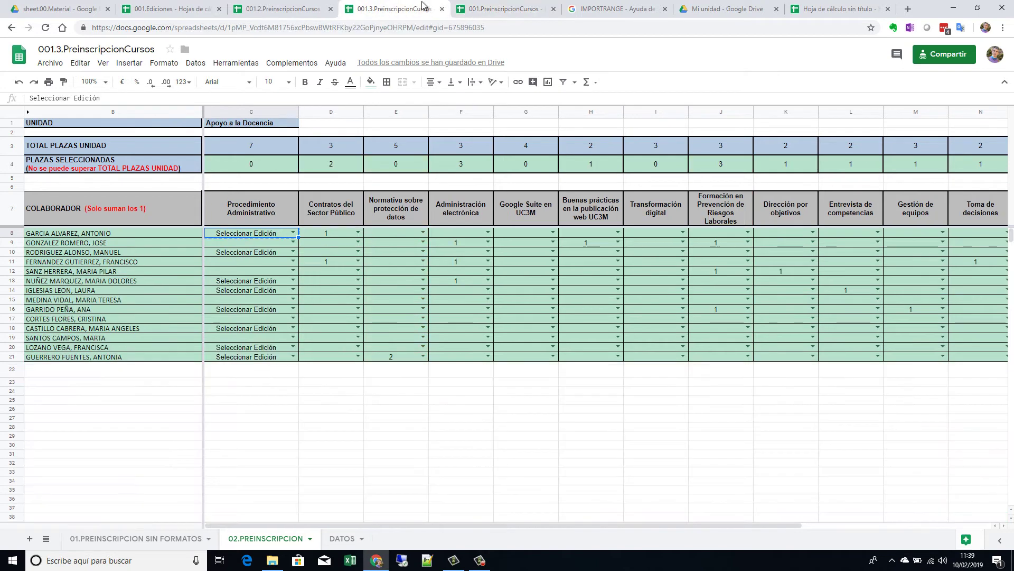
left_click(537, 13)
left_click(615, 9)
left_click(393, 9)
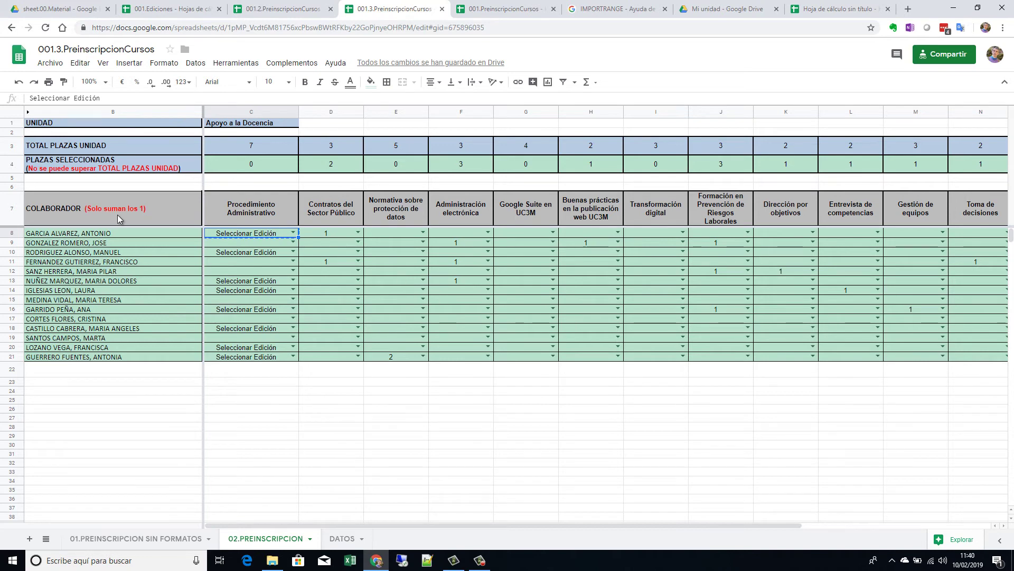
left_click(840, 9)
Step: Commit the IMPORTRANGE formula, then delete the imported edition list in A1:A10
left_click(299, 183)
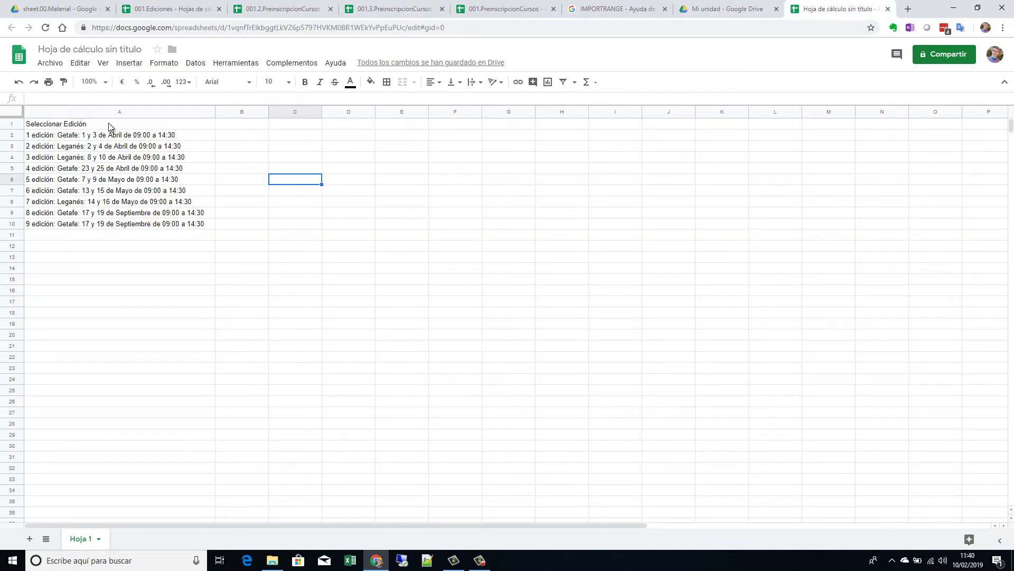
left_click_drag(110, 127, 133, 229)
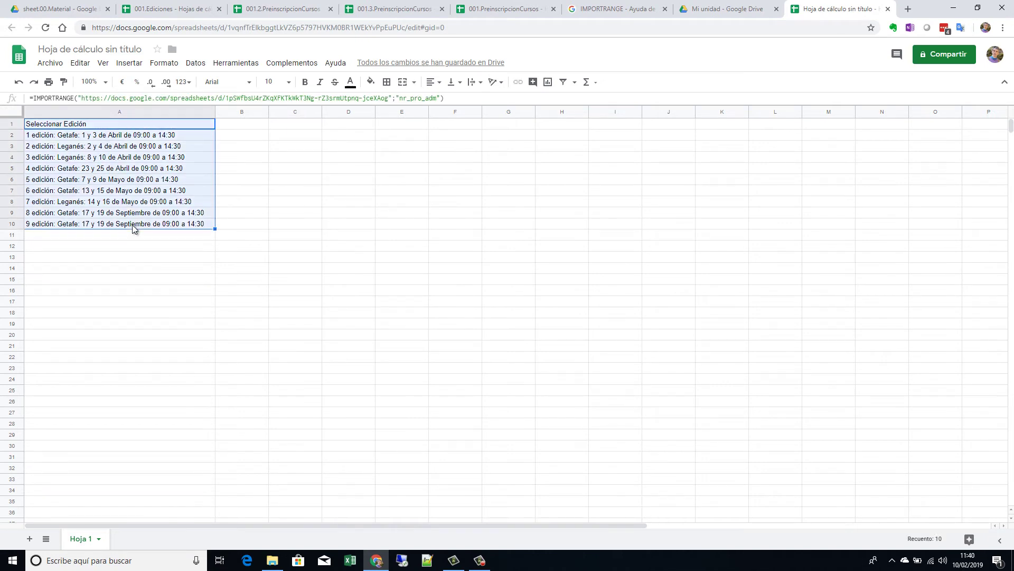
key("Delete")
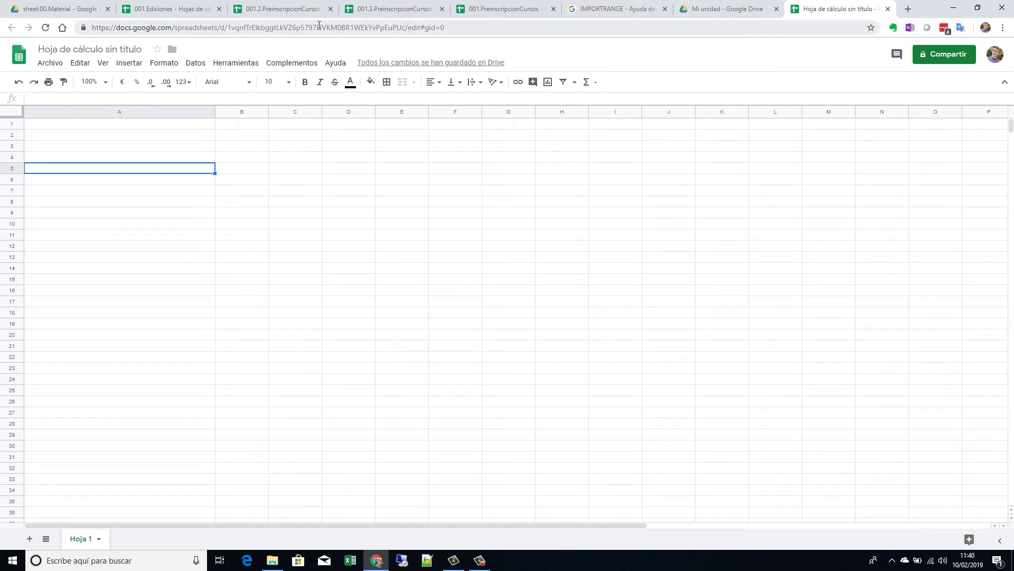
Step: Return to the 02.PREINSCRIPCION grid of 001.2.PreinscripcionCursos
left_click(285, 9)
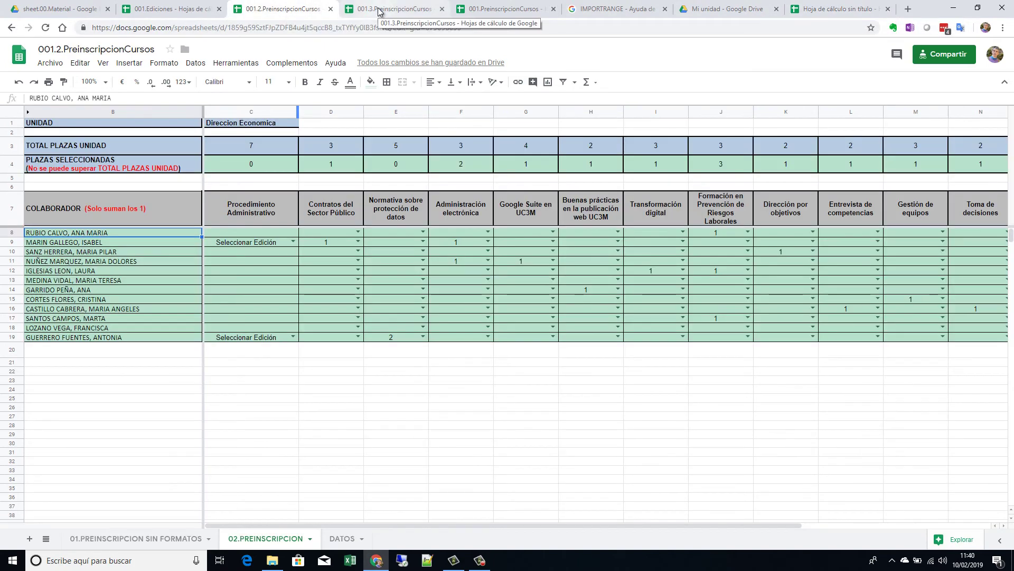
left_click(379, 9)
left_click(476, 10)
left_click(267, 10)
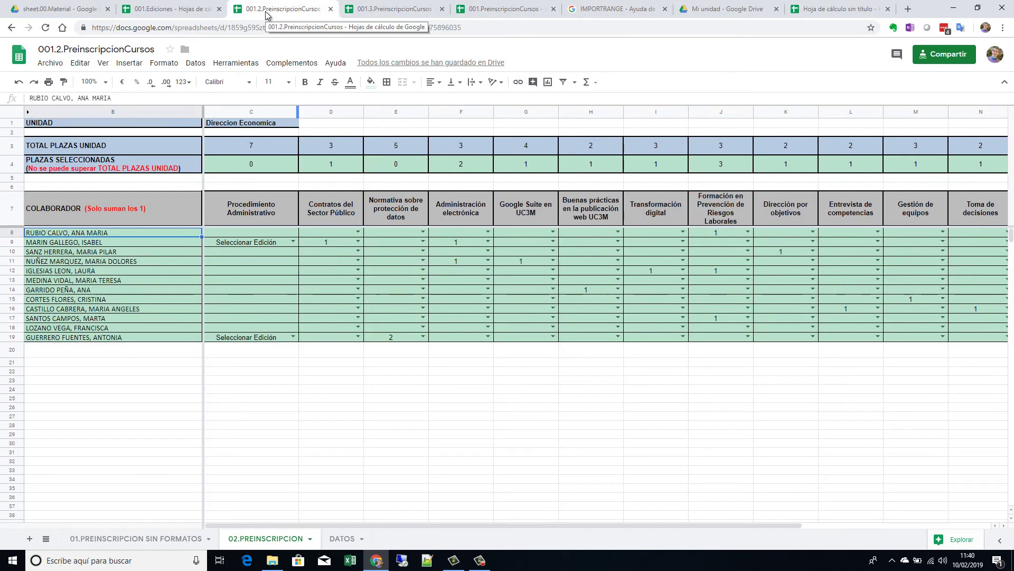
left_click(192, 298)
left_click(173, 235)
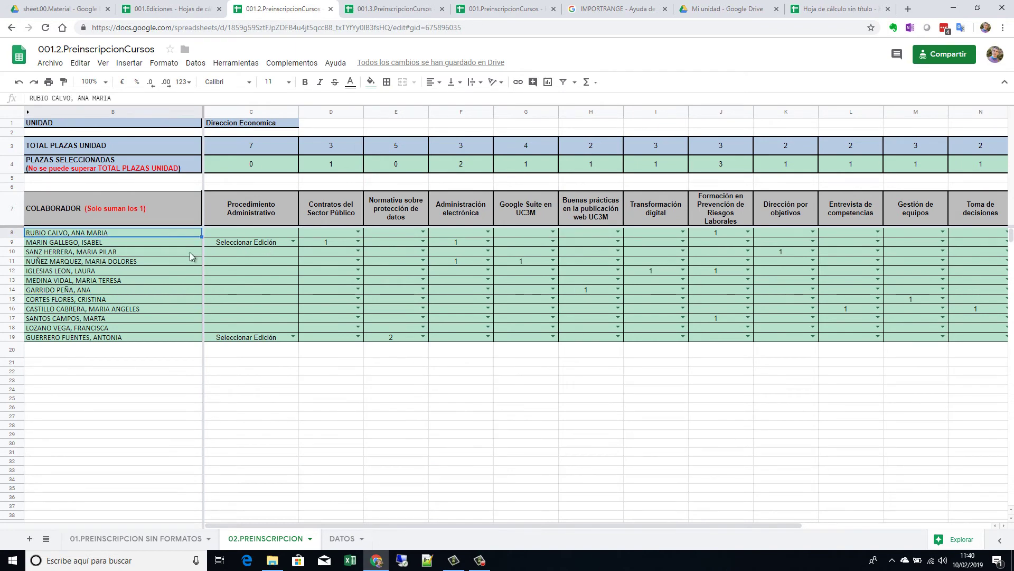
Step: Unhide the NIF column A in the PreinscripcionCursos files, ending on 001.2
left_click(28, 113)
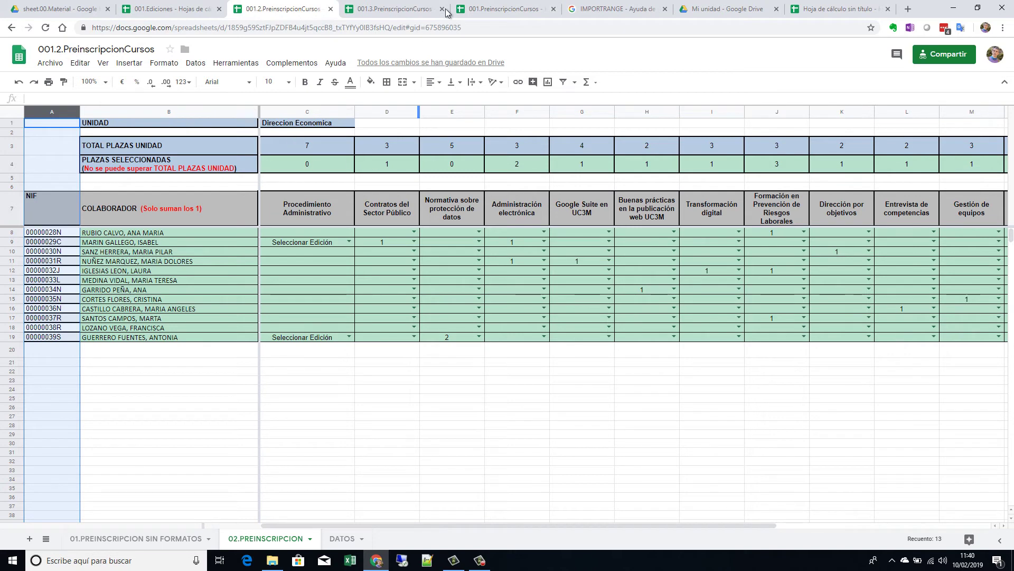
left_click(400, 11)
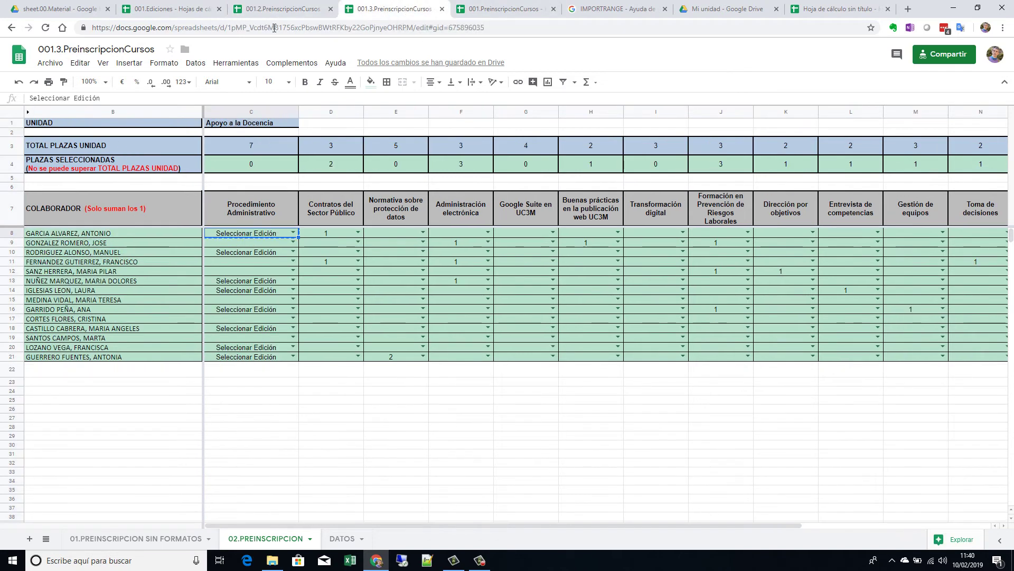
left_click(504, 9)
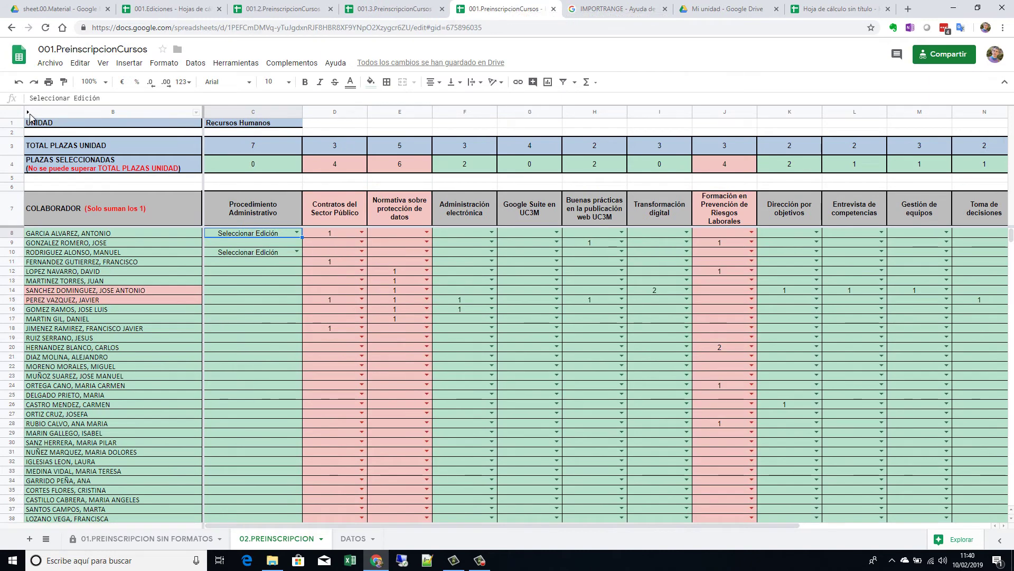
left_click(28, 113)
left_click(383, 11)
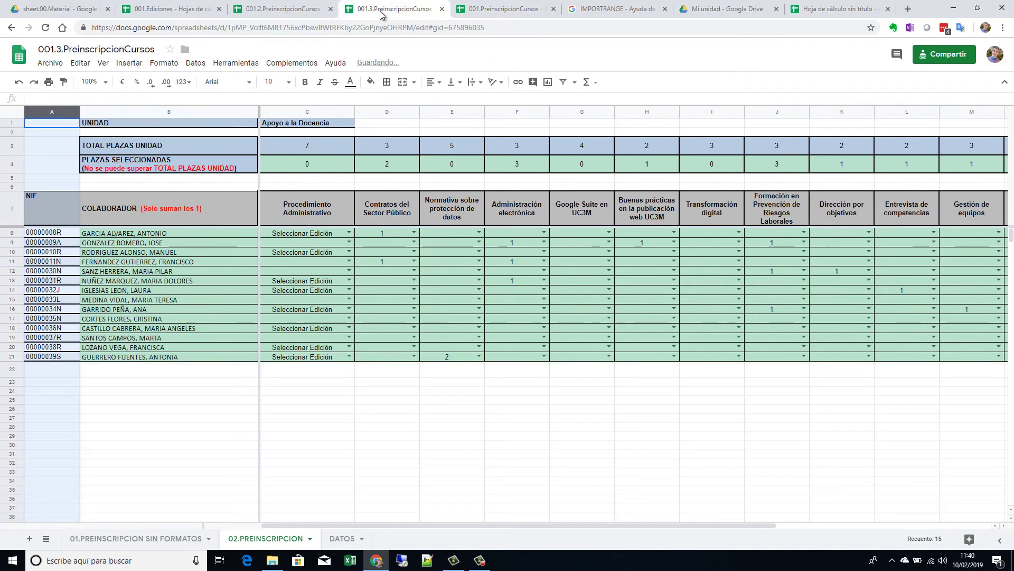
left_click(280, 9)
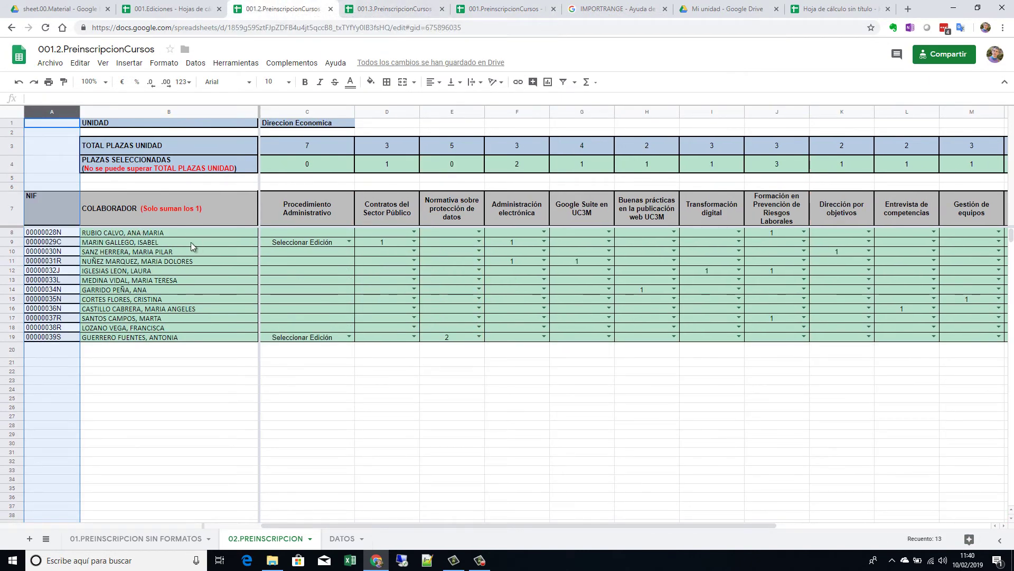
Step: Select the header row from NIF through Atención al cliente
left_click(53, 199)
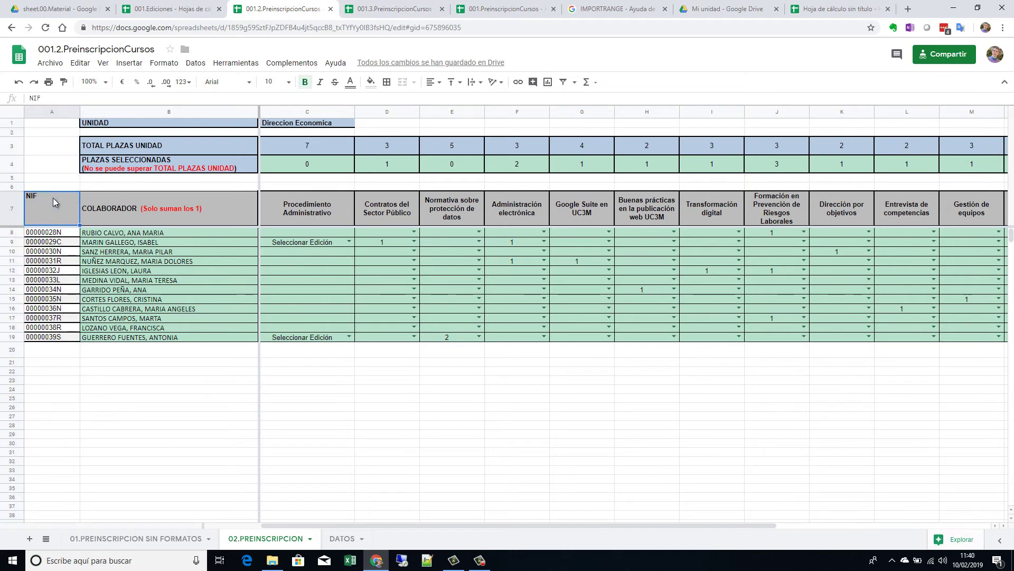
key("shift+Right")
key("shift+Right")
key("shift+Right")
key("shift+Right")
key("shift+Right")
key("shift+Right")
key("shift+Right")
key("shift+Right")
key("shift+Right")
key("shift+Right")
key("shift+Right")
key("shift+Right")
key("shift+Right")
key("shift+Right")
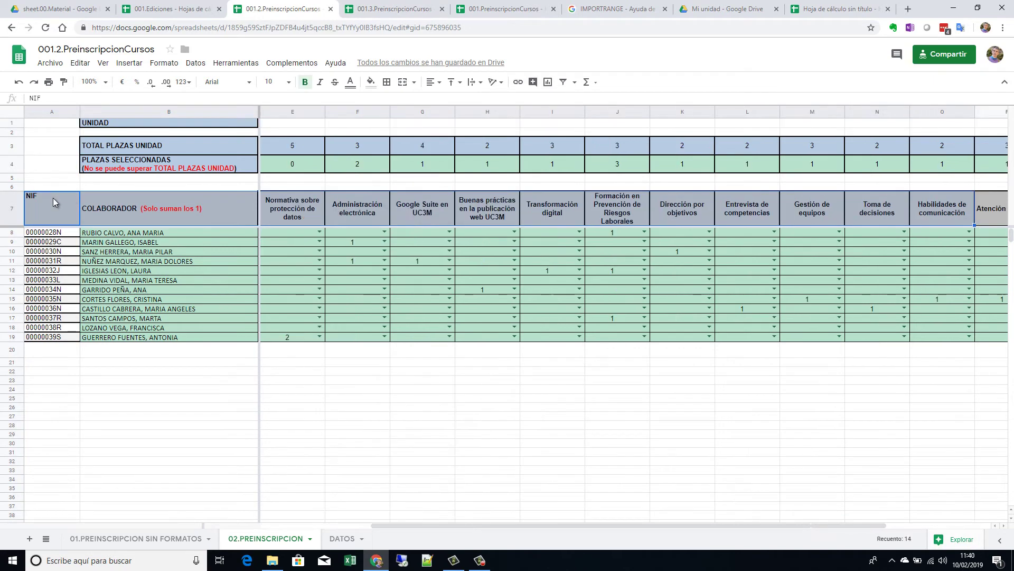
key("shift+Right")
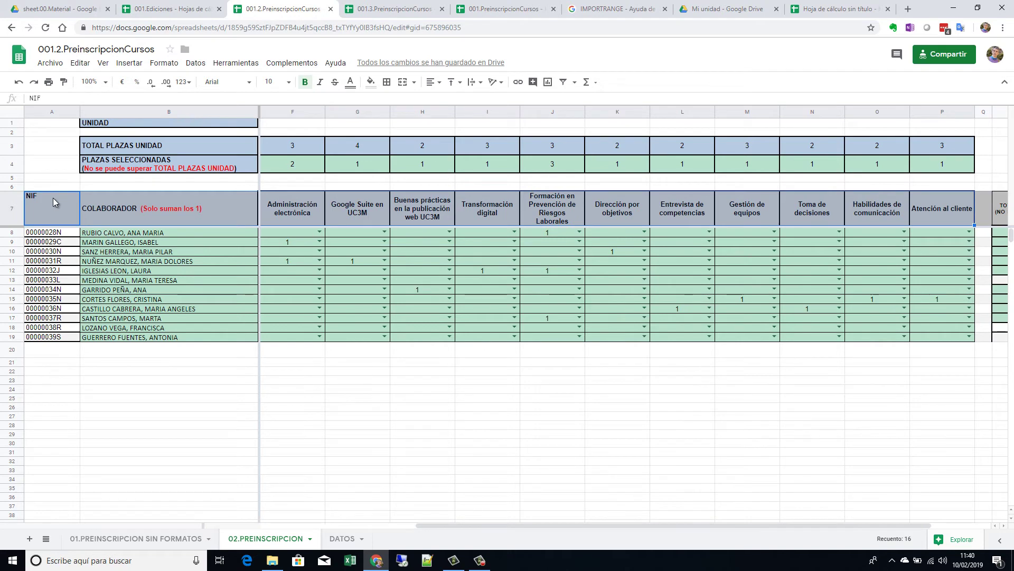
Step: Paste the copied header row into cell A3 of the untitled spreadsheet
left_click(838, 9)
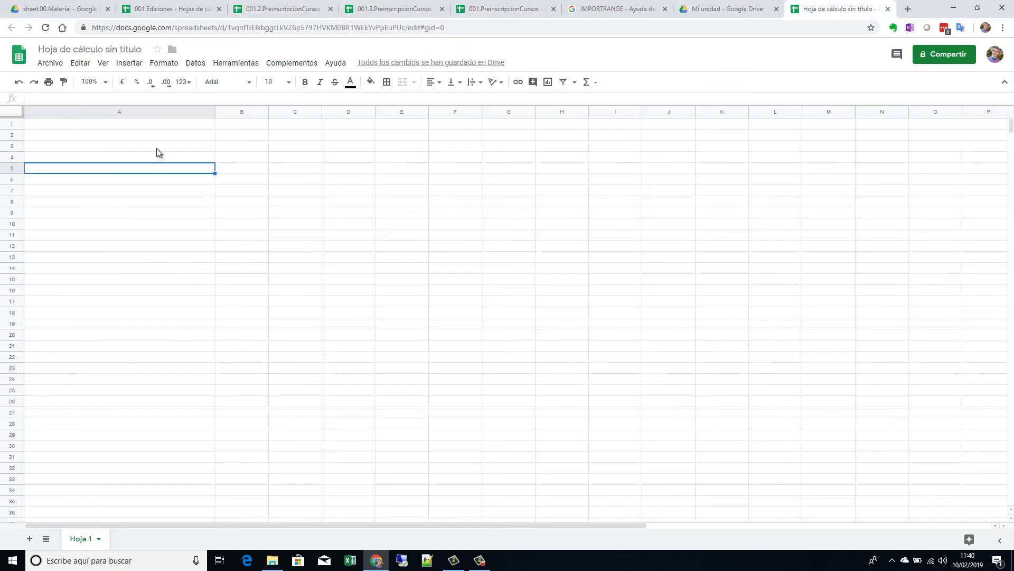
left_click(117, 146)
type("NIF\tCOLABORADOR\tProcedimiento Administrativo\tContratos del Sector Público\tNormativa sobre protección de datos\tAdministración electrónica\tGoogle Suite en UC3M\tBuenas prácticas en la publicación web UC3M\tTransformación digital\tFormación en Prevención de Riesgos Laborales\tDirección por objetivos\tEntrevista de competencias\tGestión de equipos\tToma de decisiones\tHabilidades de comunicación\tAtención al cliente")
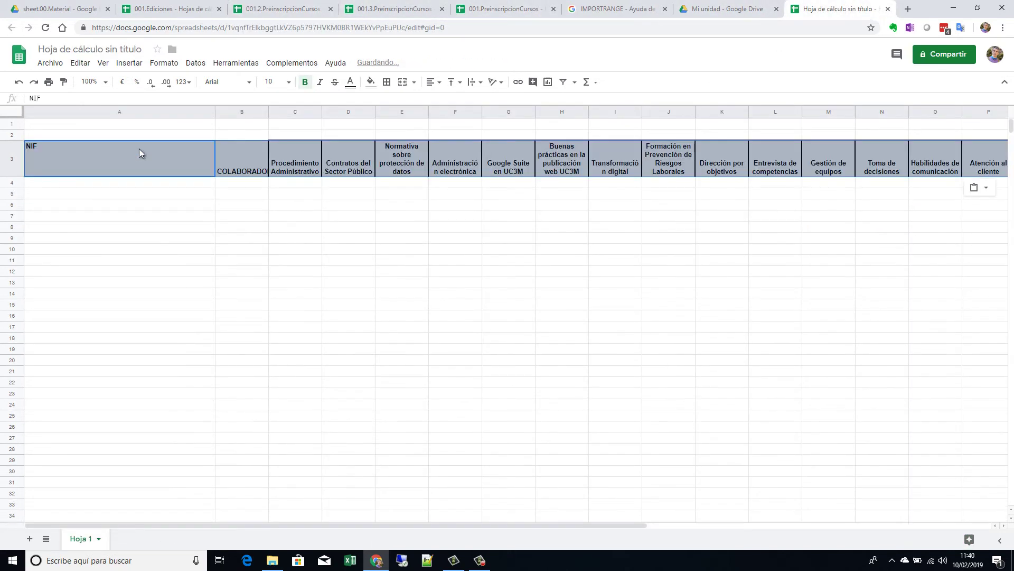
left_click(180, 275)
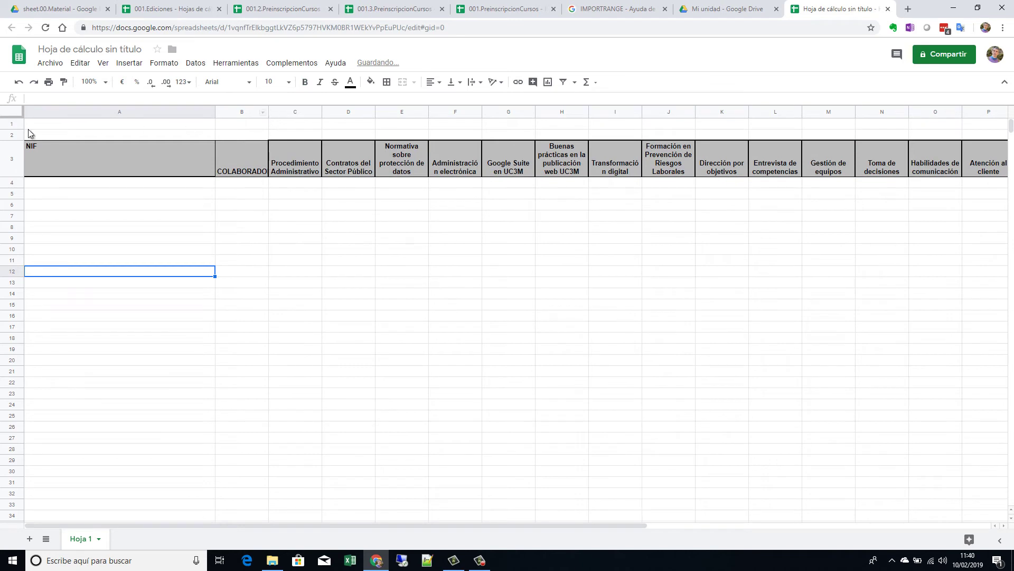
Step: Delete empty rows 1–2 so the headers sit in row 1, then return to 001.2
left_click_drag(10, 124, 9, 131)
right_click(9, 131)
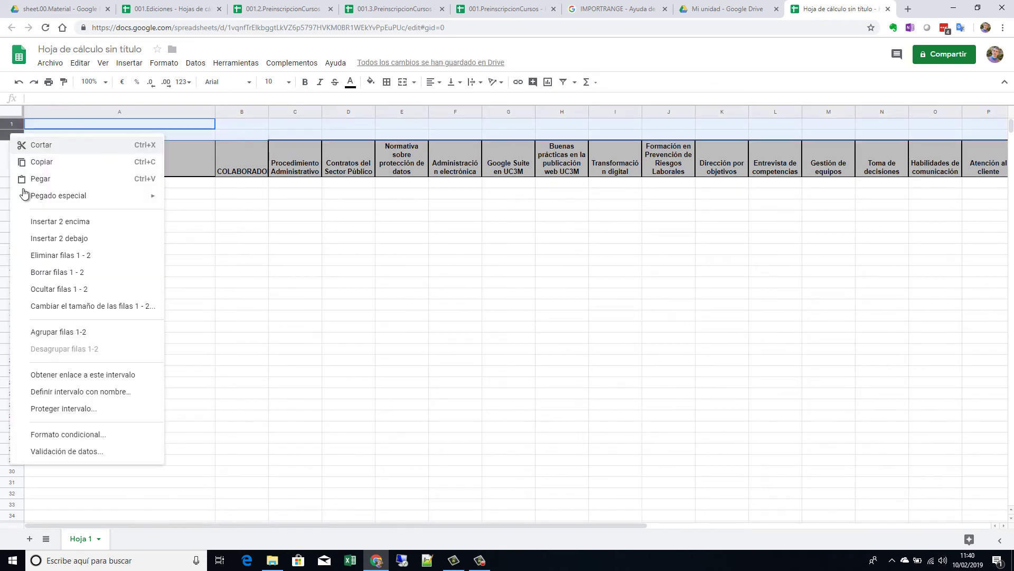
left_click(80, 256)
left_click(172, 261)
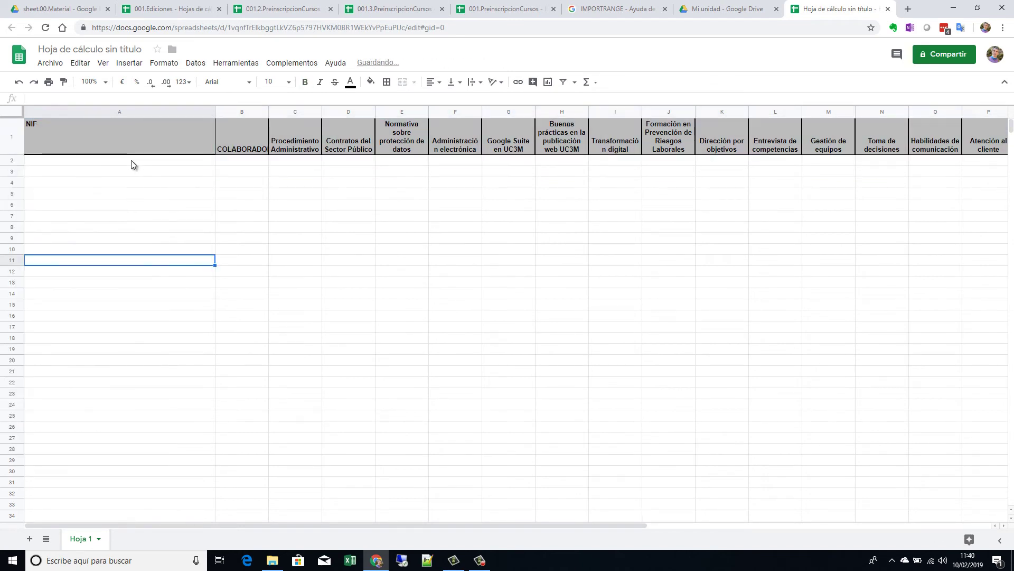
left_click(132, 160)
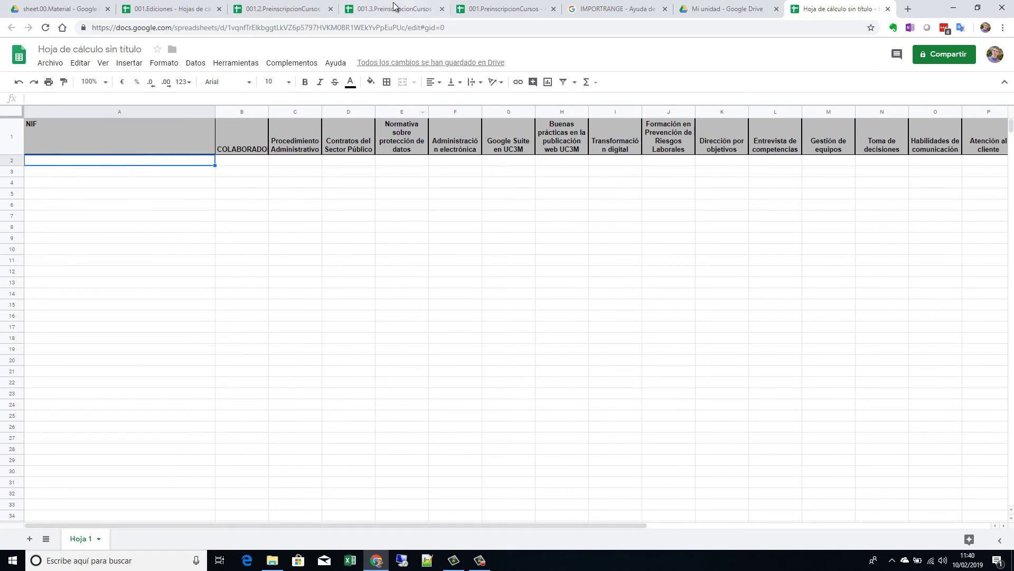
left_click(305, 10)
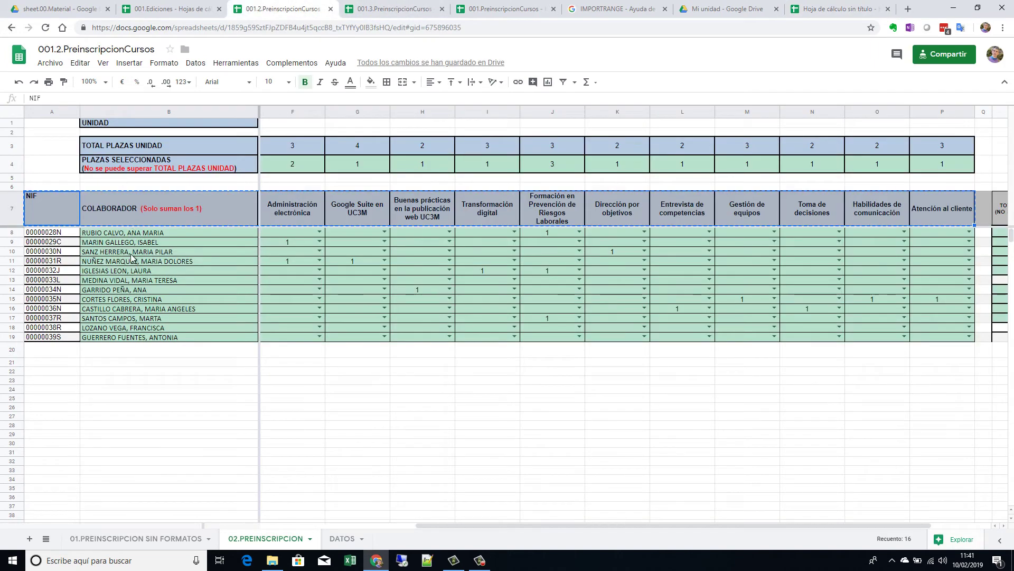
left_click(388, 11)
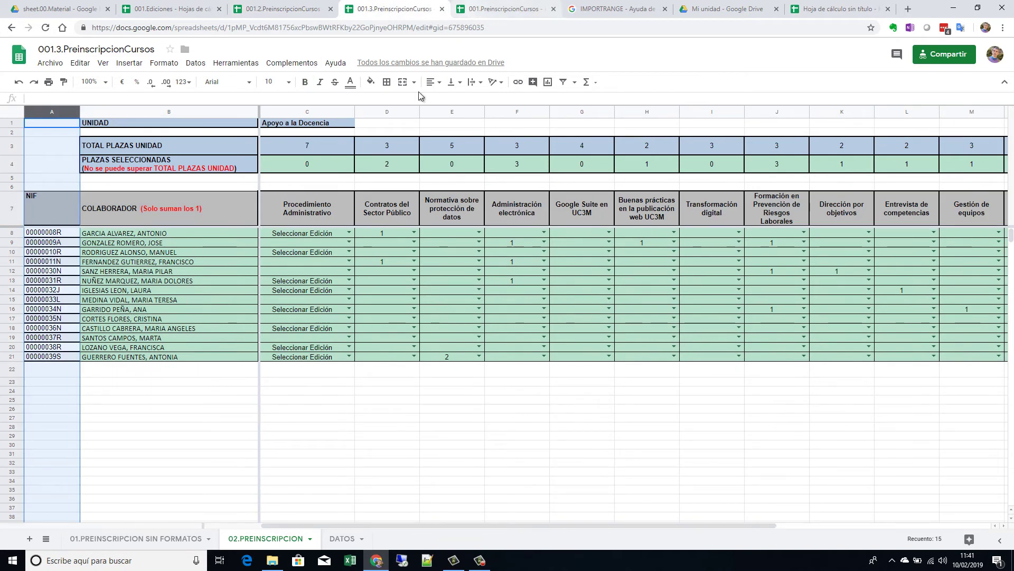
left_click(58, 236)
key("shift+Right")
key("shift+Right")
key("shift+Right")
key("shift+Right")
key("shift+Right")
key("shift+Right")
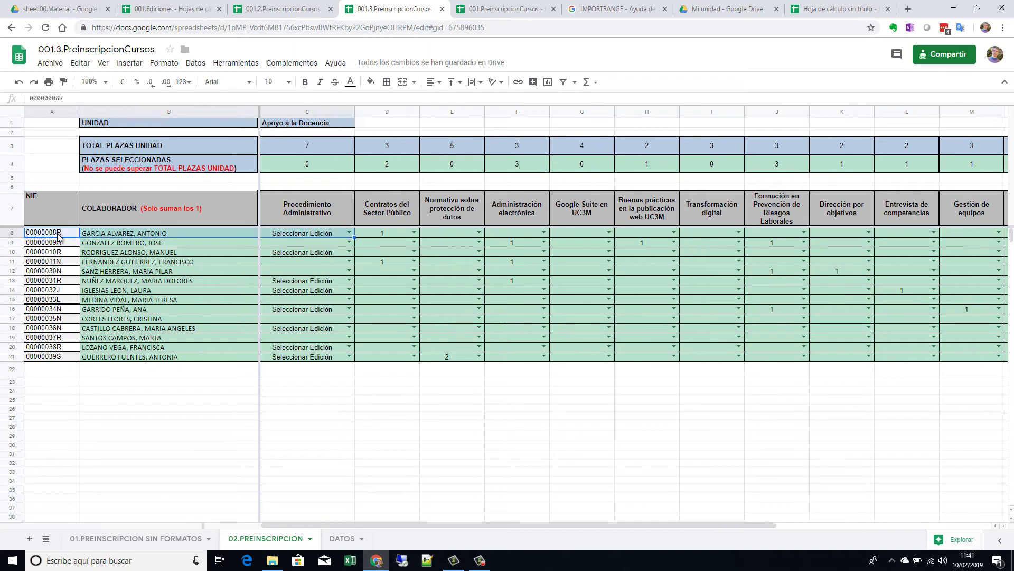
key("shift+Right")
key("shift+Right")
key("shift+Right")
key("shift+Right")
key("shift+Right")
key("shift+Right")
key("shift+Right")
key("shift+Right")
key("shift+Right")
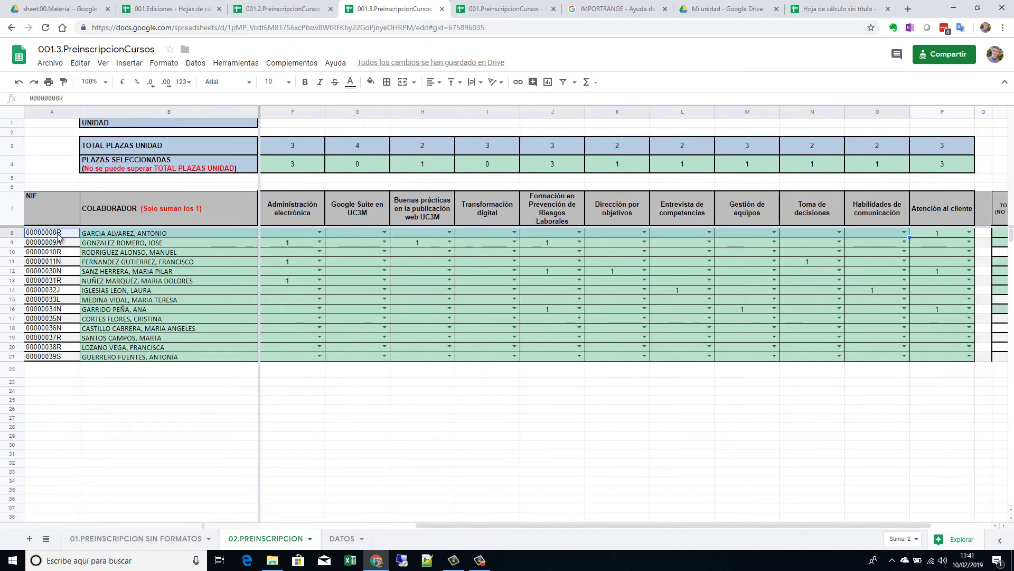
key("shift+Down")
key("shift+Down")
key("shift+Down")
key("shift+Down")
key("shift+Down")
key("shift+Down")
key("shift+Down")
key("shift+Down")
key("shift+Down")
key("shift+Down")
key("shift+Down")
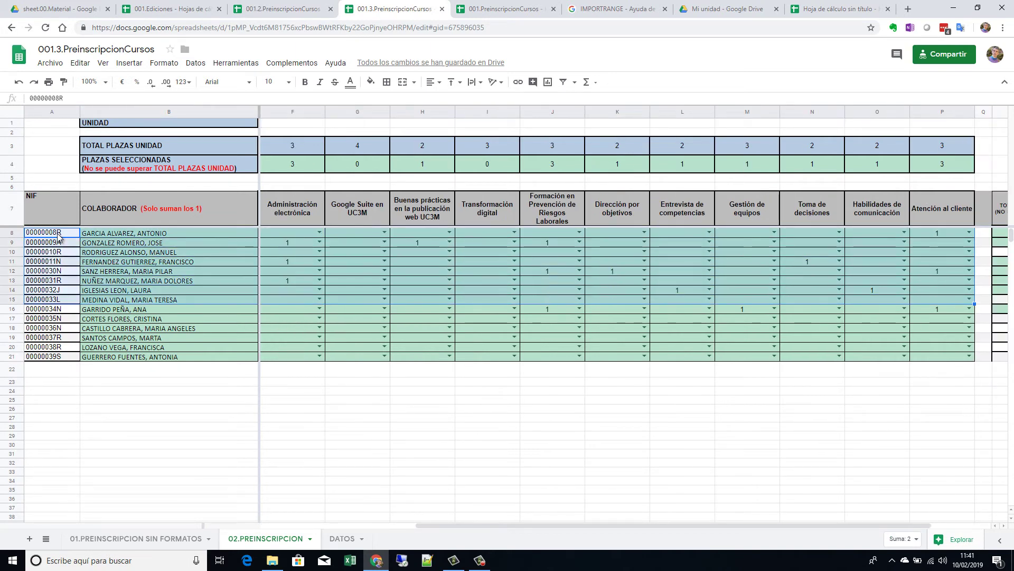
key("shift+Down")
key("shift+Down")
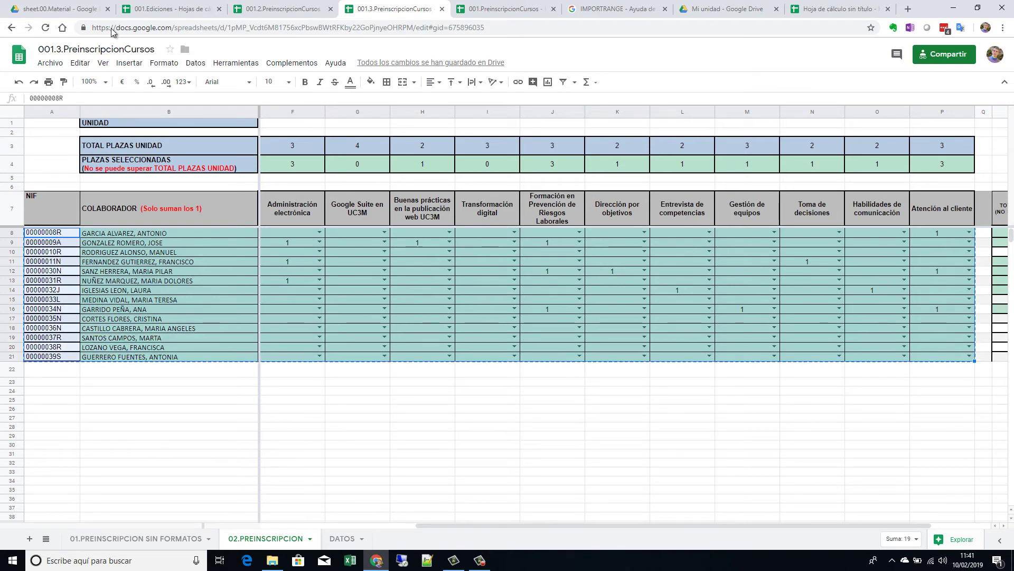
left_click(853, 9)
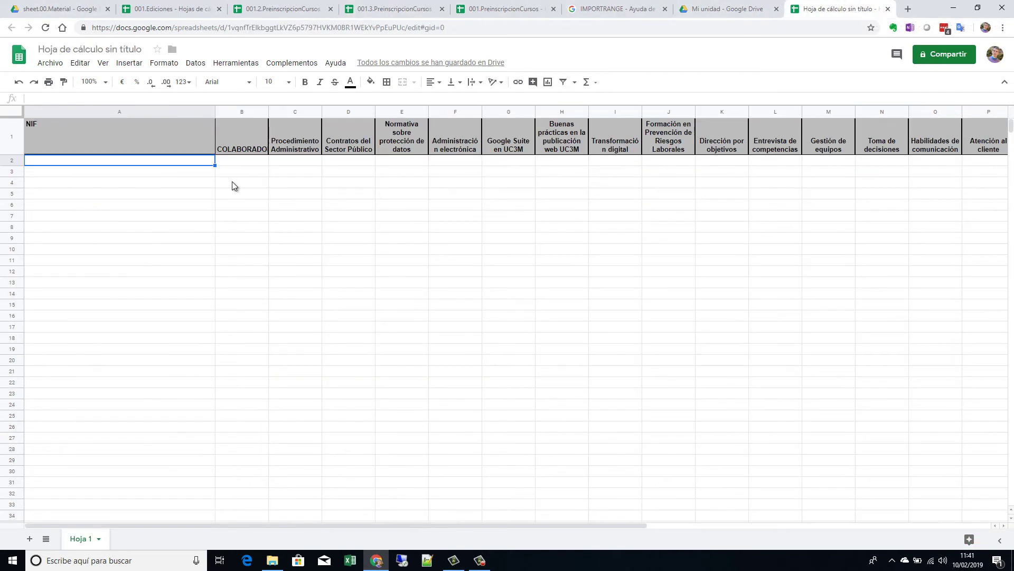
left_click(60, 65)
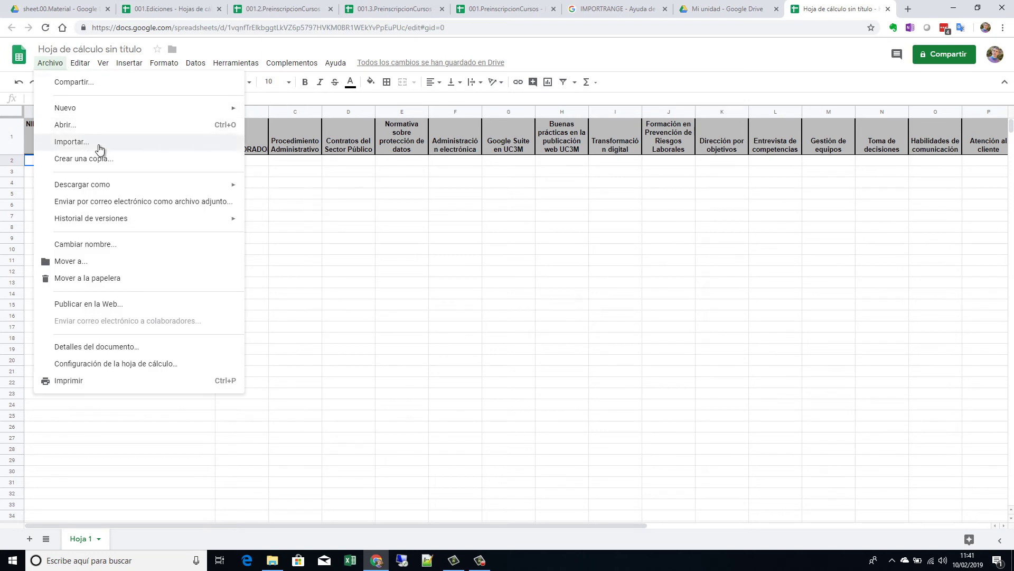
left_click(327, 196)
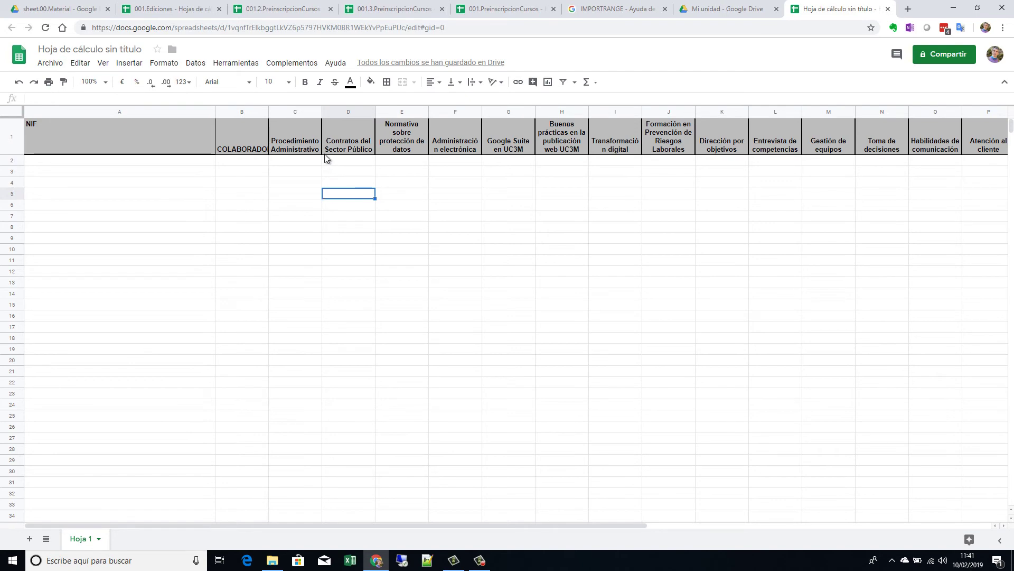
left_click(285, 8)
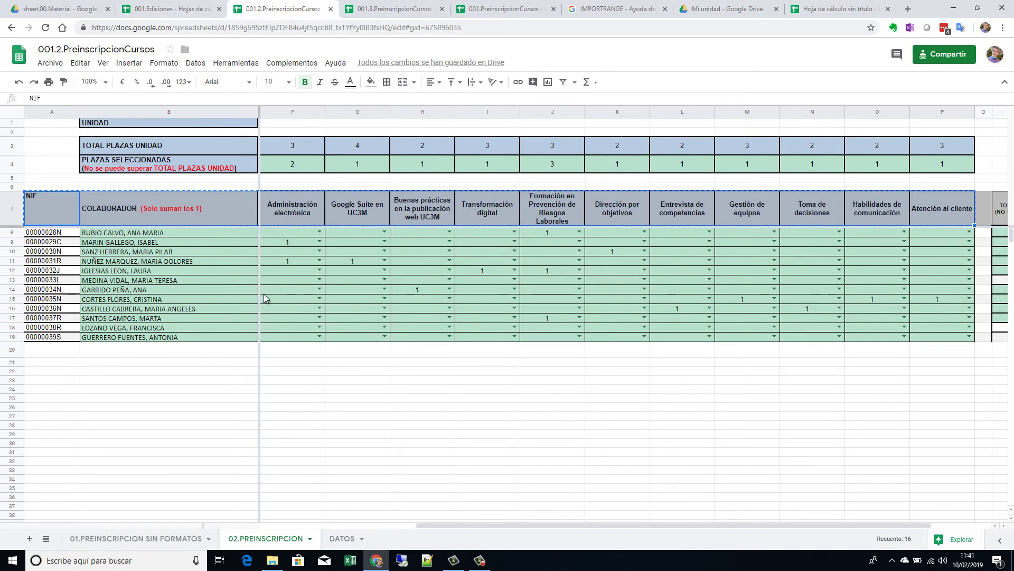
Step: Select the 001.2.PreinscripcionCursos URL in the address bar up to the spreadsheet key
key("Home")
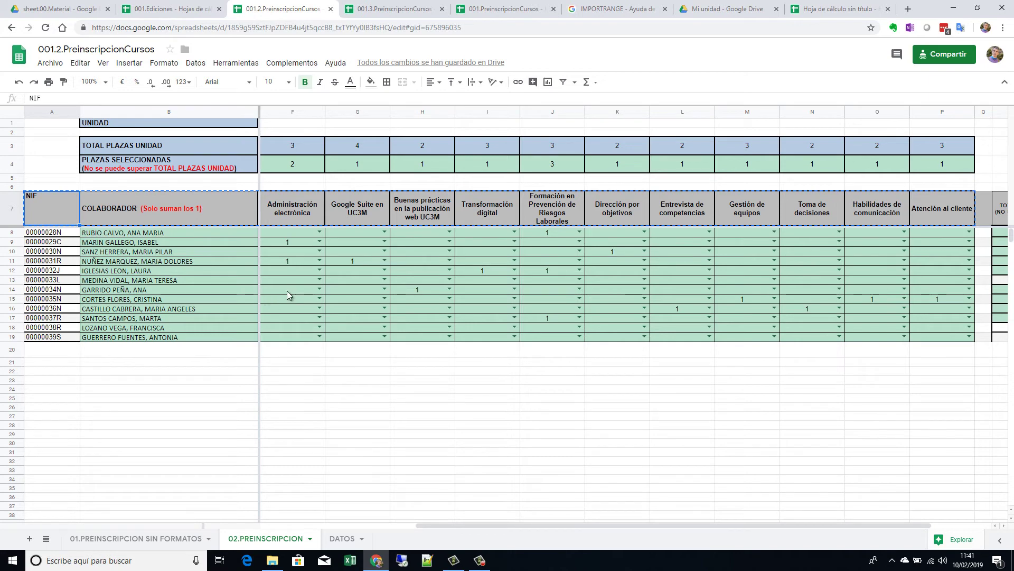
left_click(286, 289)
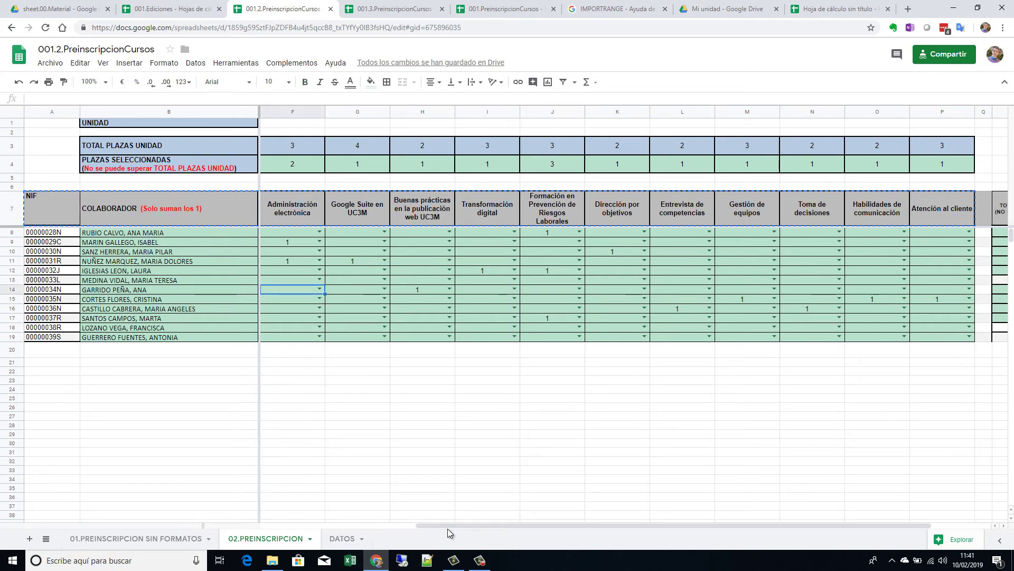
left_click_drag(449, 524, 155, 519)
left_click(341, 417)
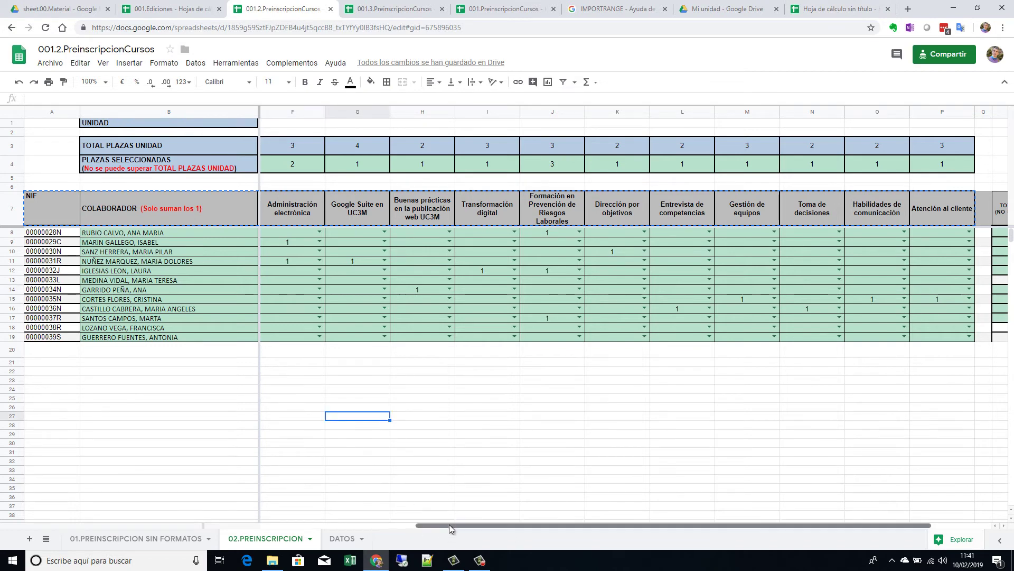
left_click_drag(448, 525, 289, 516)
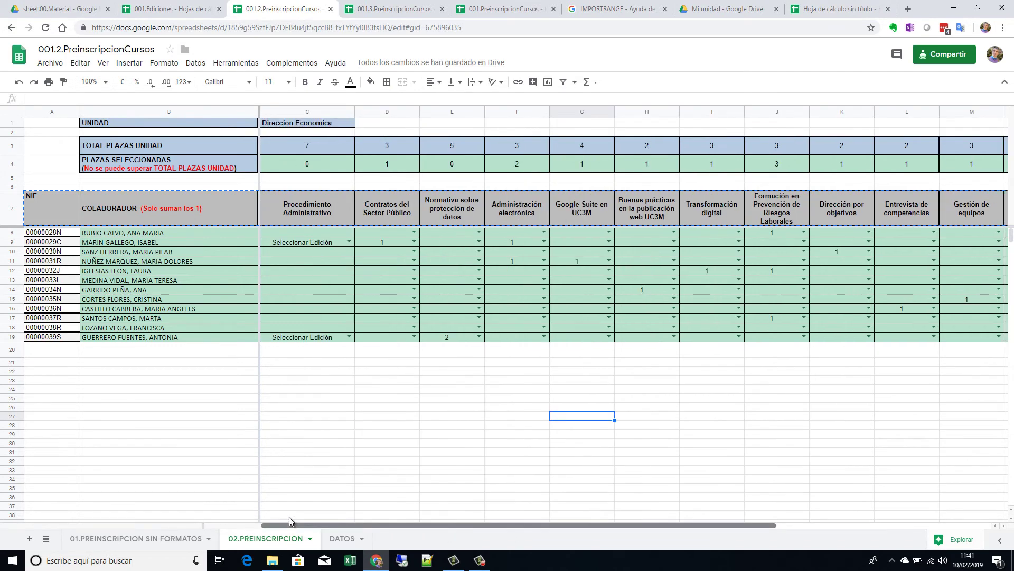
left_click(338, 263)
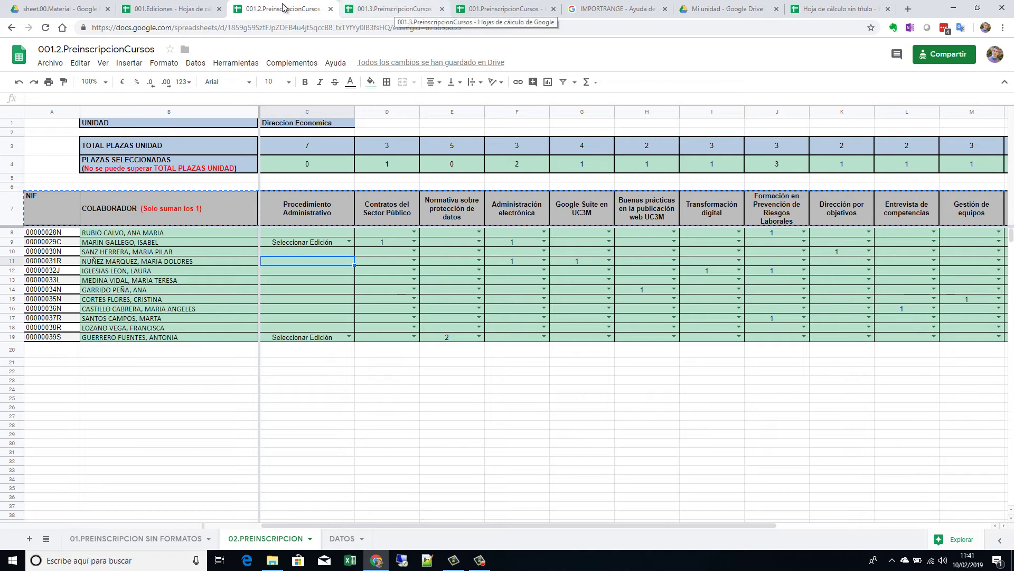
left_click_drag(391, 27, 90, 30)
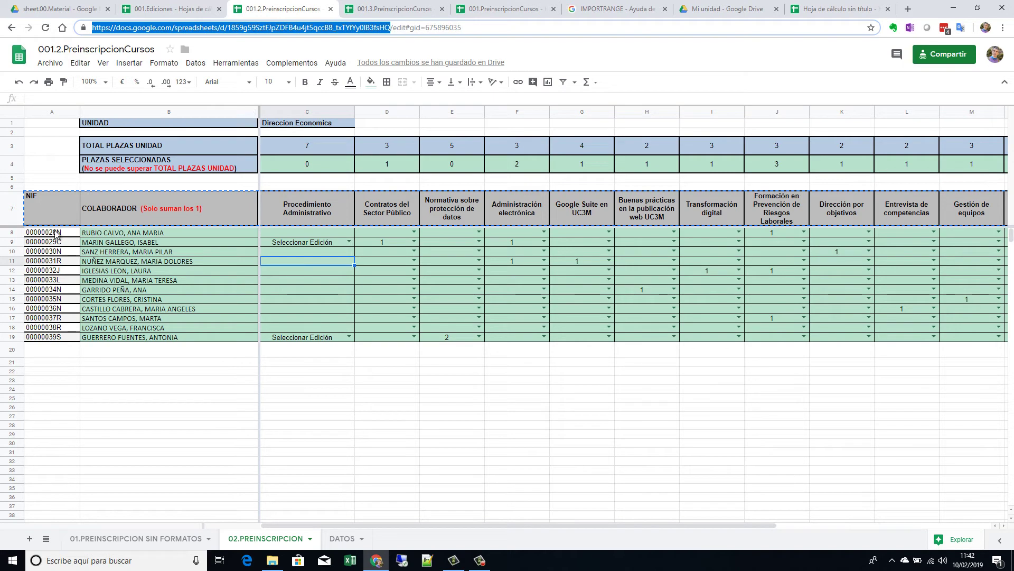
Step: Drag-select cells A8 through P19, from the first NIF to the last course column
left_click_drag(55, 234, 802, 338)
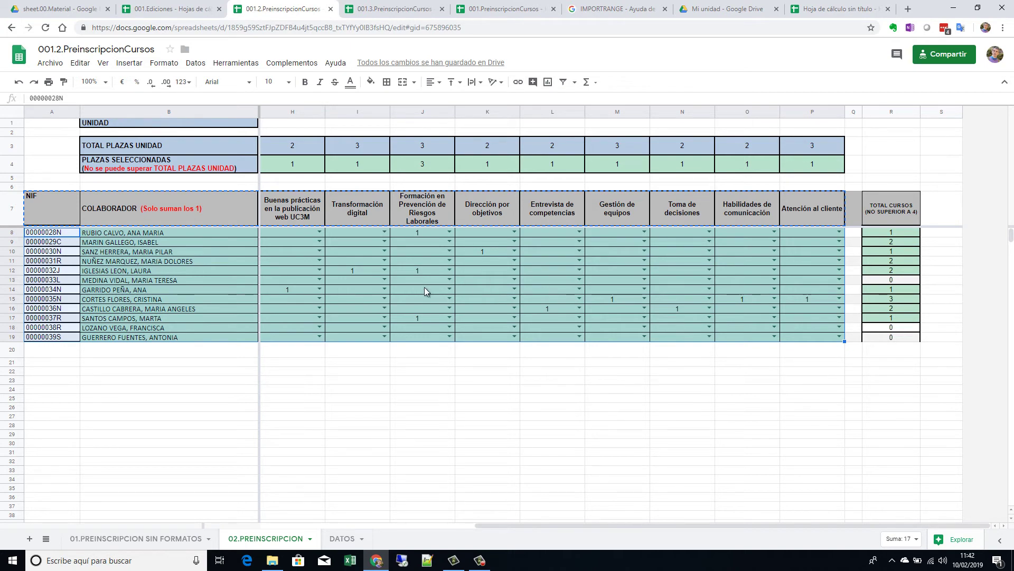
Step: Save the selected block as the named range NR_DATOS using Datos > Intervalos con nombre
left_click(198, 65)
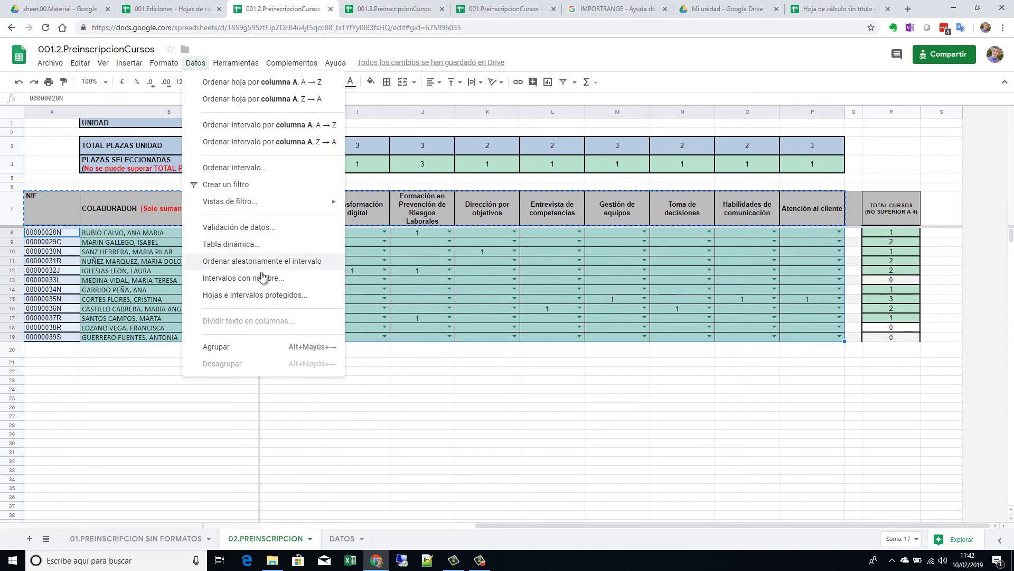
left_click(262, 276)
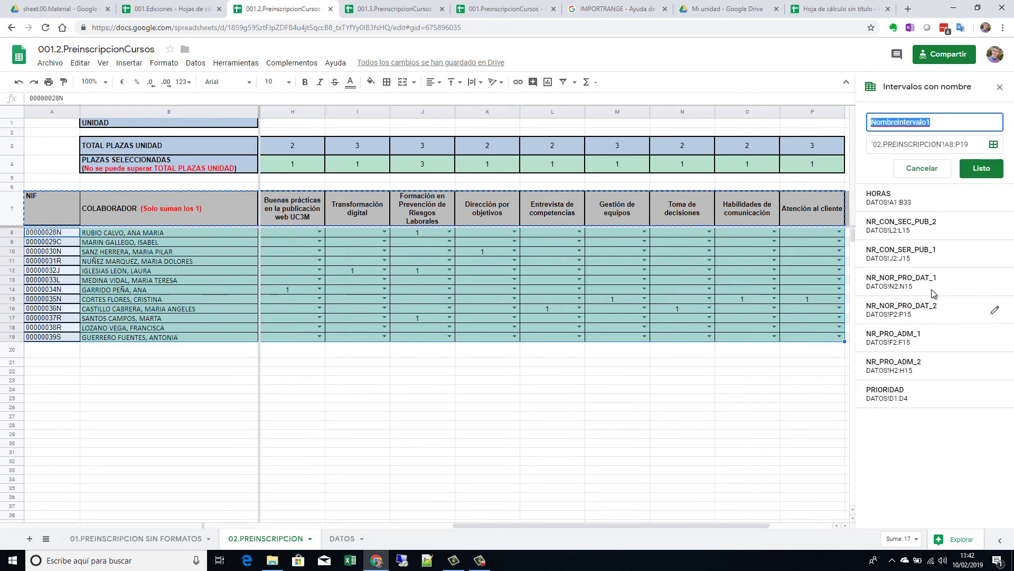
type("n")
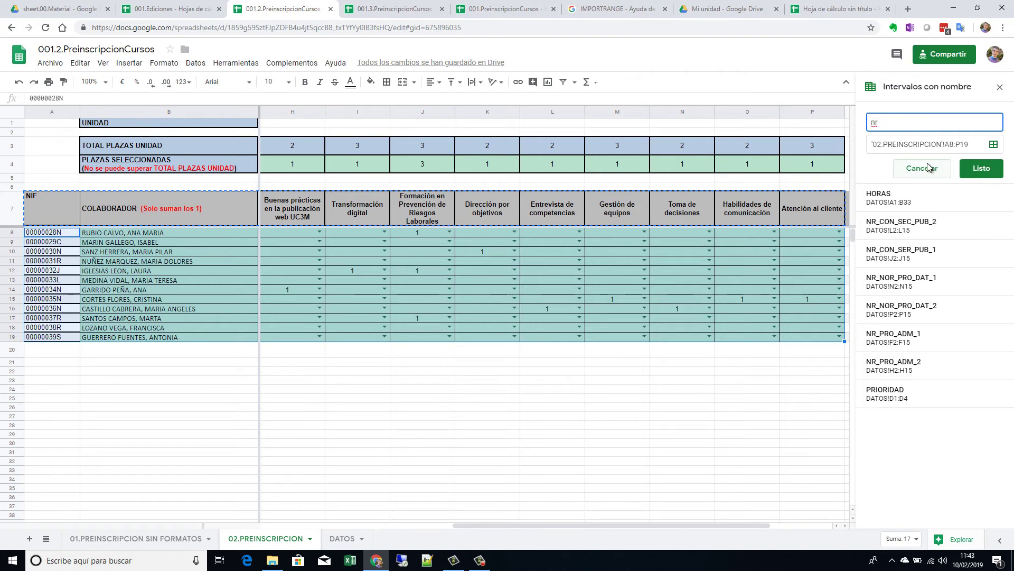
key("BackSpace")
type("NR_DATOS")
key("Return")
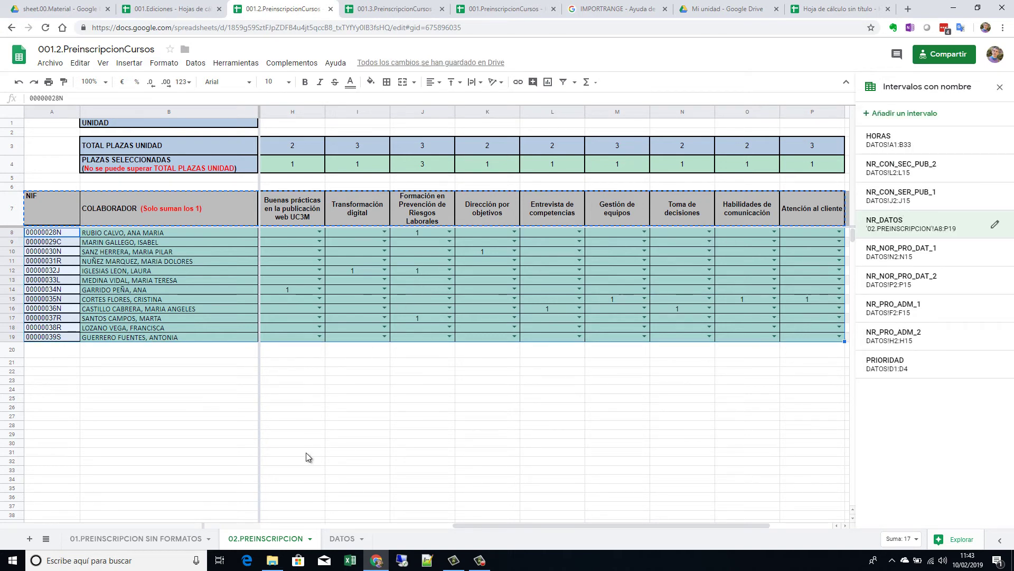
Step: In 001.3.PreinscripcionCursos, select the collaborator block A8:P21
left_click(394, 9)
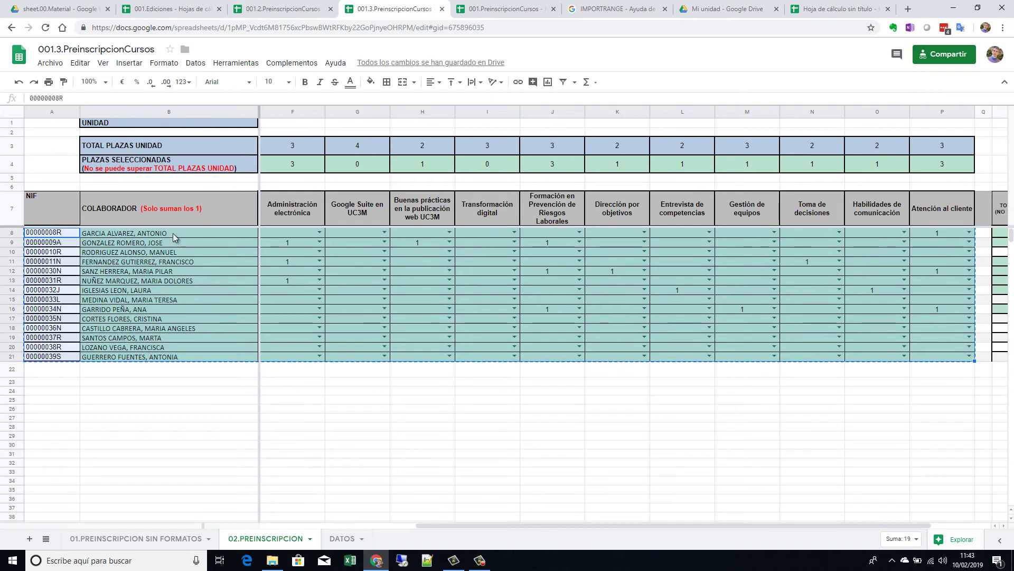
left_click(144, 234)
left_click(55, 234)
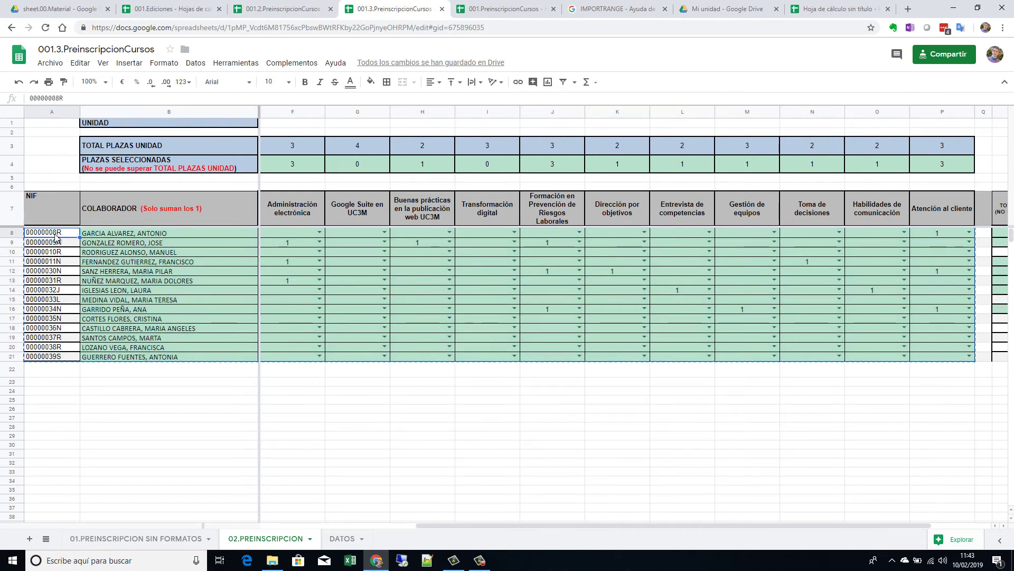
key("ctrl+shift+Right")
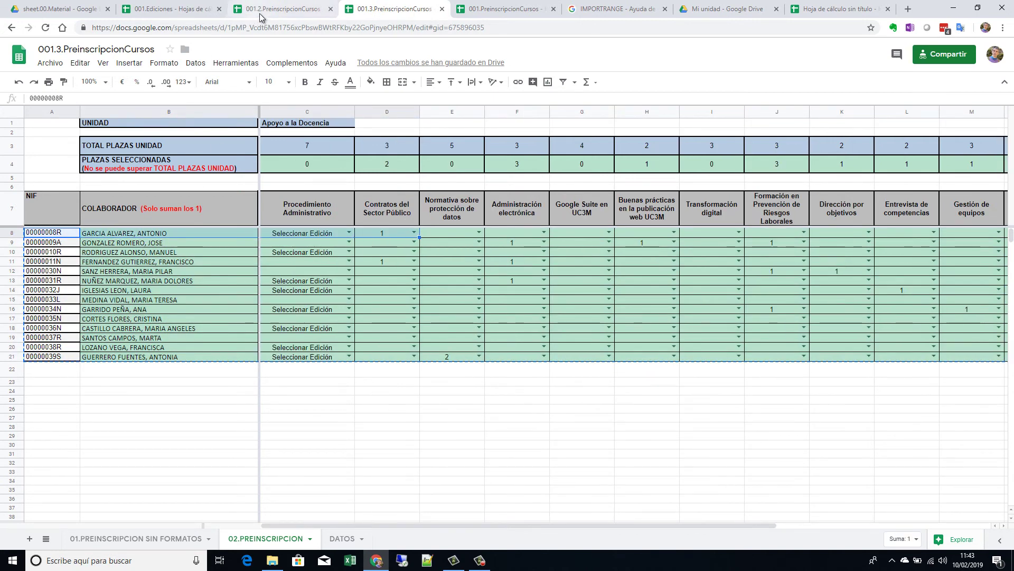
left_click(262, 11)
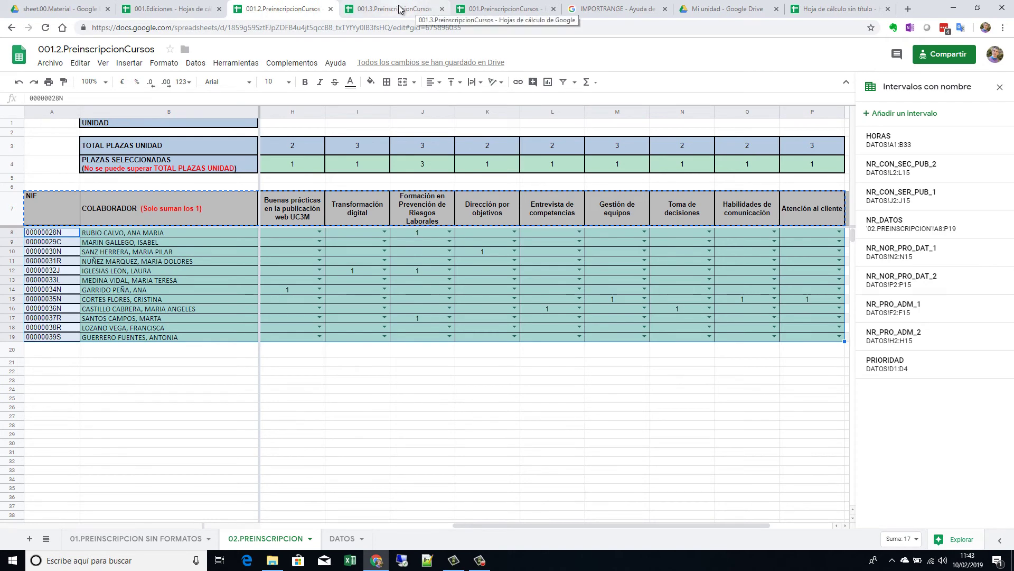
left_click(400, 9)
left_click(59, 237)
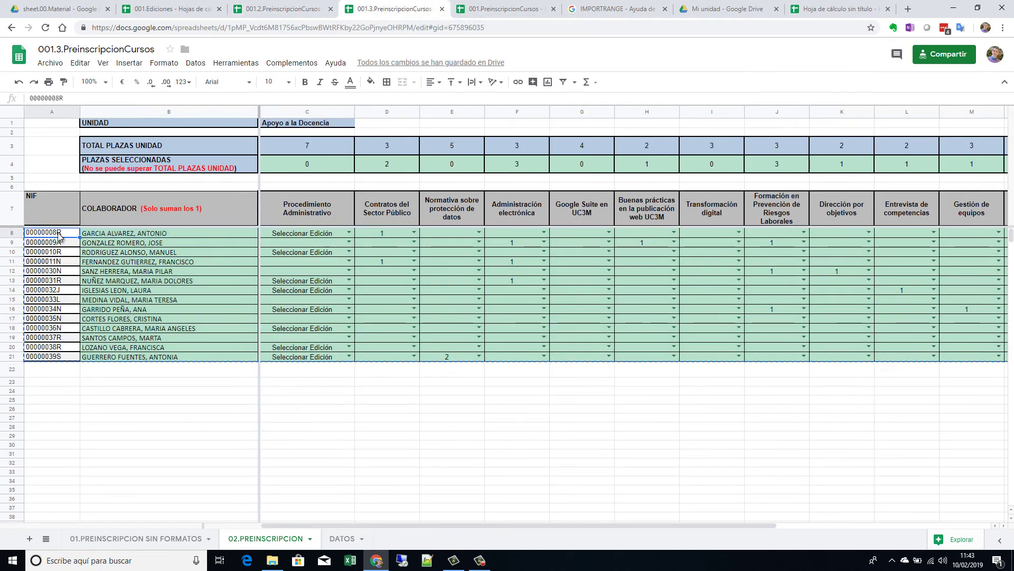
key("shift+Right")
key("shift+Right")
key("shift+Right")
key("shift+Right")
key("shift+Right")
key("shift+Right")
key("shift+Right")
key("shift+Right")
key("shift+Right")
key("shift+Right")
key("shift+Right")
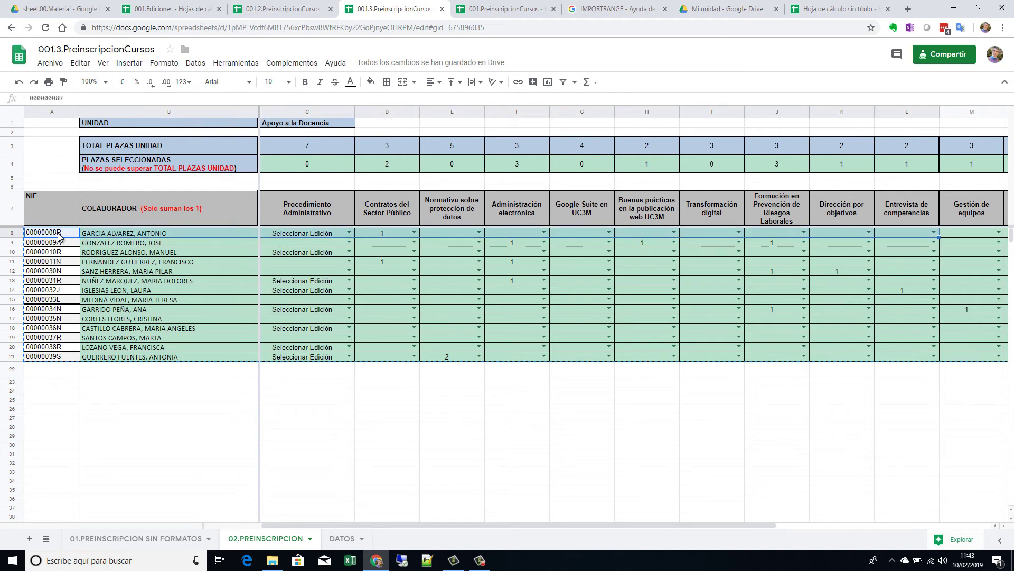
key("shift+Right")
key("shift+Right")
key("shift+Right")
key("shift+Right")
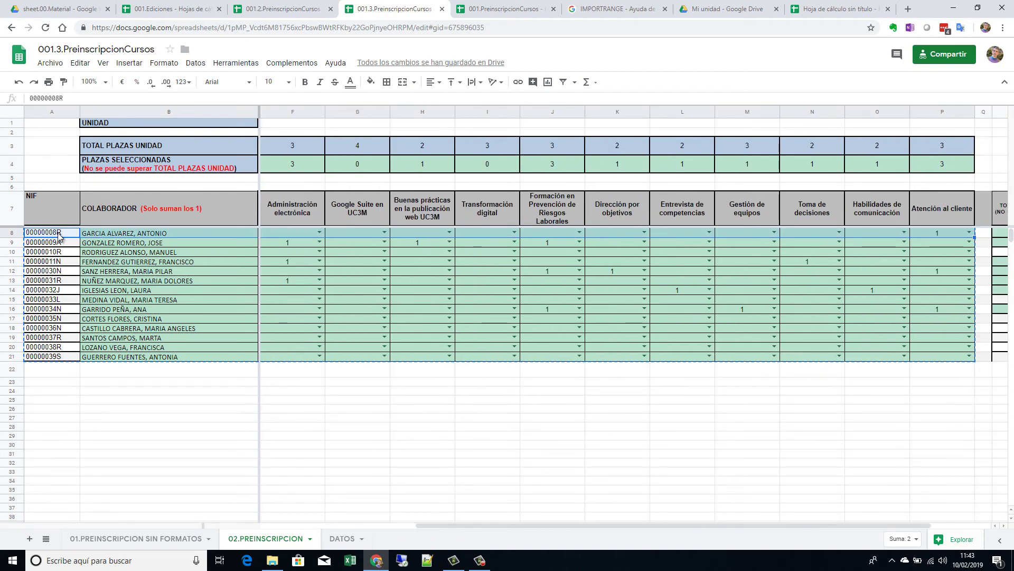
key("shift+Down")
key("shift+Down")
key("shift+Down")
key("shift+Down")
key("shift+Down")
key("shift+Down")
key("shift+Down")
key("shift+Down")
key("shift+Down")
key("shift+Down")
key("shift+Down")
key("shift+Down")
key("shift+Down")
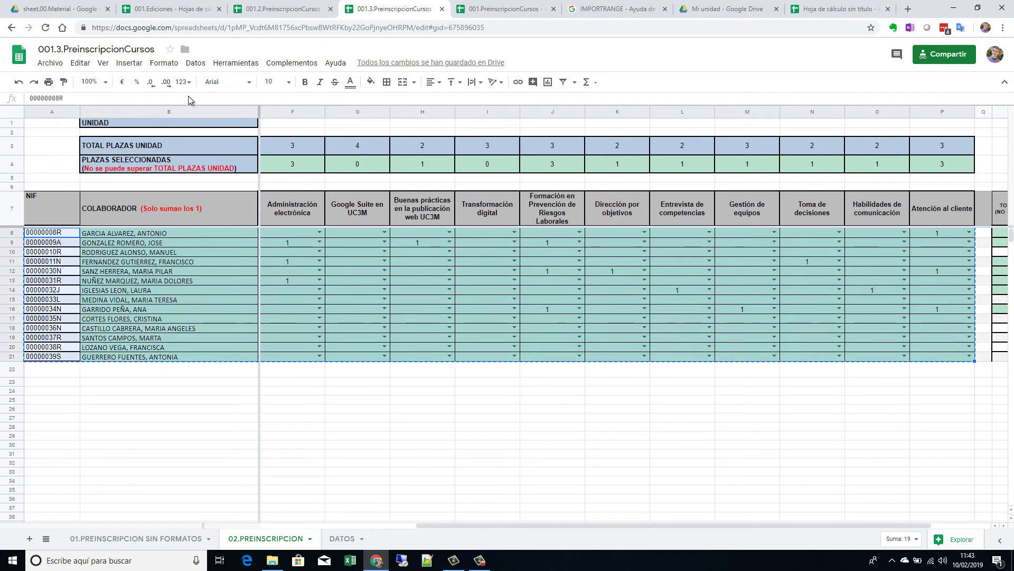
Step: Name the selection NR_DATOS, then go to 001.PreinscripcionCursos
left_click(193, 65)
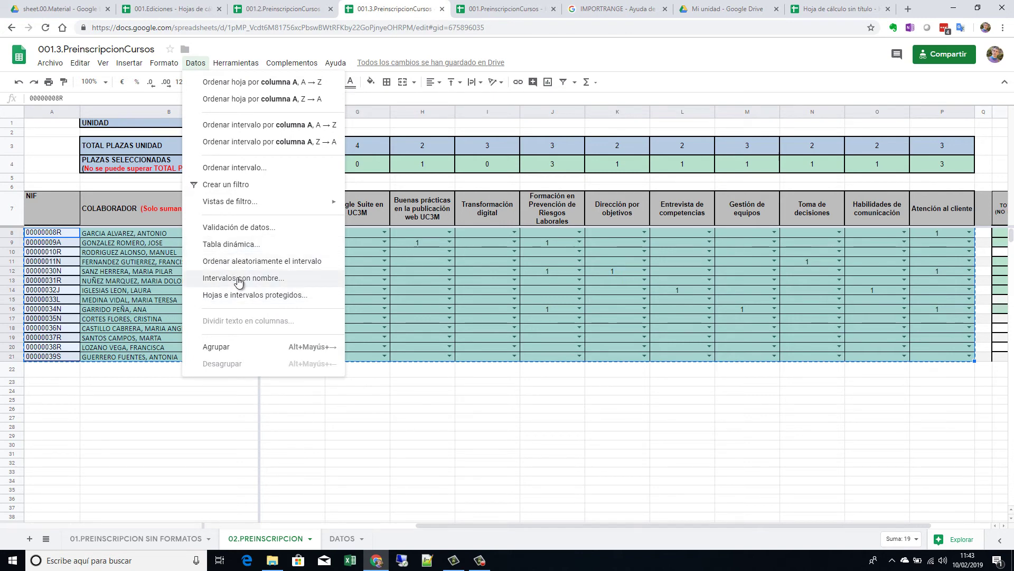
left_click(240, 281)
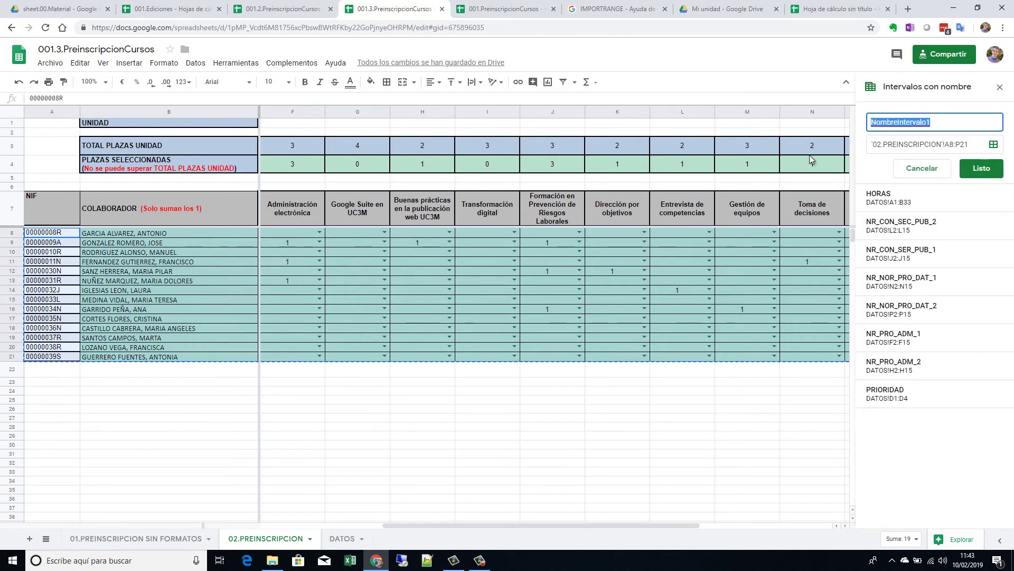
type("NR_DATOS")
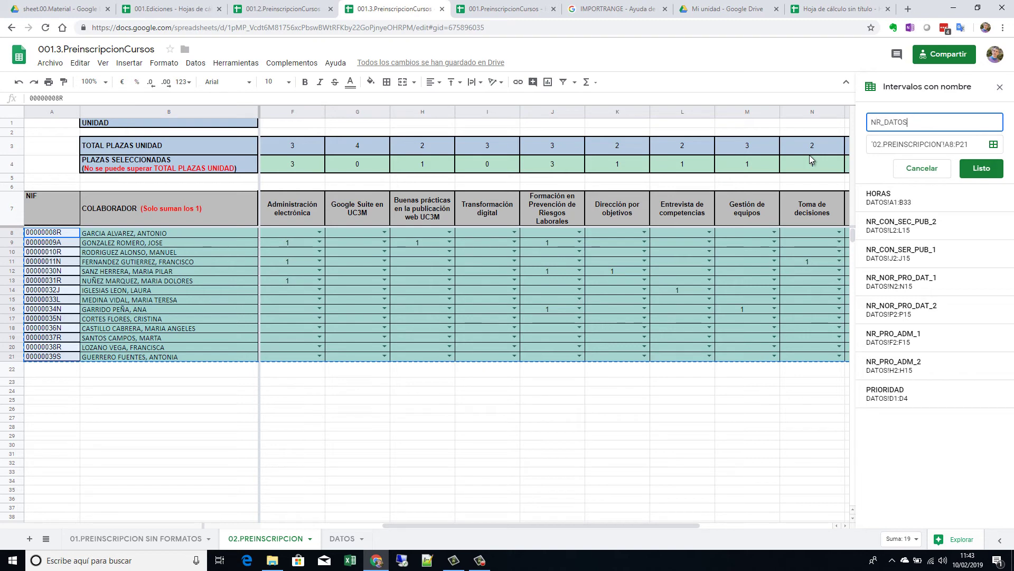
key("Return")
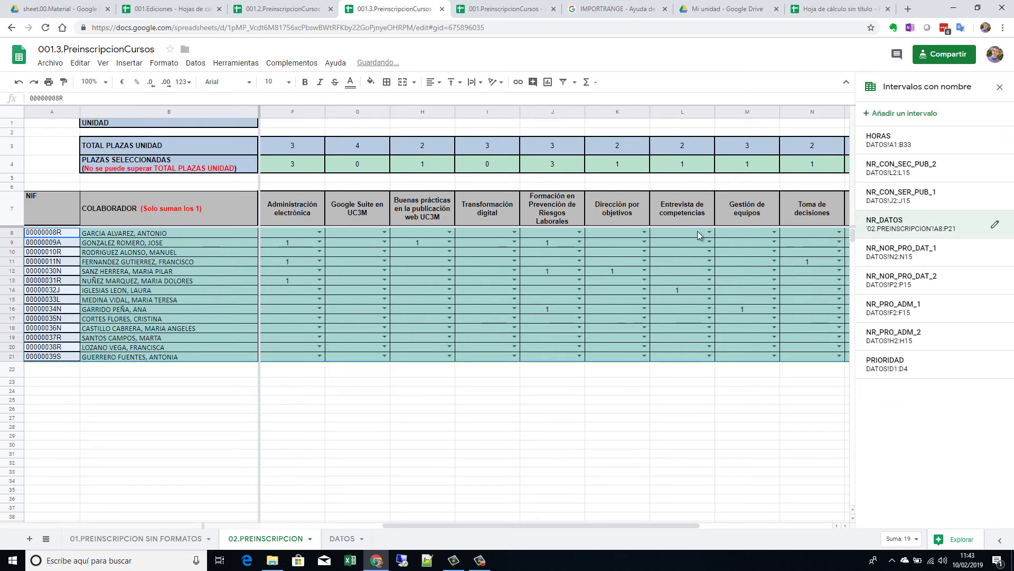
left_click(512, 12)
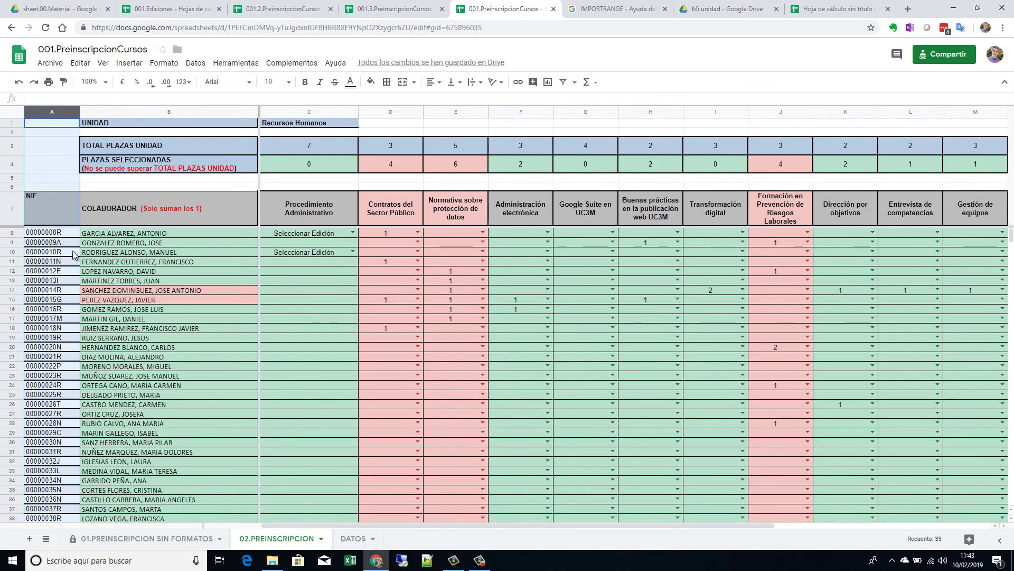
Step: Select the collaborator block A8:P39 on the 02.PREINSCRIPCION sheet
left_click(56, 236)
key("shift+Right")
key("shift+Right")
key("shift+Right")
key("shift+Right")
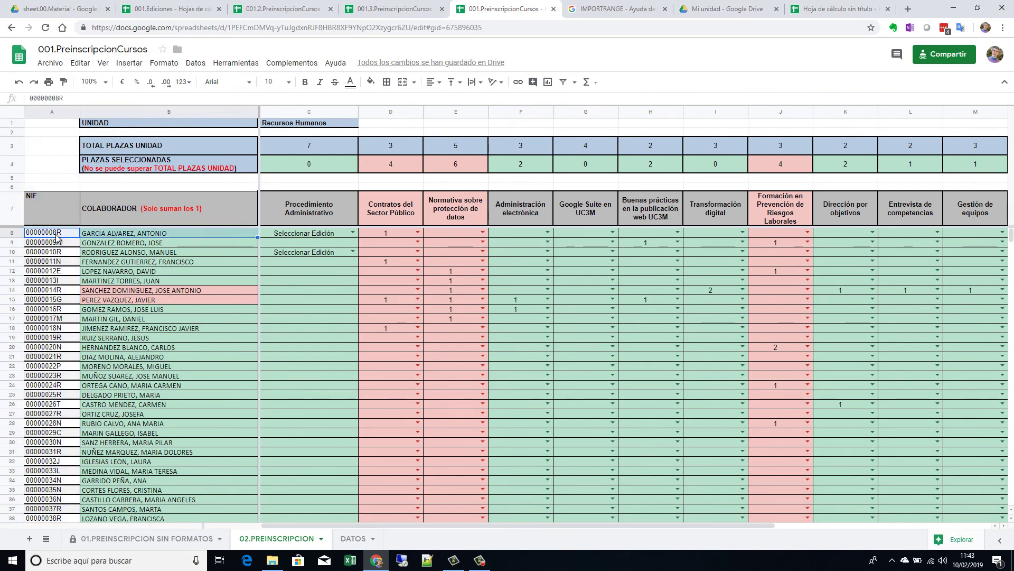
key("shift+Right")
key("shift+Right")
key("shift+Right")
key("shift+Right")
key("shift+Right")
key("shift+Right")
key("shift+Right")
key("shift+Right")
key("shift+Right")
key("shift+Right")
key("shift+Right")
key("shift+Right")
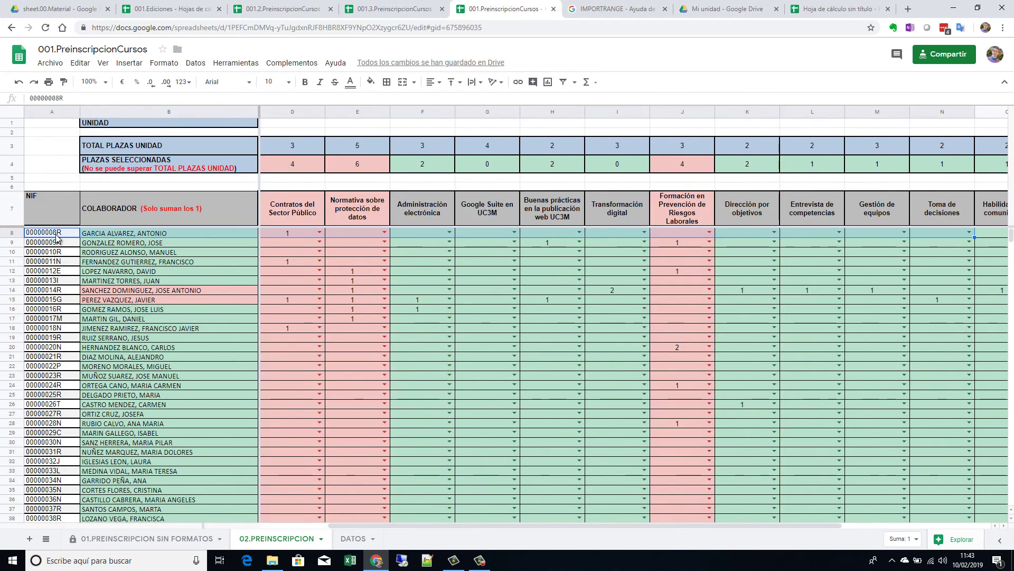
key("shift+Left")
key("shift+Down")
key("shift+Down")
key("shift+Down")
key("shift+Down")
key("shift+Down")
key("shift+Down")
key("shift+Down")
key("shift+Down")
key("shift+Down")
key("shift+Down")
key("shift+Down")
key("shift+Down")
key("shift+Down")
key("shift+Down")
key("shift+Down")
key("shift+Down")
key("shift+Down")
key("shift+Down")
key("shift+Down")
key("shift+Down")
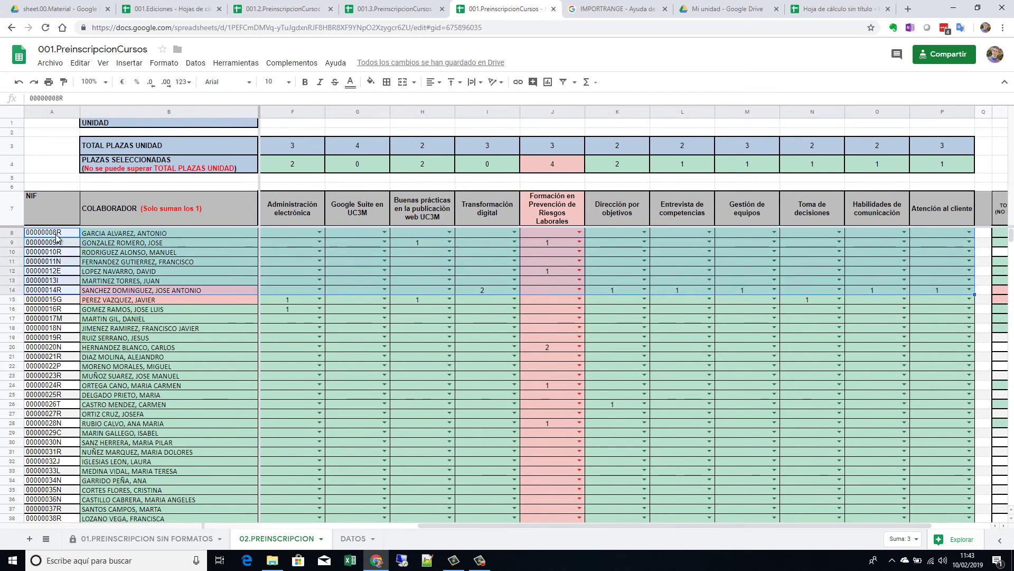
key("ctrl+shift+Down")
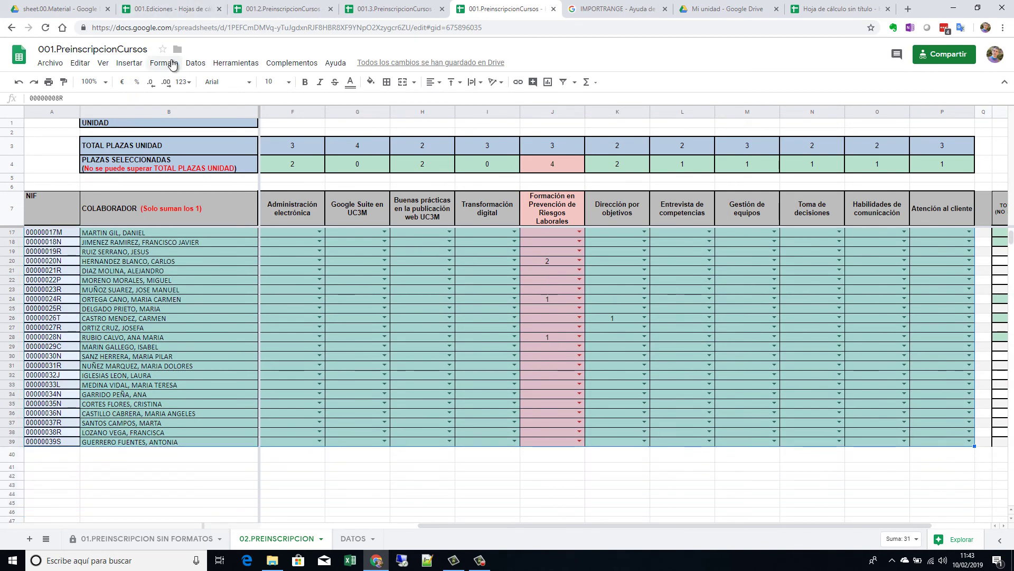
Step: Save the selection as the named range NR_DATOS
left_click(195, 63)
left_click(273, 278)
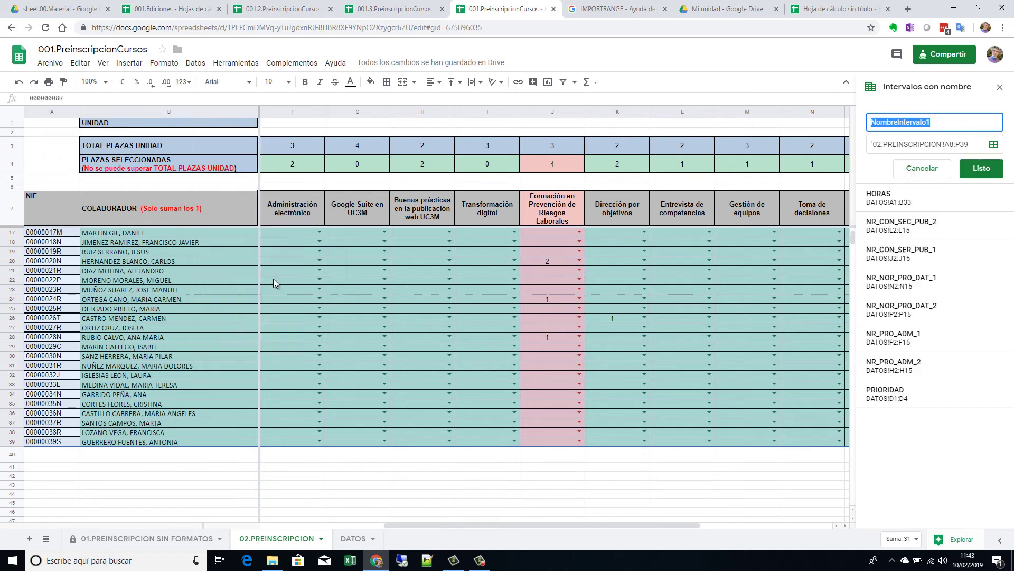
type("NR_DA")
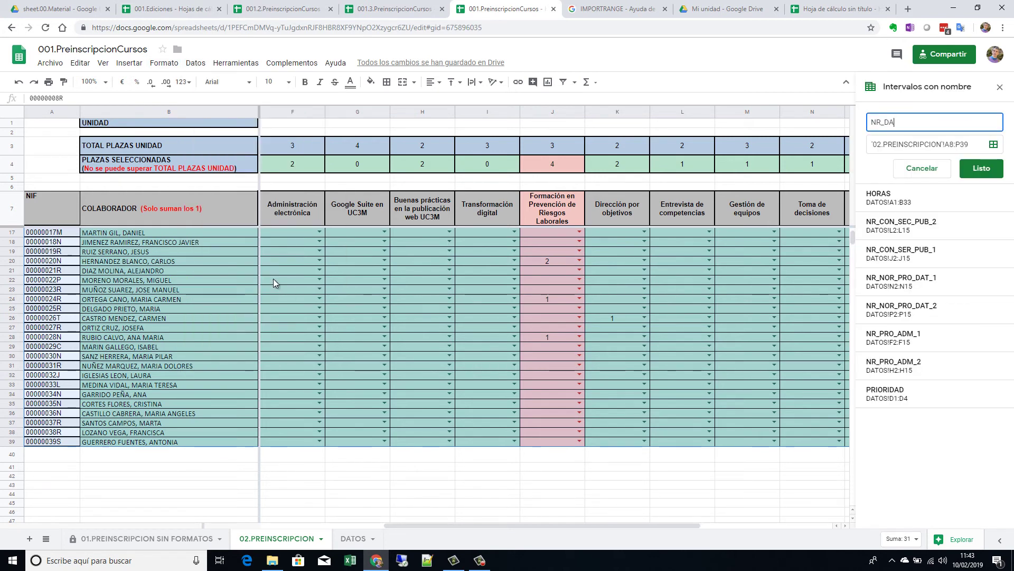
type("TOS")
key("Return")
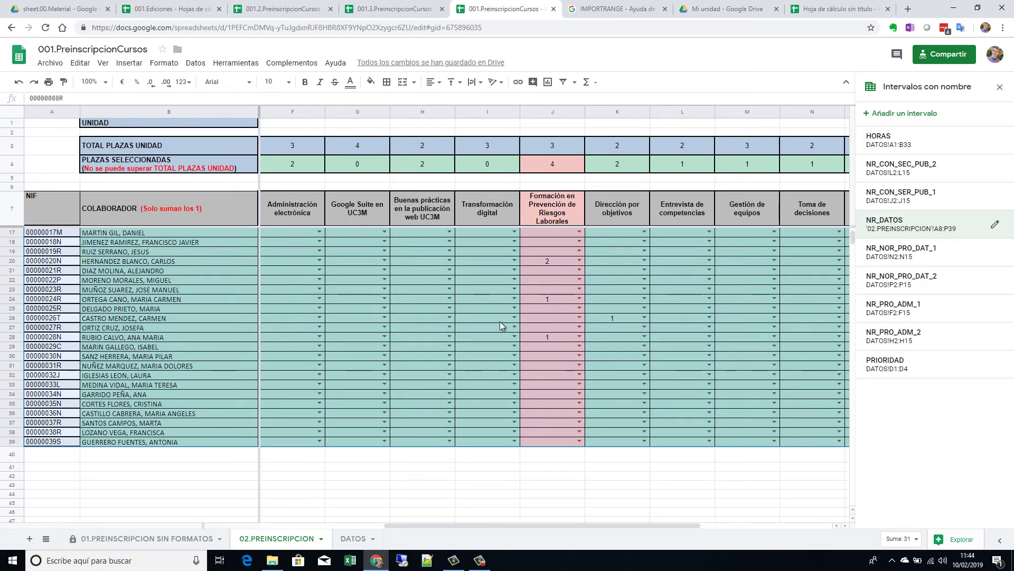
Step: Copy the 001.2.PreinscripcionCursos address up to its ID and begin editing cell A2 of the summary
left_click(828, 12)
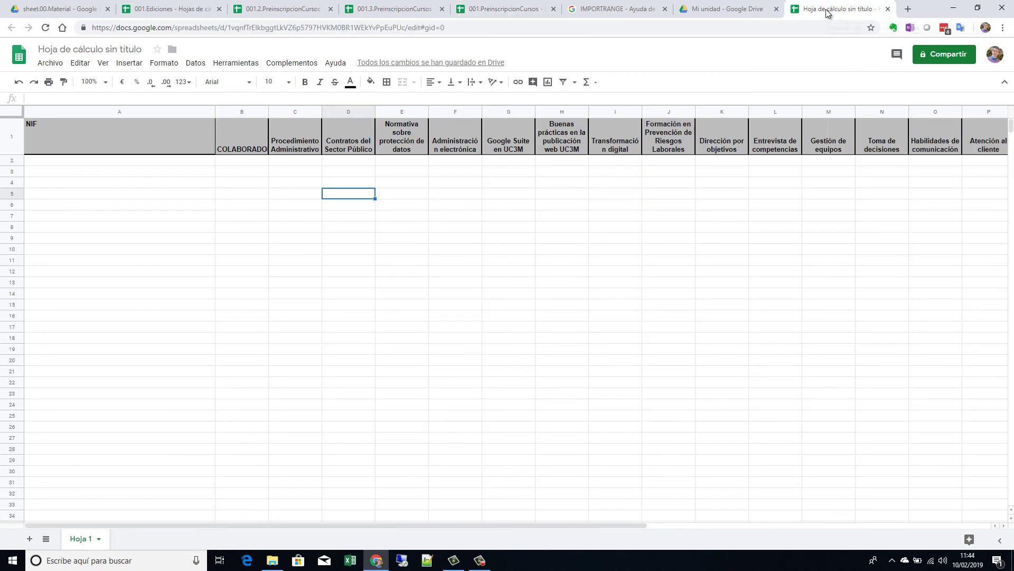
left_click(145, 162)
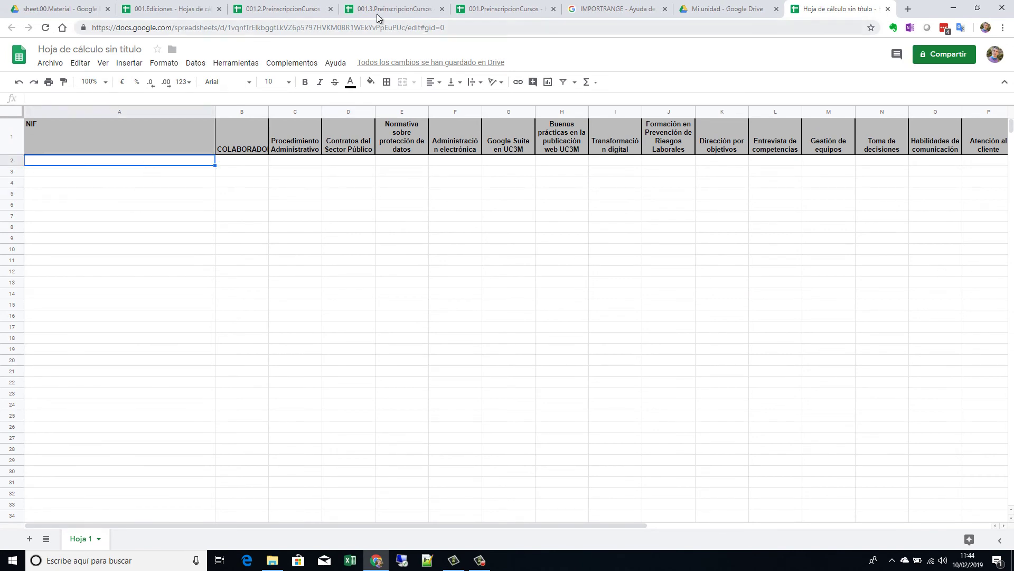
left_click(297, 12)
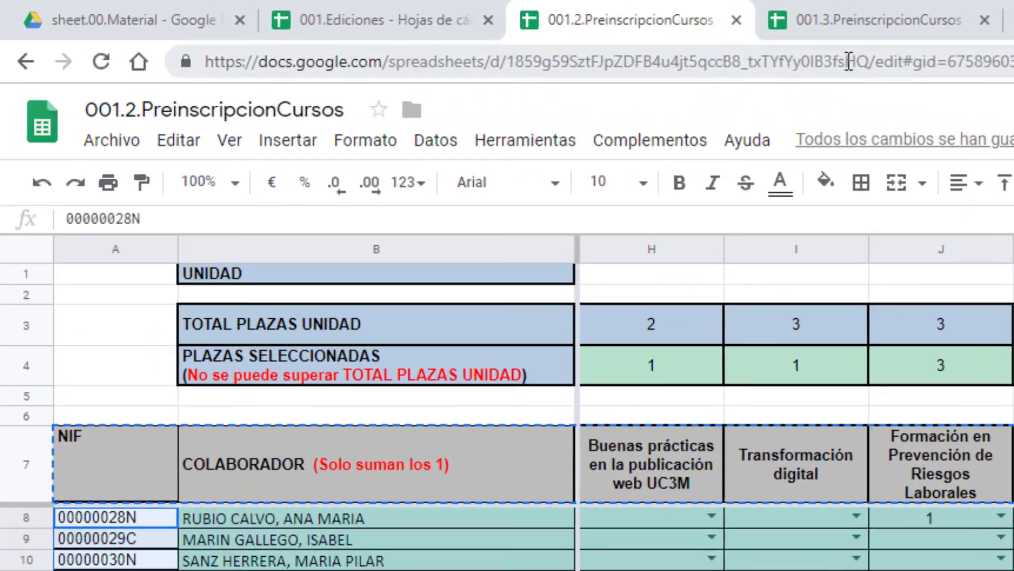
left_click(849, 62)
left_click(869, 61)
left_click_drag(869, 62, 170, 84)
key("ctrl+c")
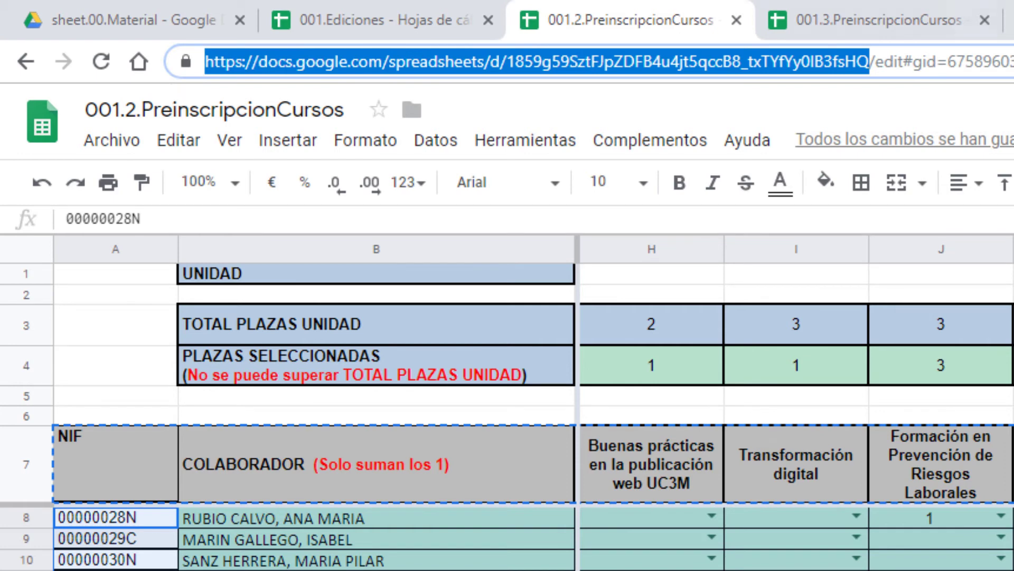
left_click(1012, 20)
left_click(308, 218)
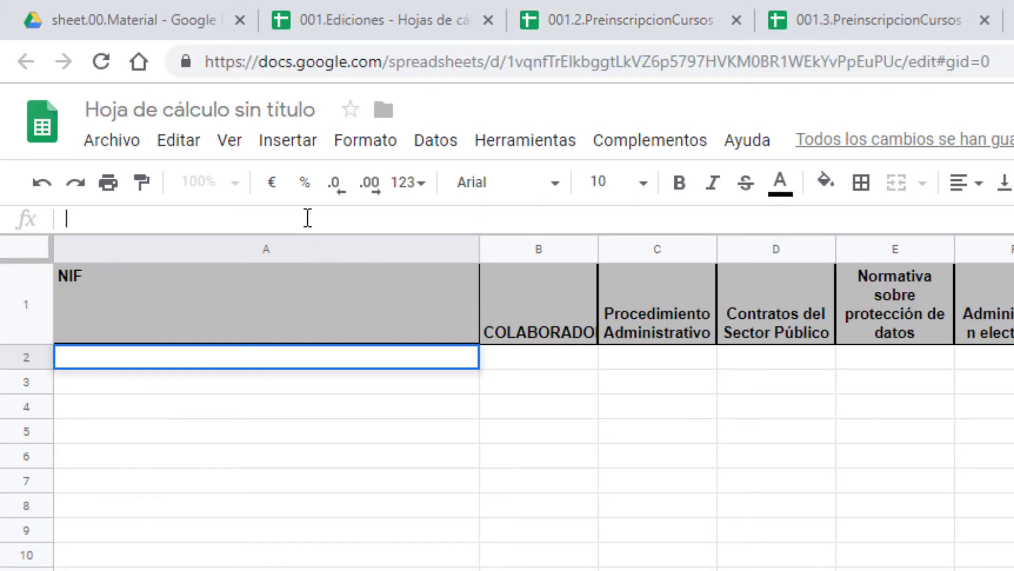
Step: Enter =IMPORTRANGE("<001.2 URL>";"NR_DATOS") in A2 to import the first collaborator block
key("ctrl+v")
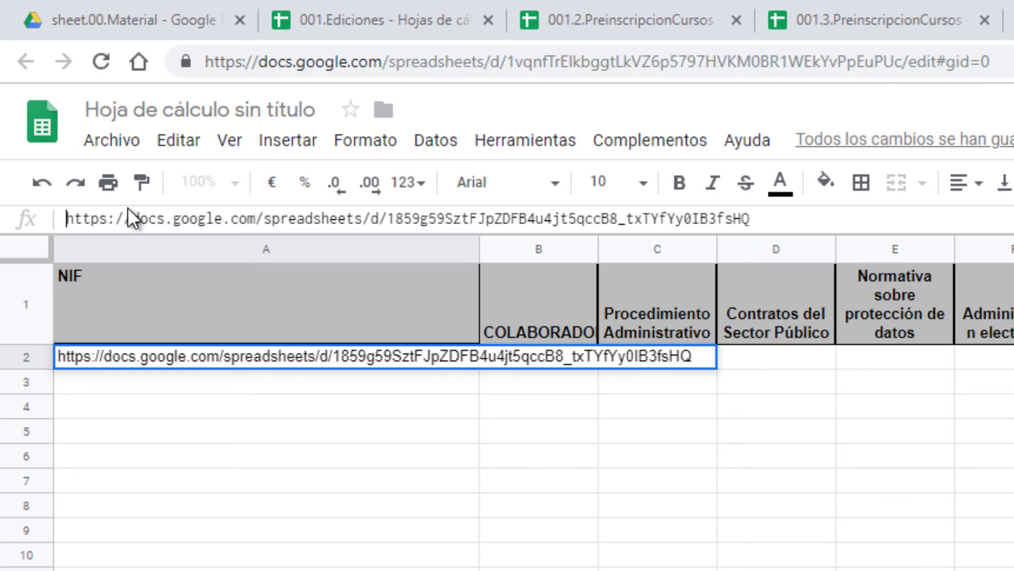
type("=IMPOR")
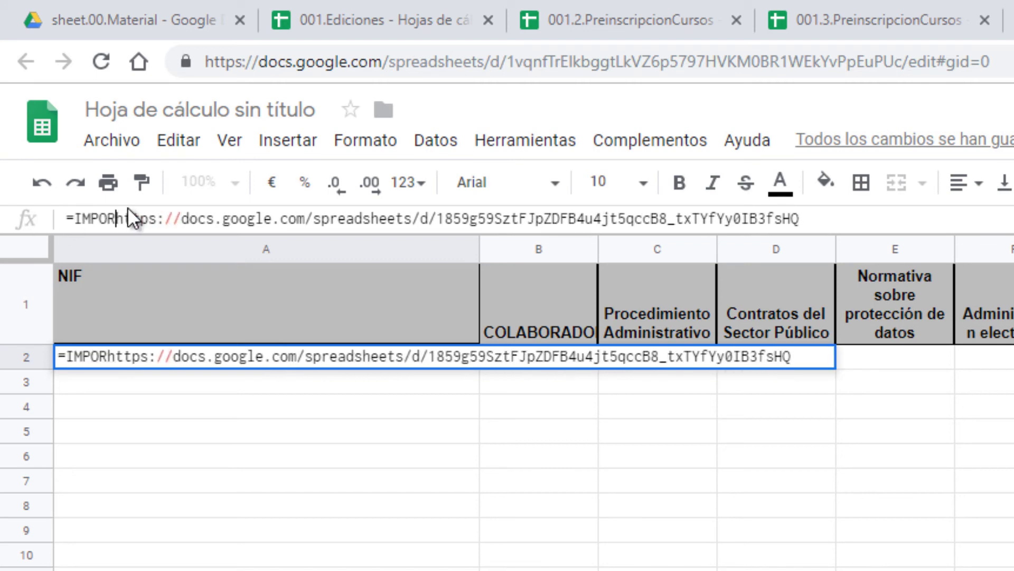
key("Delete")
key("Delete")
key("Delete")
key("Delete")
key("Delete")
key("Delete")
key("Delete")
key("Delete")
key("Delete")
key("Delete")
key("Delete")
key("Delete")
key("Delete")
key("Delete")
key("Delete")
key("Delete")
key("Delete")
key("Delete")
key("Delete")
key("Delete")
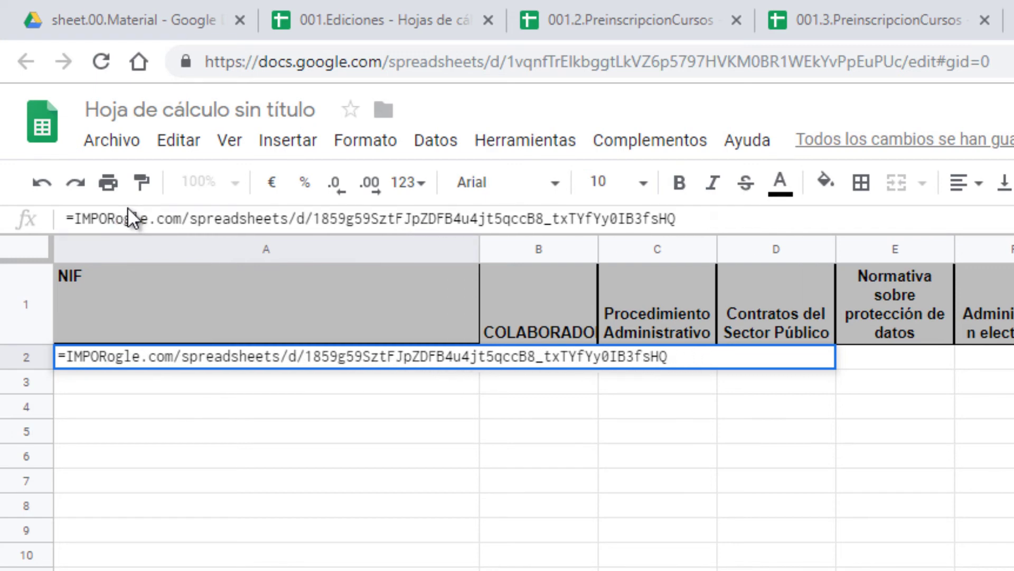
key("Delete")
key("Delete")
key("Delete")
key("Delete")
key("Delete")
key("Delete")
key("Delete")
key("Delete")
key("Delete")
key("Delete")
key("Delete")
key("Delete")
key("Delete")
key("Delete")
key("Delete")
key("Delete")
key("Delete")
key("Delete")
key("Delete")
key("Delete")
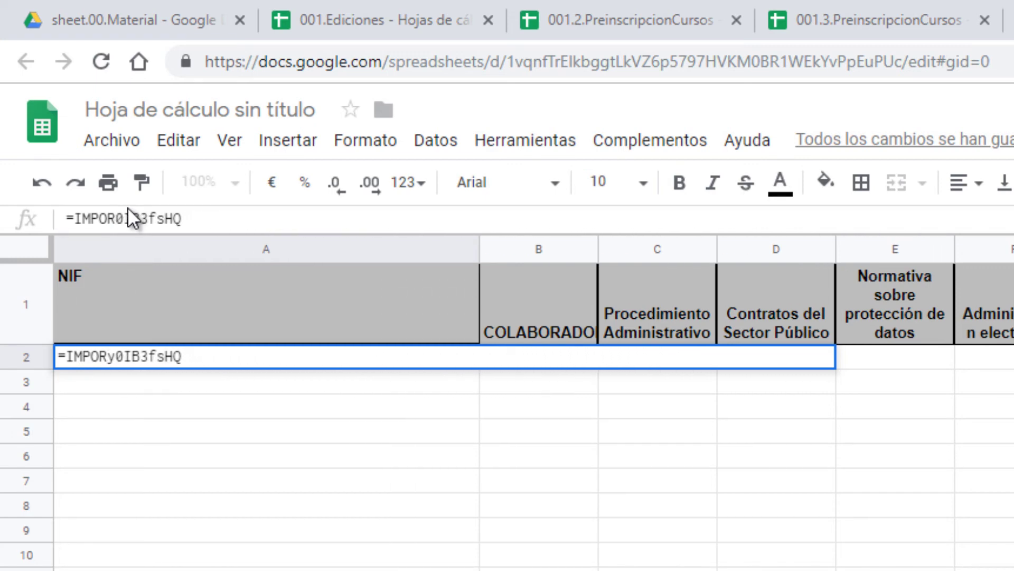
key("Delete")
key("Delete")
key("Delete")
type("TE")
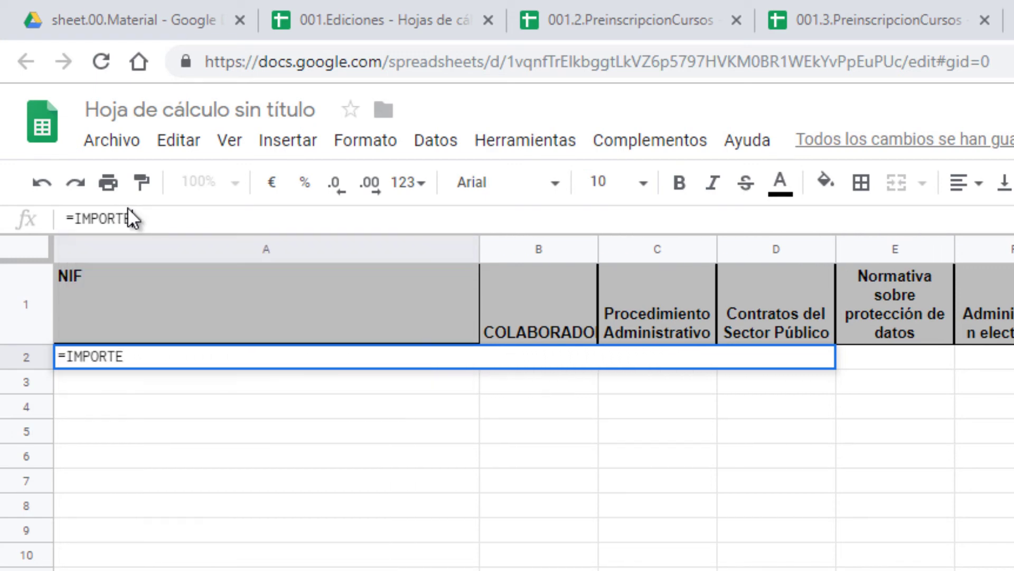
key("BackSpace")
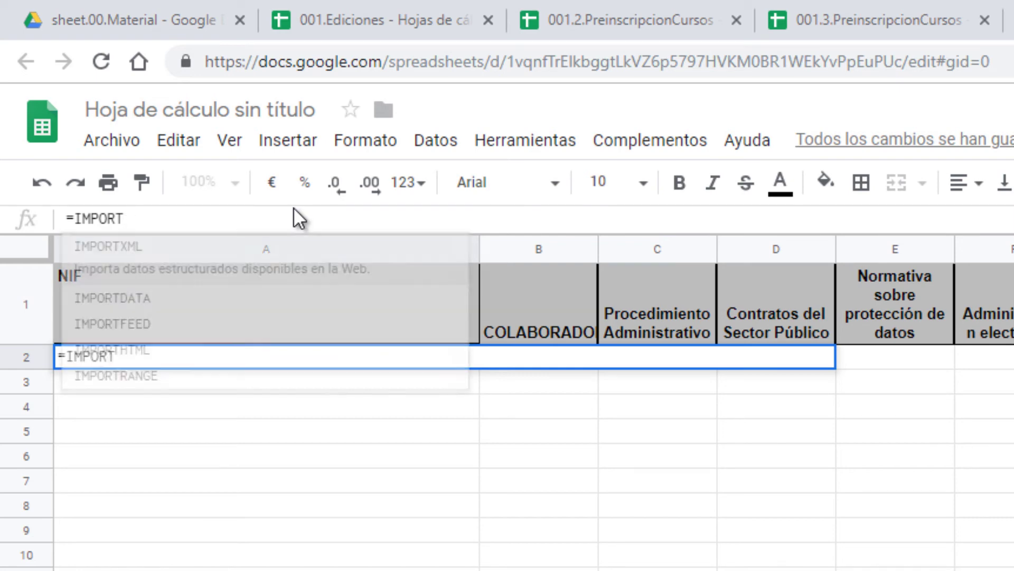
type("RA")
left_click(203, 261)
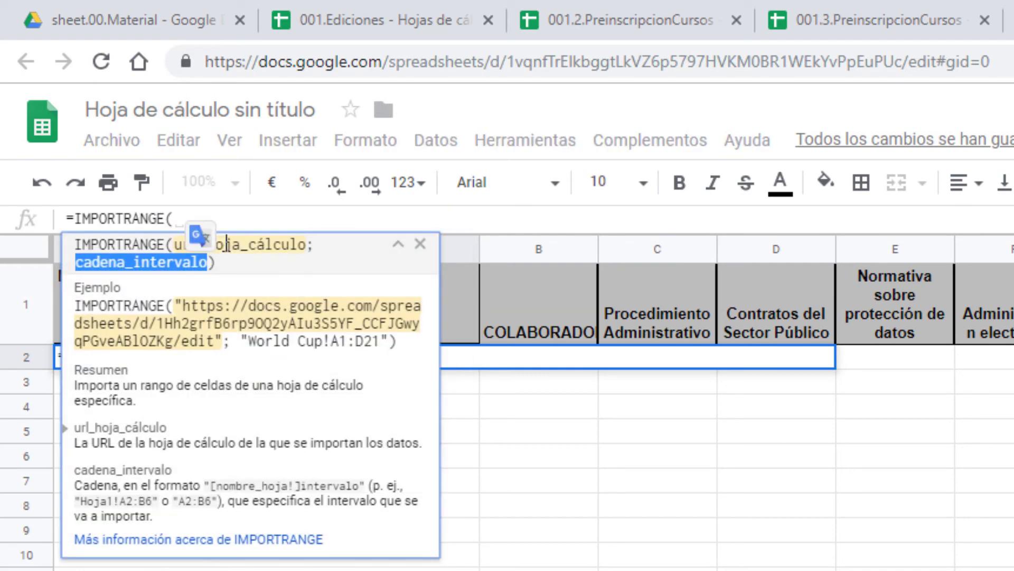
type("\"\"")
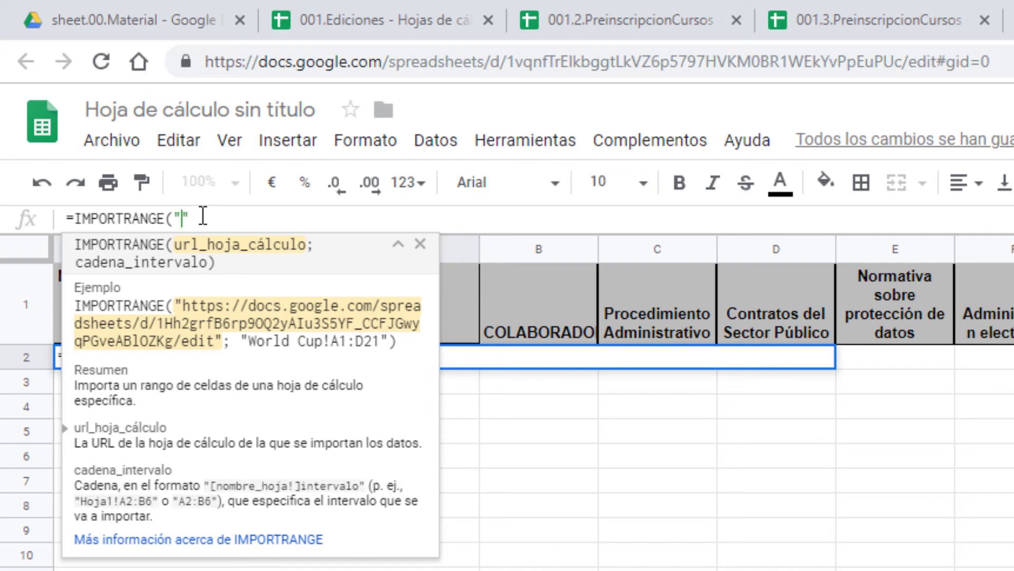
key("ctrl+v")
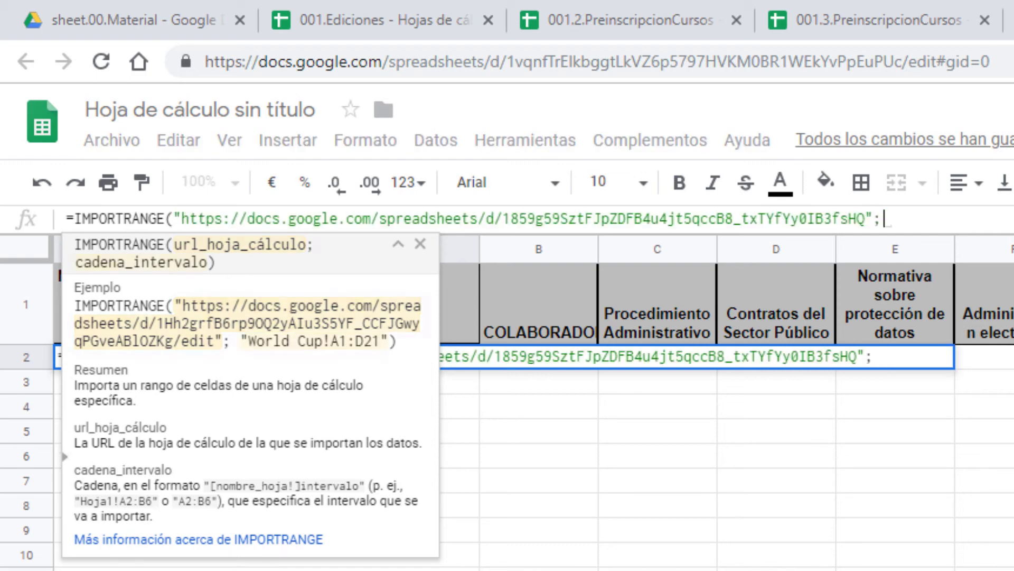
type(";\"N")
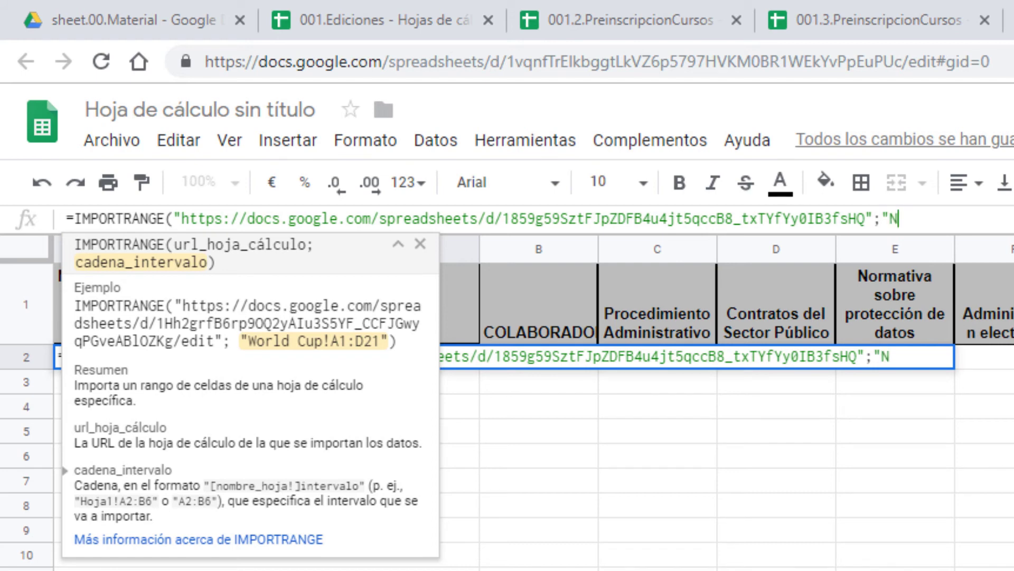
type("R_DATOS")
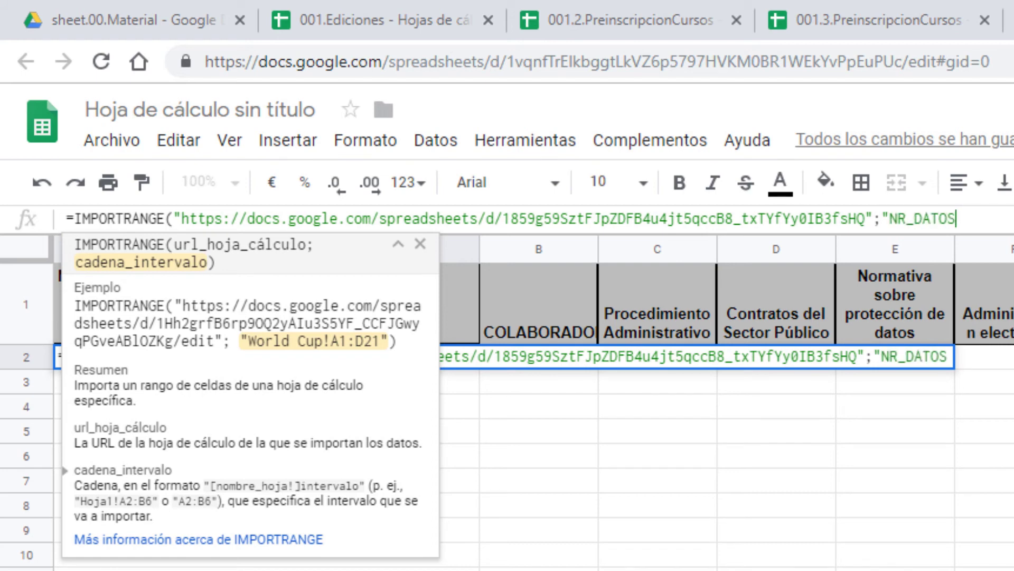
type("\")")
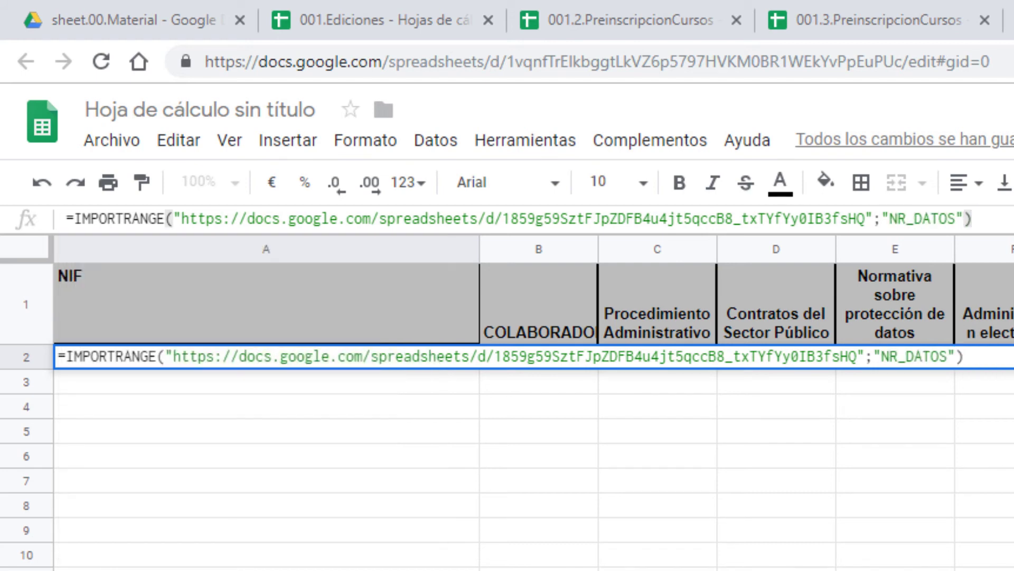
key("Return")
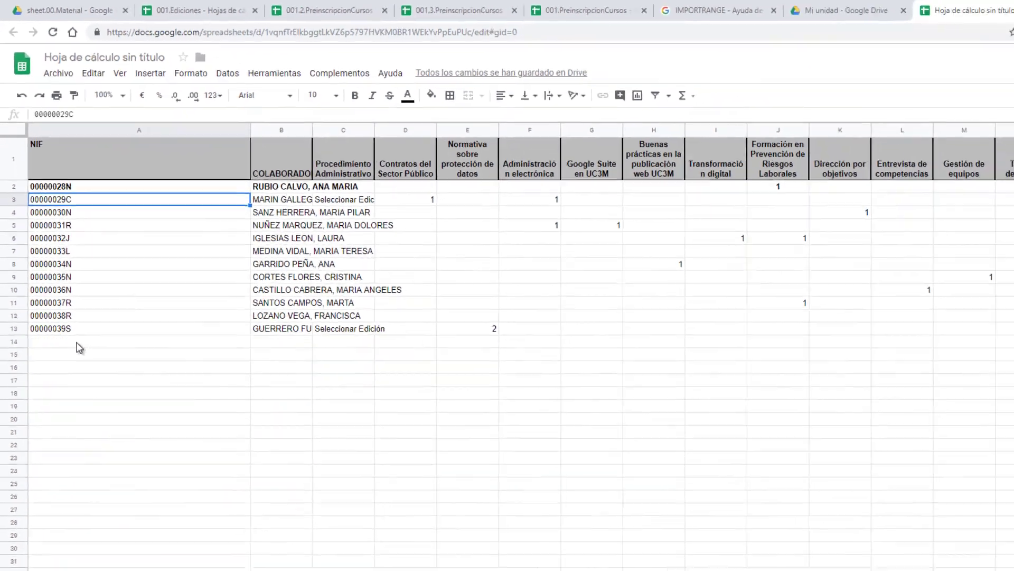
Step: Check the empty cell below the imported rows, then switch to 001.3.PreinscripcionCursos
left_click(79, 346)
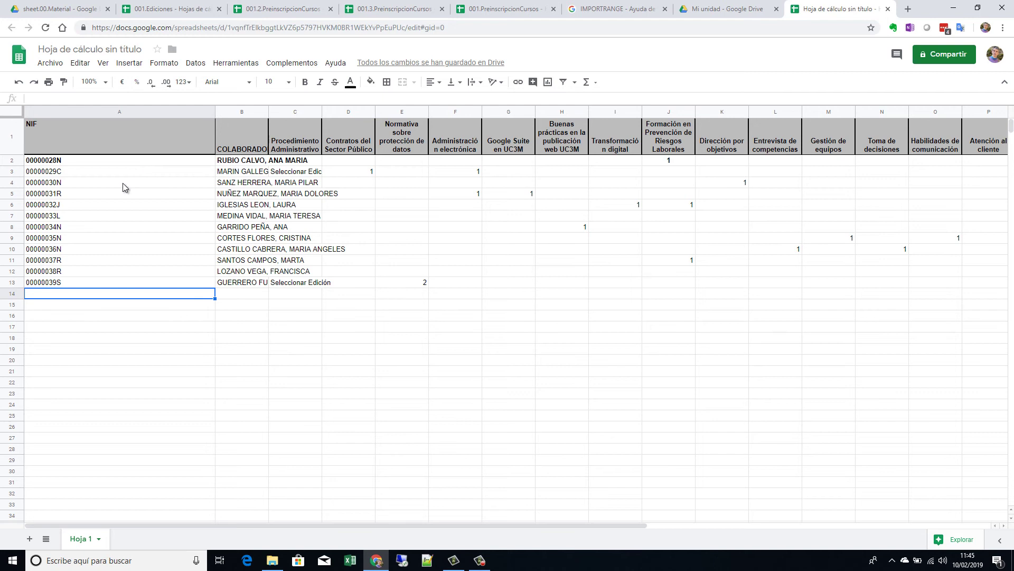
left_click(181, 98)
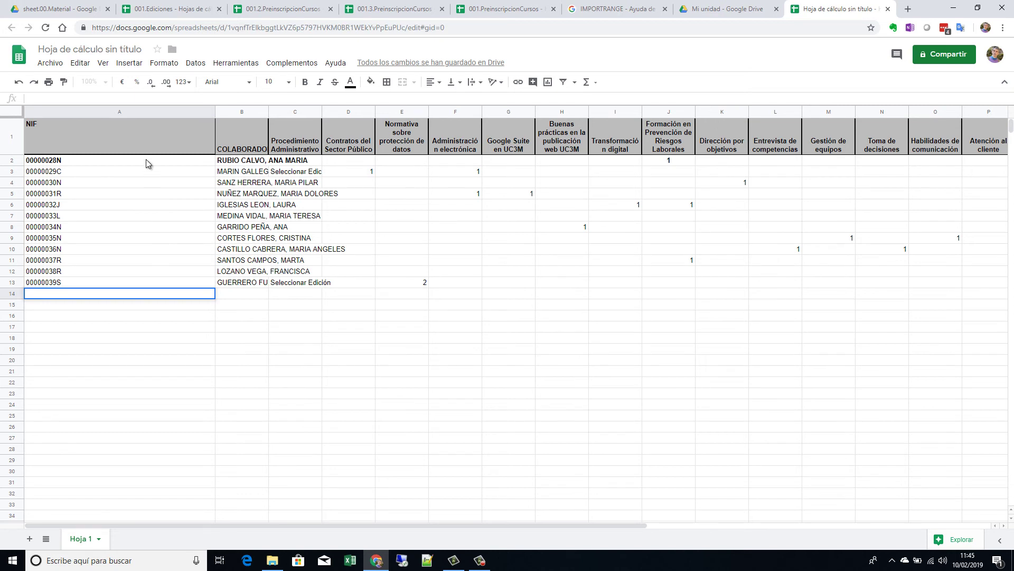
left_click(148, 341)
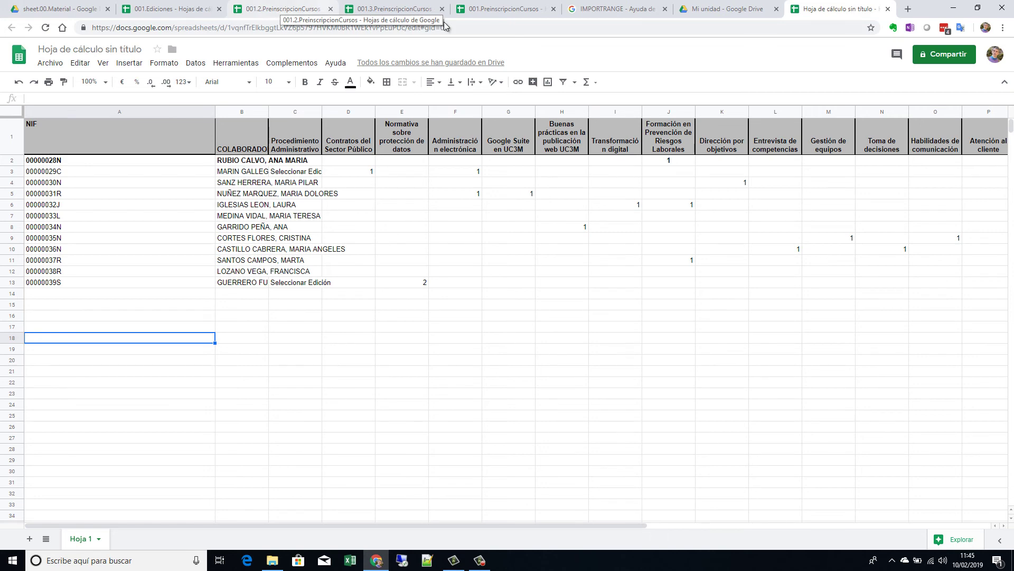
left_click(388, 9)
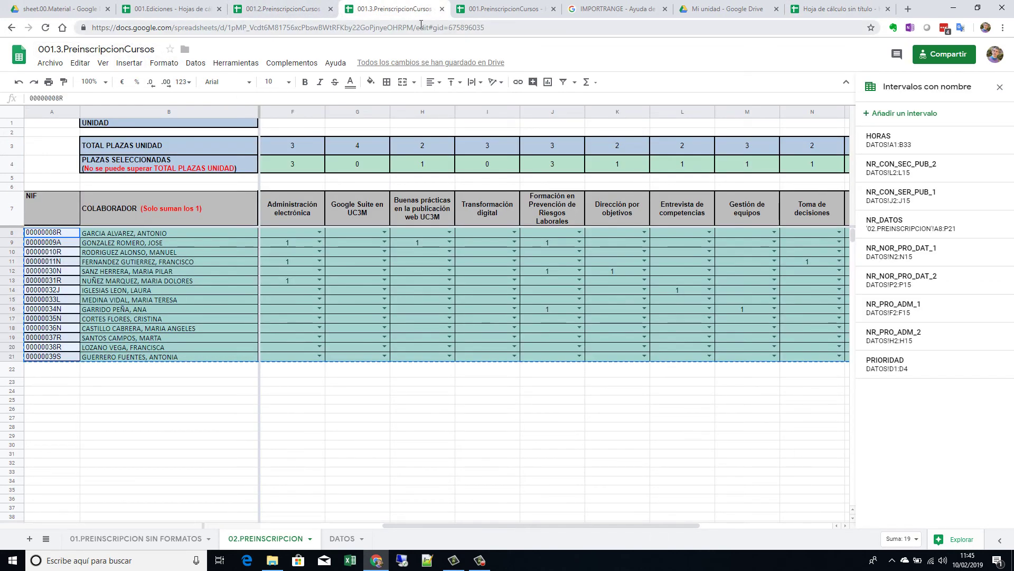
Step: Copy the 001.3.PreinscripcionCursos spreadsheet address from the address bar
left_click(270, 8)
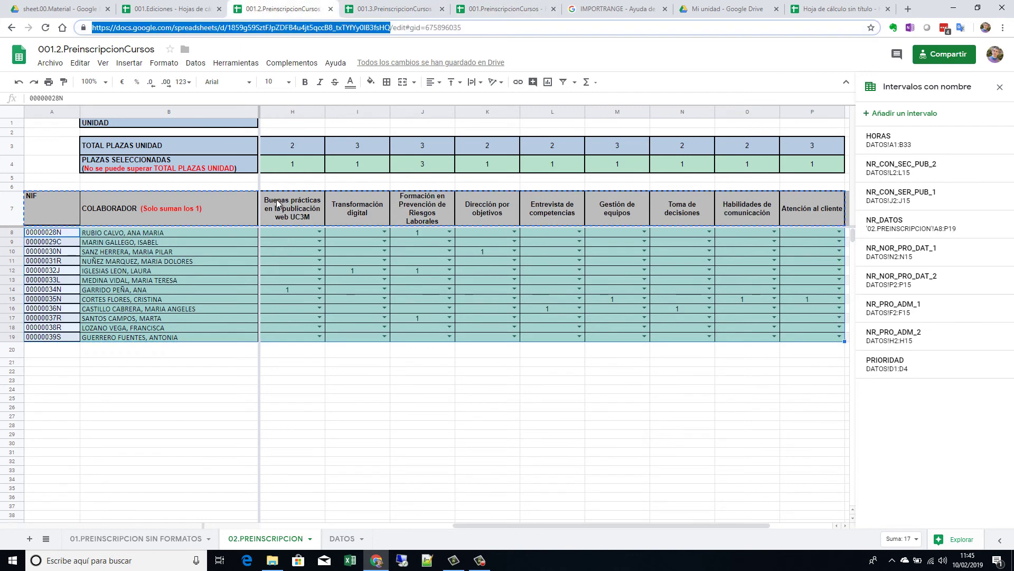
left_click(405, 9)
left_click(338, 26)
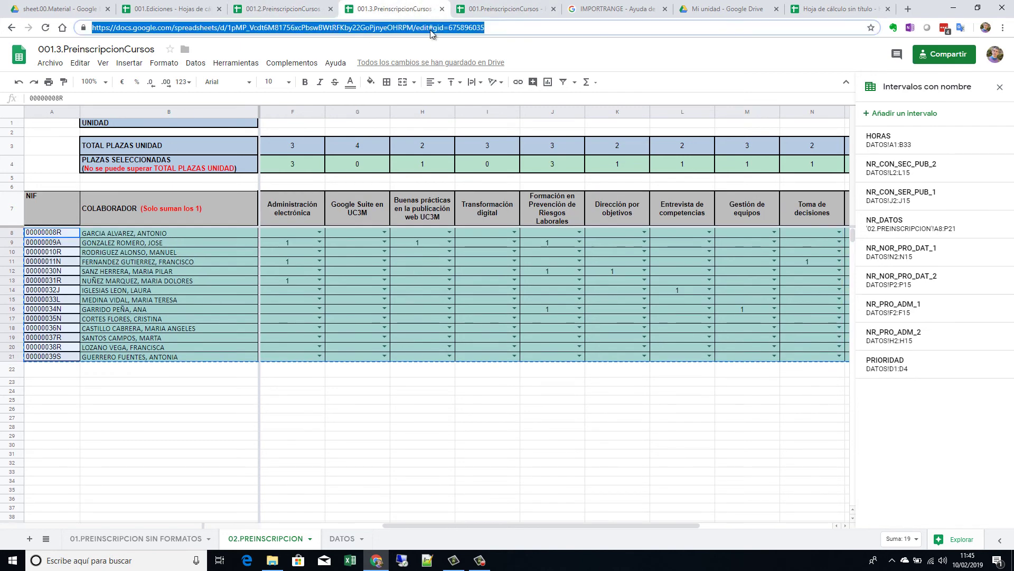
left_click(446, 29)
left_click_drag(413, 27, 72, 41)
key("ctrl+c")
Step: Enter =IMPORTRANGE("<001.3 URL>";"NR_DATOS") in cell A19
left_click(824, 6)
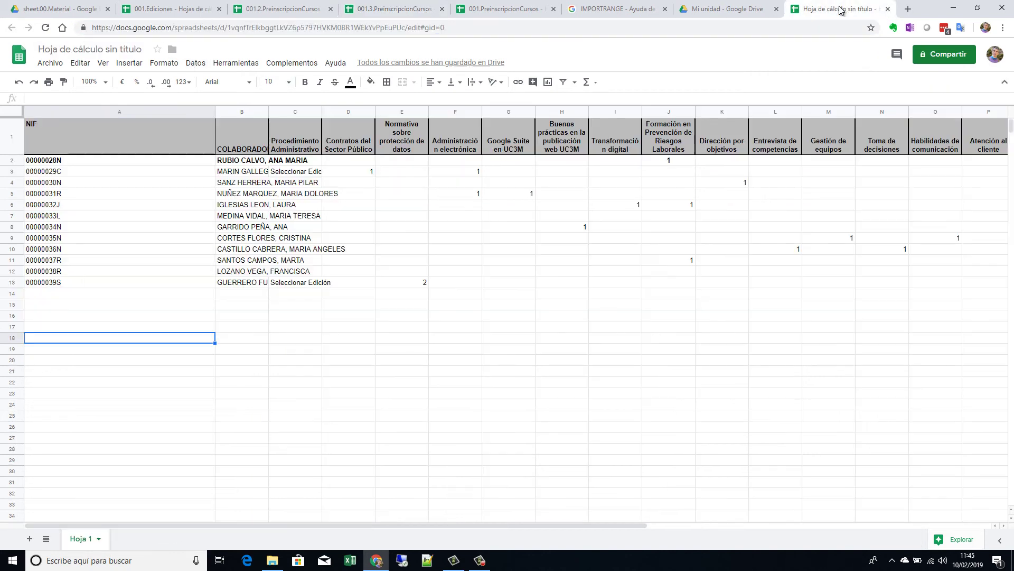
left_click(136, 351)
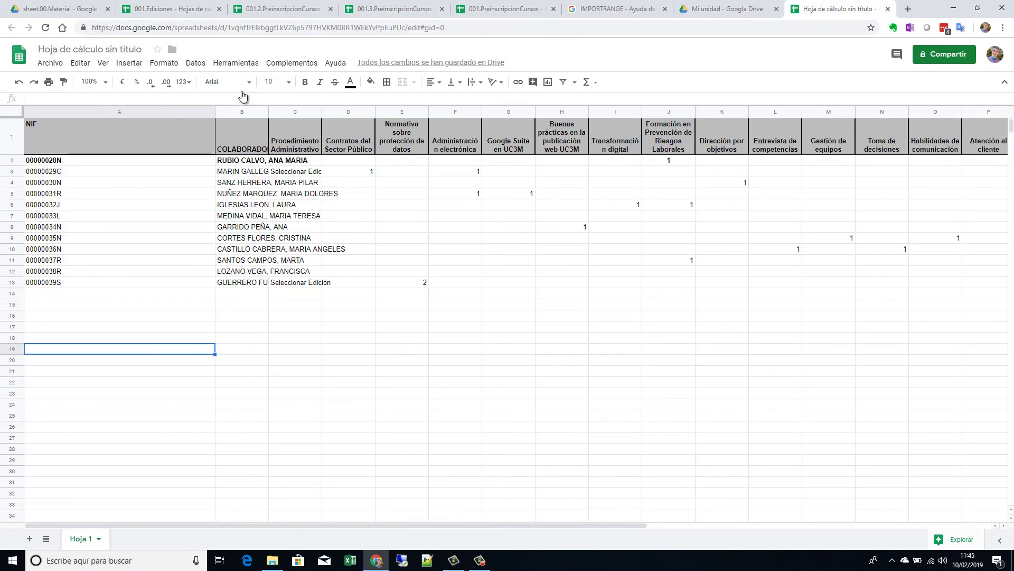
left_click(115, 97)
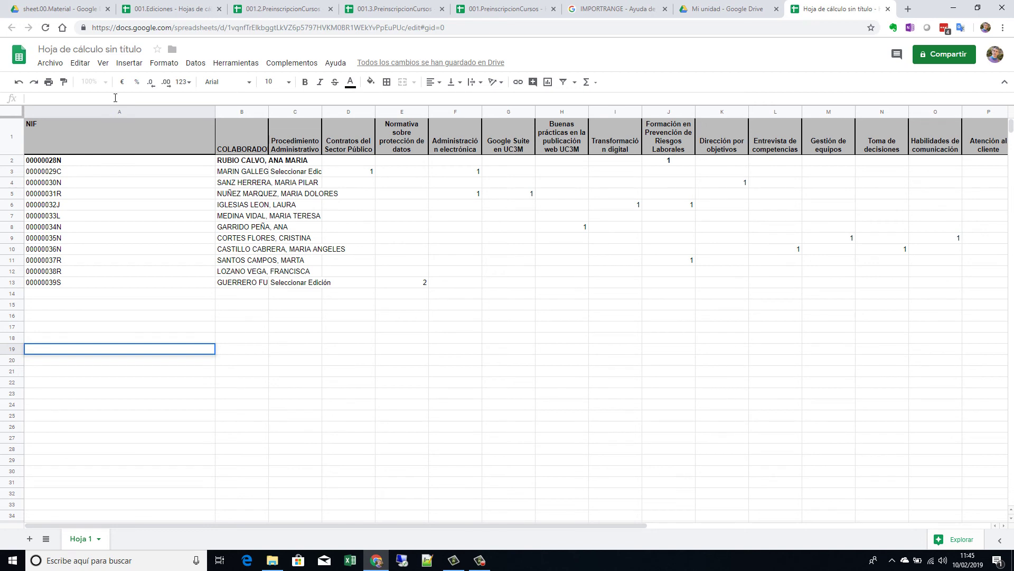
type("=IMPO")
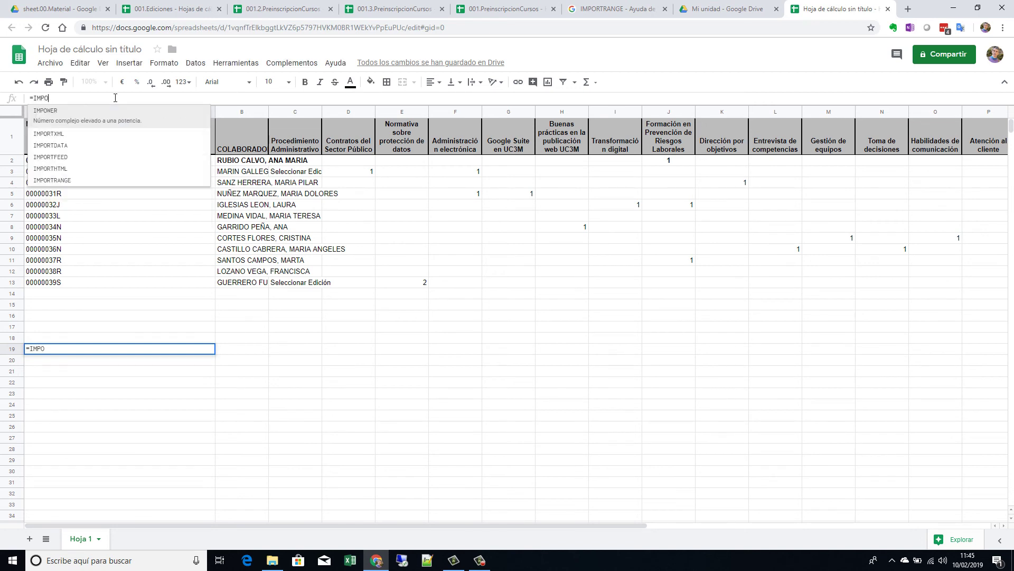
left_click(80, 184)
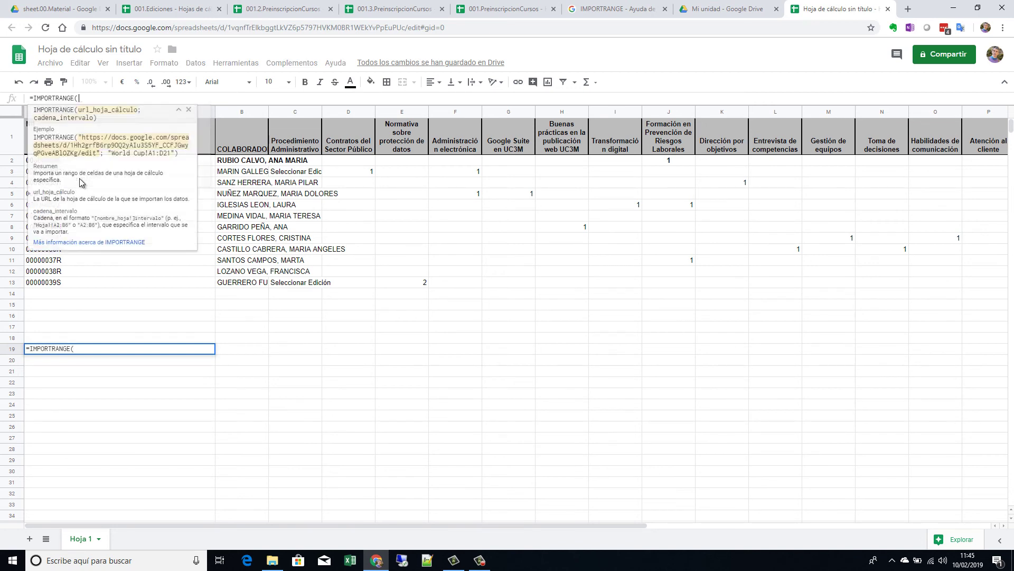
type("\"\"")
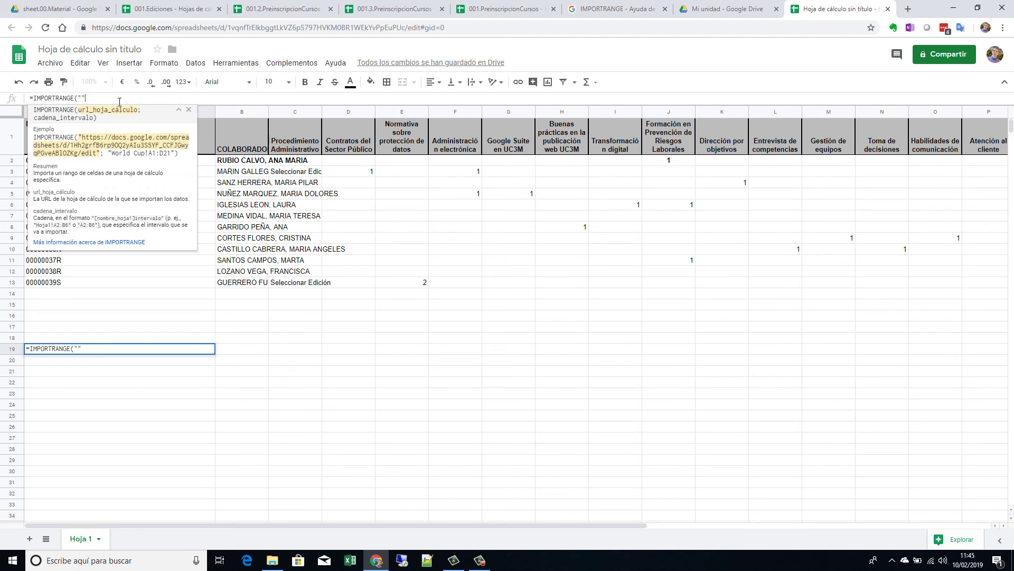
key("ctrl+v")
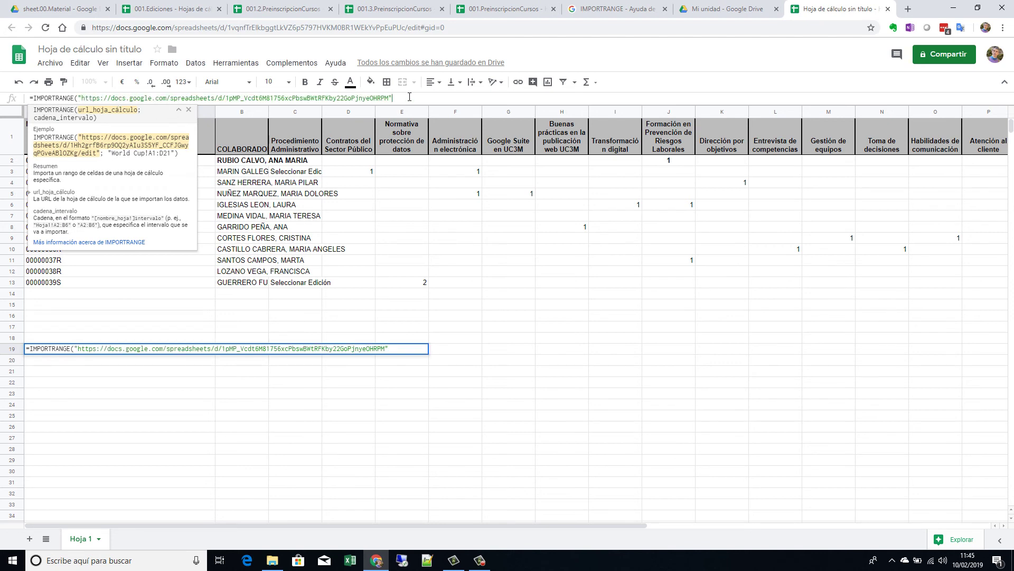
type(";")
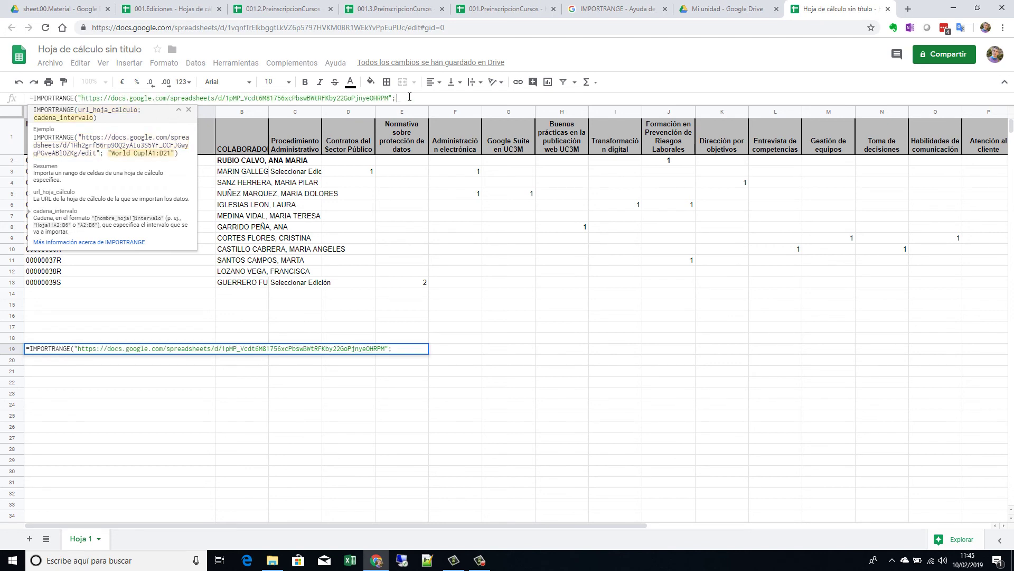
type("\"\"N")
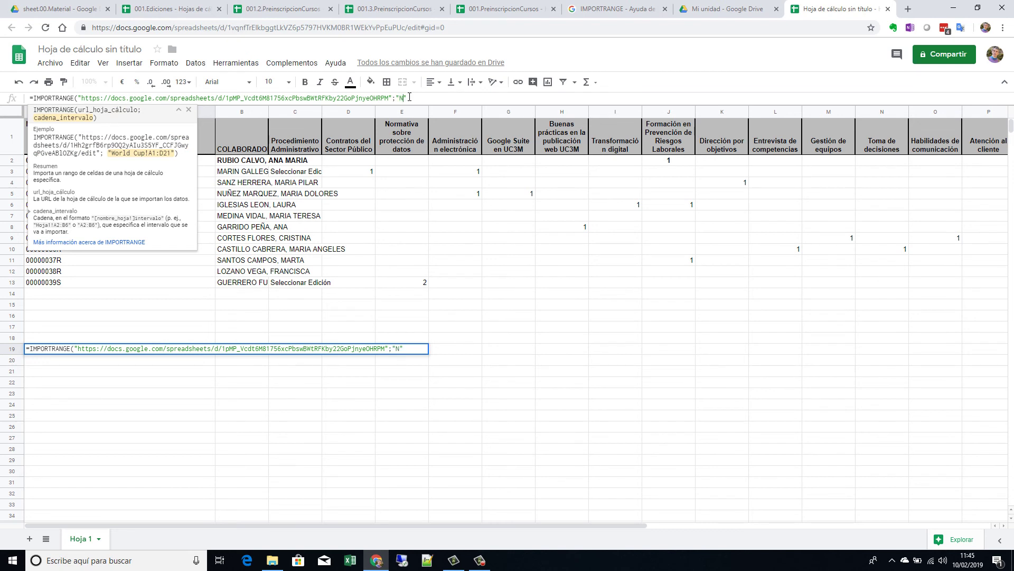
type("R_DATOS")
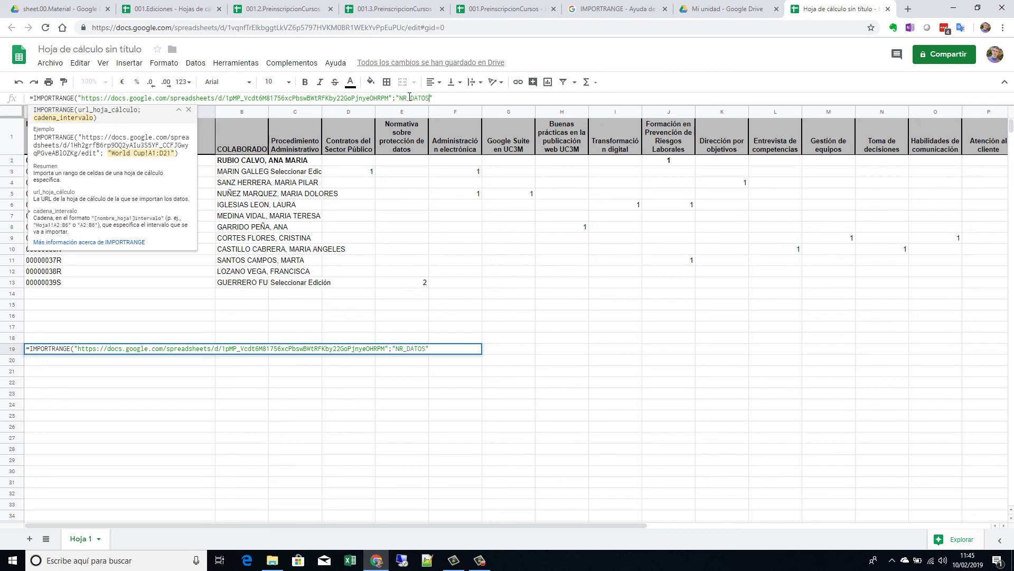
type(")")
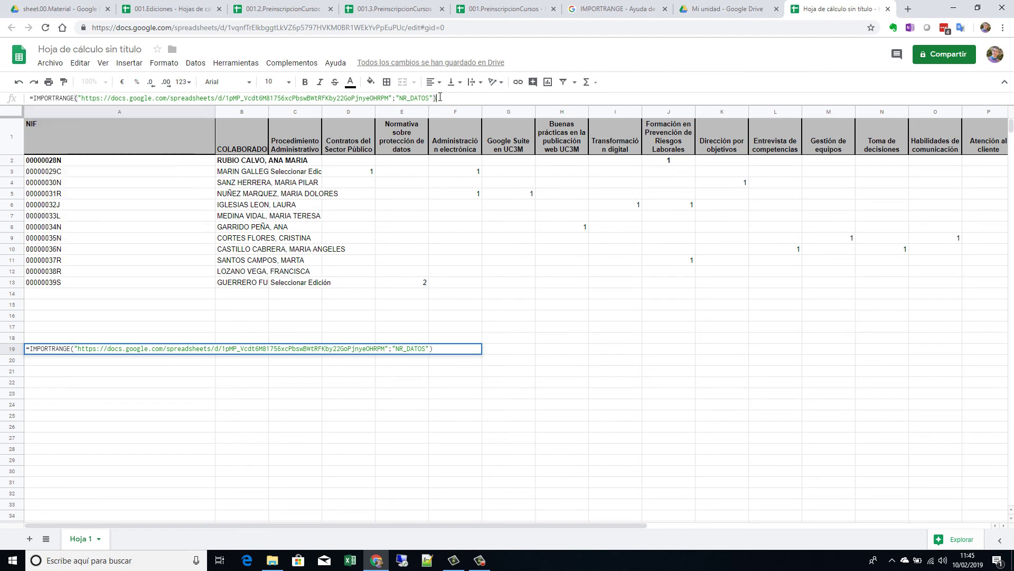
key("Return")
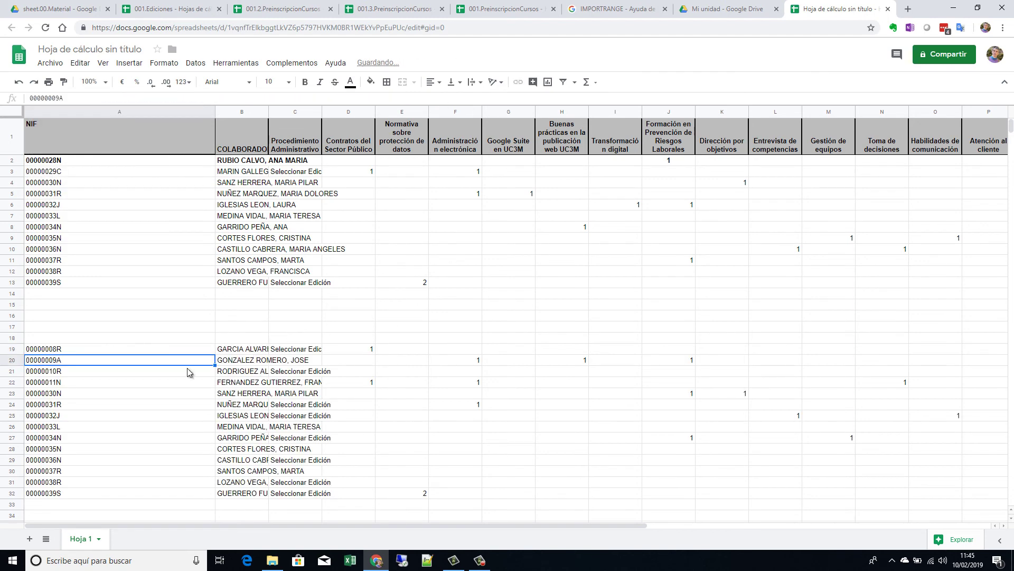
scroll(153, 373, "down", 3)
Step: Copy the 001.PreinscripcionCursos spreadsheet address from the address bar
left_click(115, 432)
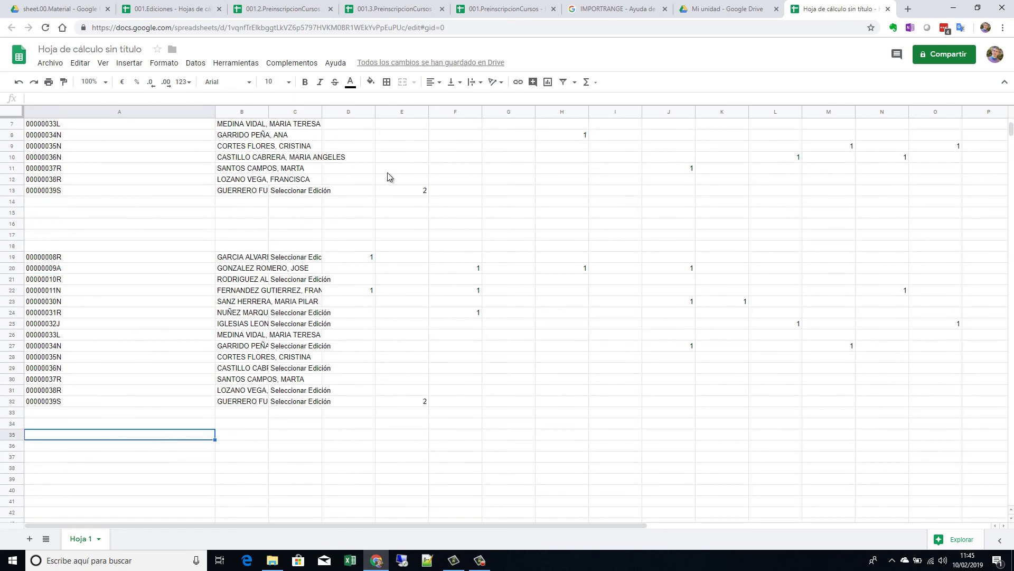
left_click(504, 8)
scroll(270, 110, "up", 3)
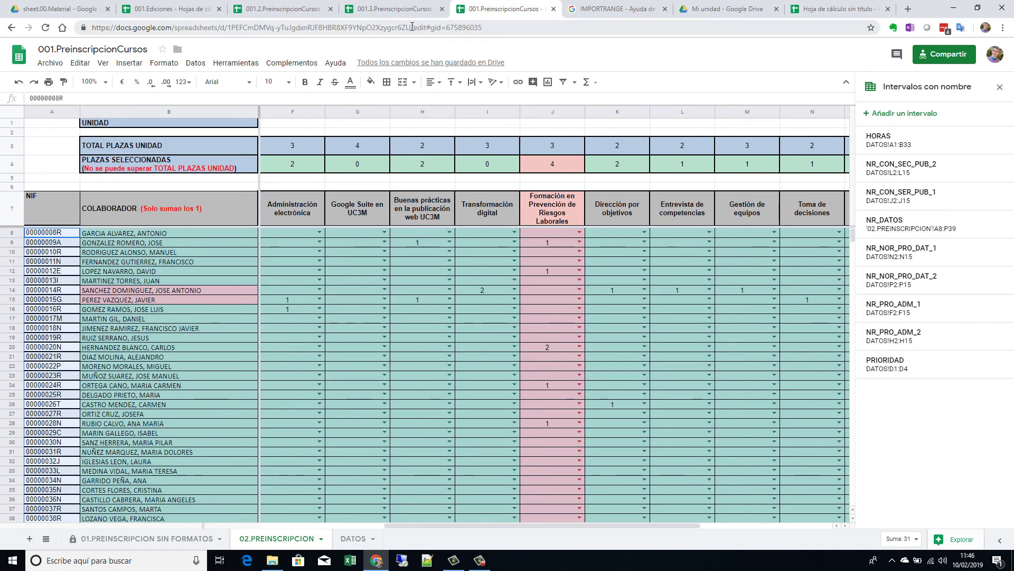
left_click_drag(412, 27, 87, 42)
key("ctrl+c")
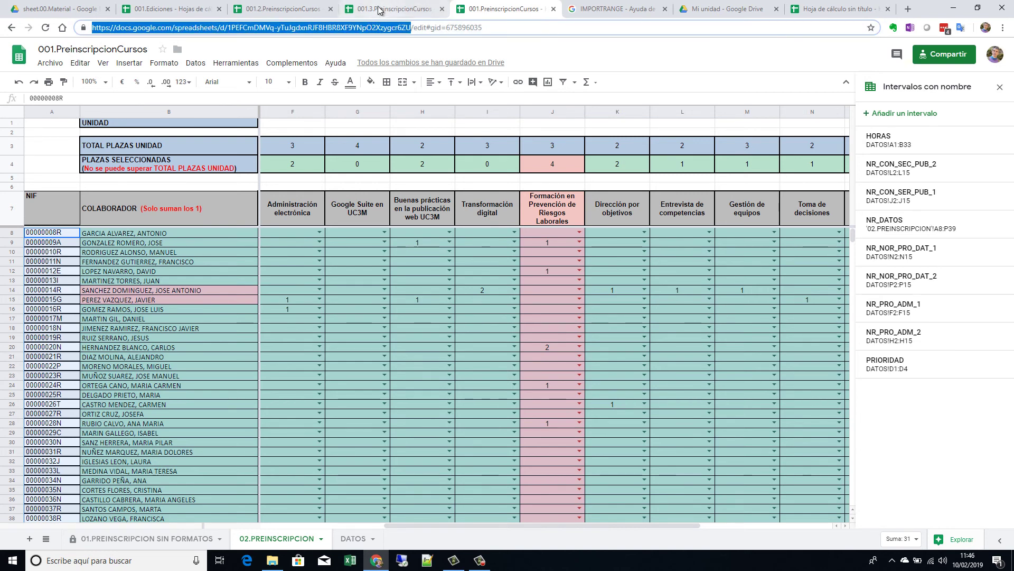
Step: Enter =IMPORTRANGE("<001 URL>";"NR_DATOS") in cell A36 and review the imported rows
left_click(845, 7)
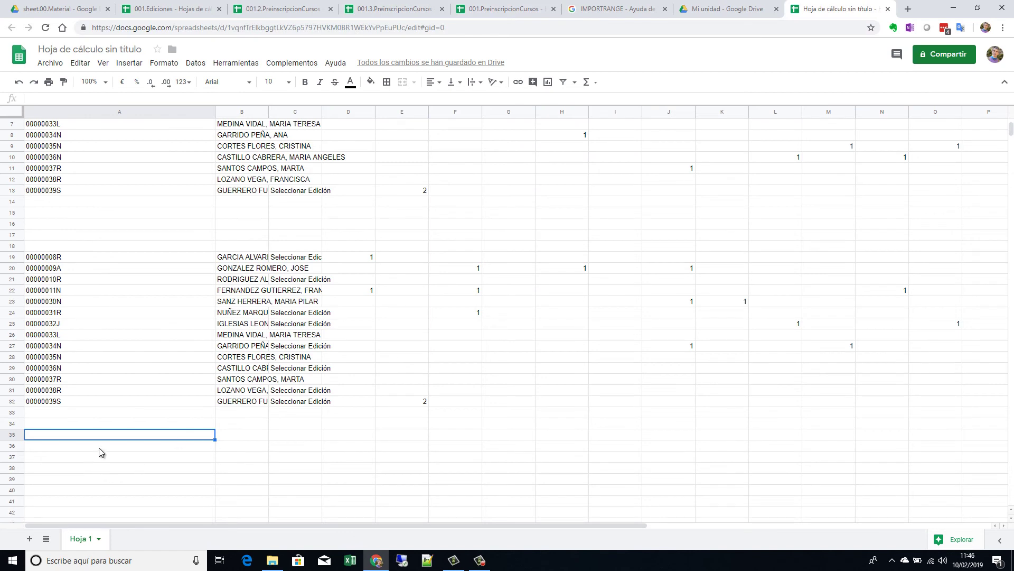
key("Down")
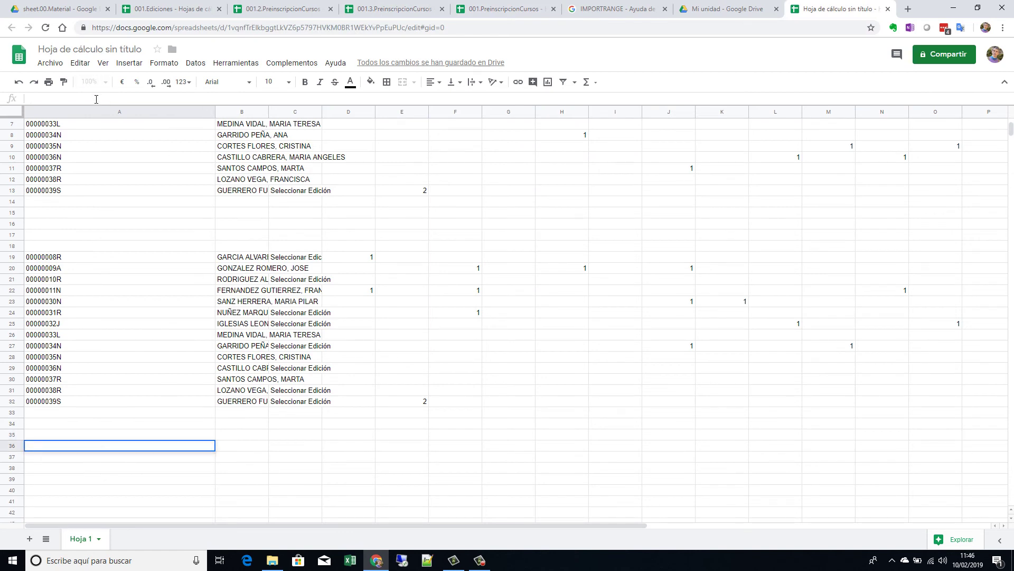
type("=IMPOR")
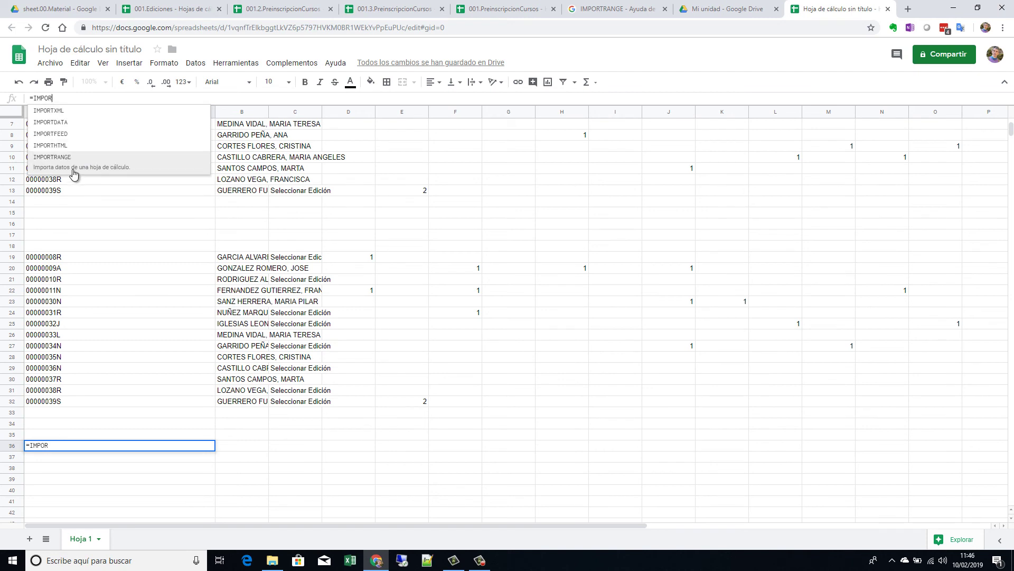
left_click(74, 165)
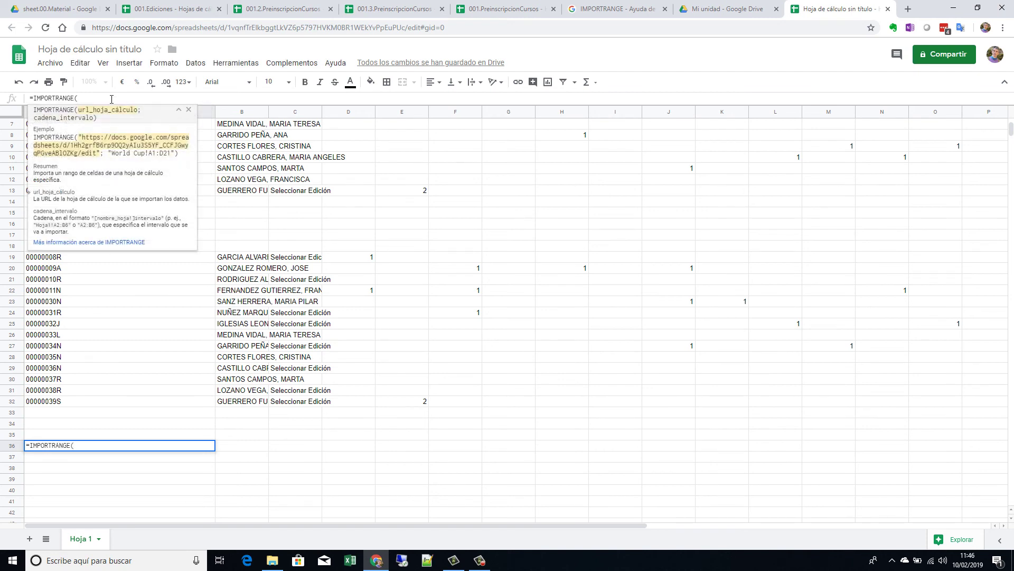
type("\"")
key("ctrl+v")
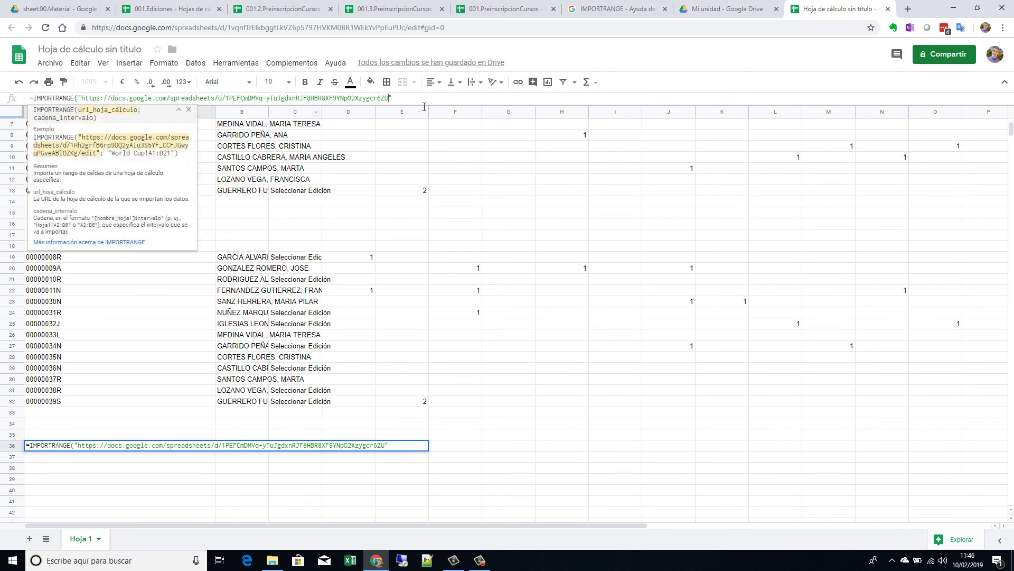
type(";")
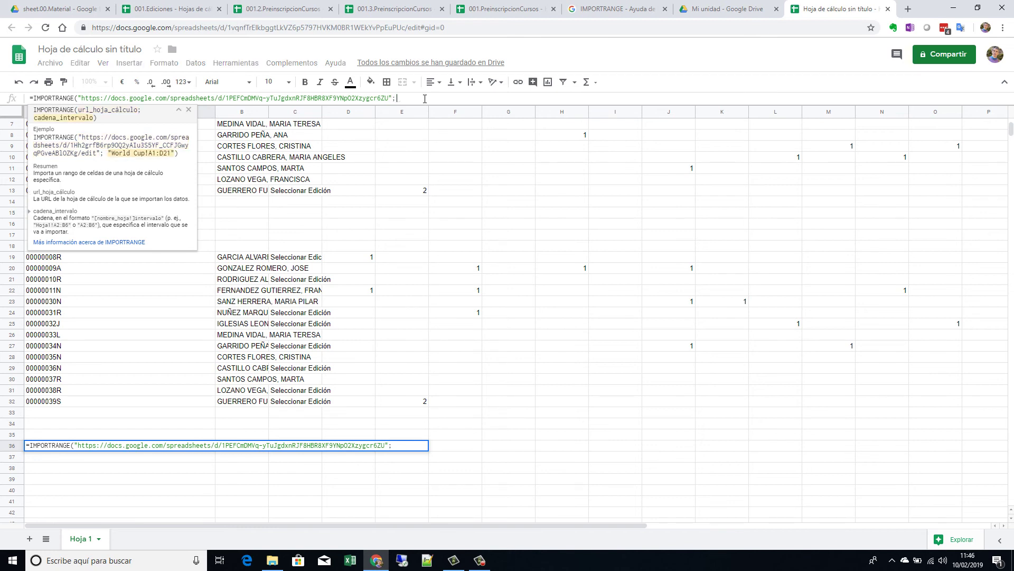
type("NR")
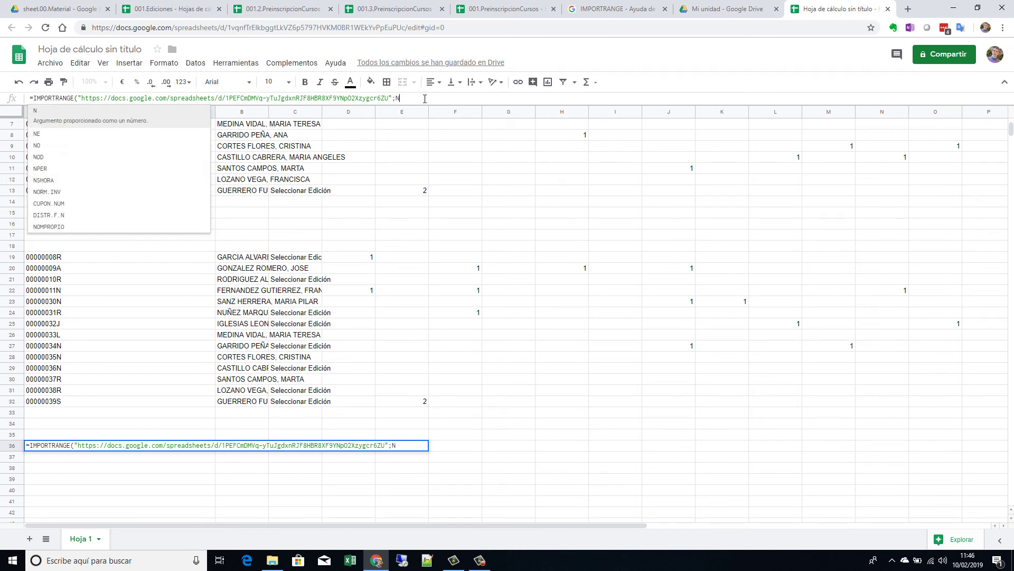
key("BackSpace")
key("BackSpace")
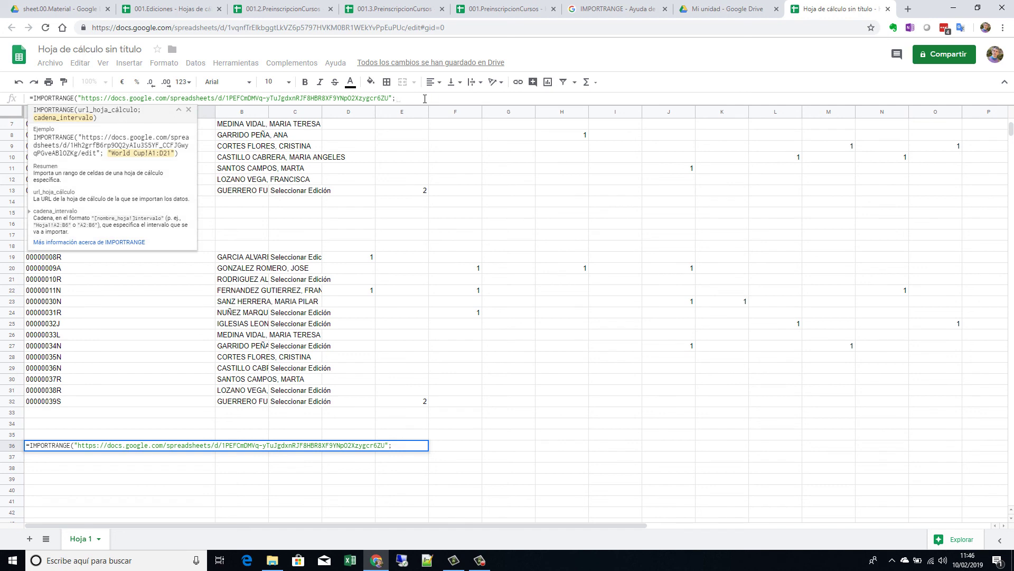
type("\"")
type("NR_DA")
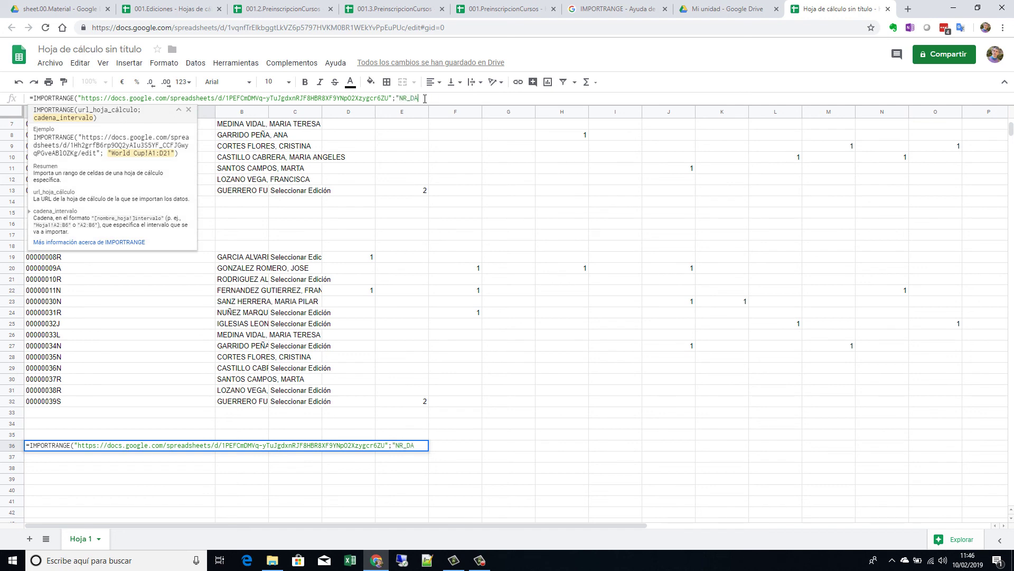
type("TOS\")")
key("Return")
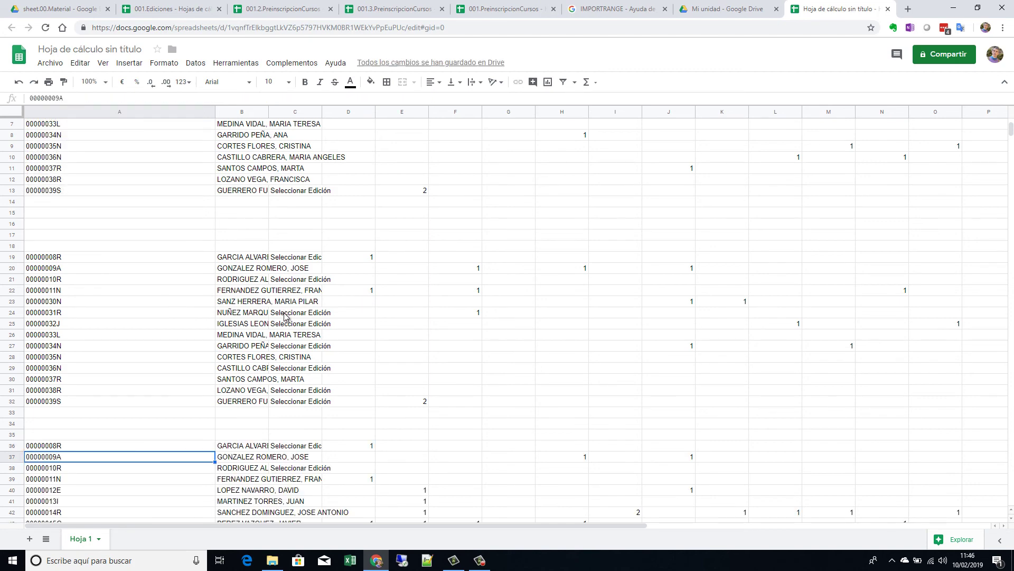
scroll(284, 316, "down", 2)
scroll(159, 331, "down", 2)
scroll(133, 277, "up", 5)
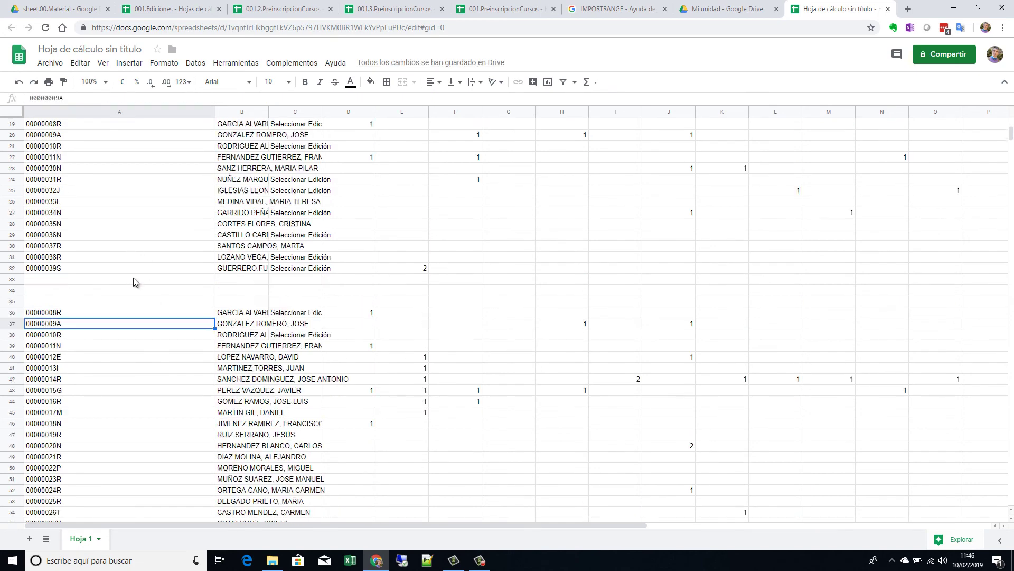
scroll(133, 278, "up", 2)
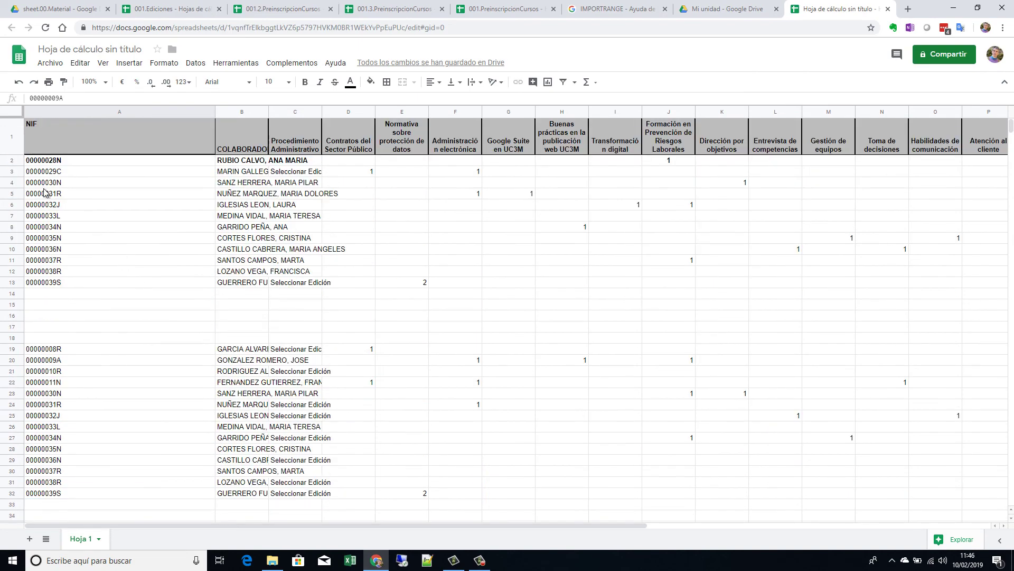
Step: Insert a blank row 2 and enter empty array braces ={} in A2
right_click(12, 160)
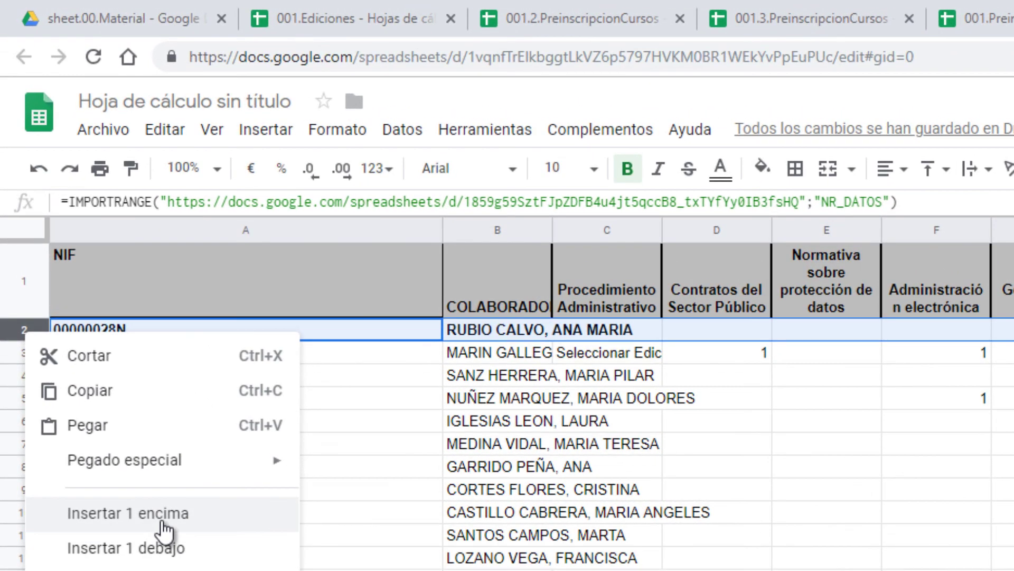
left_click(62, 249)
left_click(161, 529)
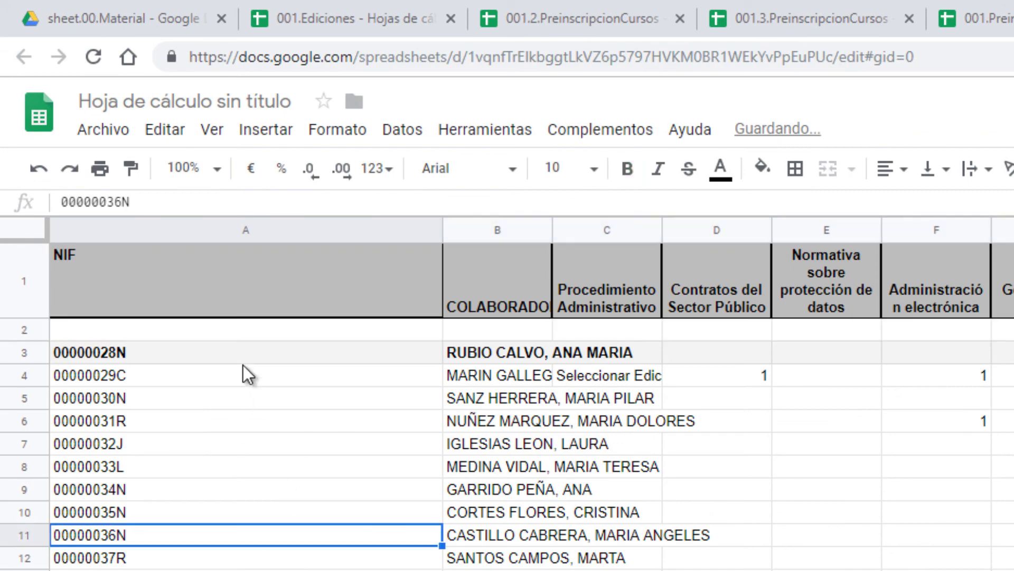
left_click(245, 328)
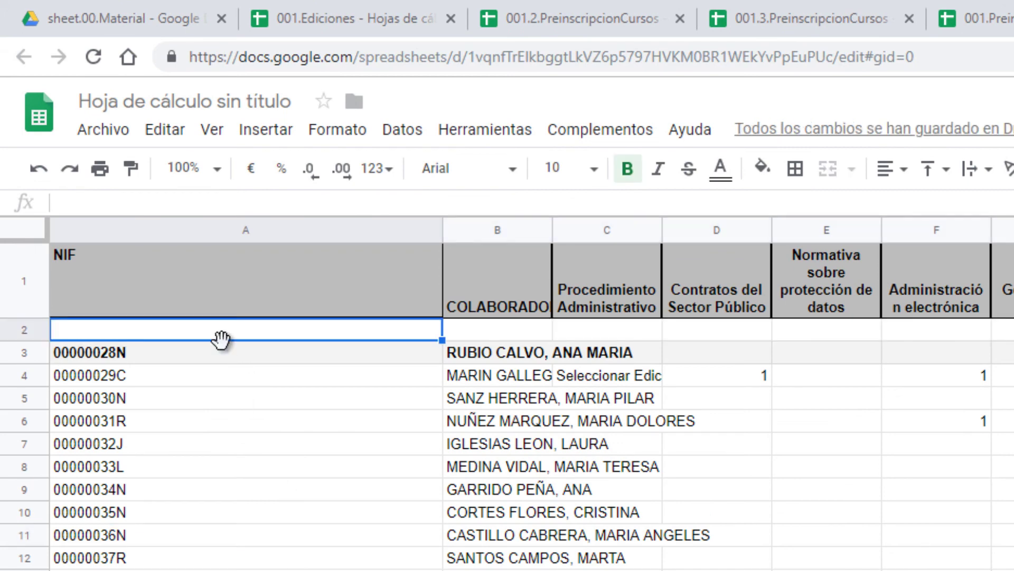
type("=")
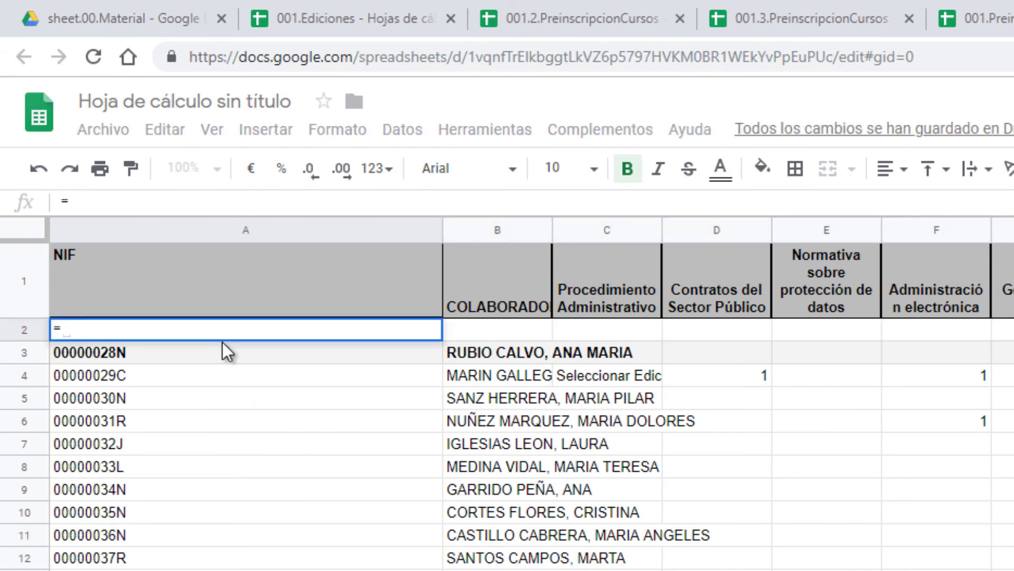
type("{")
type("Ç")
key("BackSpace")
type("}")
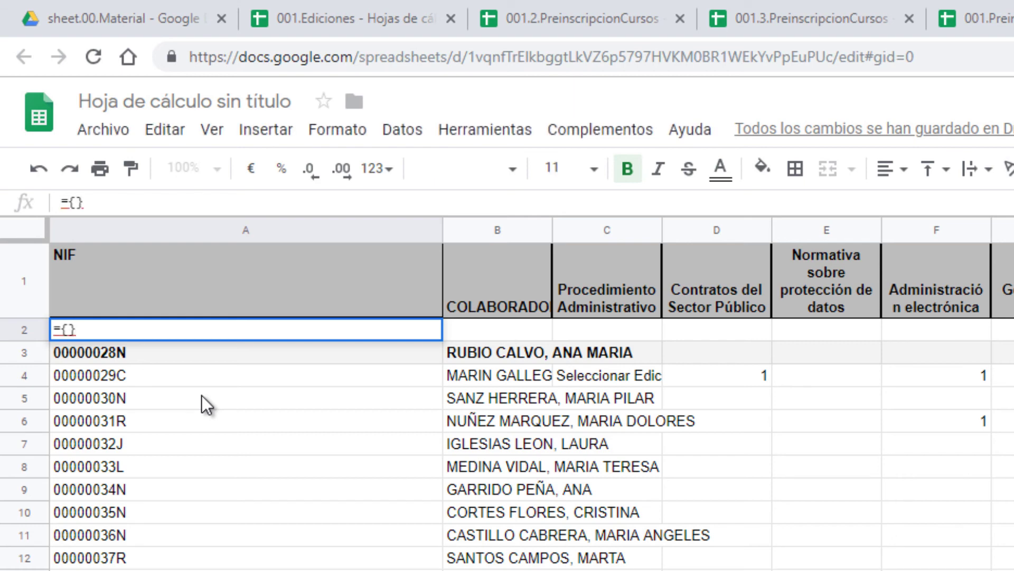
key("Return")
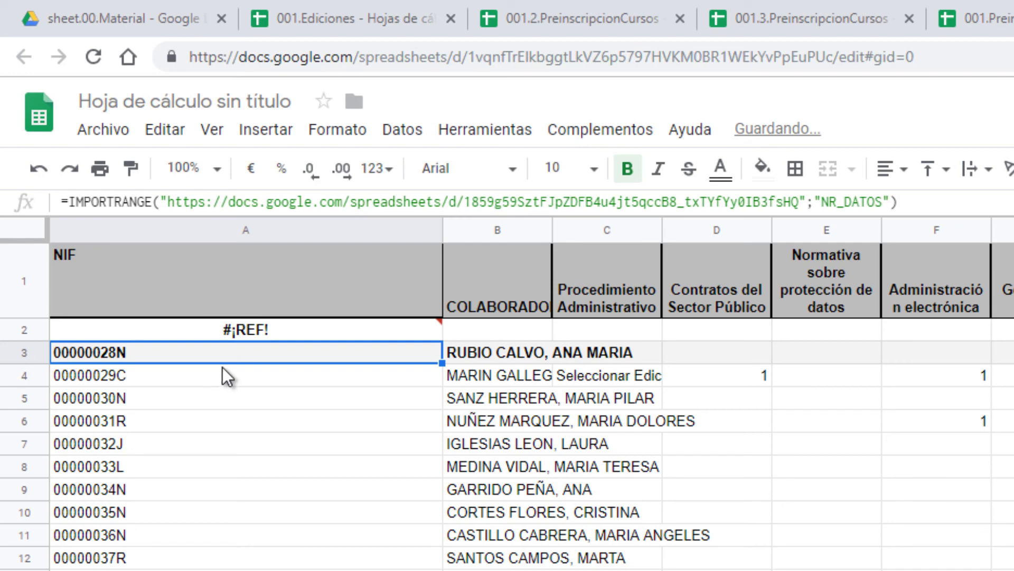
Step: Copy the first IMPORTRANGE call and paste it inside A2's braces
left_click_drag(903, 202, 20, 201)
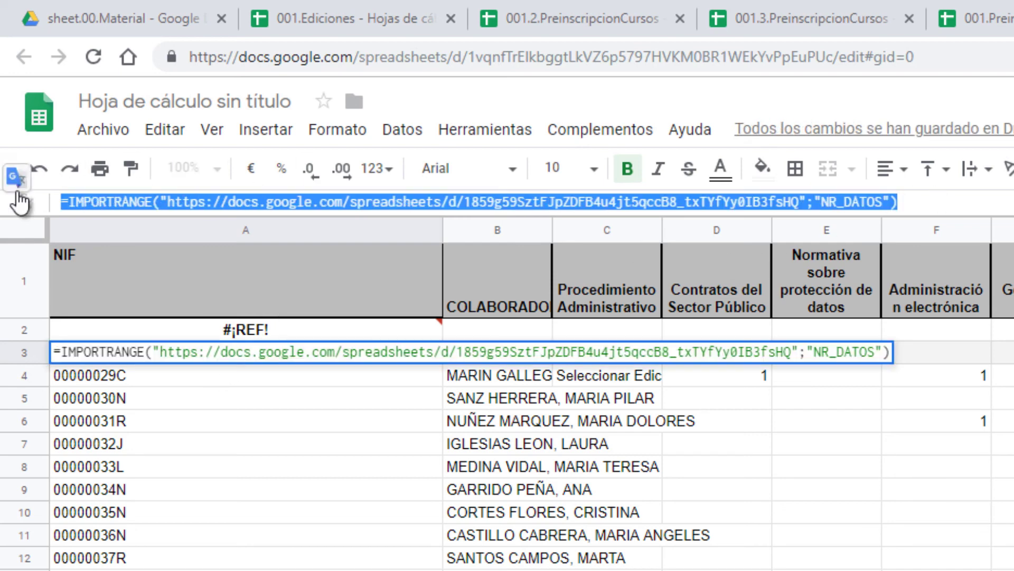
left_click(69, 201)
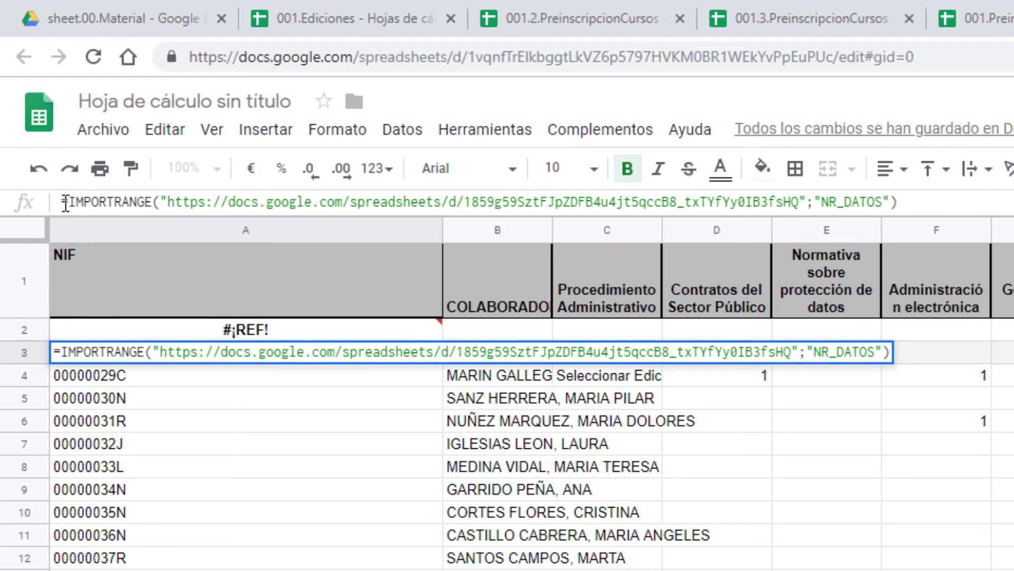
left_click_drag(68, 202, 974, 193)
key("ctrl+c")
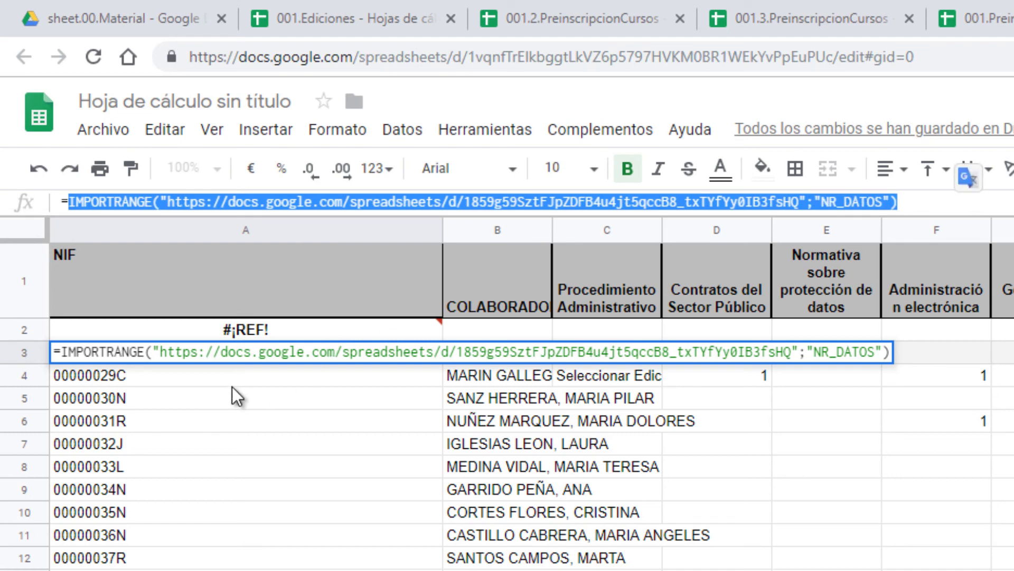
key("Escape")
left_click(287, 332)
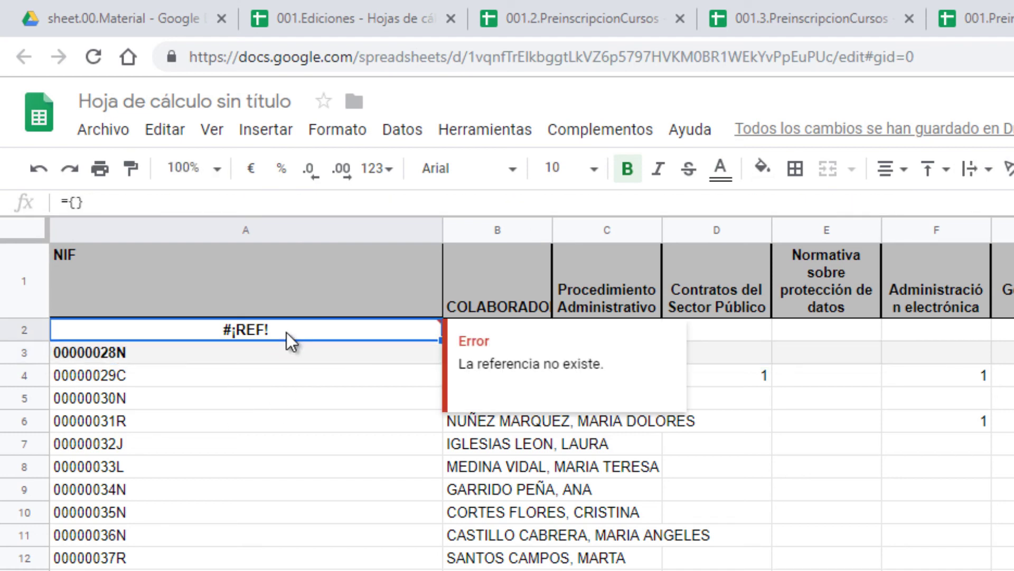
left_click(152, 199)
key("Left")
key("ctrl+v")
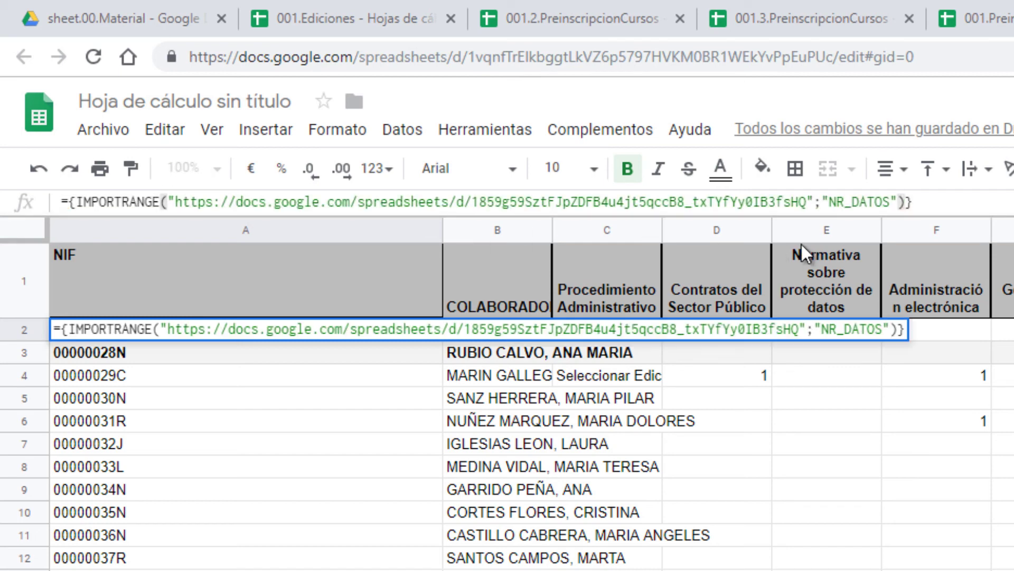
type(";")
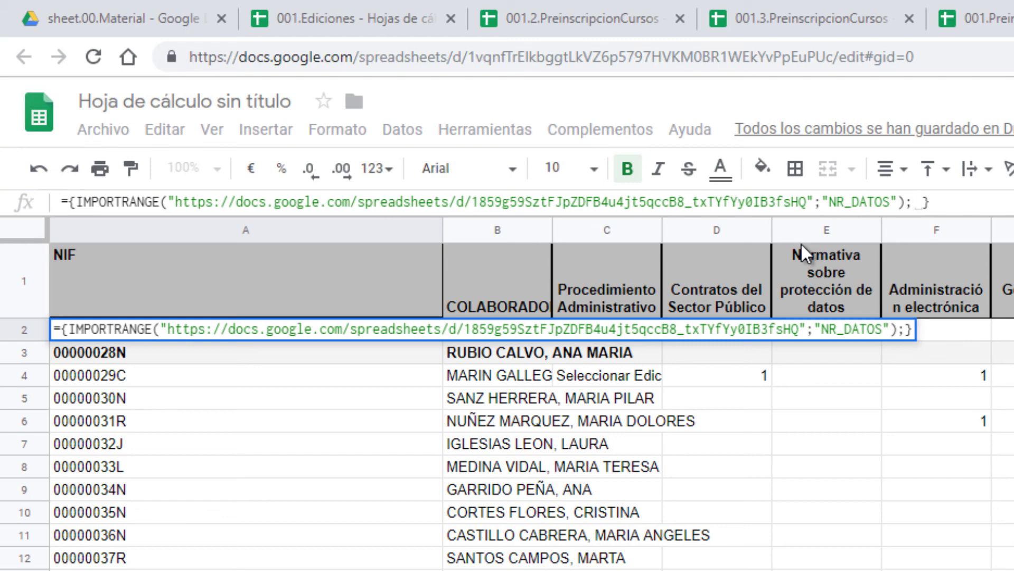
key("BackSpace")
key("Return")
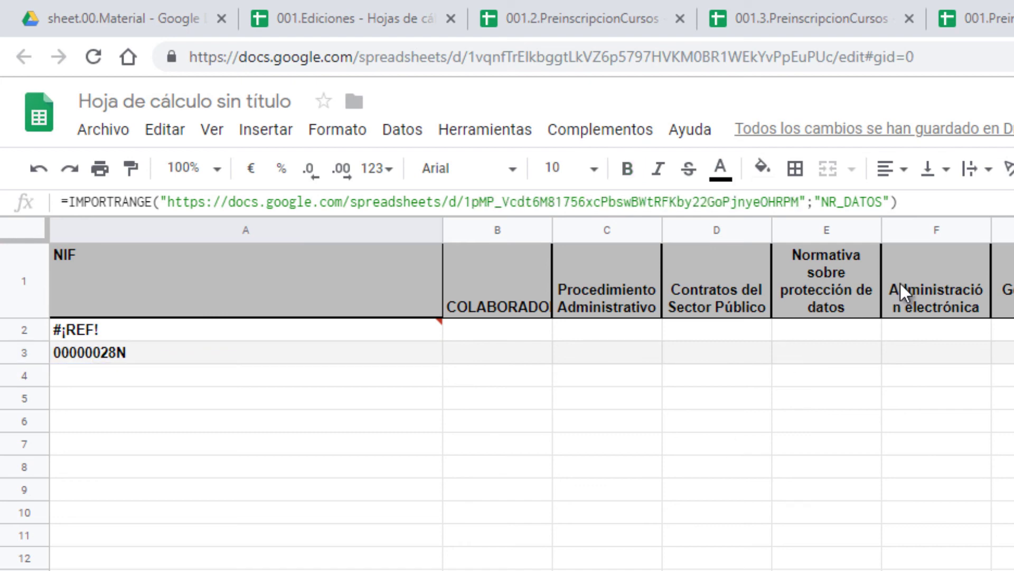
Step: Copy the second file's IMPORTRANGE call and append it after a semicolon in A2's array
left_click_drag(899, 202, 9, 199)
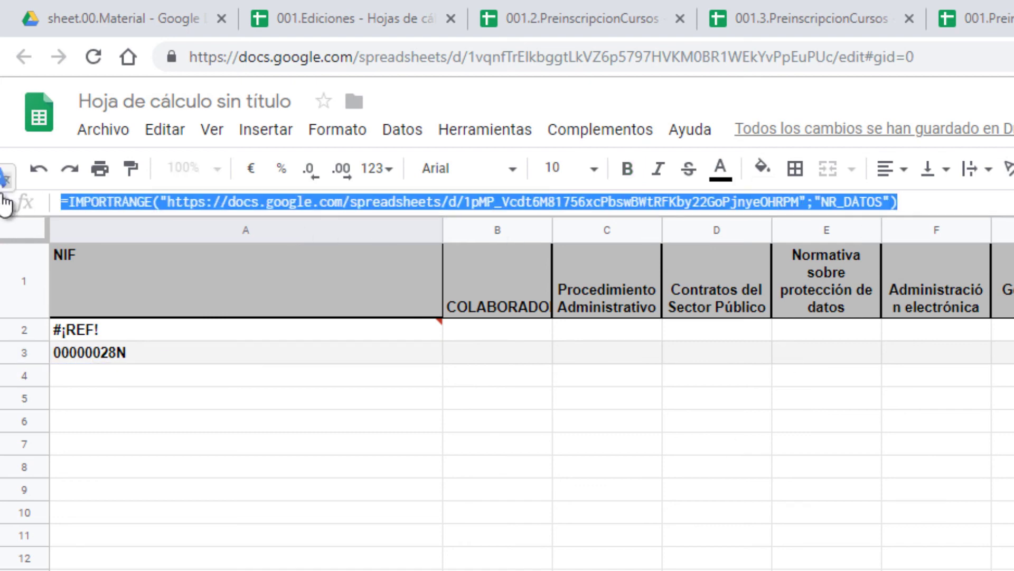
key("Escape")
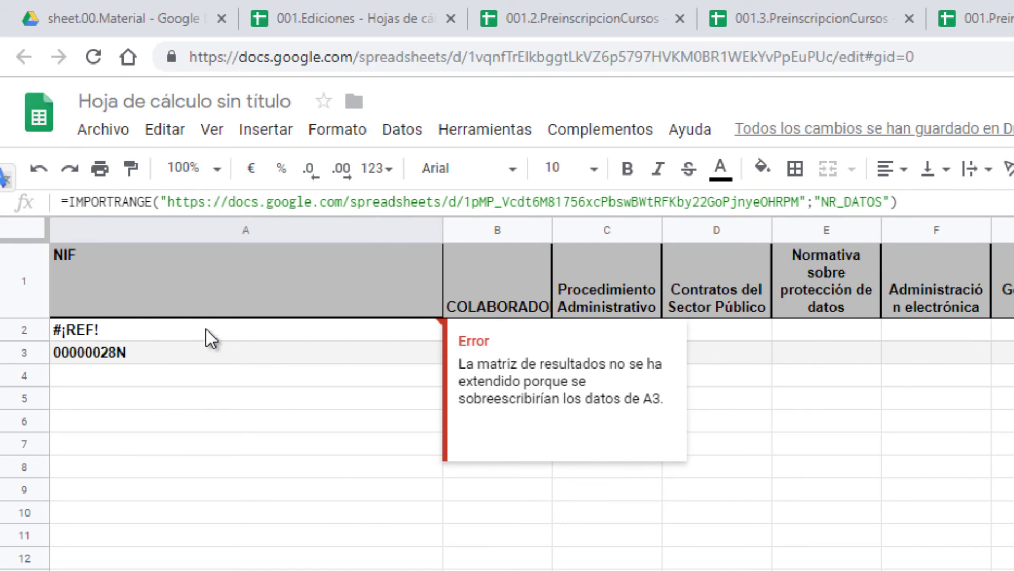
left_click(206, 330)
left_click(906, 203)
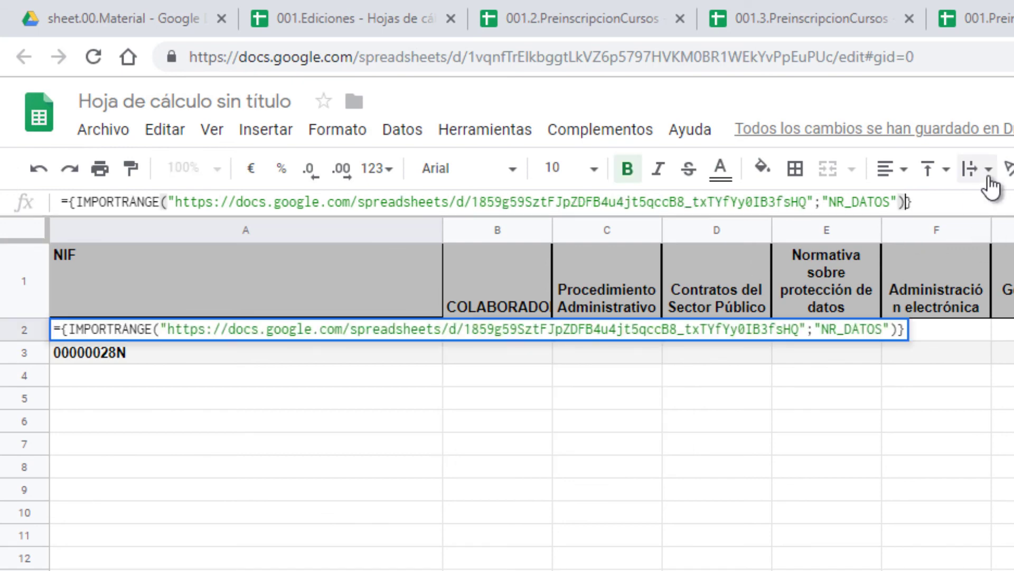
type(";")
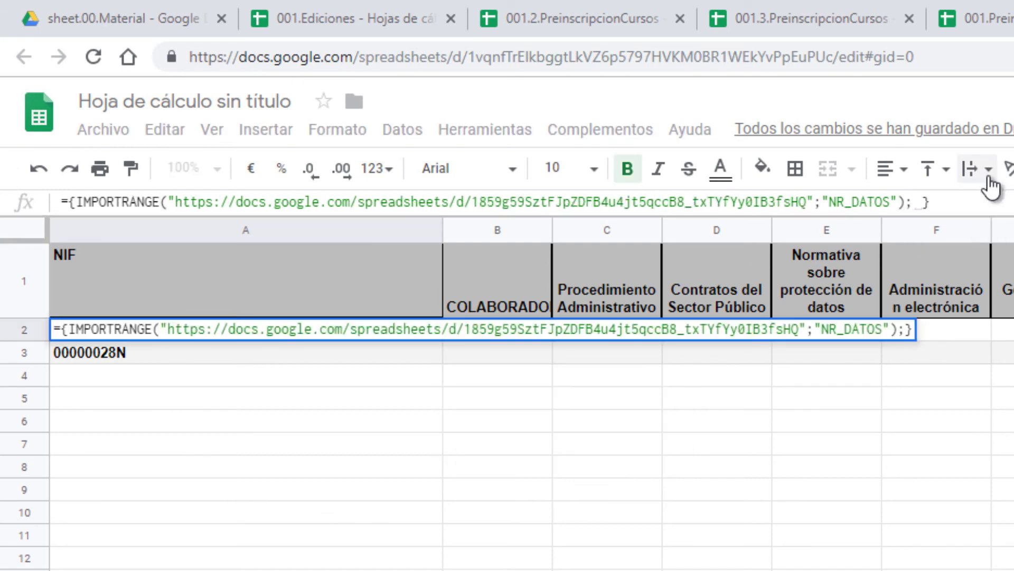
key("ctrl+v")
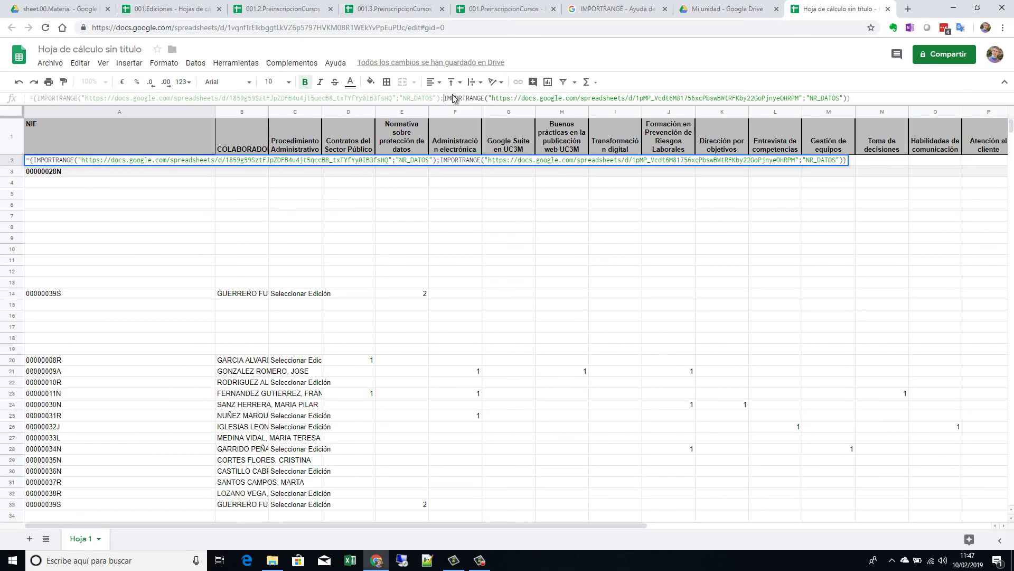
Step: Commit the two-import array, then copy the third file's IMPORTRANGE call
key("Return")
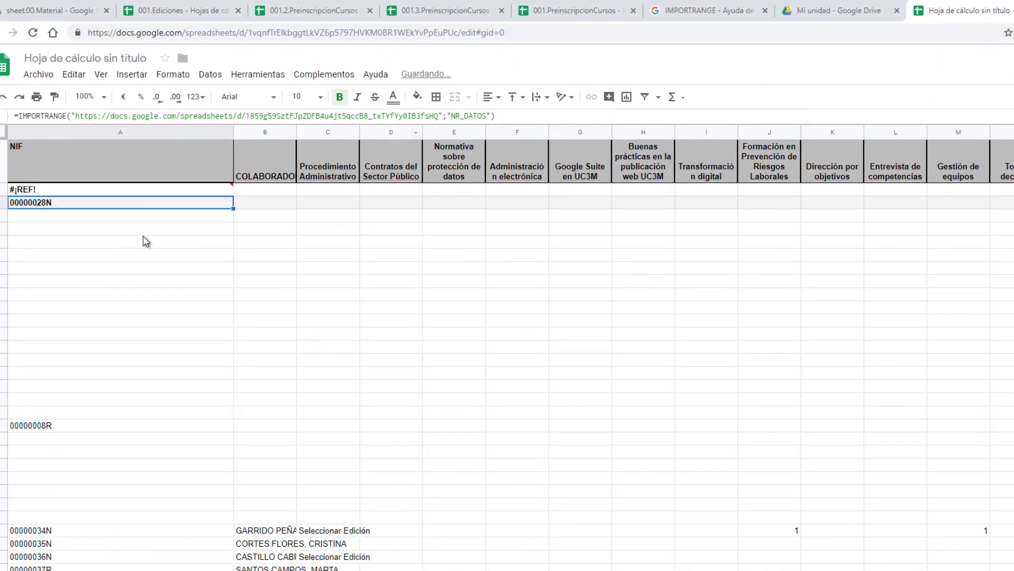
scroll(172, 535, "down", 1)
scroll(170, 548, "down", 5)
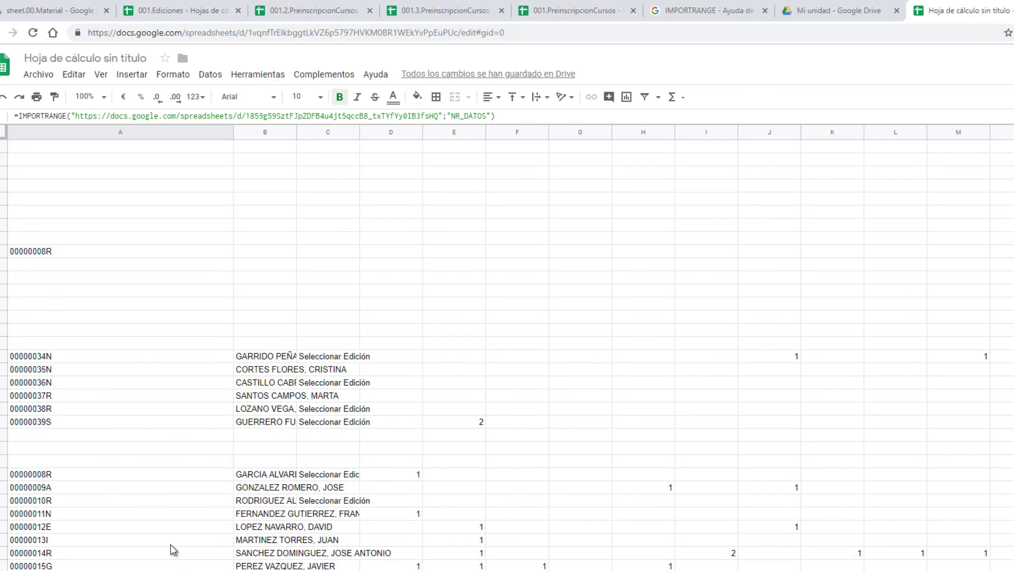
left_click(121, 347)
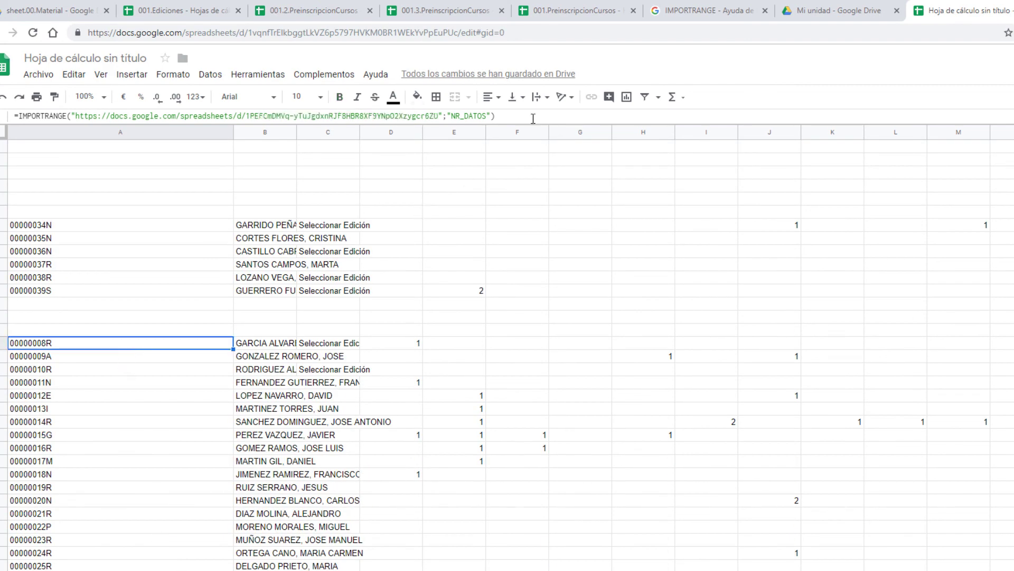
left_click_drag(533, 117, 8, 125)
key("ctrl+c")
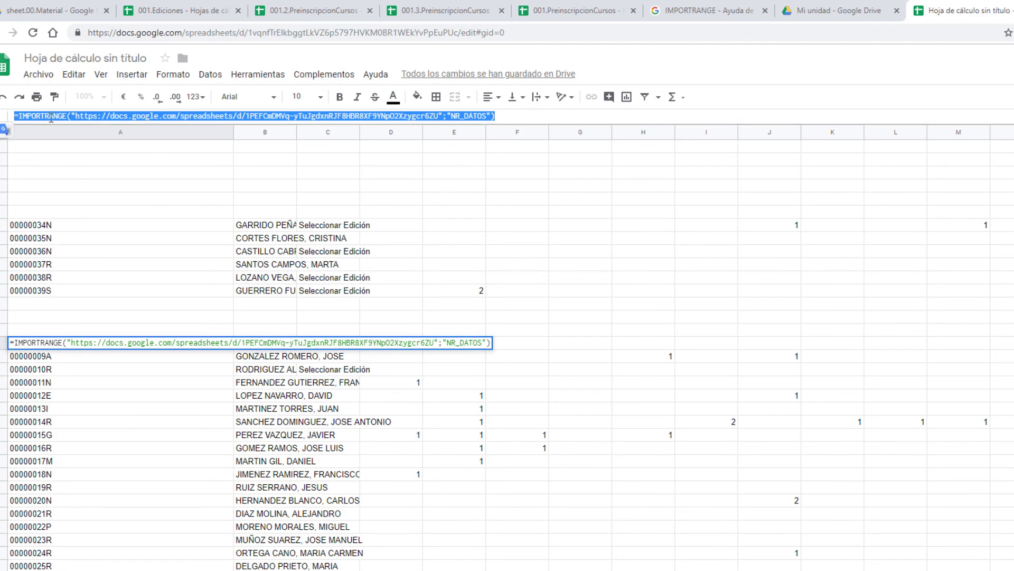
key("Escape")
Step: Append the third IMPORTRANGE after a semicolon in A2, remove the stray equals sign, and commit
scroll(141, 247, "up", 6)
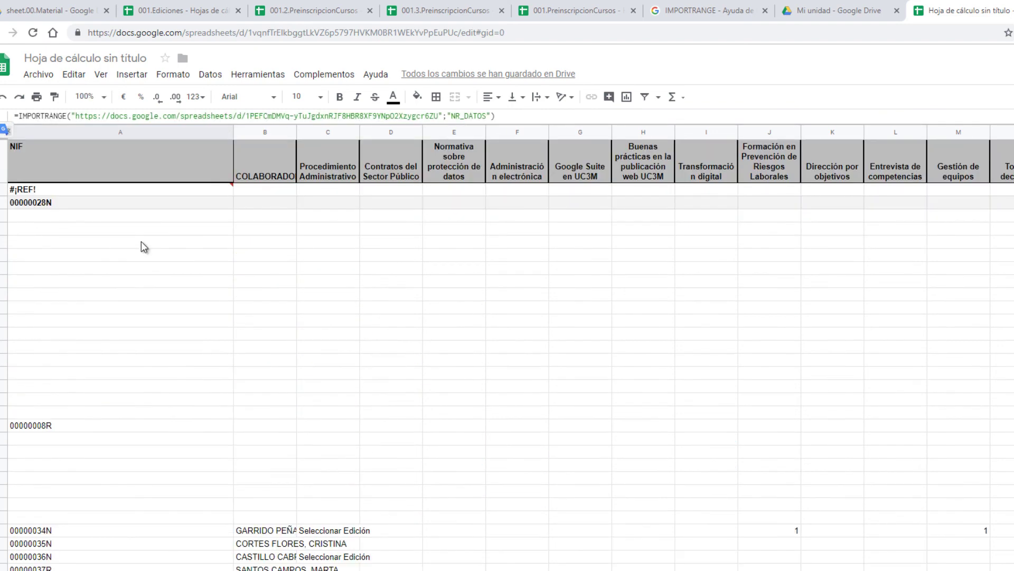
left_click(161, 190)
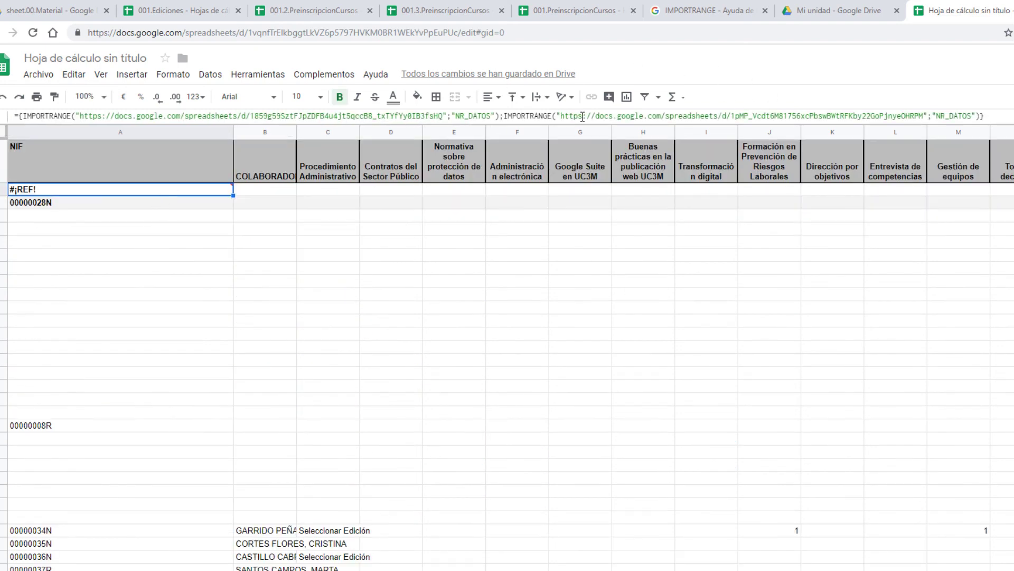
left_click(980, 116)
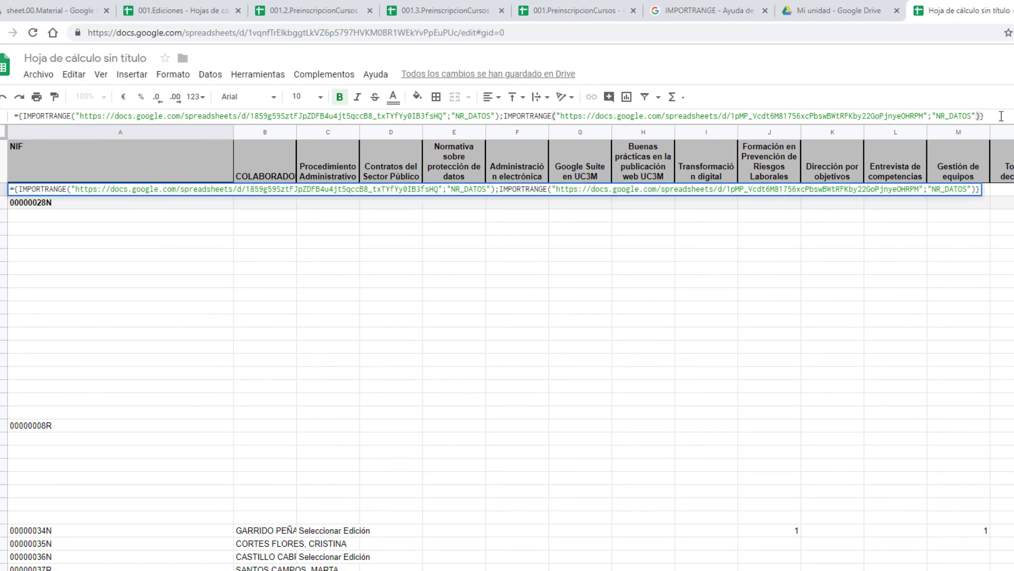
type(";")
key("ctrl+v")
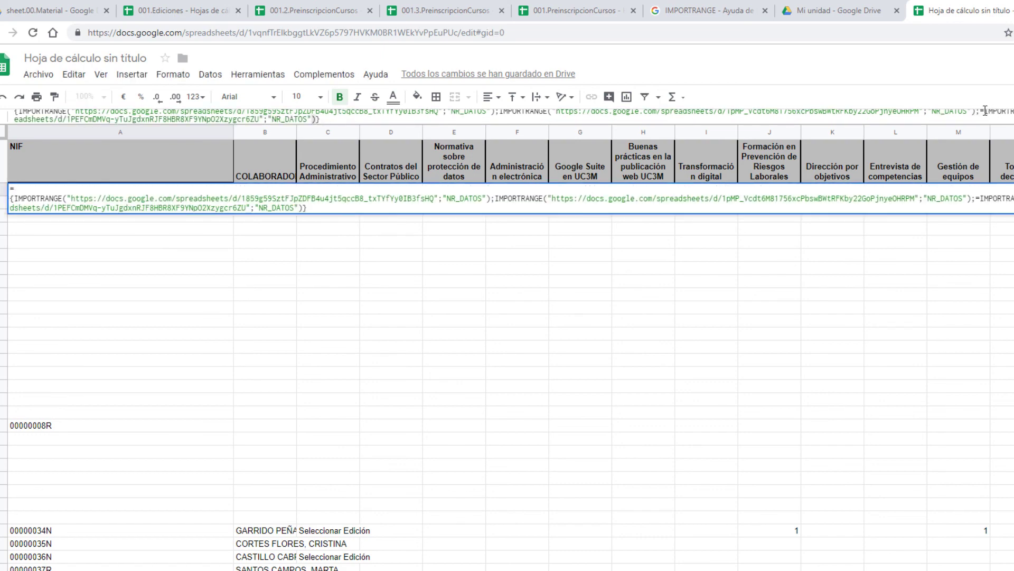
left_click(985, 110)
key("BackSpace")
key("Return")
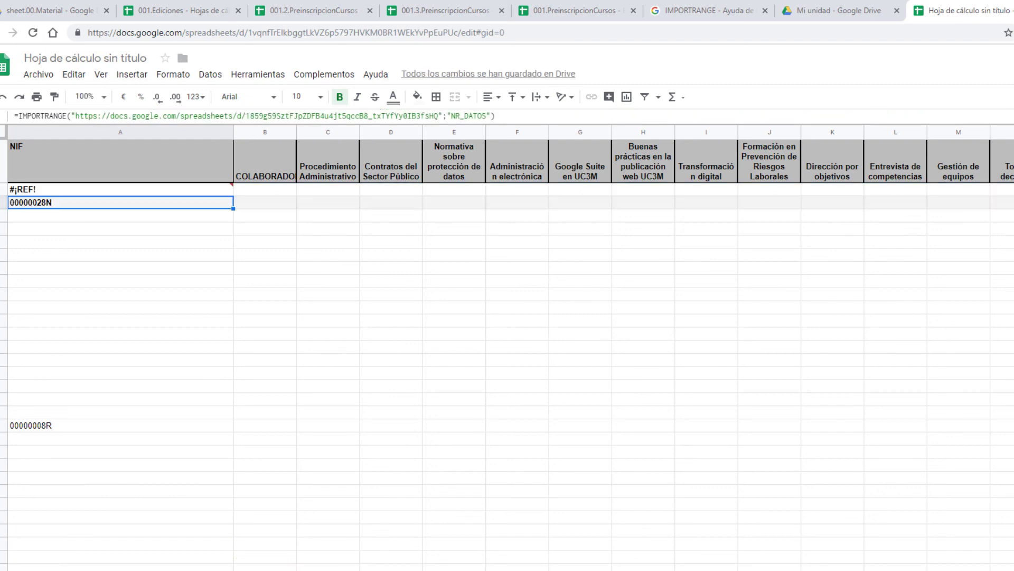
Step: Expand the formula bar, check A2's #¡REF! result, and select A3
left_click_drag(975, 124, 972, 201)
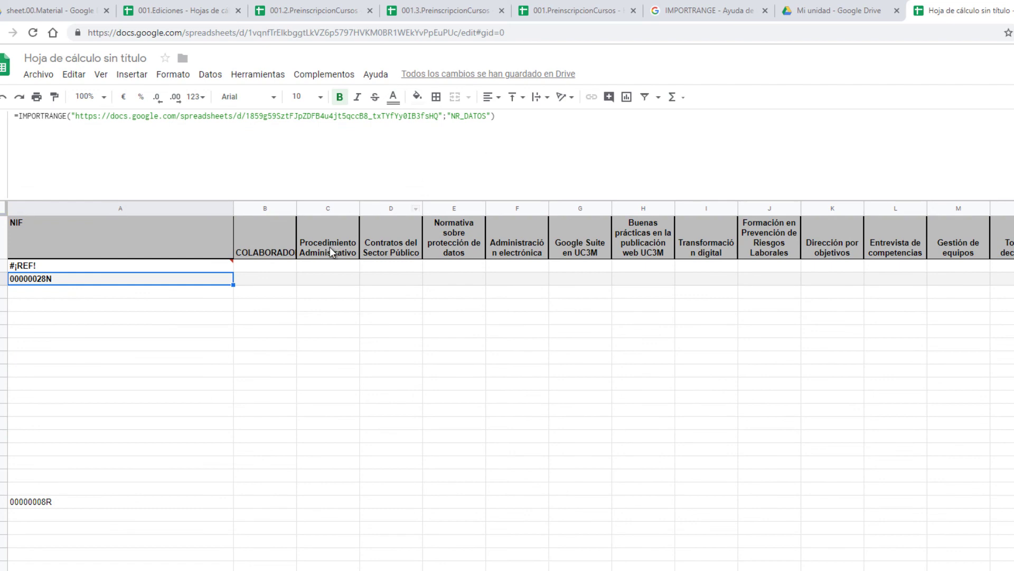
left_click(208, 268)
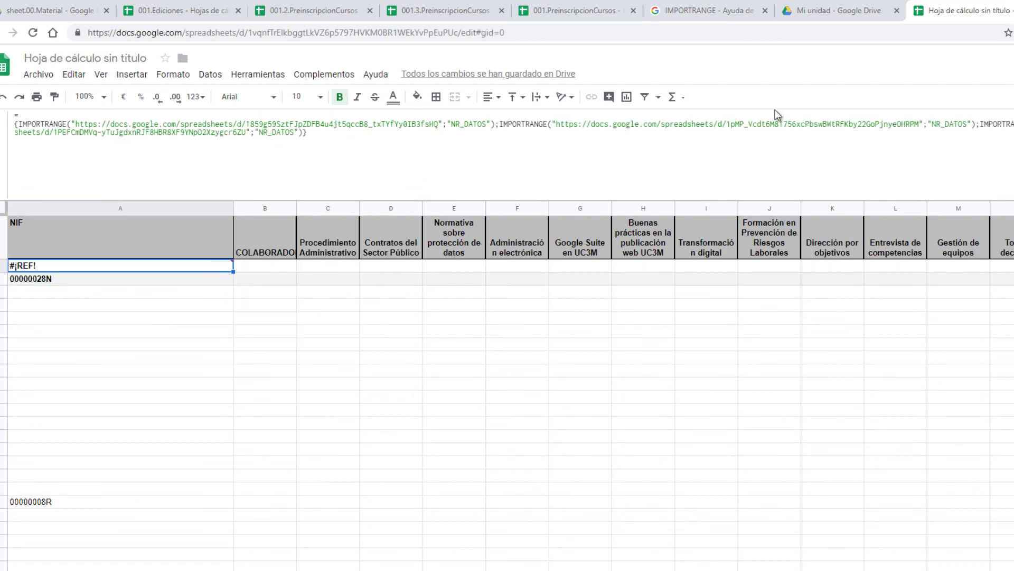
left_click(72, 277)
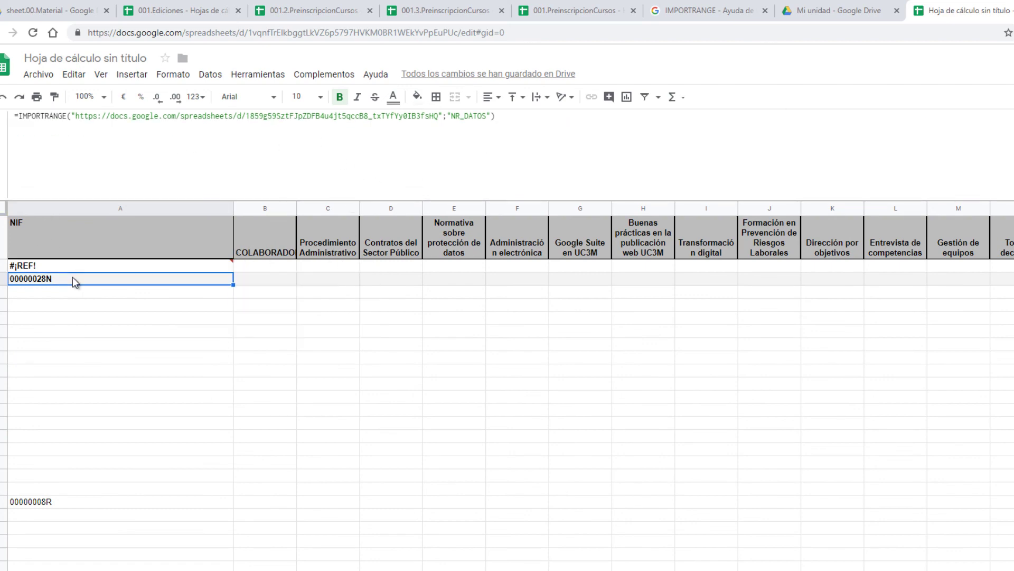
Step: Clear the leftover cells in column A below A3 so the stacked array formula can spill
key("ctrl+shift+Down")
key("ctrl+shift+Down")
key("ctrl+shift+Down")
key("ctrl+shift+Down")
key("ctrl+shift+Down")
key("ctrl+shift+Down")
key("ctrl+shift+Down")
key("ctrl+shift+Down")
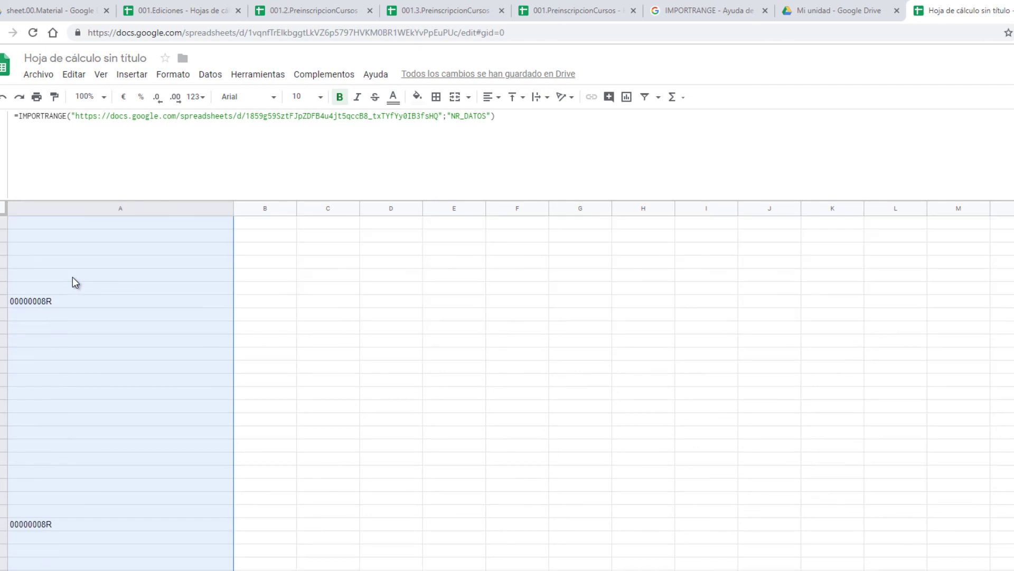
scroll(72, 277, "down", 10)
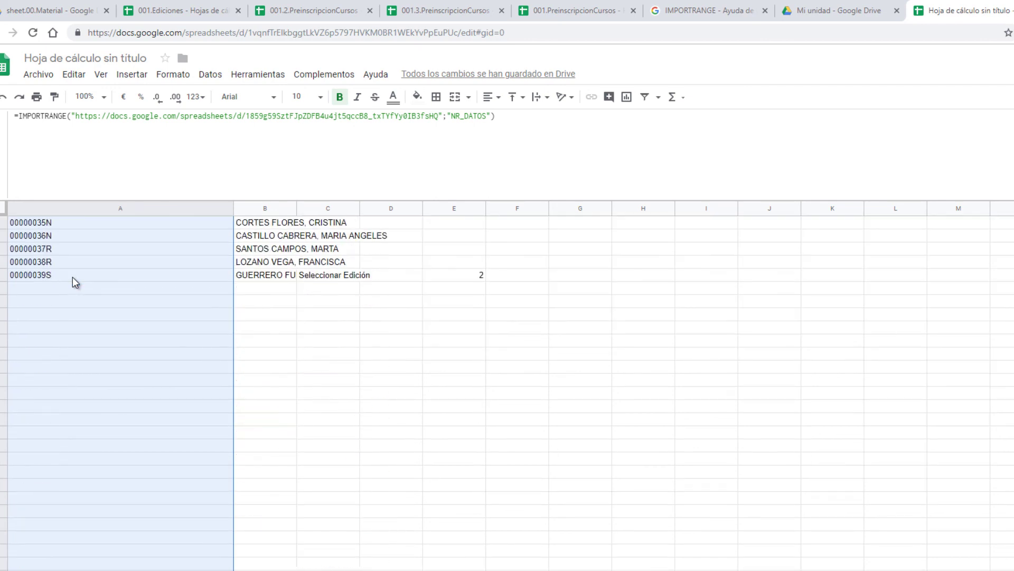
key("ctrl+shift+v")
scroll(74, 277, "up", 15)
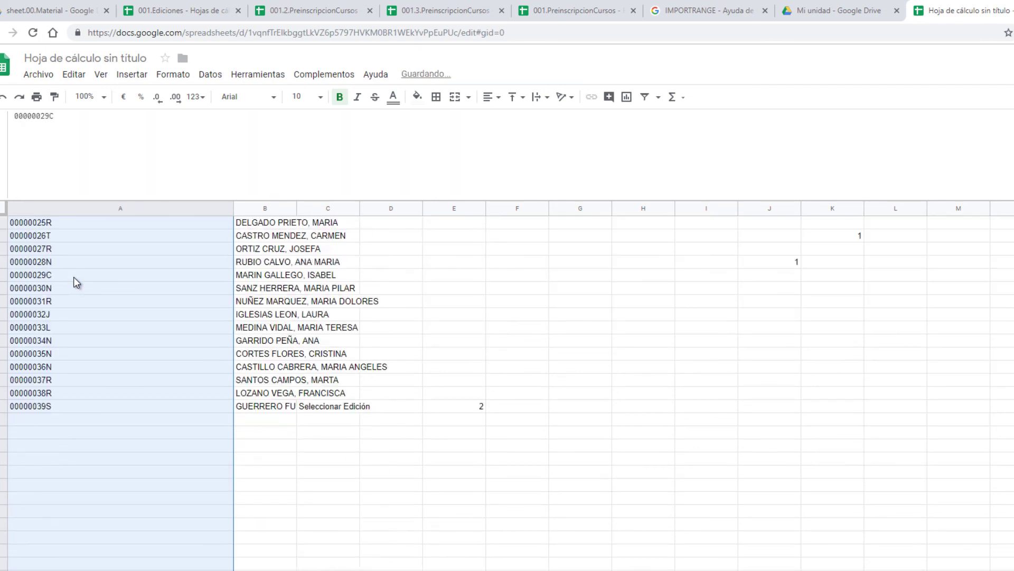
left_click(82, 294)
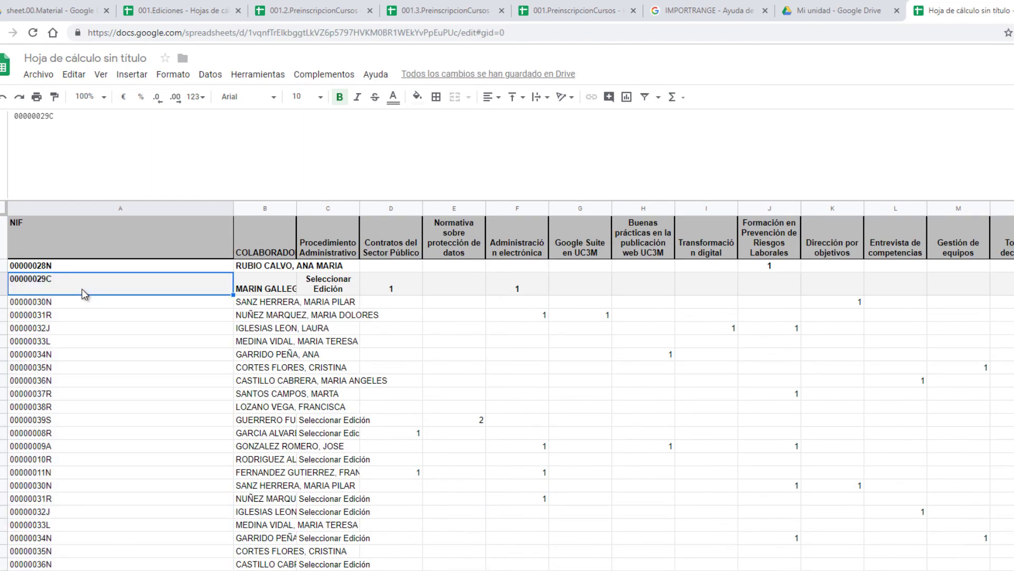
Step: Shrink the formula bar, then undo and redo the last change to restore the stacked data
left_click_drag(499, 201, 512, 125)
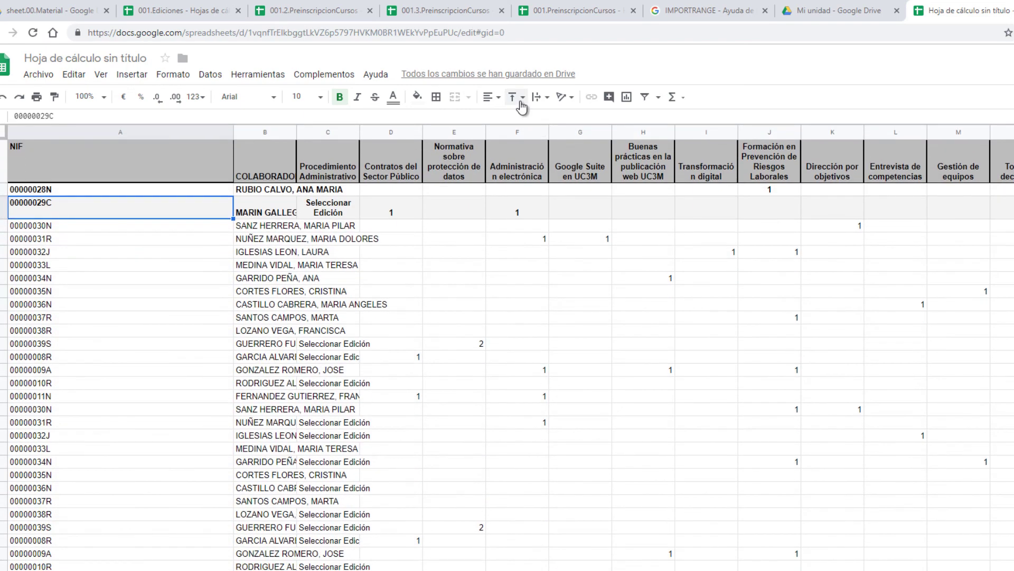
left_click(293, 264)
key("ctrl+z")
key("ctrl+z")
key("ctrl+z")
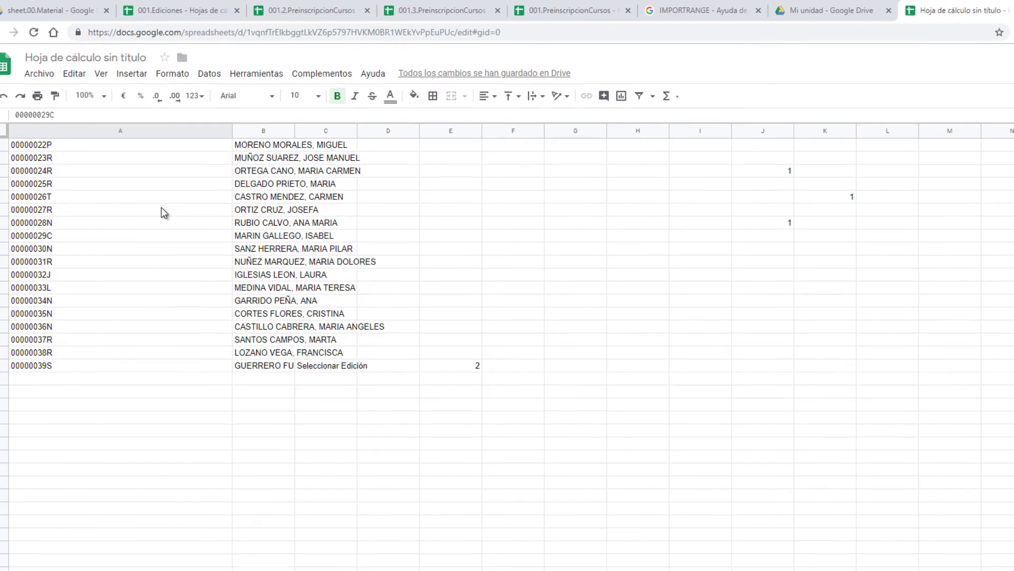
key("ctrl+y")
key("ctrl+y")
key("ctrl+y")
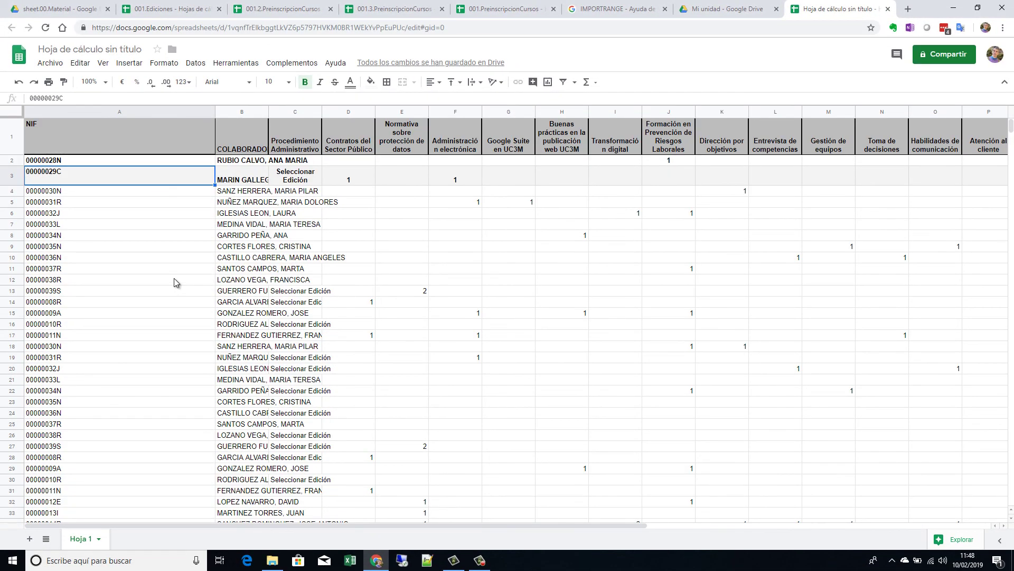
Step: Copy row 4's plain data formatting onto rows 2–3 of the summary with Paint format
left_click(281, 9)
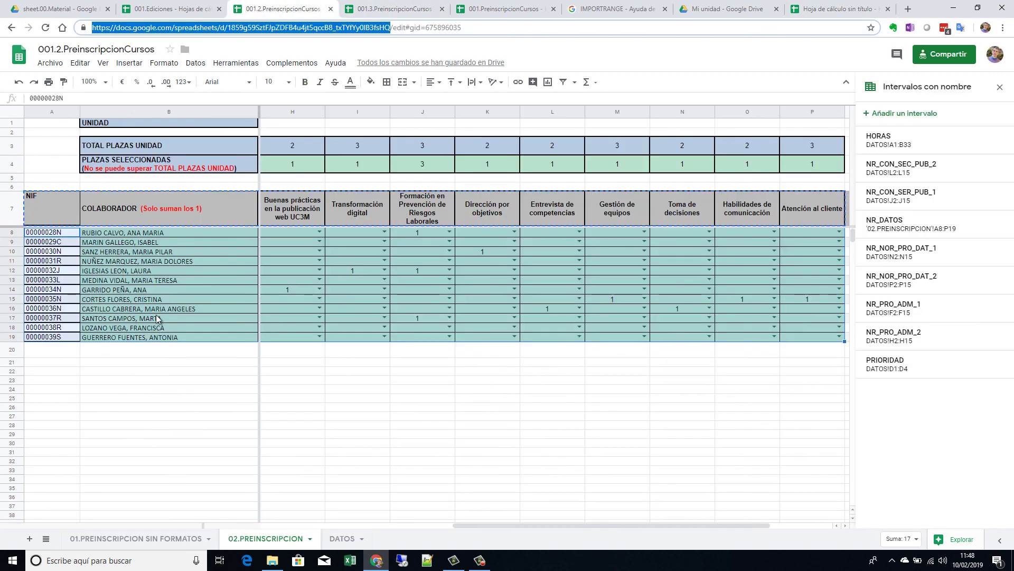
left_click(141, 308)
left_click(822, 14)
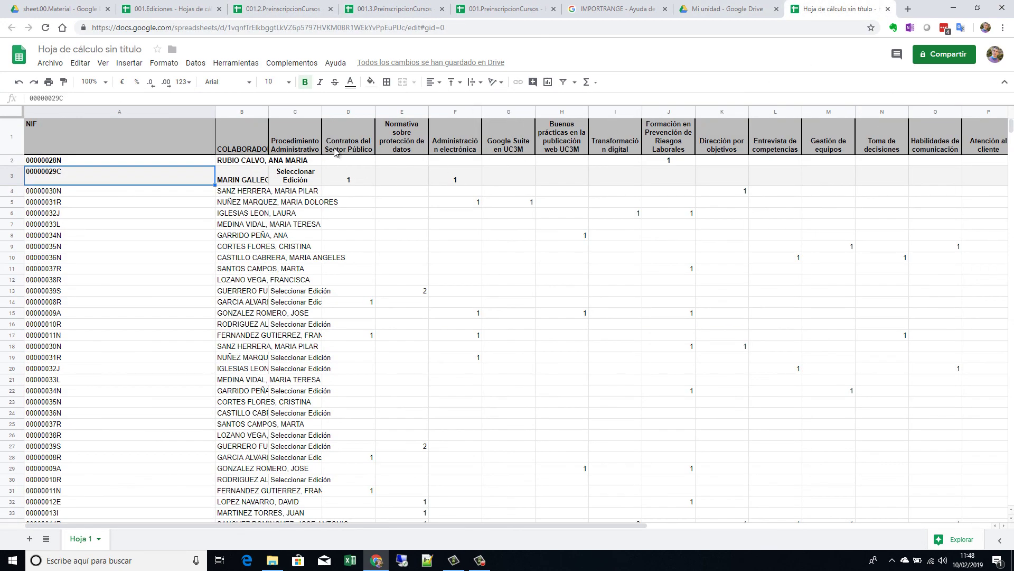
left_click(12, 191)
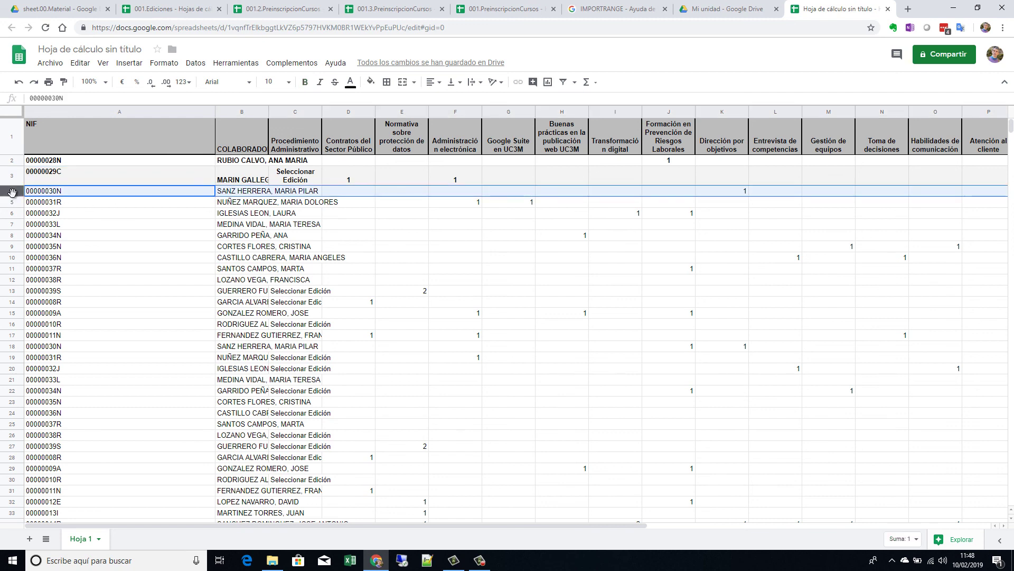
left_click(63, 82)
left_click_drag(11, 160, 11, 174)
Step: Auto-fit columns B and C to their contents, then switch to 001.2.PreinscripcionCursos
left_click(109, 231)
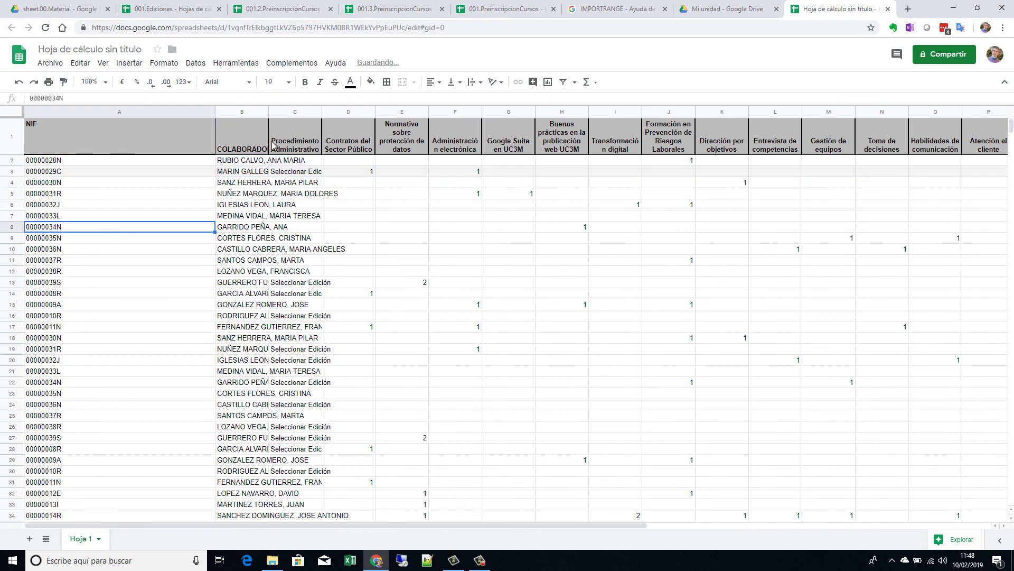
double_click(267, 111)
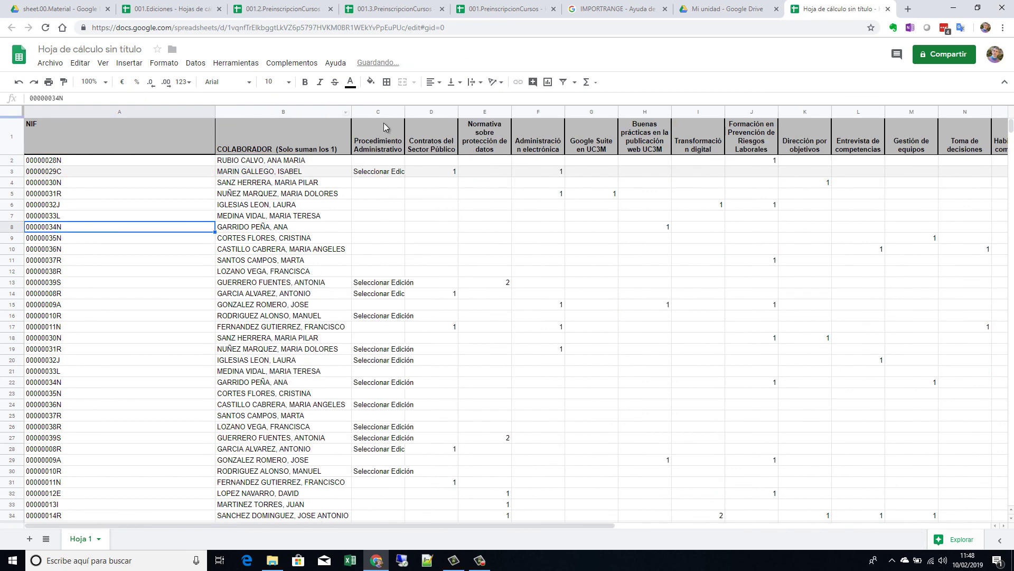
double_click(404, 110)
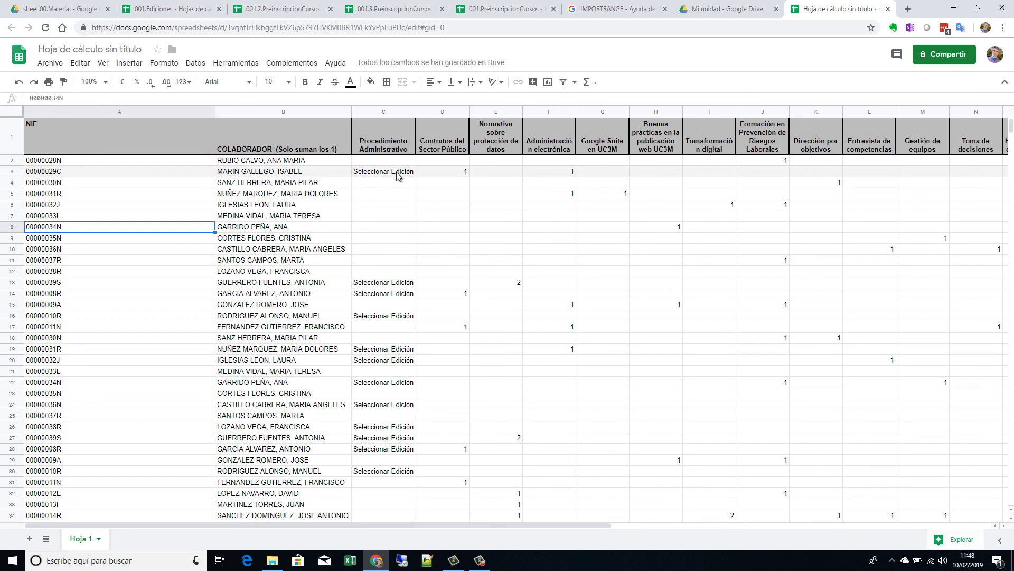
left_click(388, 10)
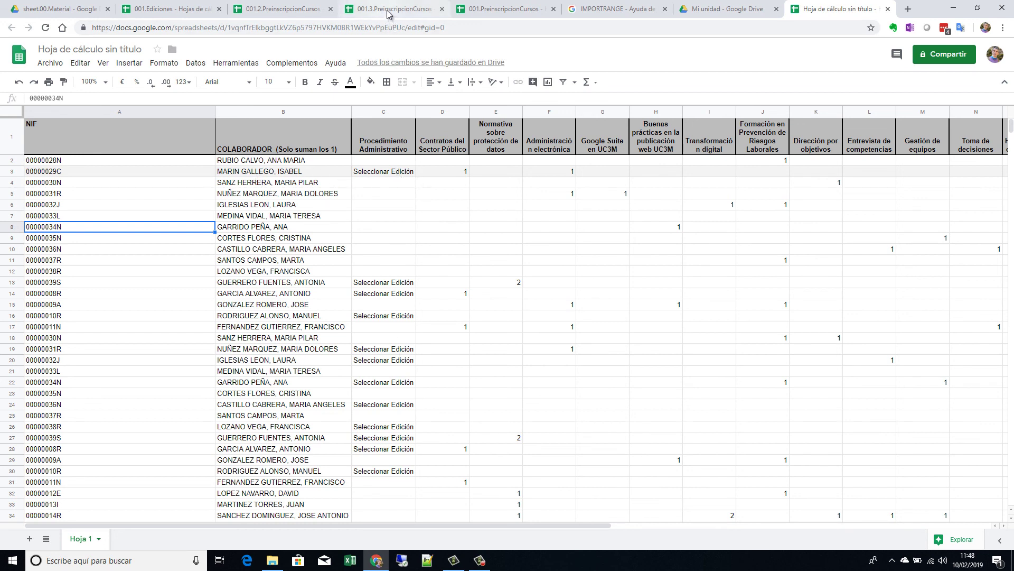
left_click(286, 9)
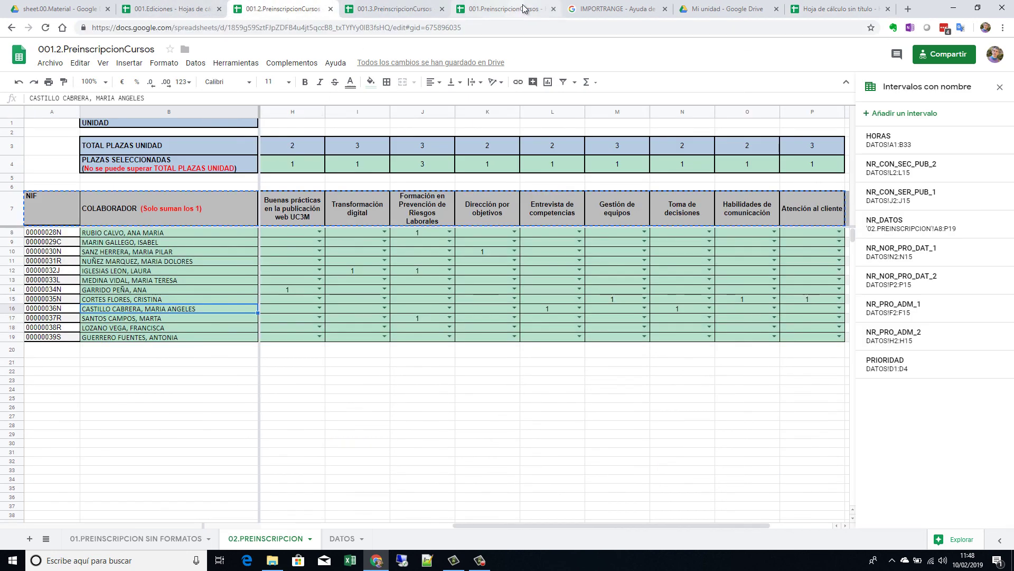
Step: In 001.2.PreinscripcionCursos, select the row 12 collaborator and move left to their NIF
left_click(515, 10)
left_click(285, 9)
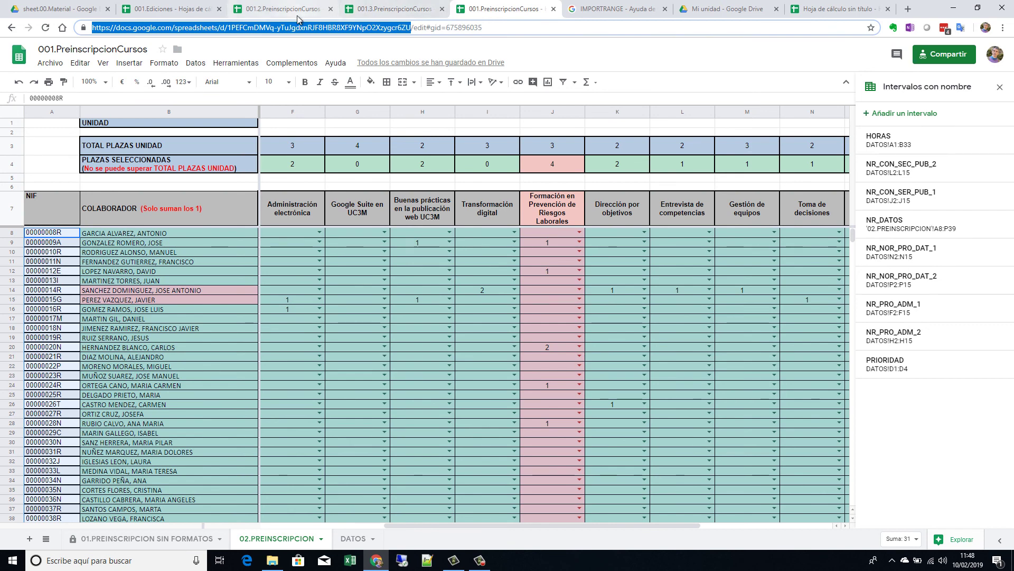
left_click(147, 271)
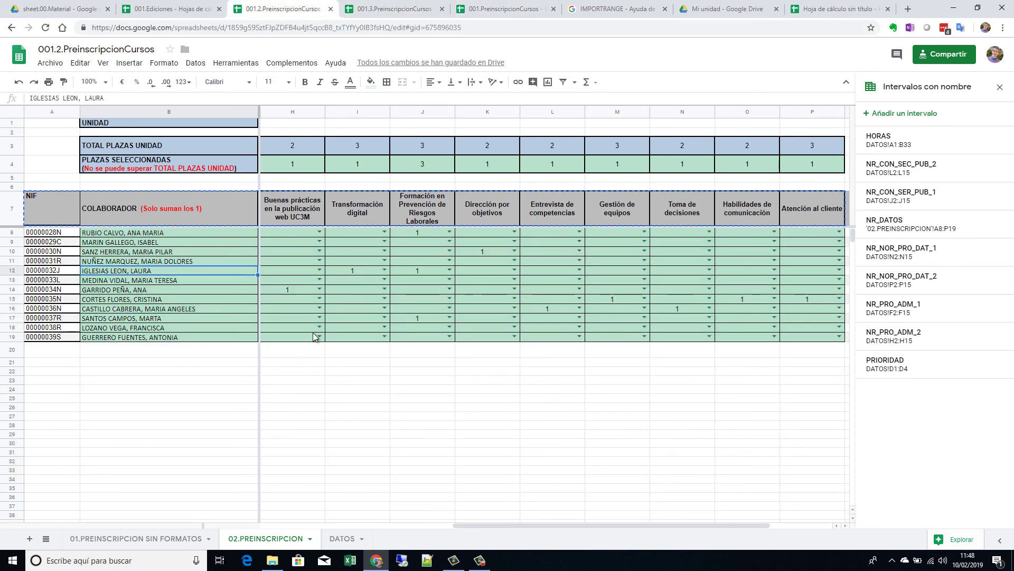
key("Left")
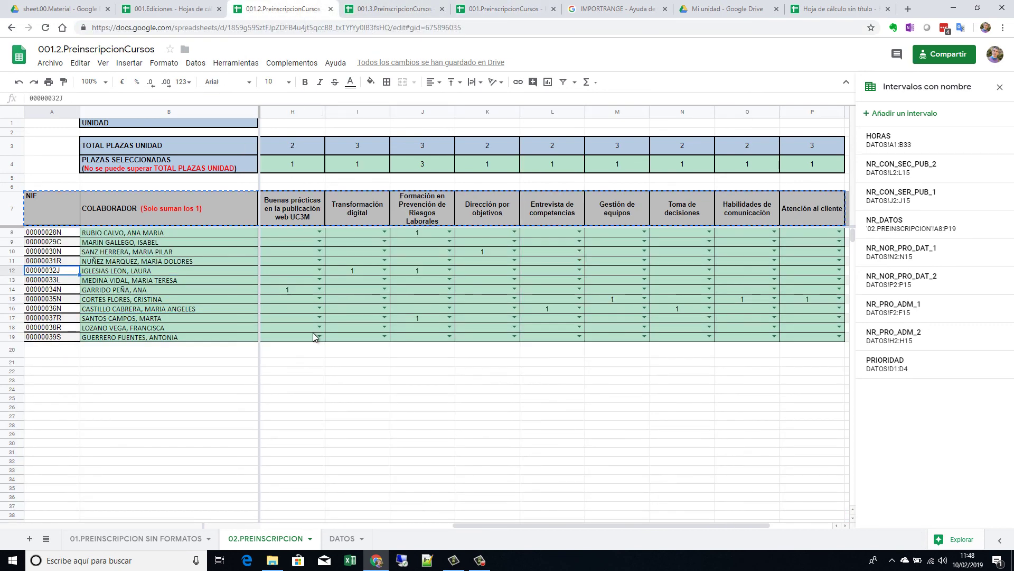
scroll(298, 528, "left", 1)
scroll(296, 528, "left", 3)
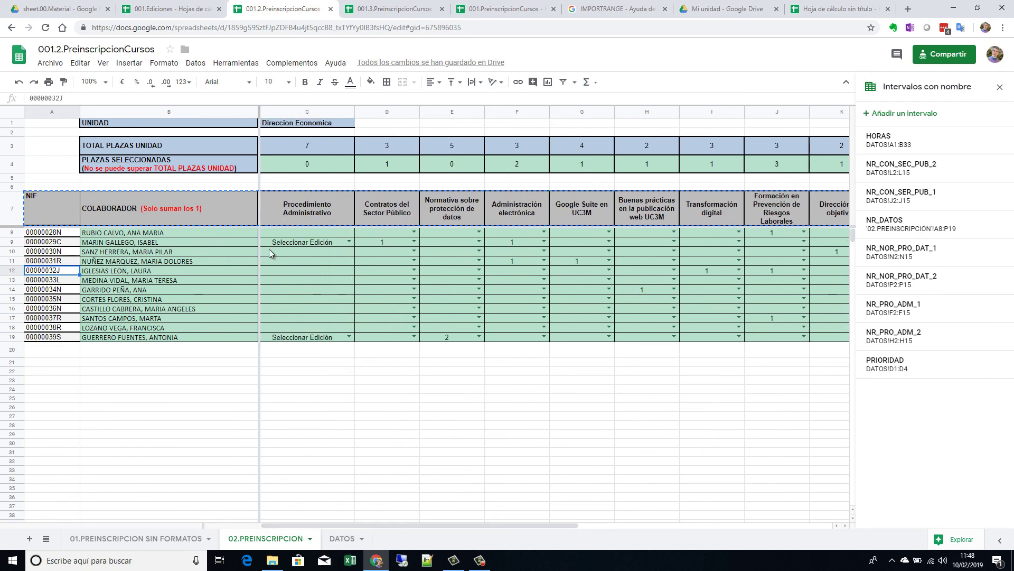
Step: Set row 9's Procedimiento Administrativo to '1 edición: Getafe' and check the summary updates
left_click(349, 241)
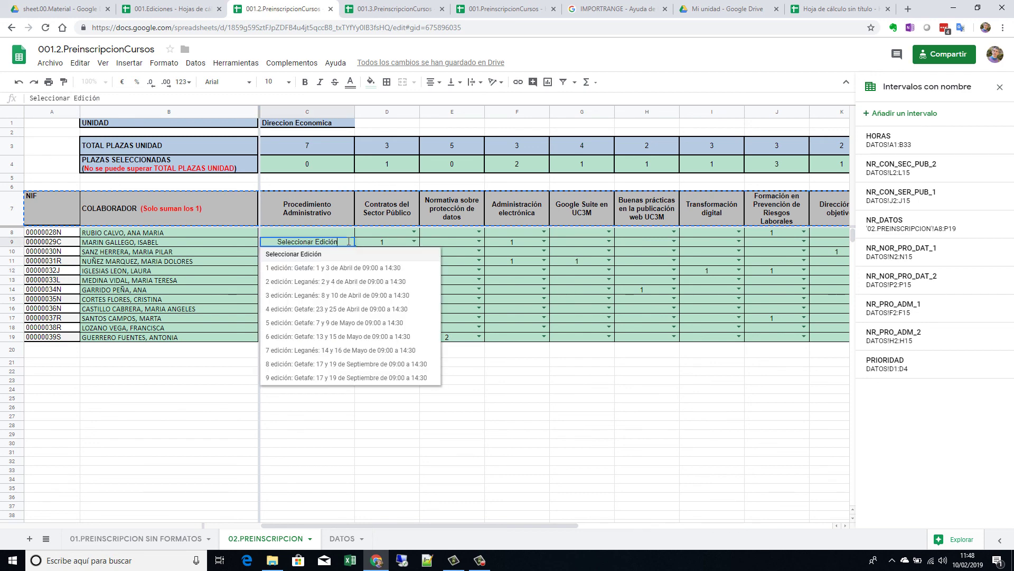
left_click(327, 268)
key("Down")
key("Down")
key("Up")
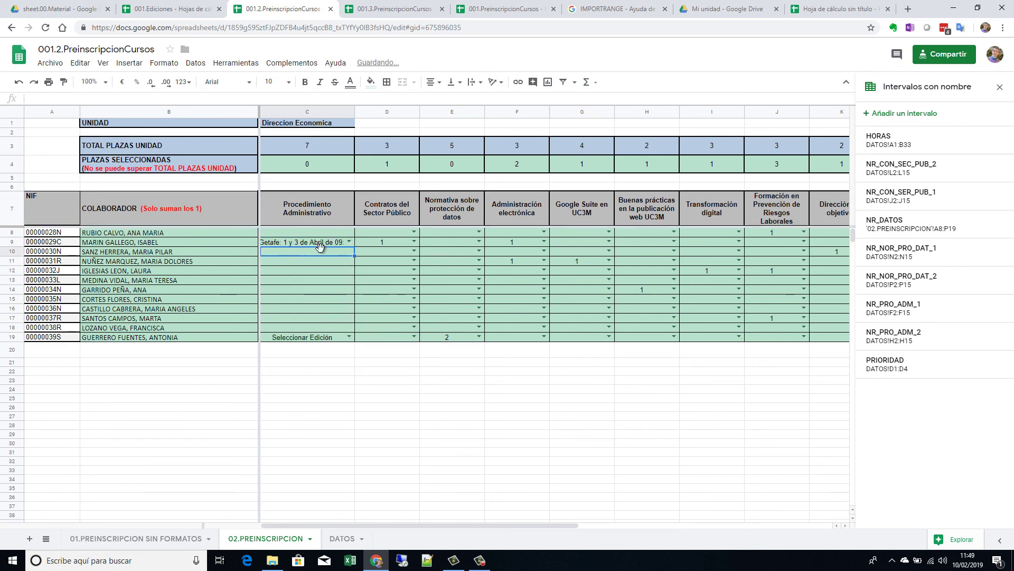
left_click(829, 9)
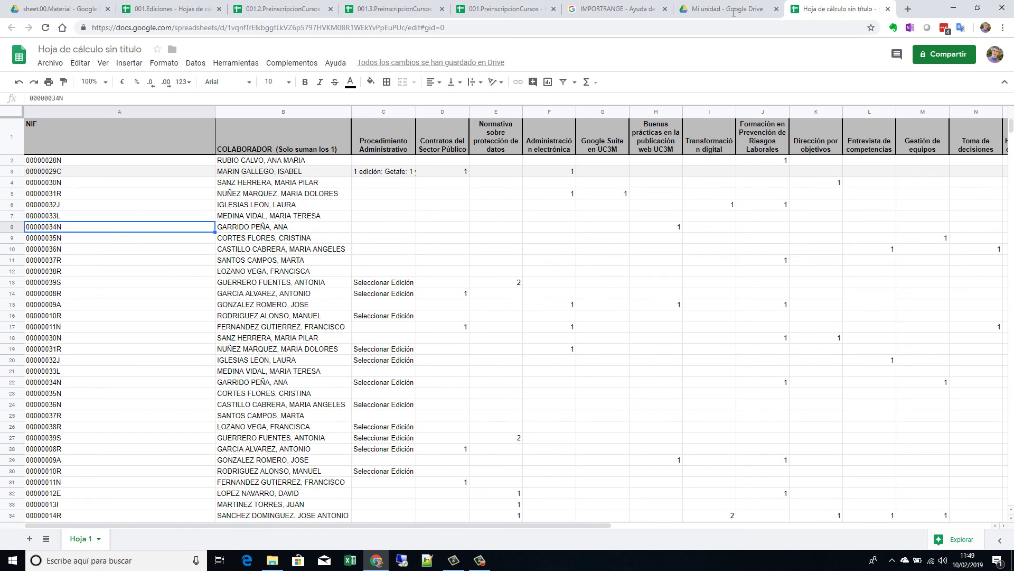